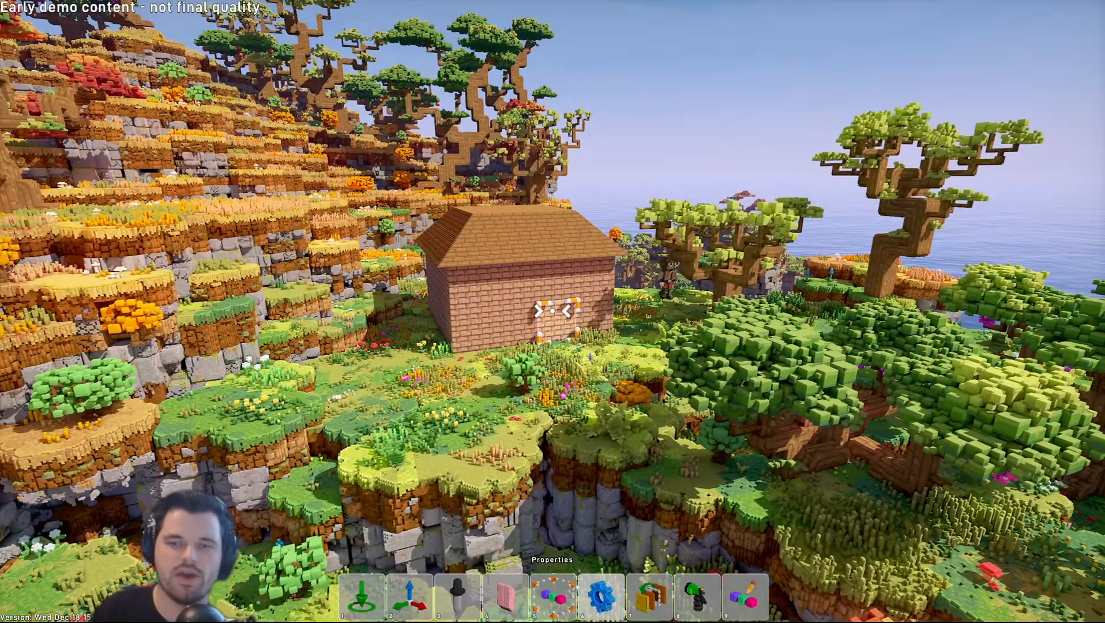
Step: Load the player entity from the entity library for placement in the world
key(Tab)
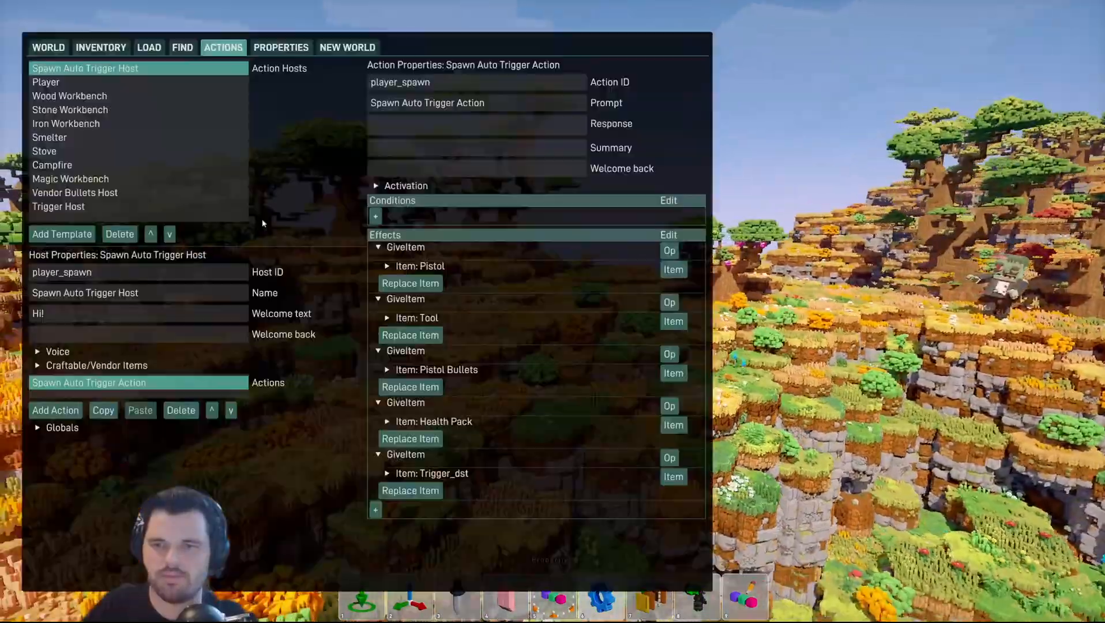
click(149, 48)
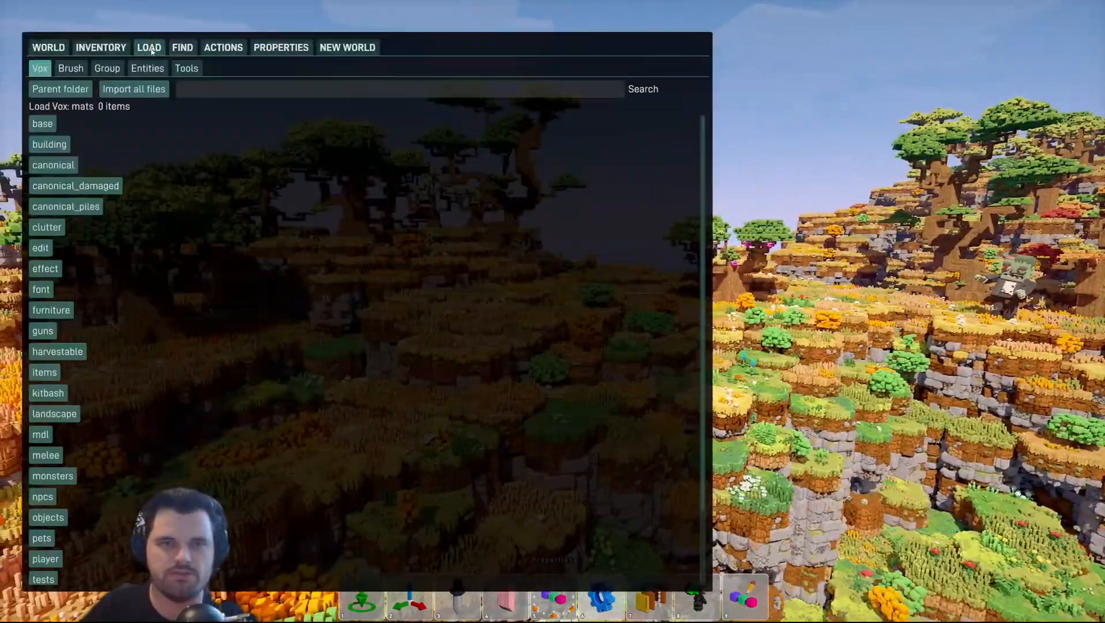
click(148, 68)
click(252, 187)
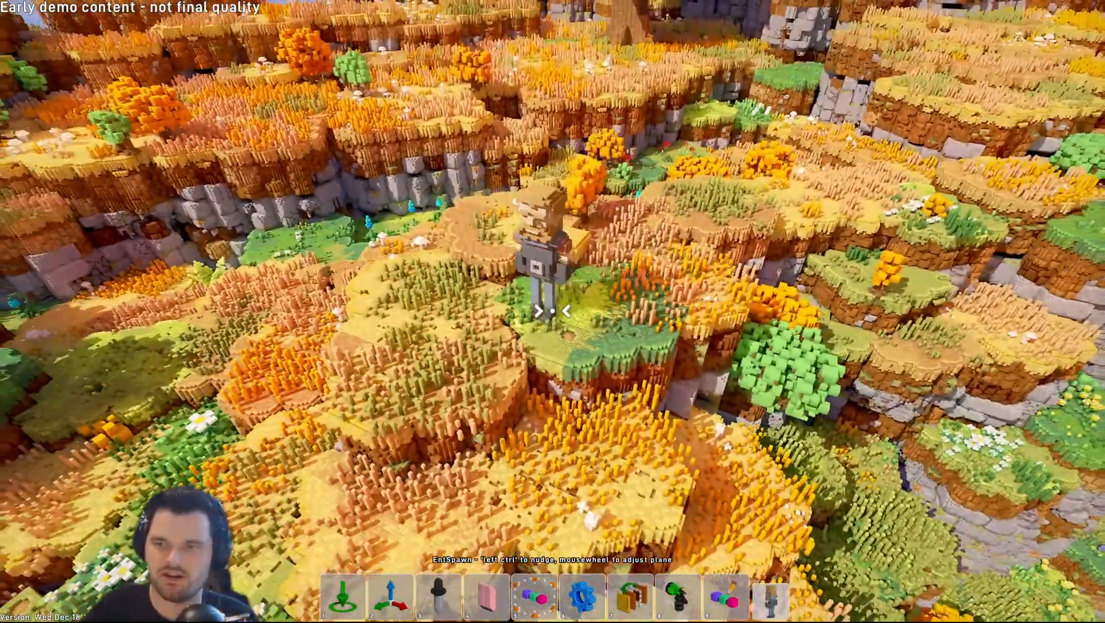
Step: Try placing a player entity on the terrain, and undo the placement
click(553, 311)
key(ctrl+z)
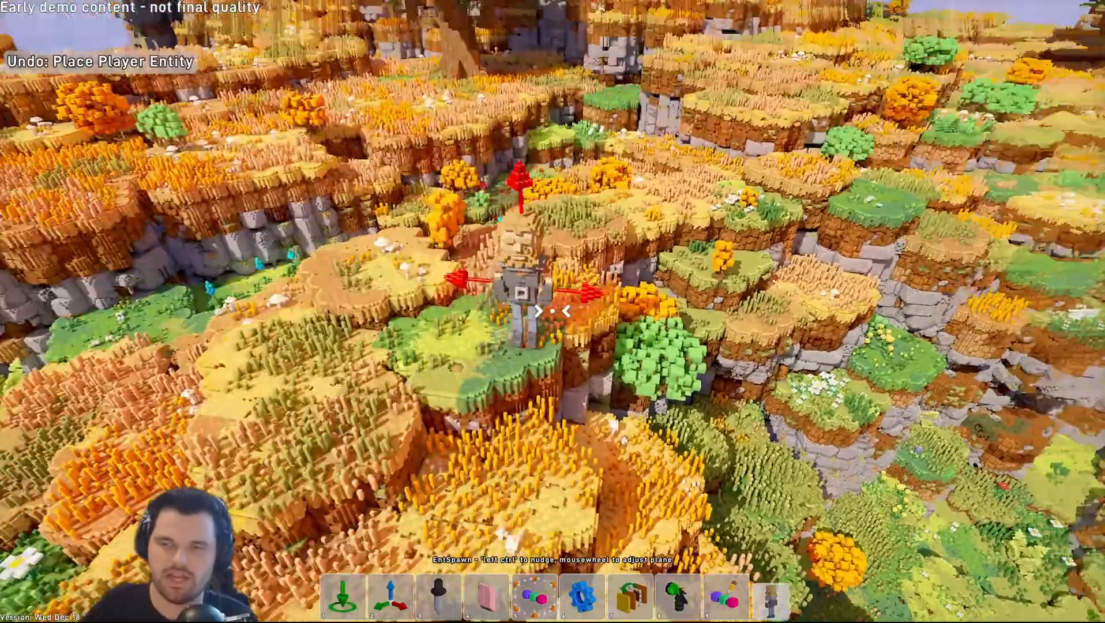
key(w)
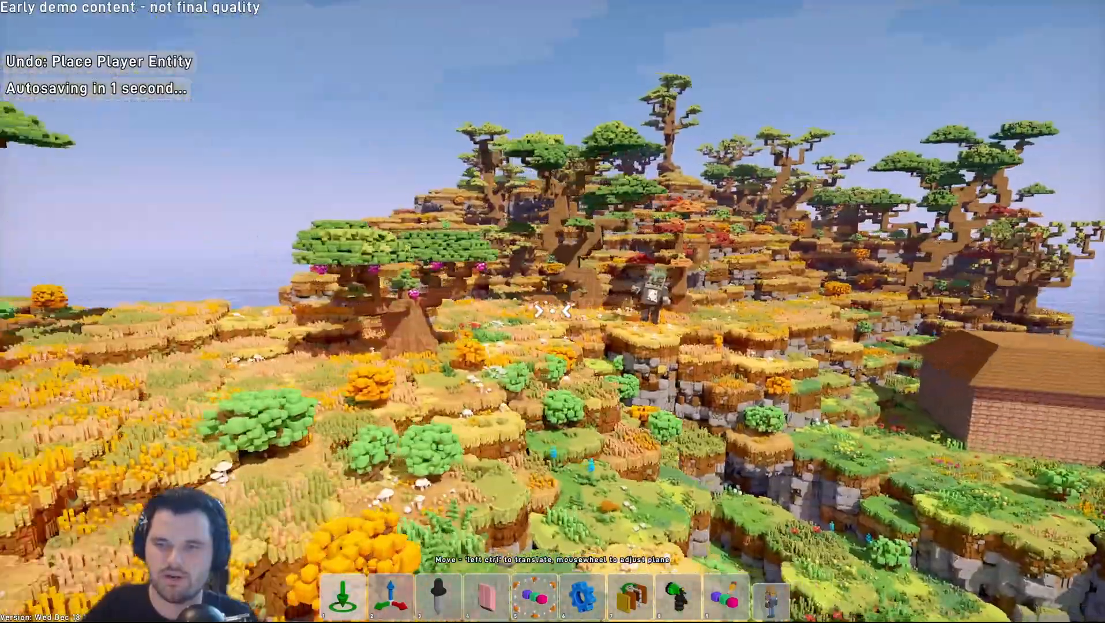
key(a)
key(a)
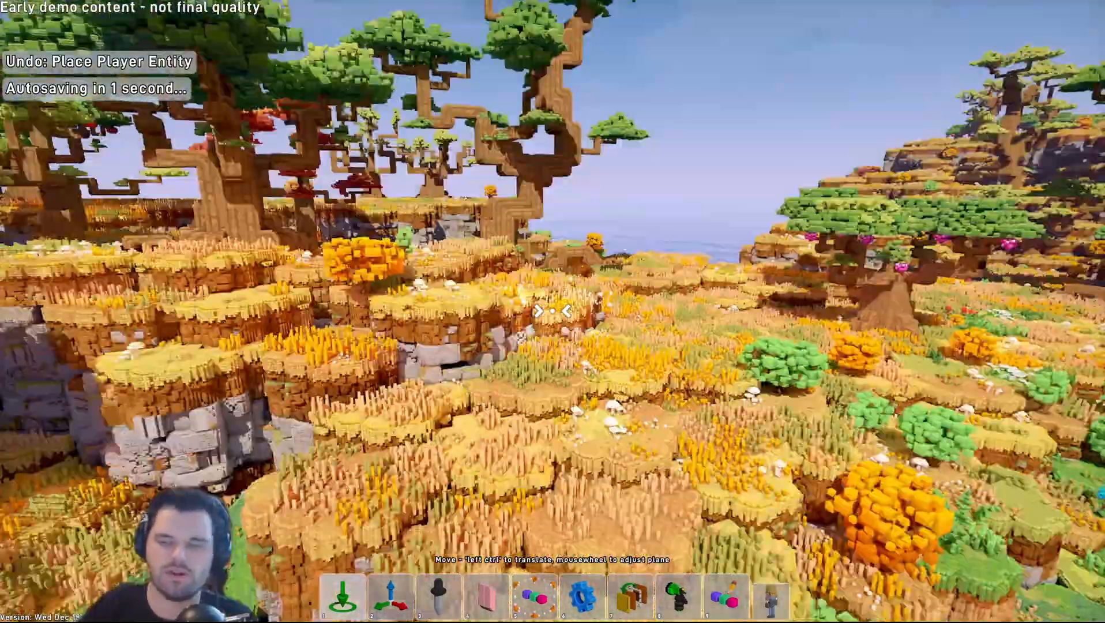
key(a)
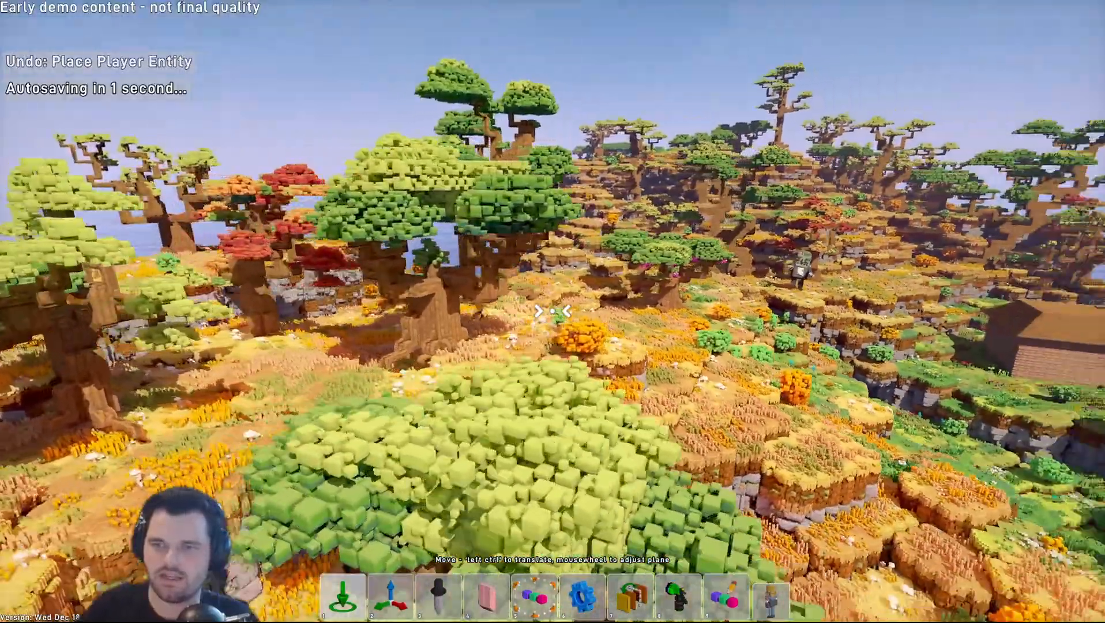
key(w)
key(s)
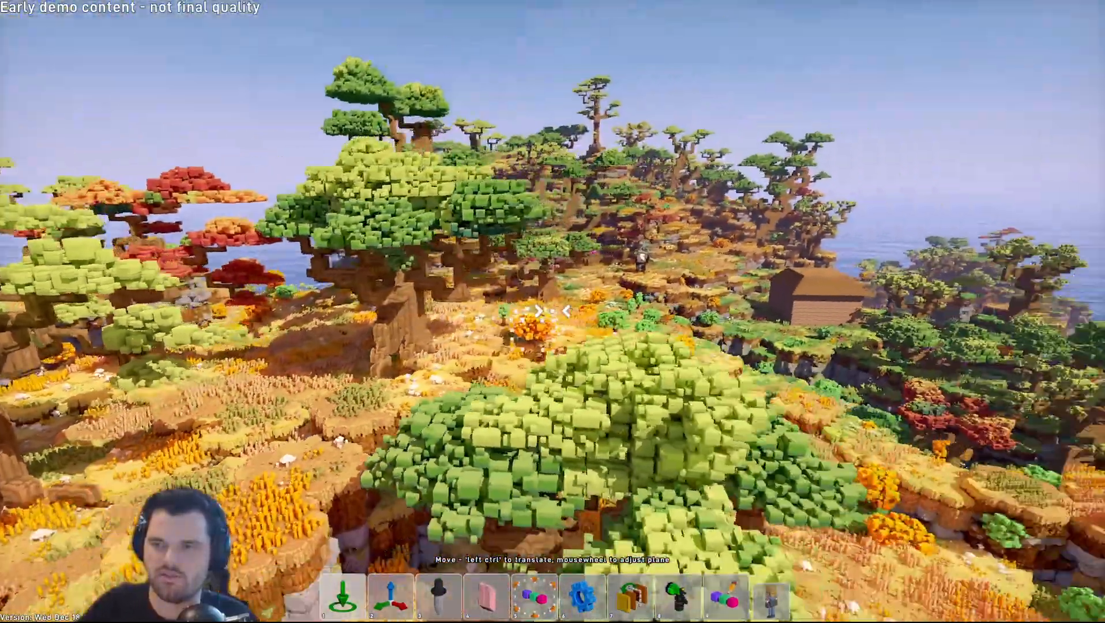
Step: Find the existing player_spawn entity in the world and teleport to it
key(Tab)
click(183, 49)
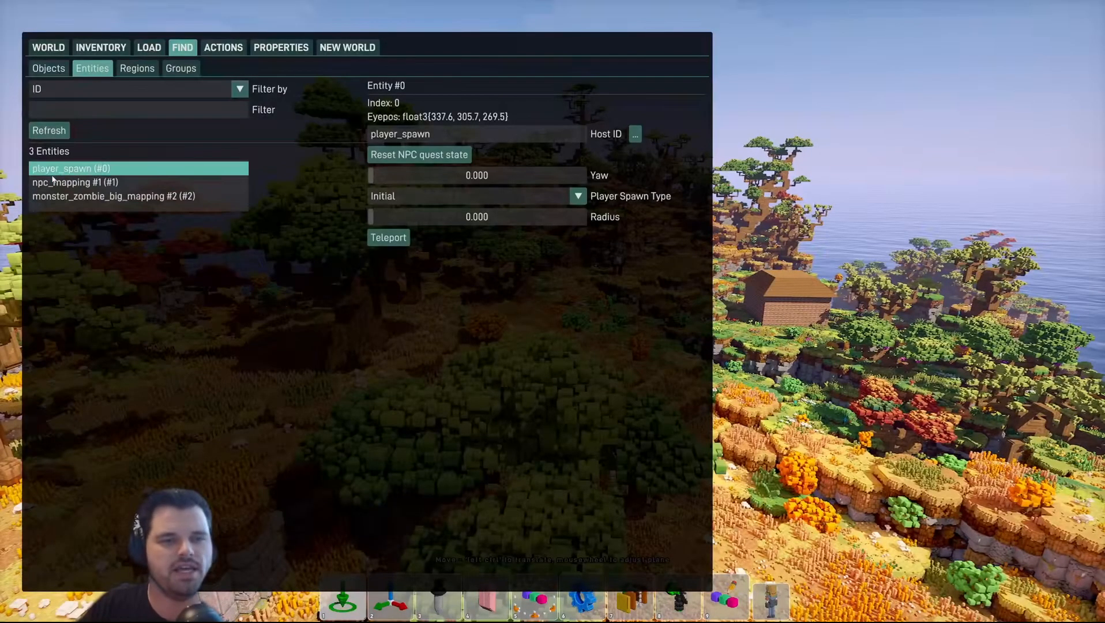
click(388, 237)
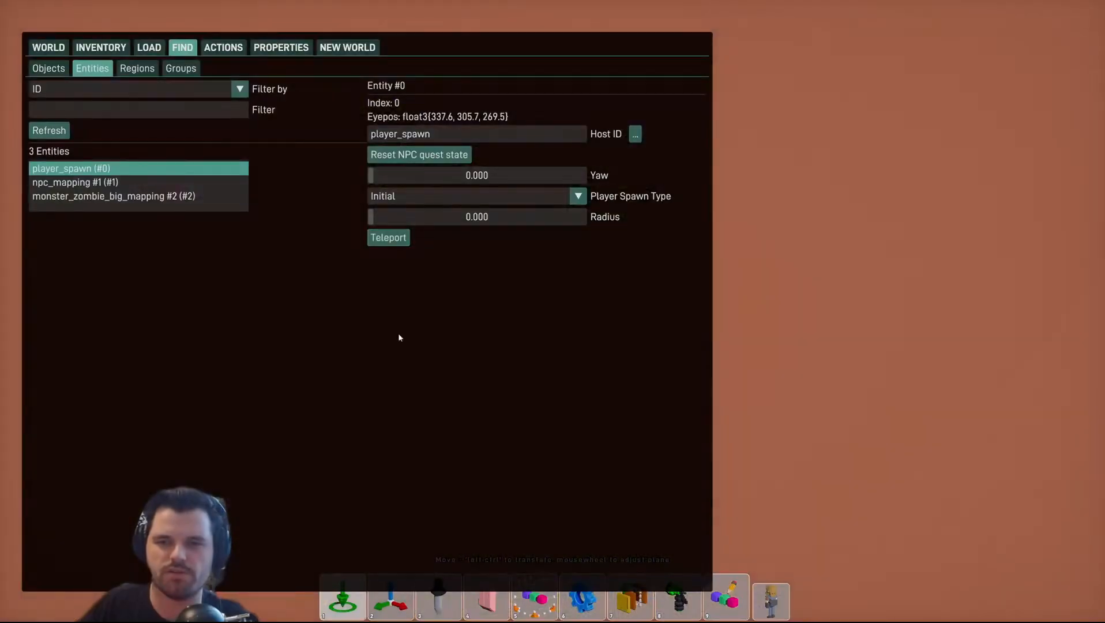
key(Tab)
key(s)
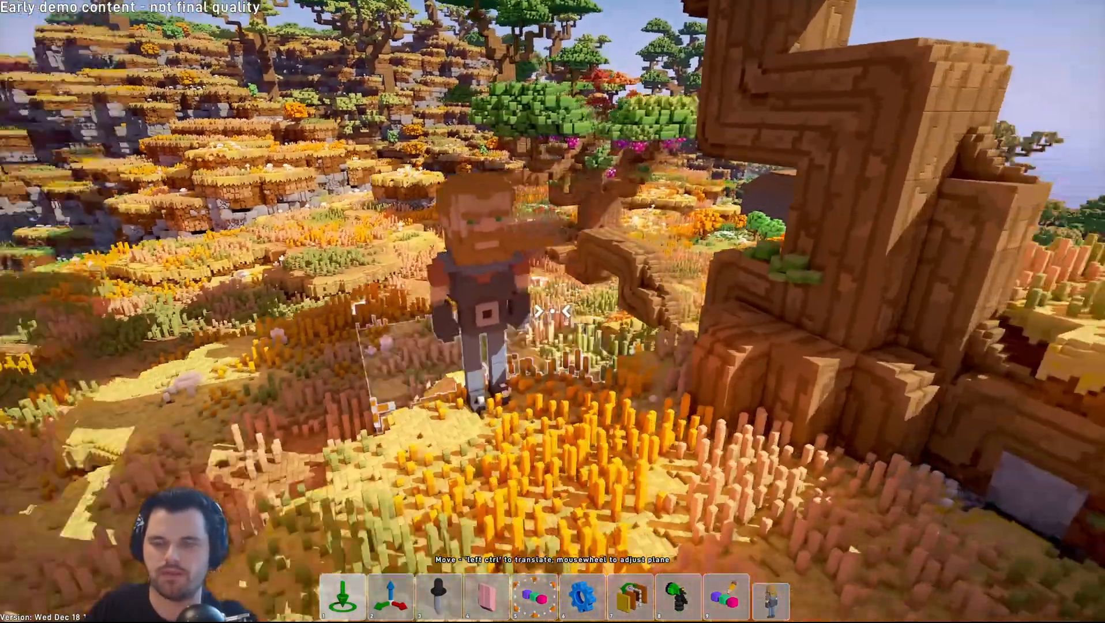
Step: Review the action and item effects assigned to the Spawn Auto Trigger Host
key(2)
key(6)
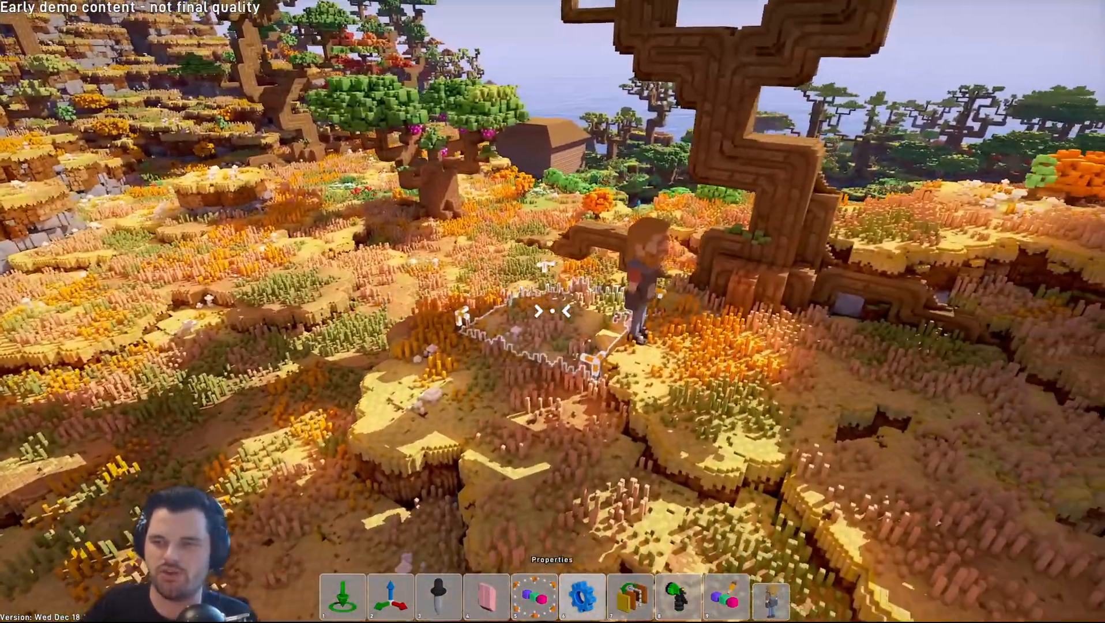
key(Tab)
click(221, 49)
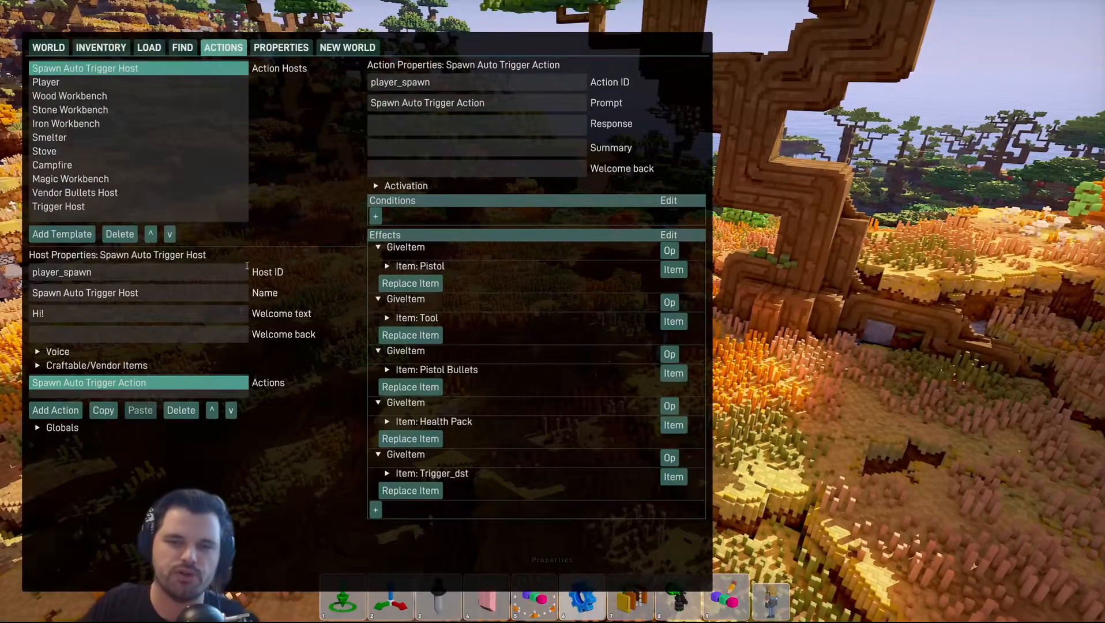
key(Tab)
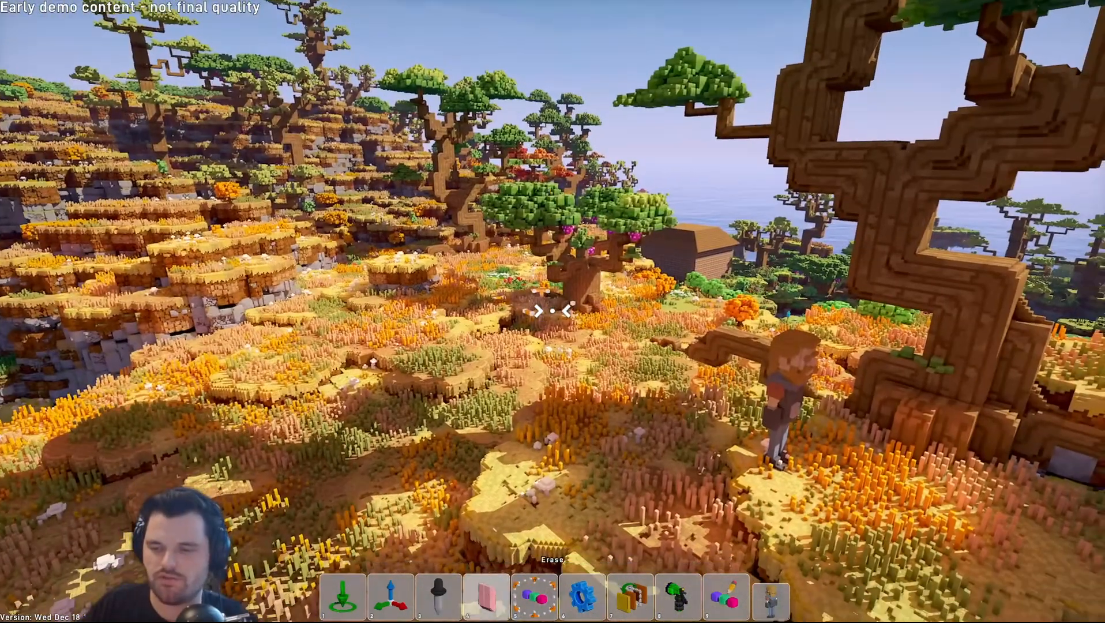
Step: Inspect the player spawn's properties and compare its Host ID with the Spawn Auto Trigger Host's action settings
scroll(552, 311, up, 2)
scroll(552, 311, down, 3)
scroll(553, 311, up, 2)
scroll(552, 310, down, 3)
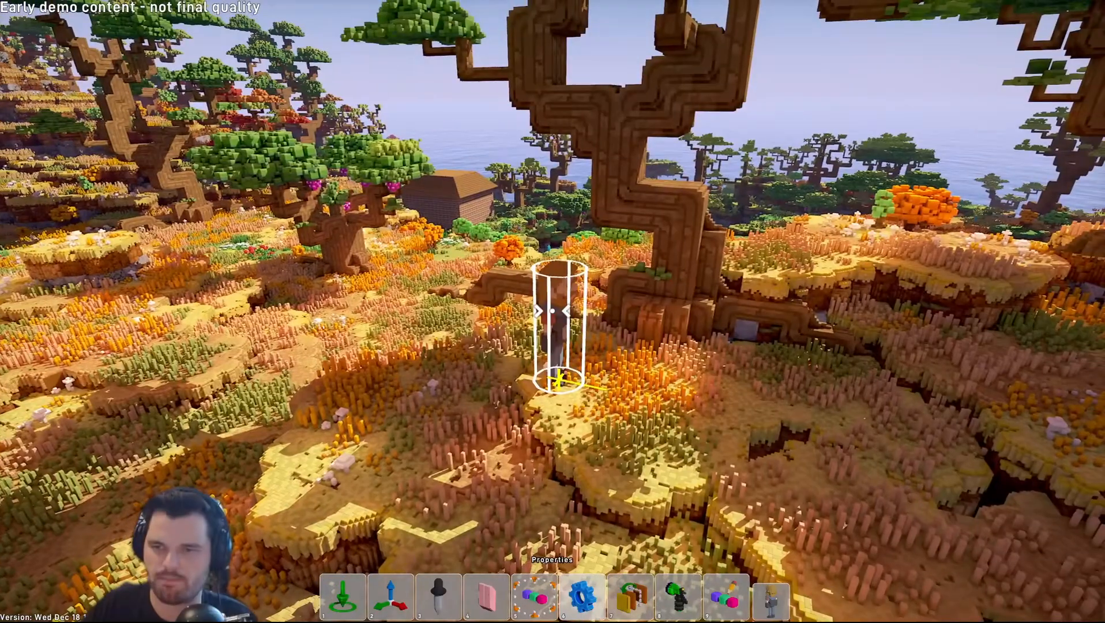
click(552, 311)
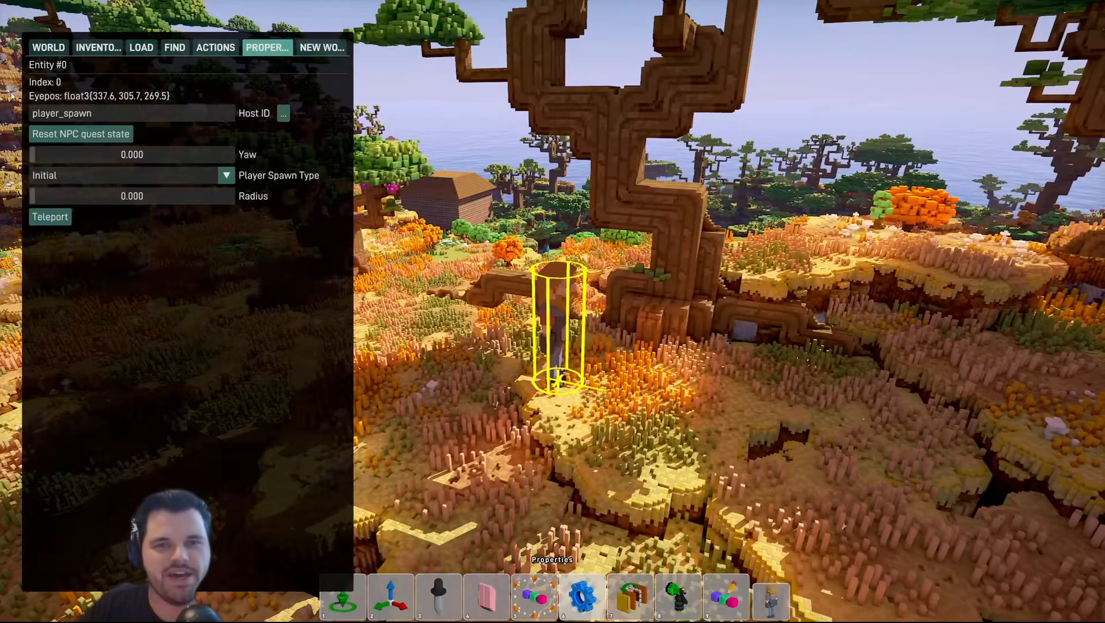
click(102, 115)
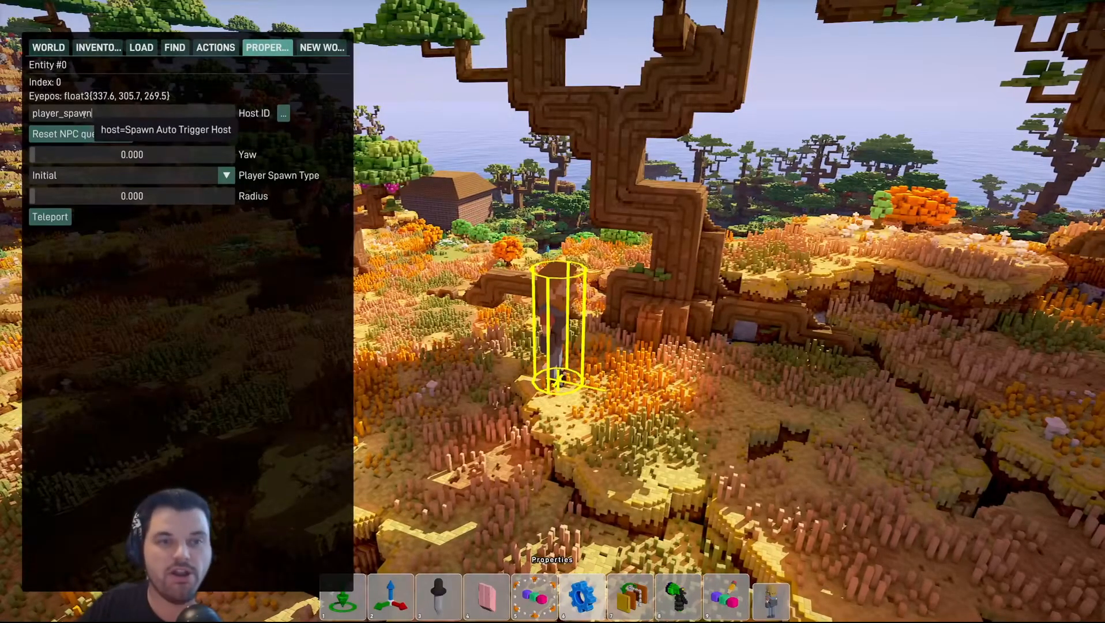
click(205, 47)
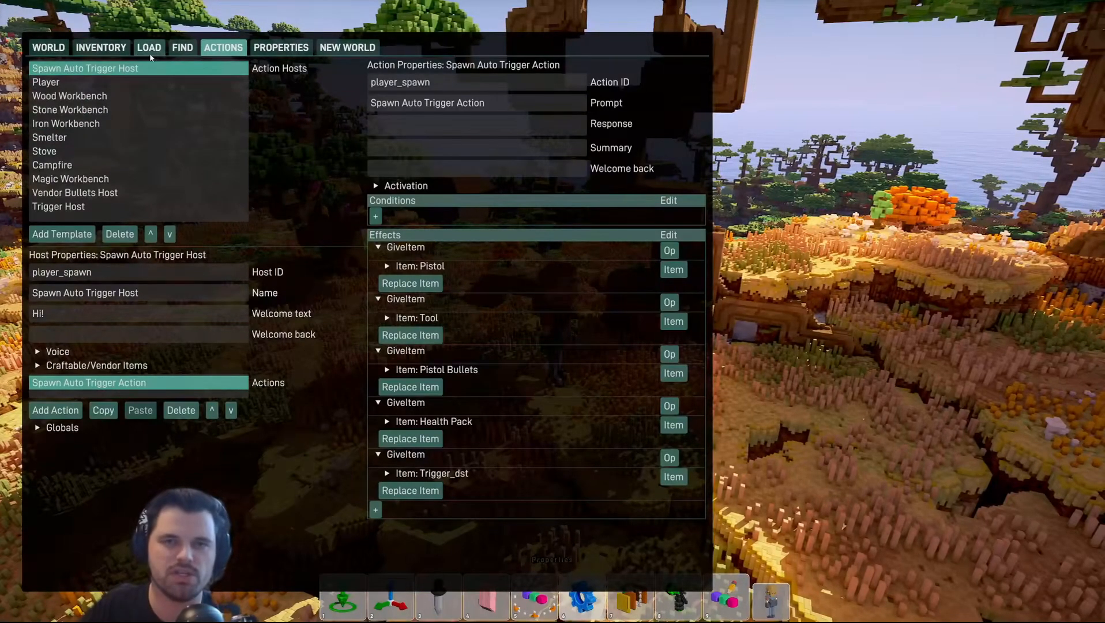
click(177, 50)
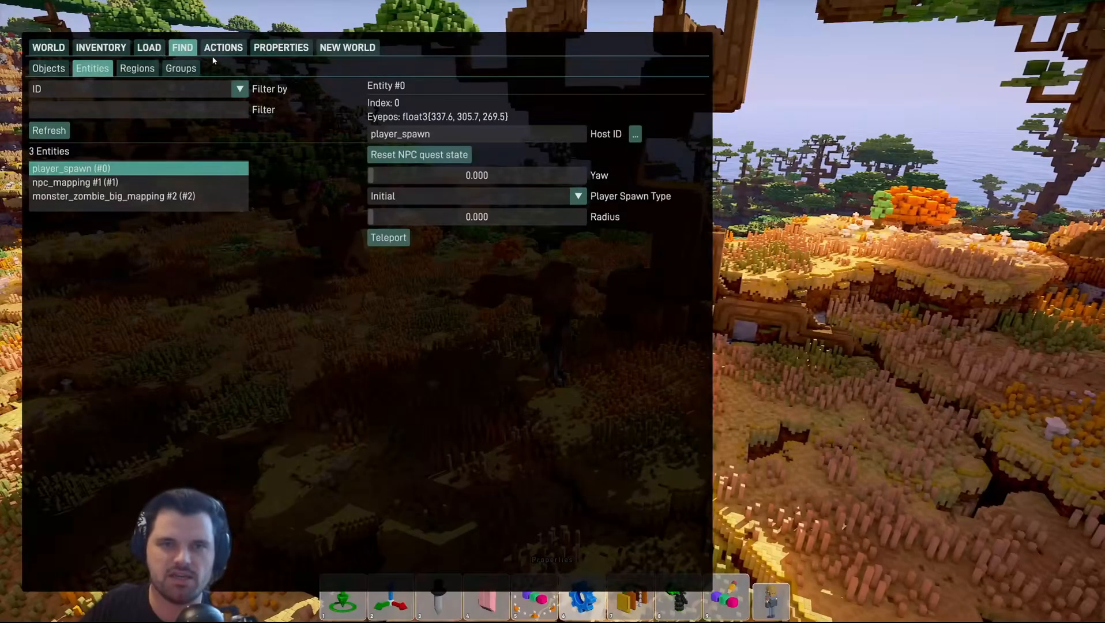
click(269, 48)
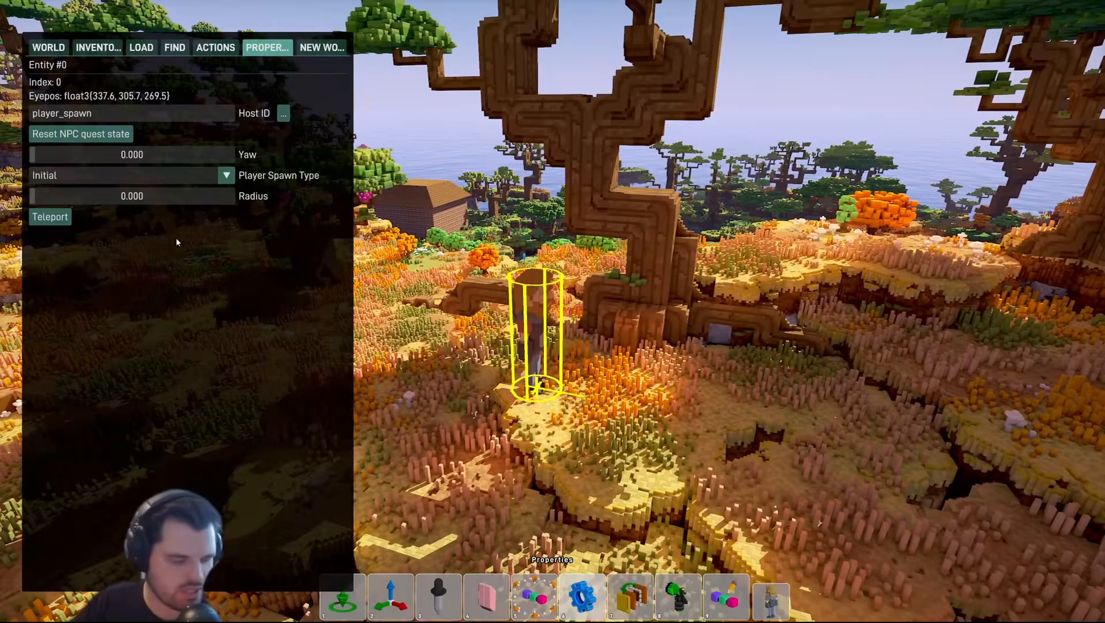
key(Escape)
Step: Move the player spawn from beside the twisted tree to the grassy area near the coast
scroll(553, 311, up, 5)
click(553, 311)
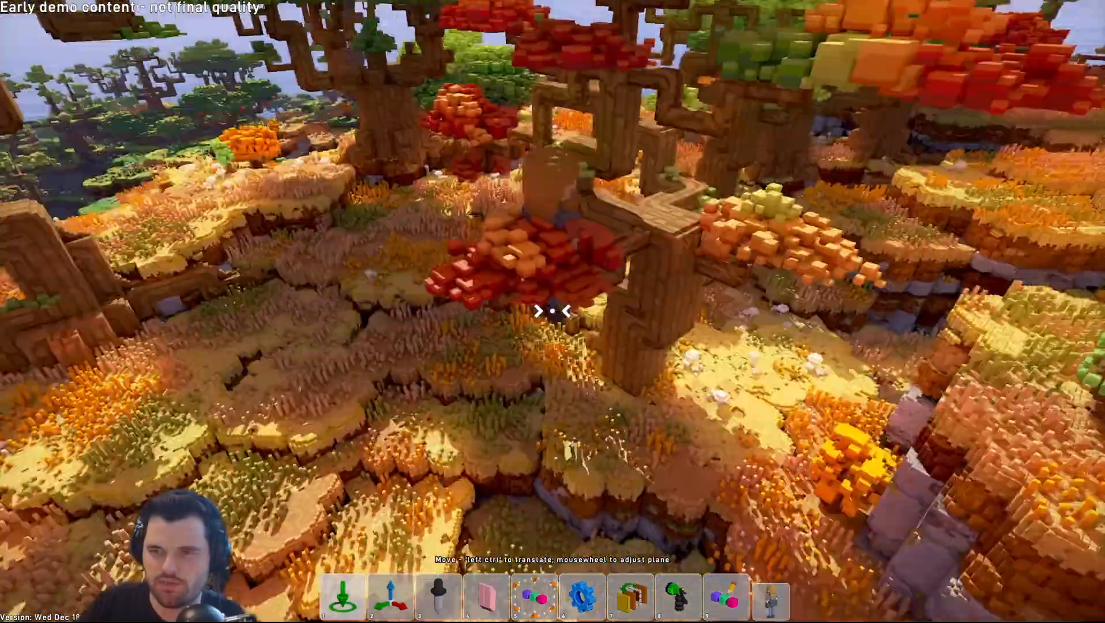
key(w)
click(553, 312)
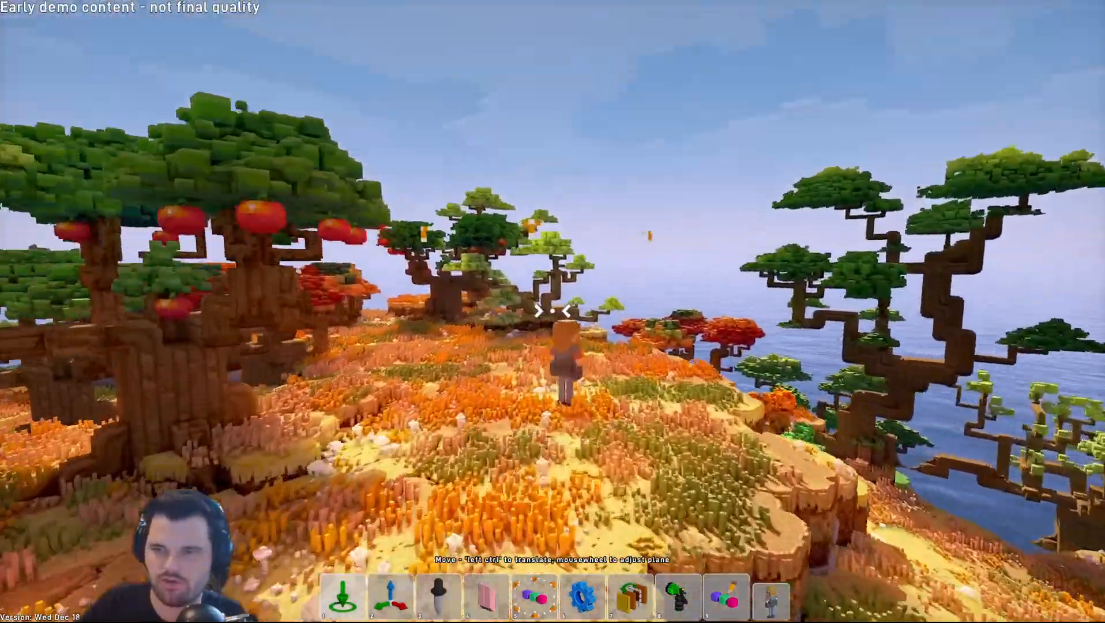
Step: Rotate the moved player spawn to a yaw of about 154.286, keeping its spawn type as Initial
key(s)
scroll(553, 311, down, 5)
click(553, 312)
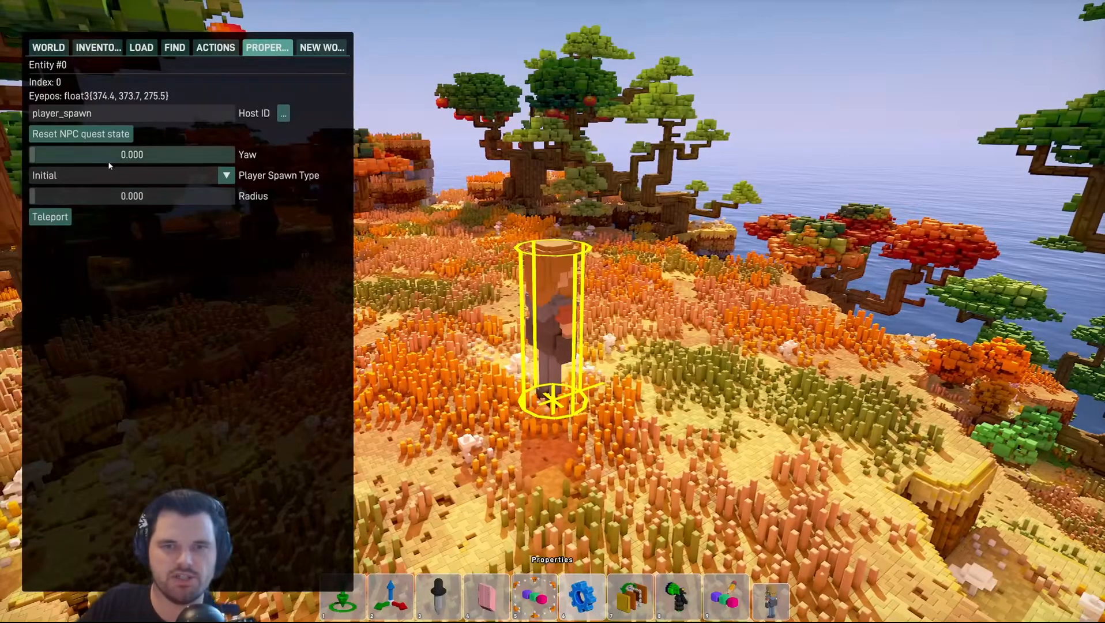
drag(53, 163, 89, 160)
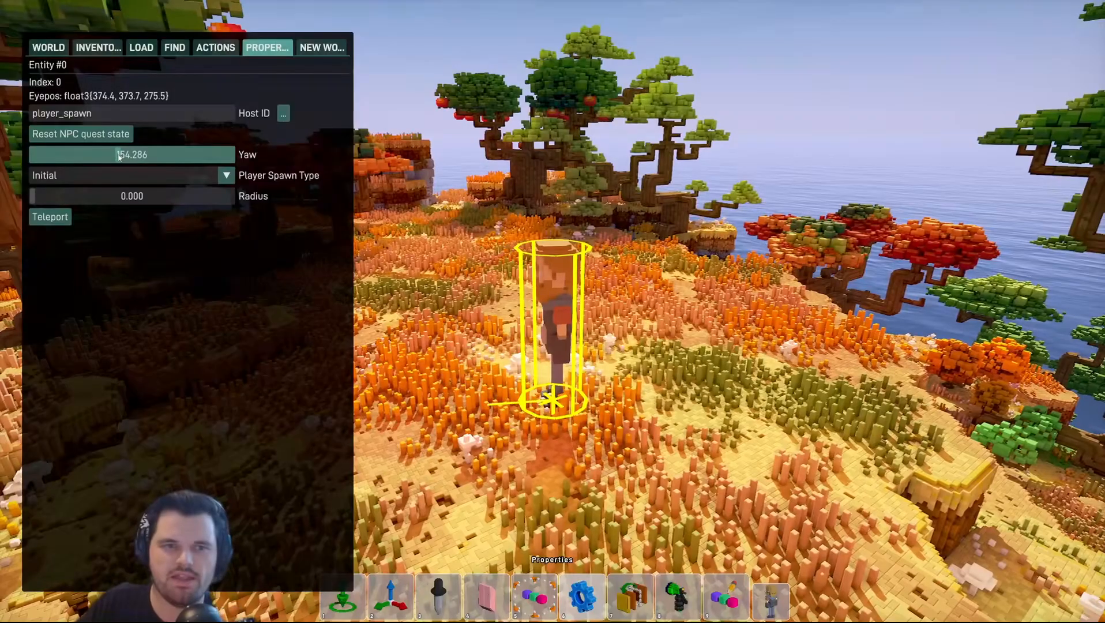
click(75, 176)
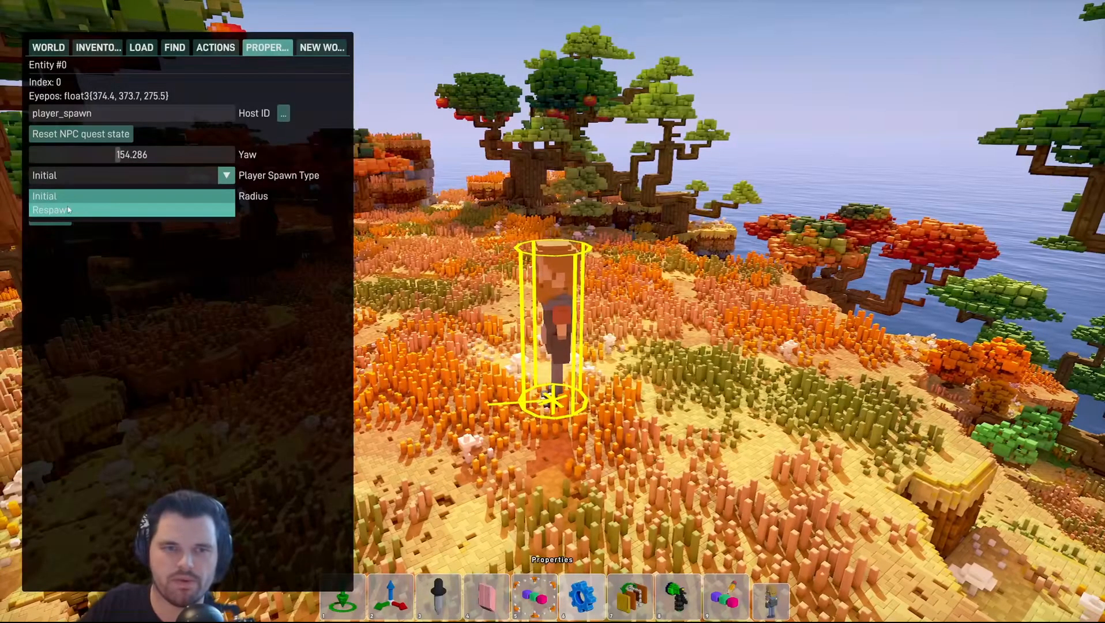
click(167, 293)
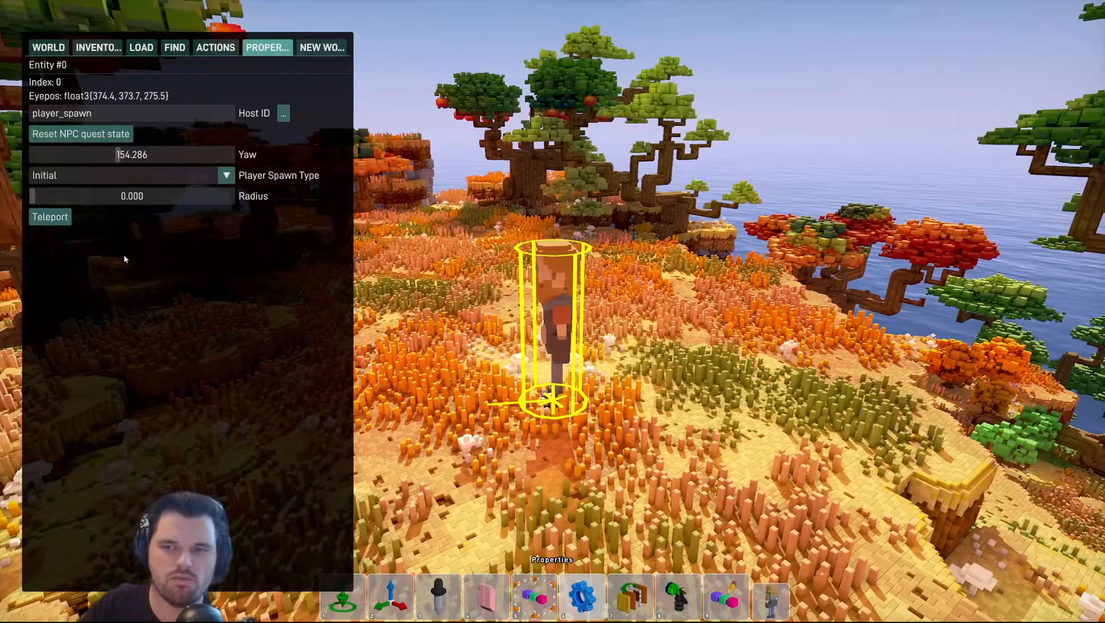
key(Escape)
Step: Place a second player entity on the open orange meadow between the terraced hillside and the house
key(s)
key(5)
key(2)
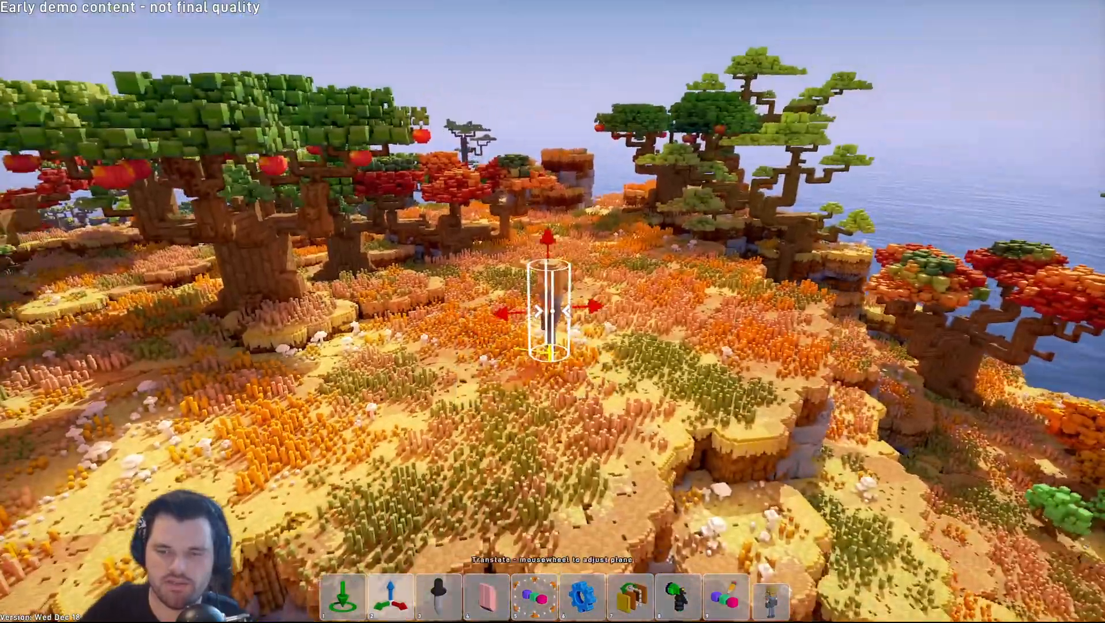
key(1)
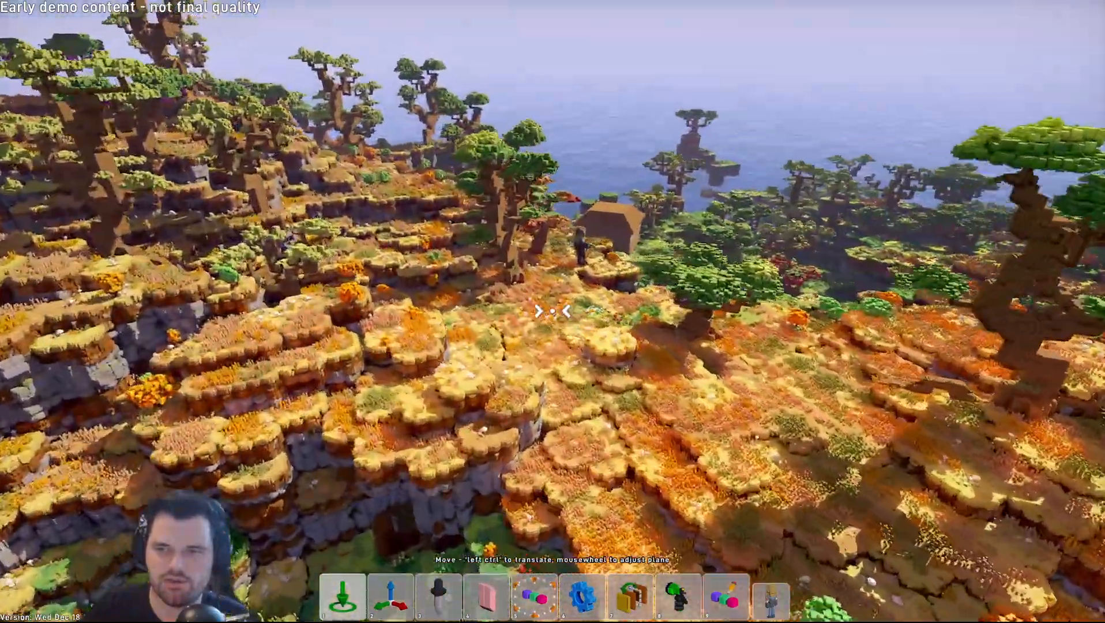
key(0)
key(w)
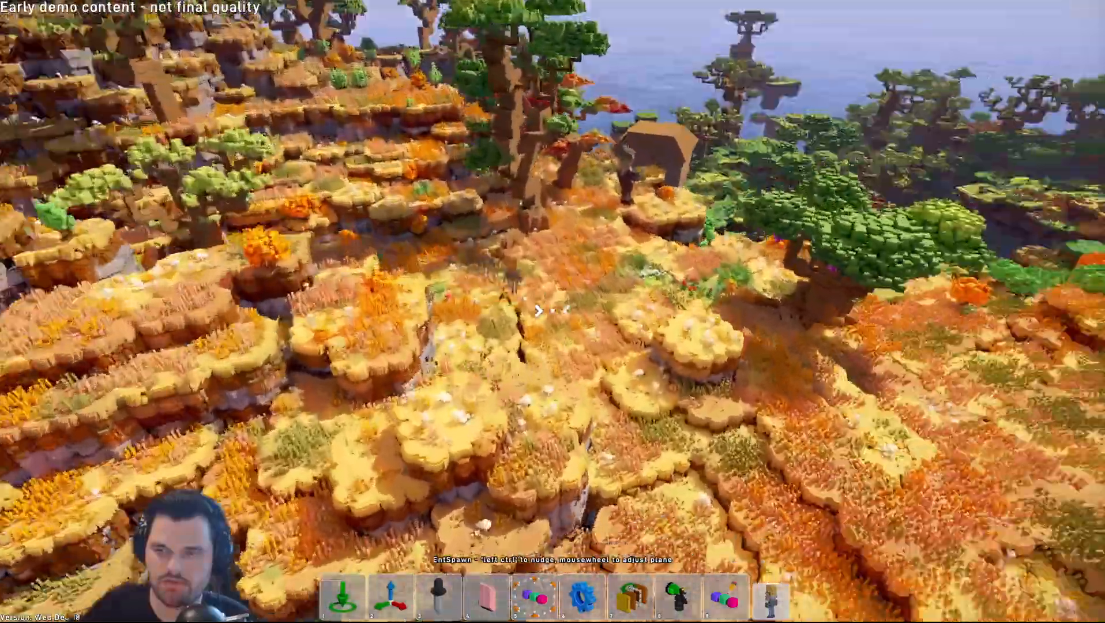
click(552, 311)
key(w)
Step: Set the second player entity's spawn type to Respawn and its radius to about 19.913
scroll(552, 311, up, 3)
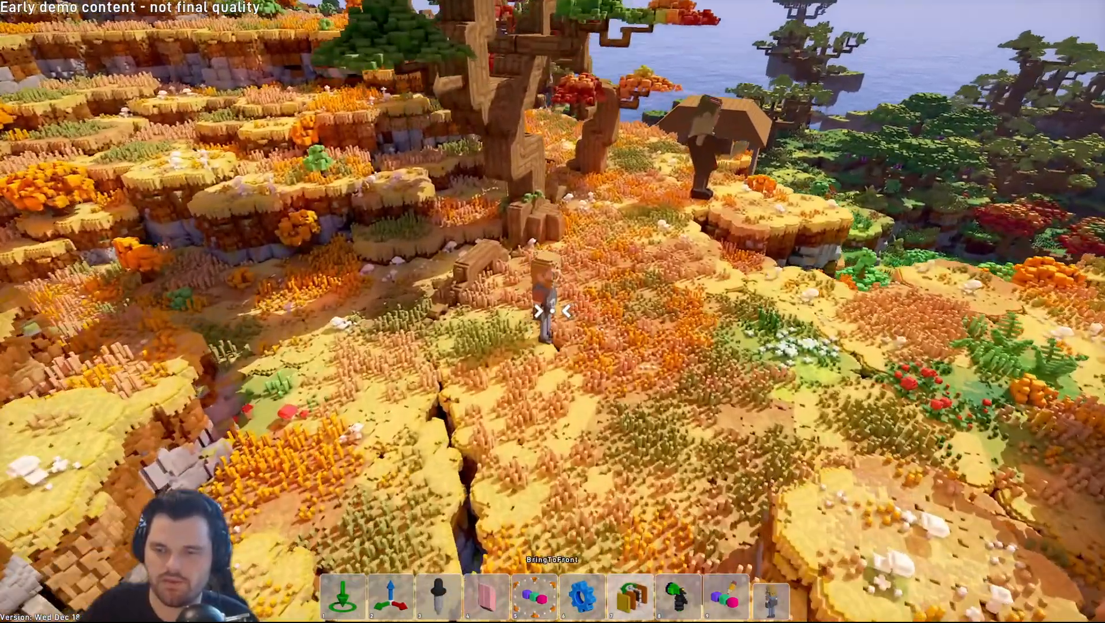
key(6)
click(552, 311)
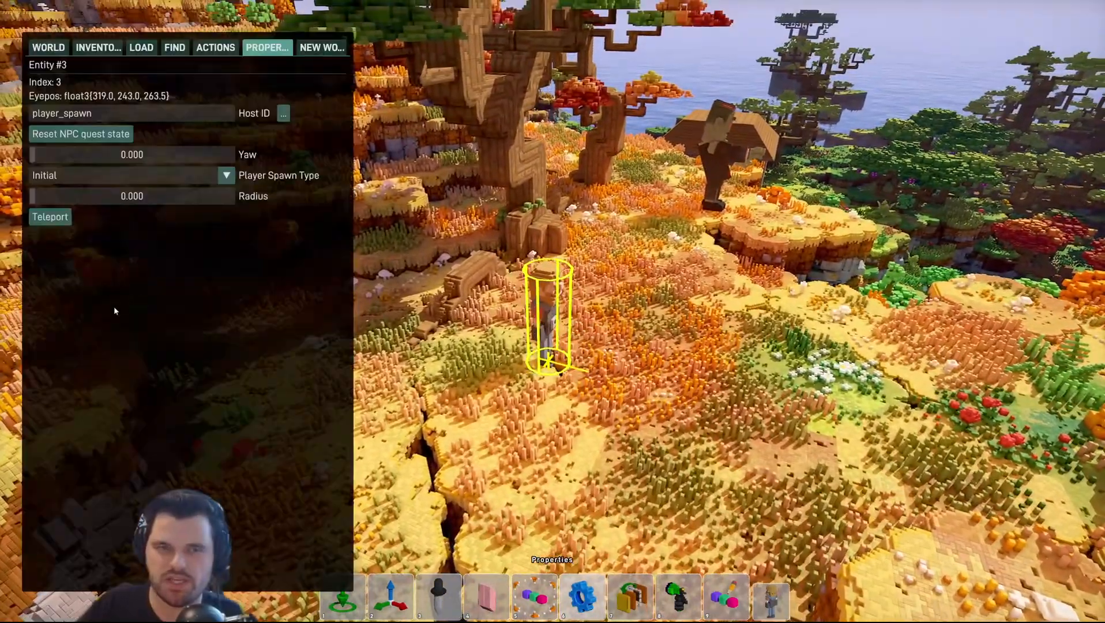
click(70, 175)
click(59, 205)
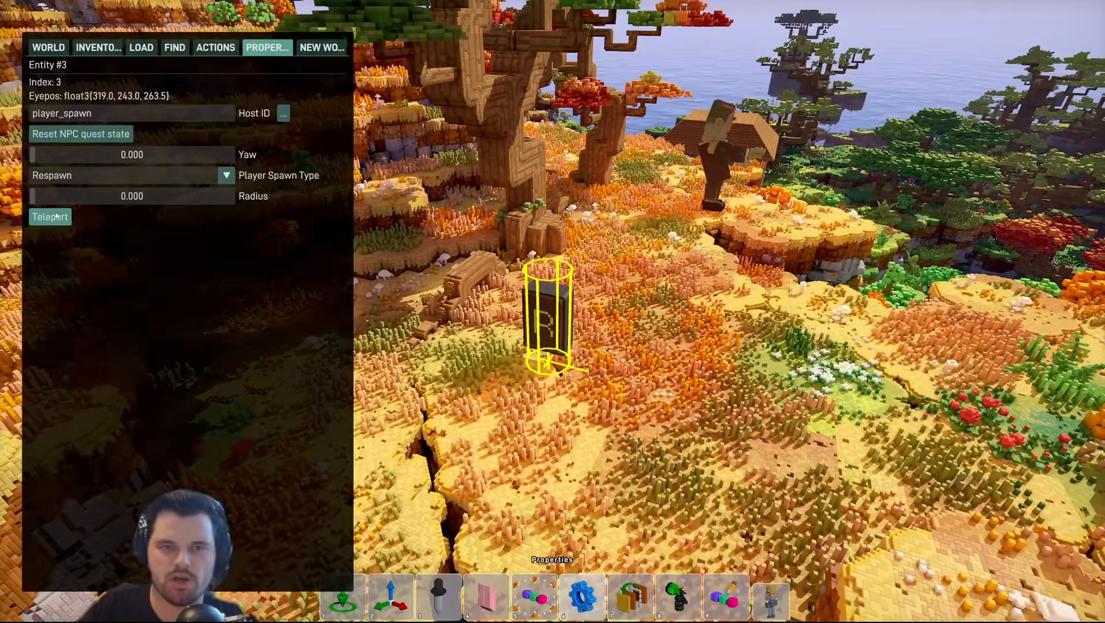
drag(34, 198, 52, 203)
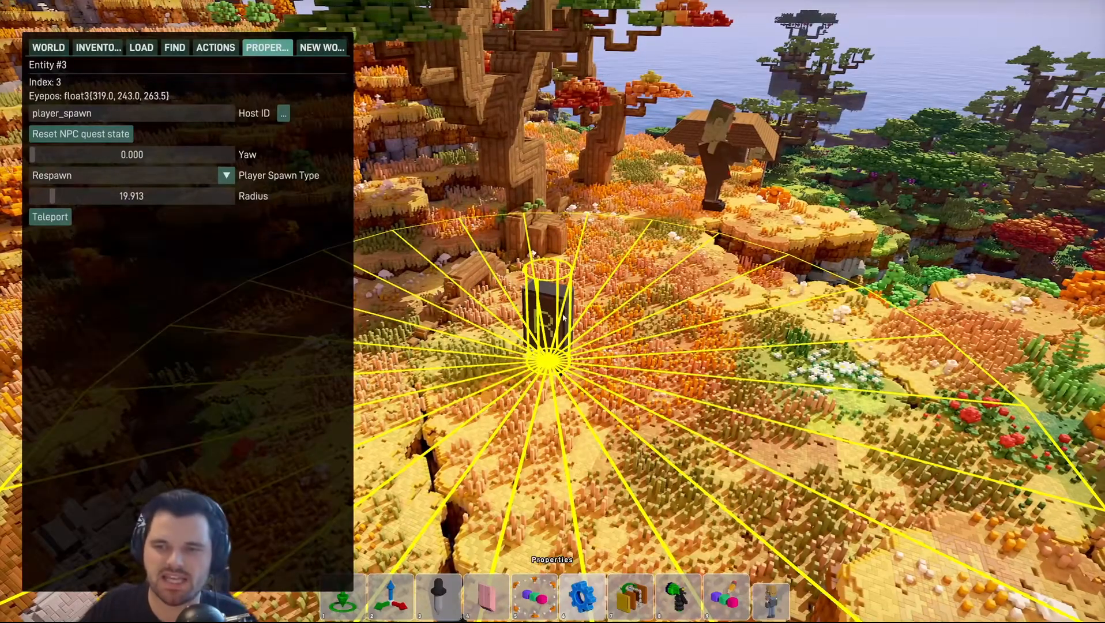
key(Escape)
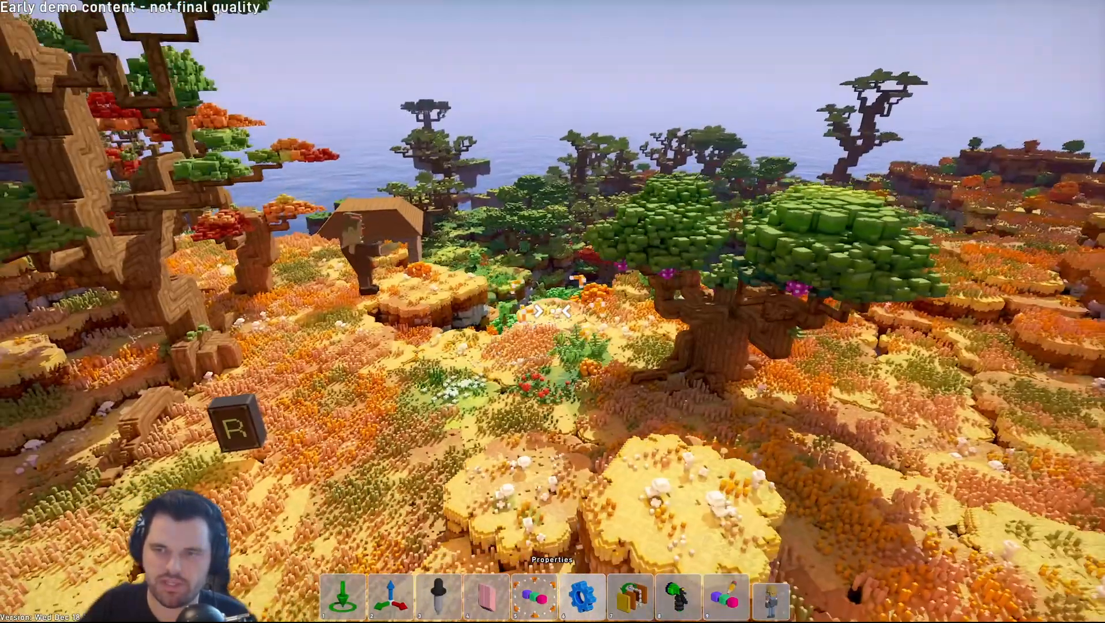
key(s)
key(w)
key(s)
scroll(553, 312, up, 4)
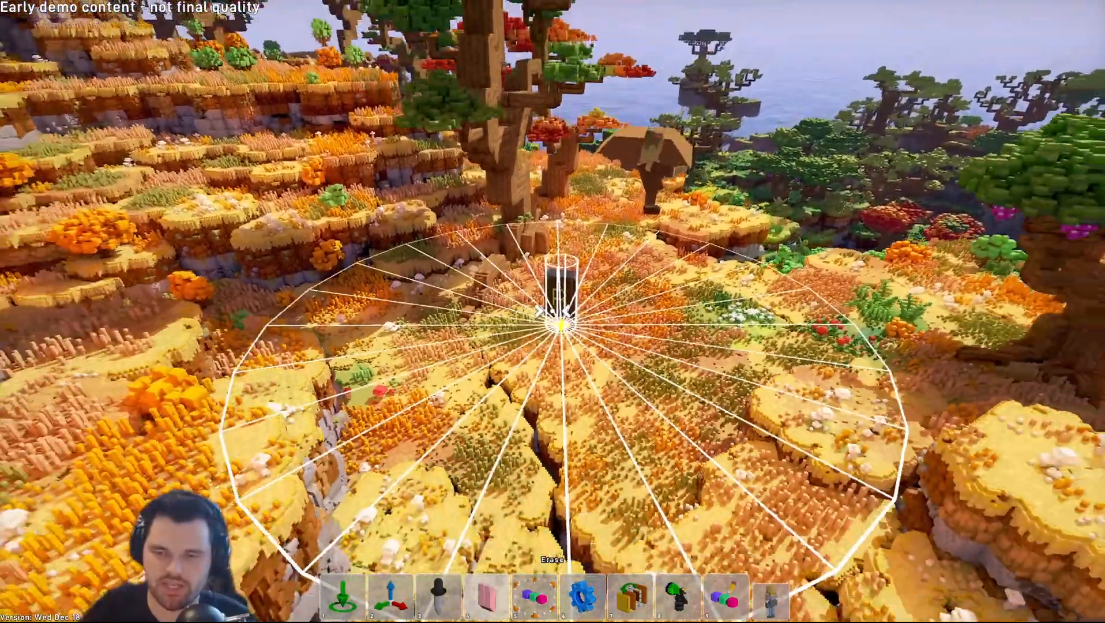
Step: Place another player respawn entity on the terraced orange hillside near the coast
key(w)
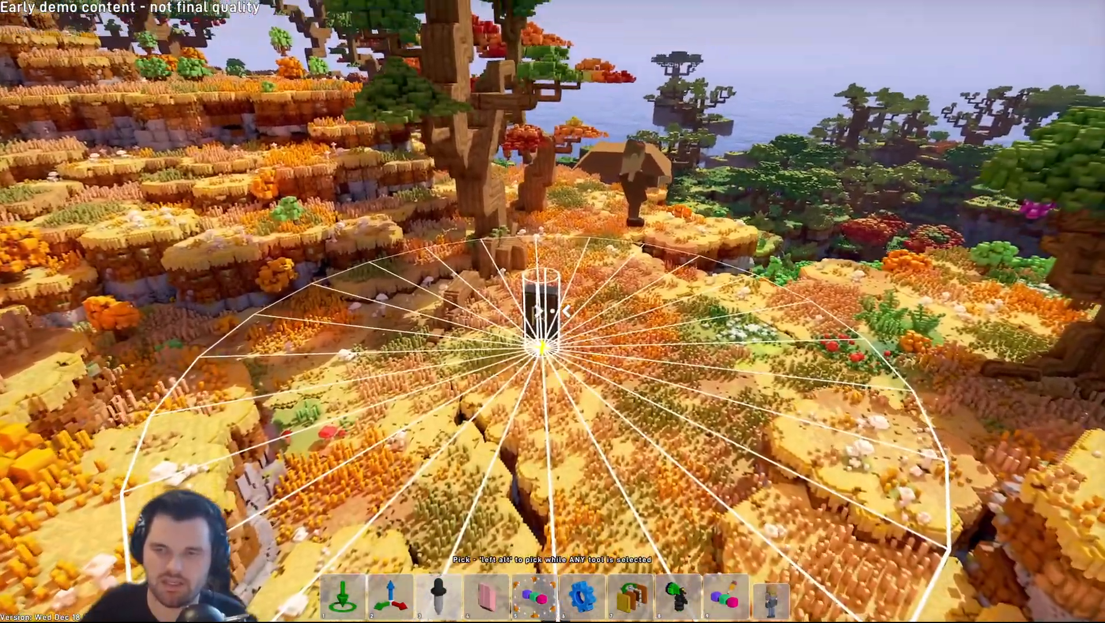
key(1)
key(s)
click(553, 311)
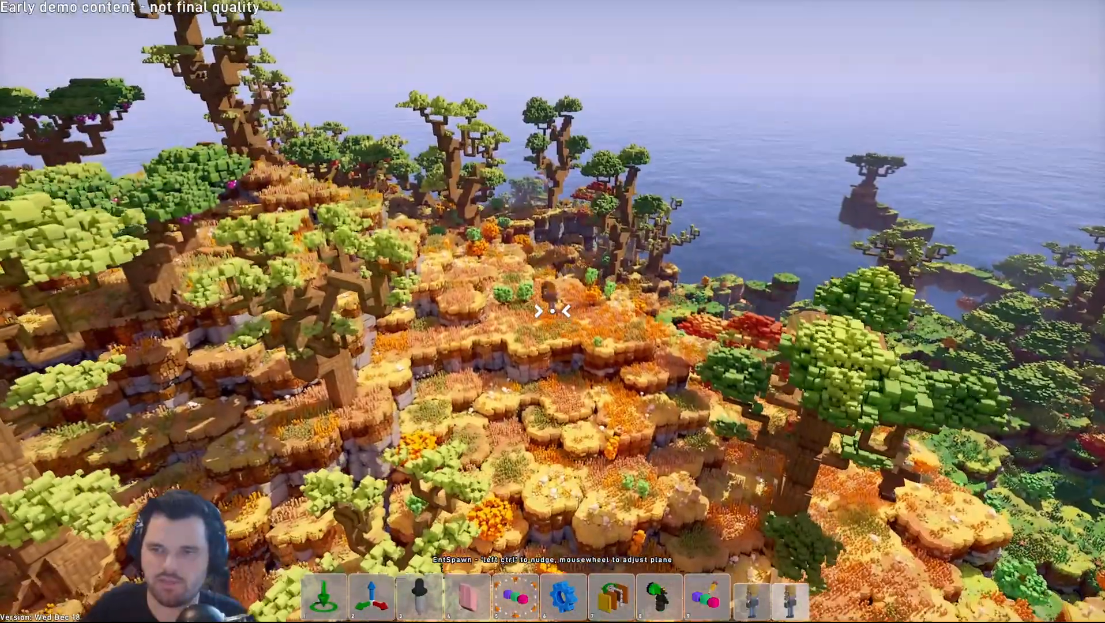
key(2)
key(w)
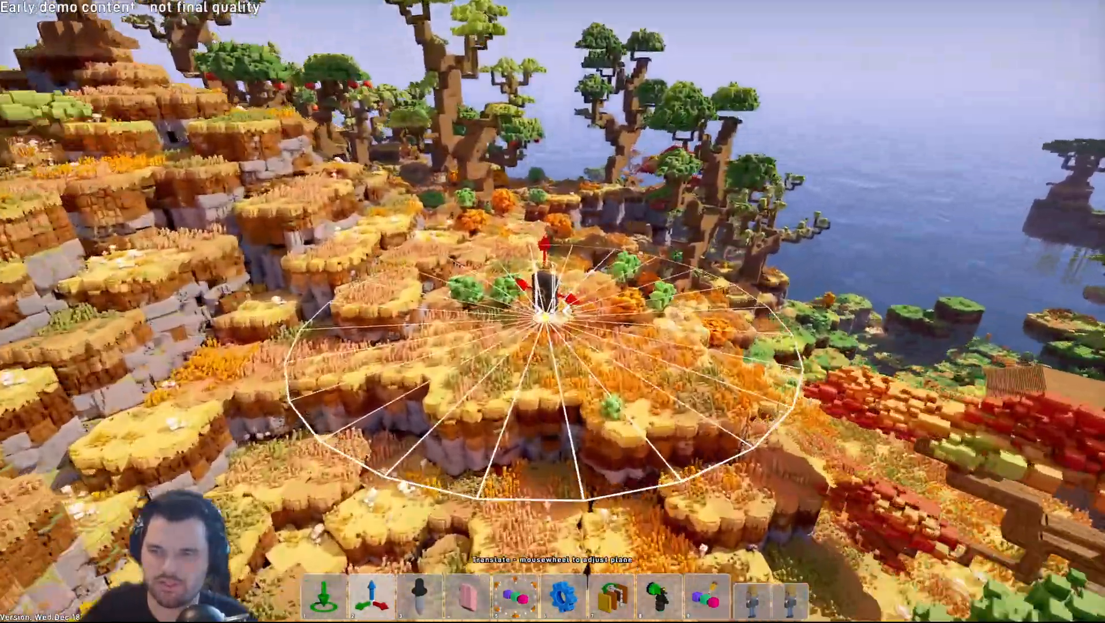
key(s)
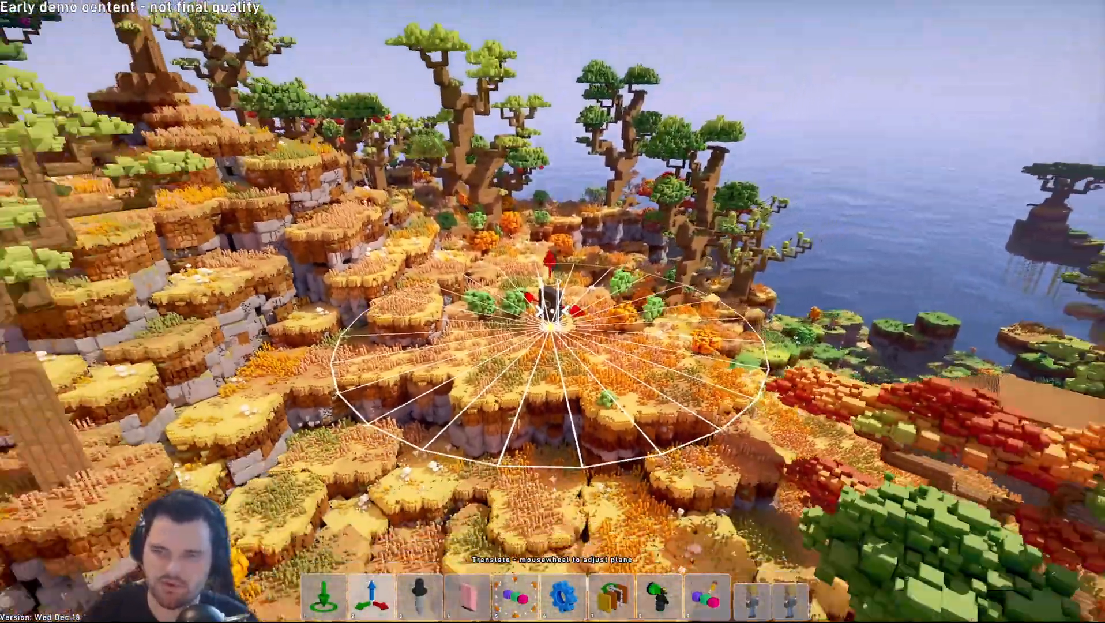
Step: Undo the placements and property changes of the added player respawn entities
key(ctrl+z)
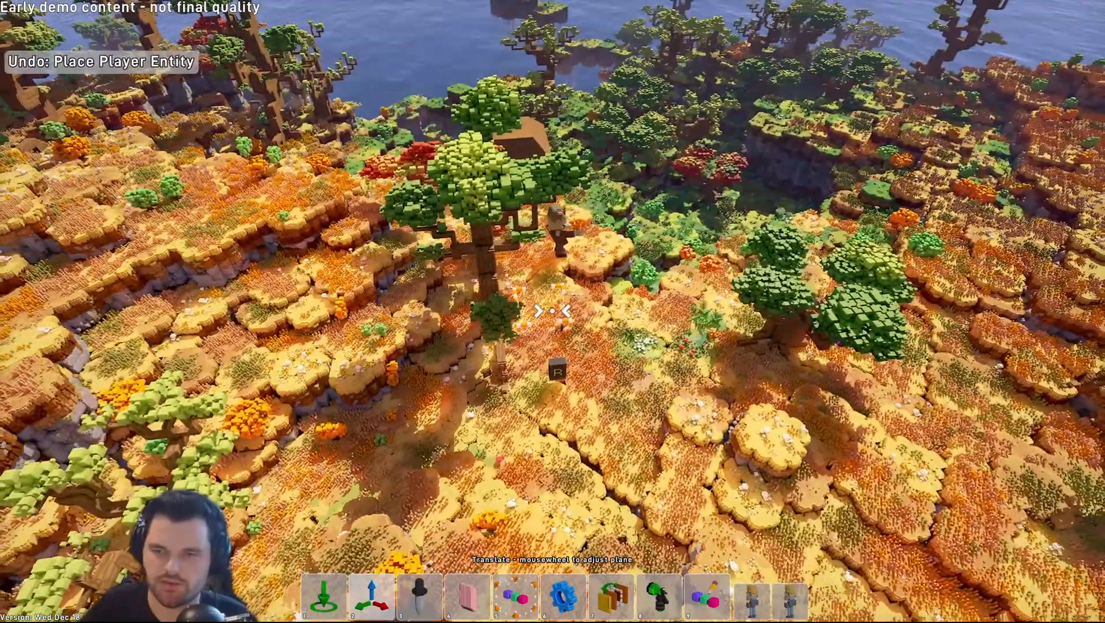
key(w)
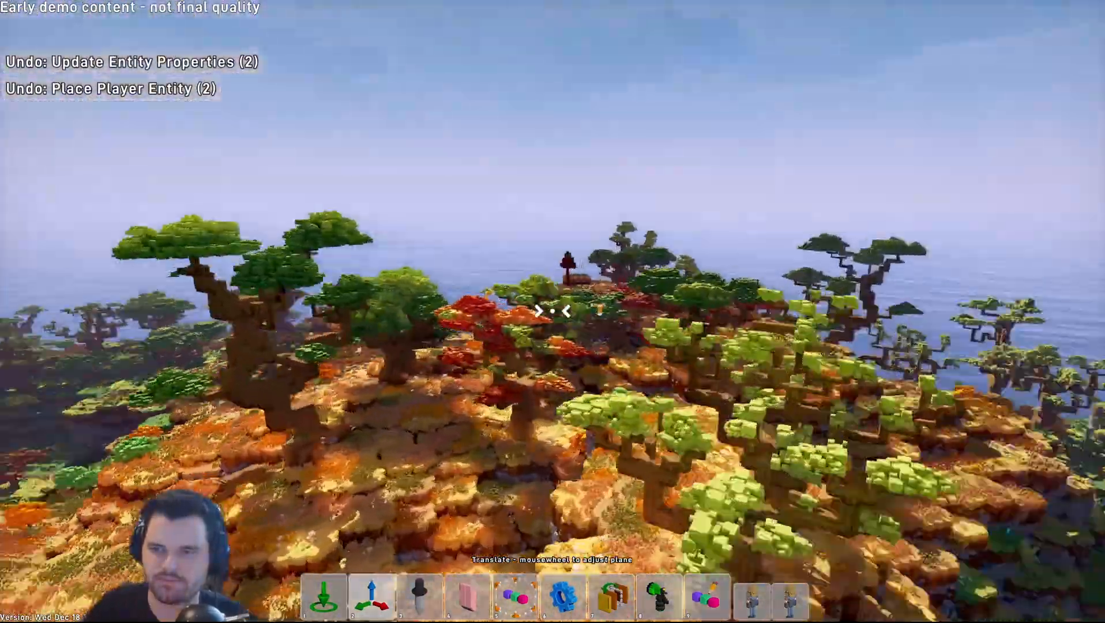
key(w)
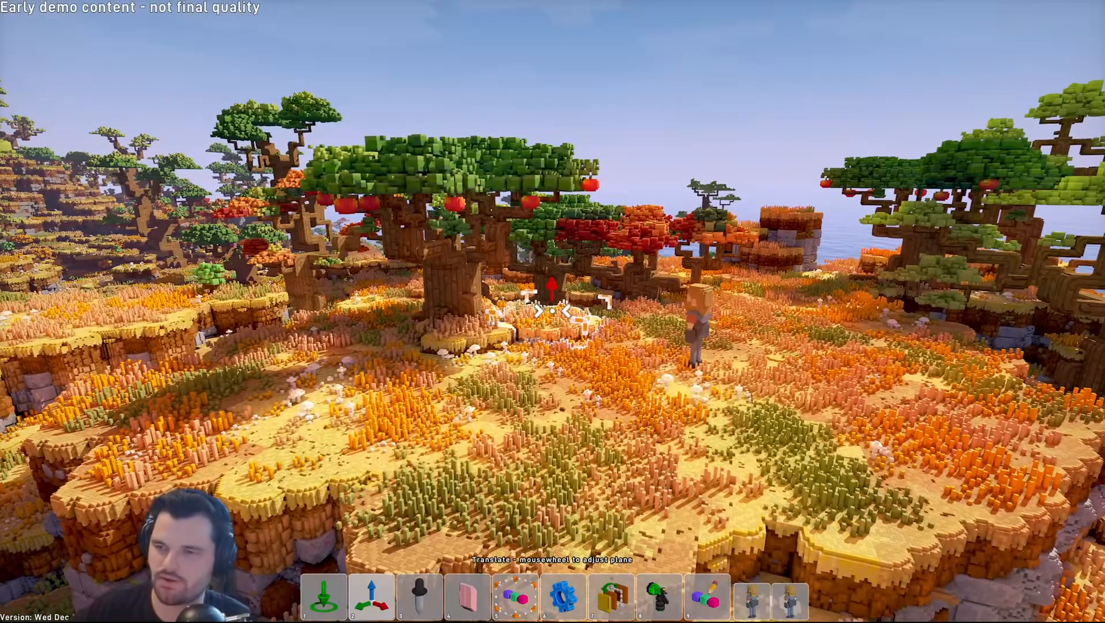
Step: Review the Spawn Auto Trigger Host's give-item effects and the Player host's ID and craftable items
key(Tab)
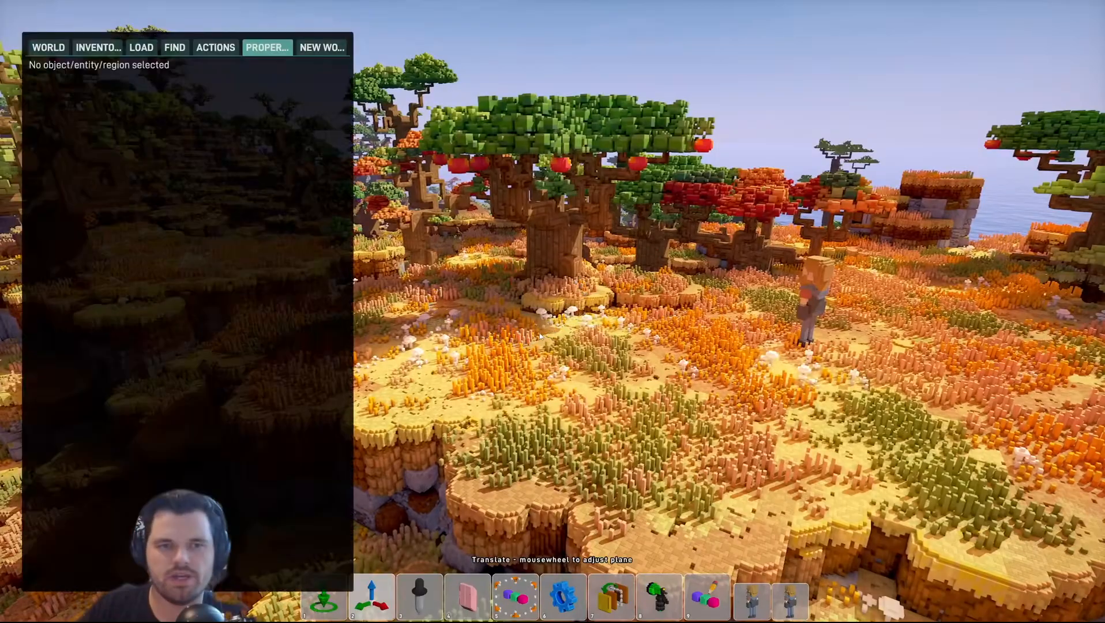
click(210, 49)
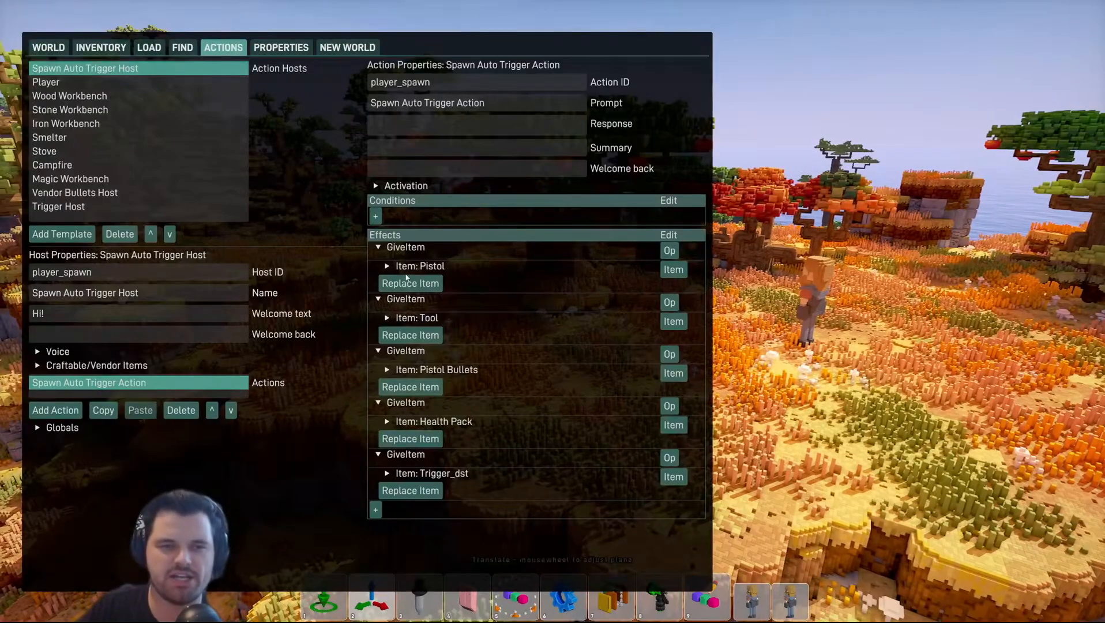
click(122, 83)
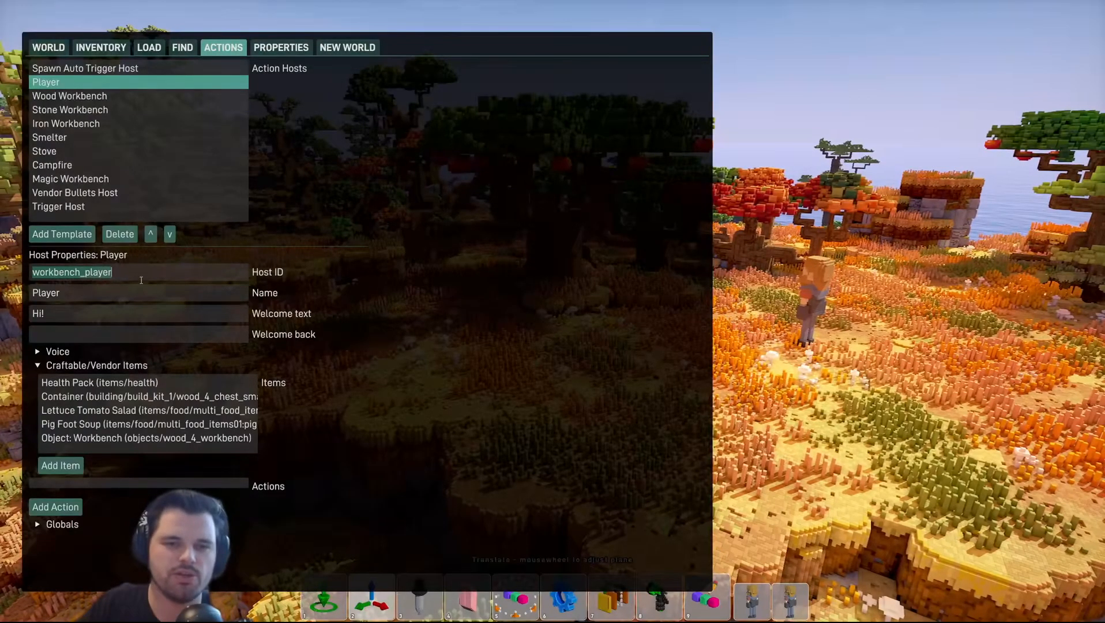
key(Escape)
Step: Play-test the world and check the player's starting inventory and the items offered for crafting
key(w)
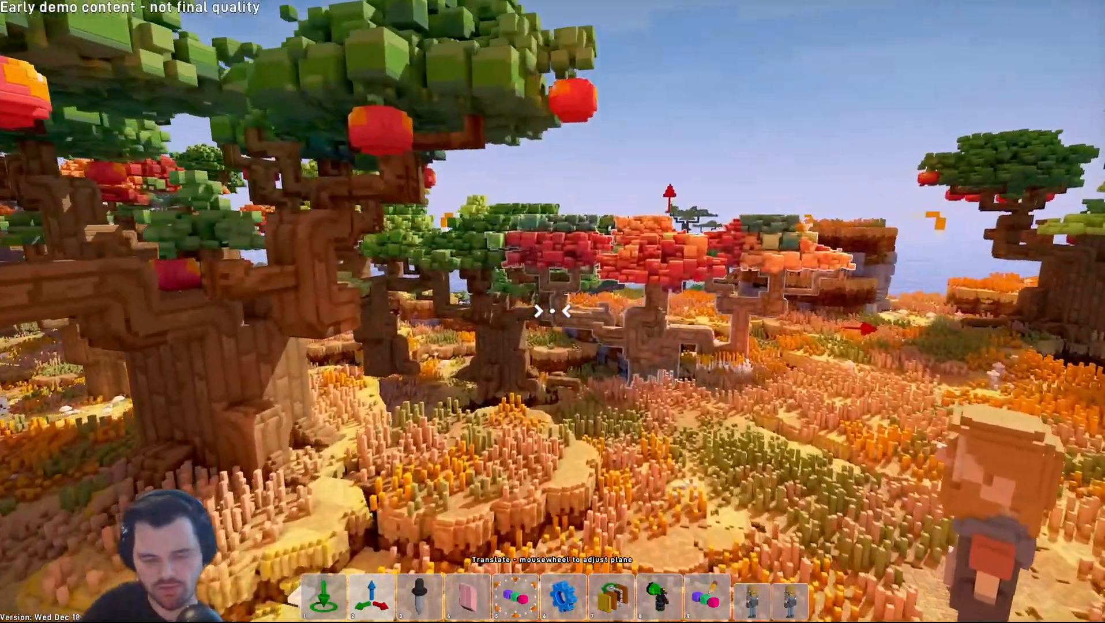
key(F1)
key(Tab)
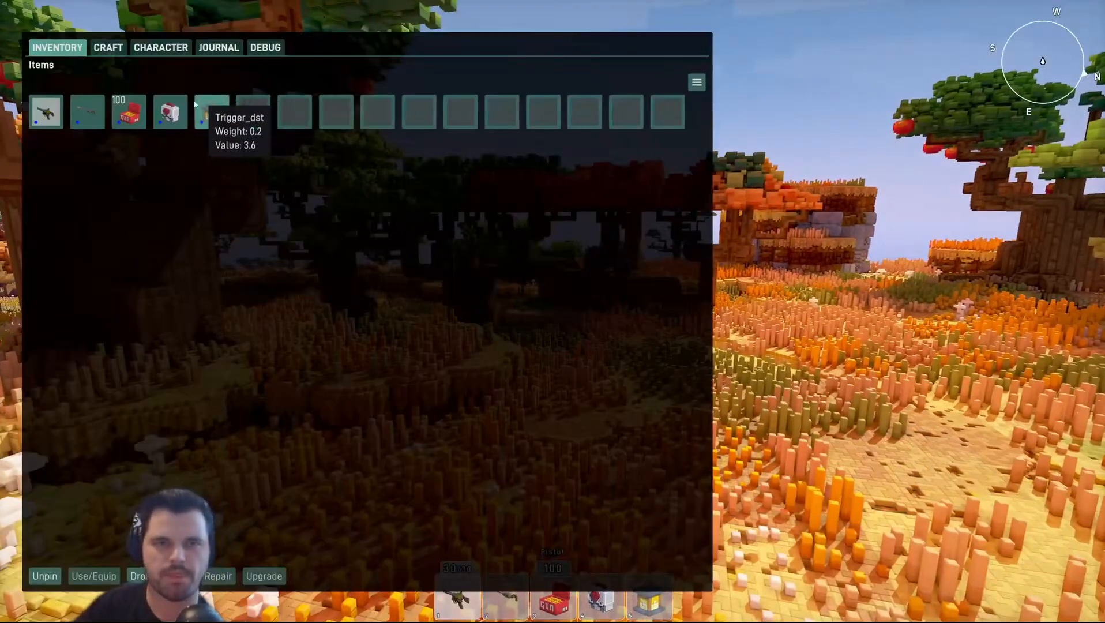
click(101, 51)
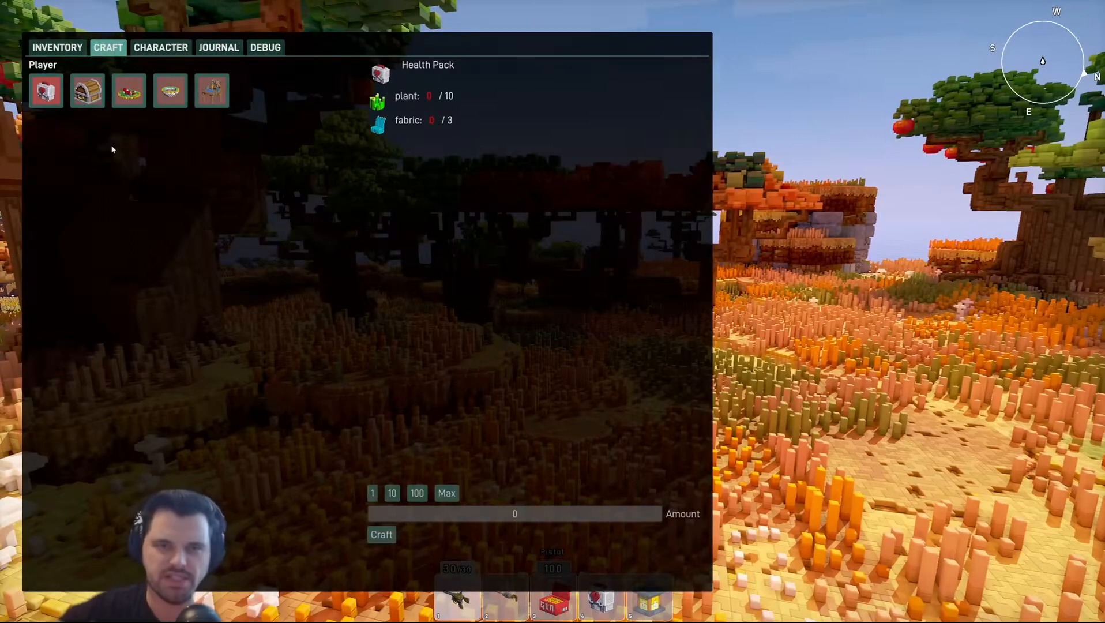
mouse_move(45, 93)
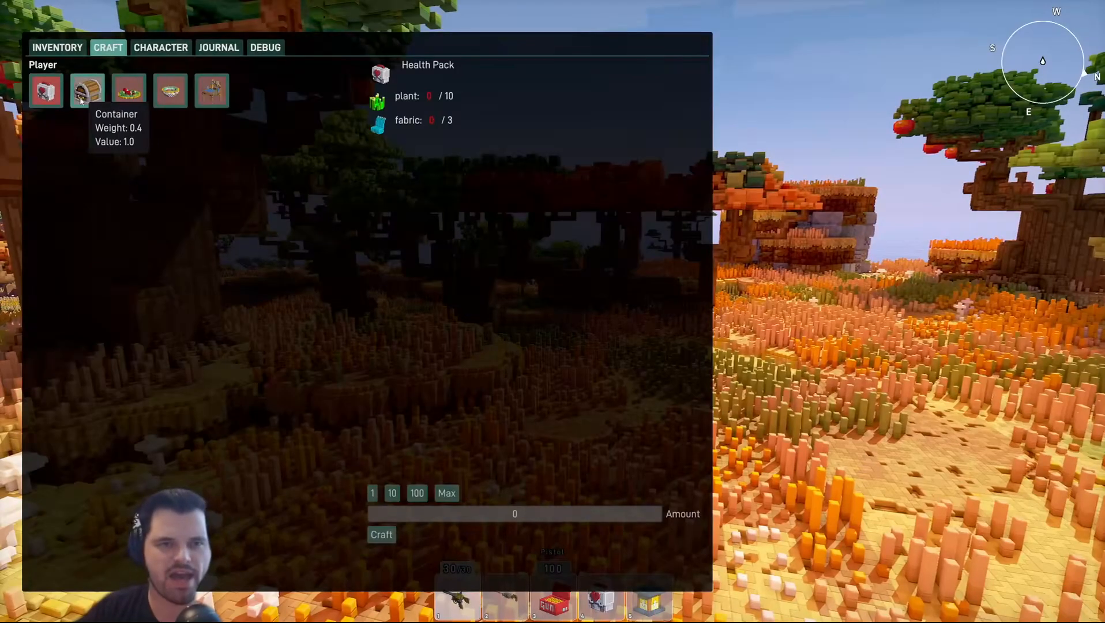
mouse_move(204, 100)
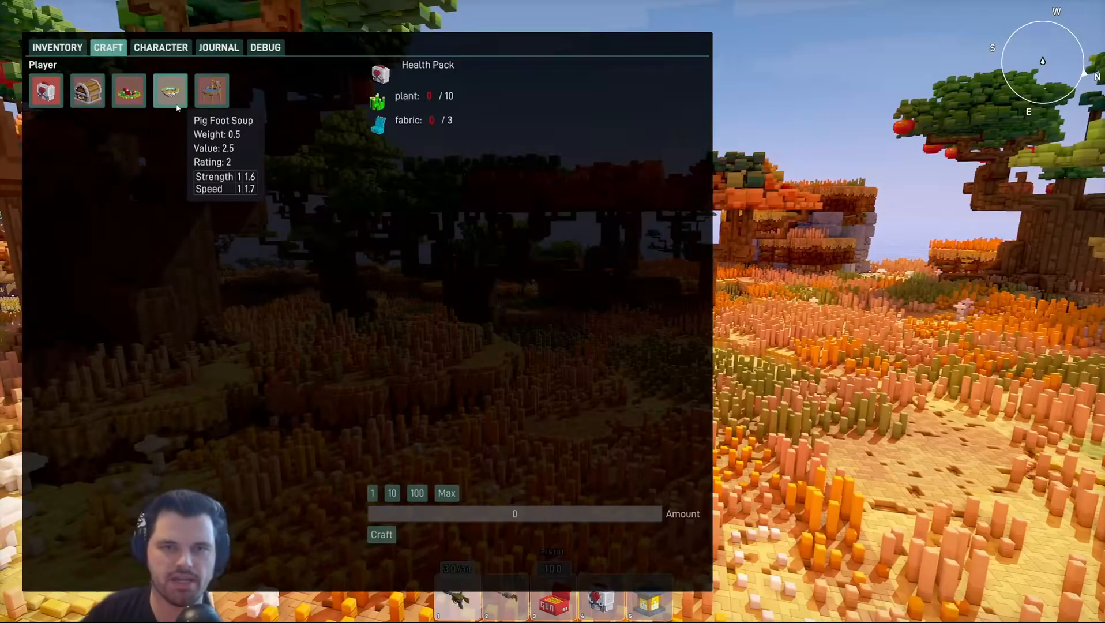
Step: Return to editing the world and remove the Workbench object from the Player host's craftable items
key(Tab)
key(F1)
key(Tab)
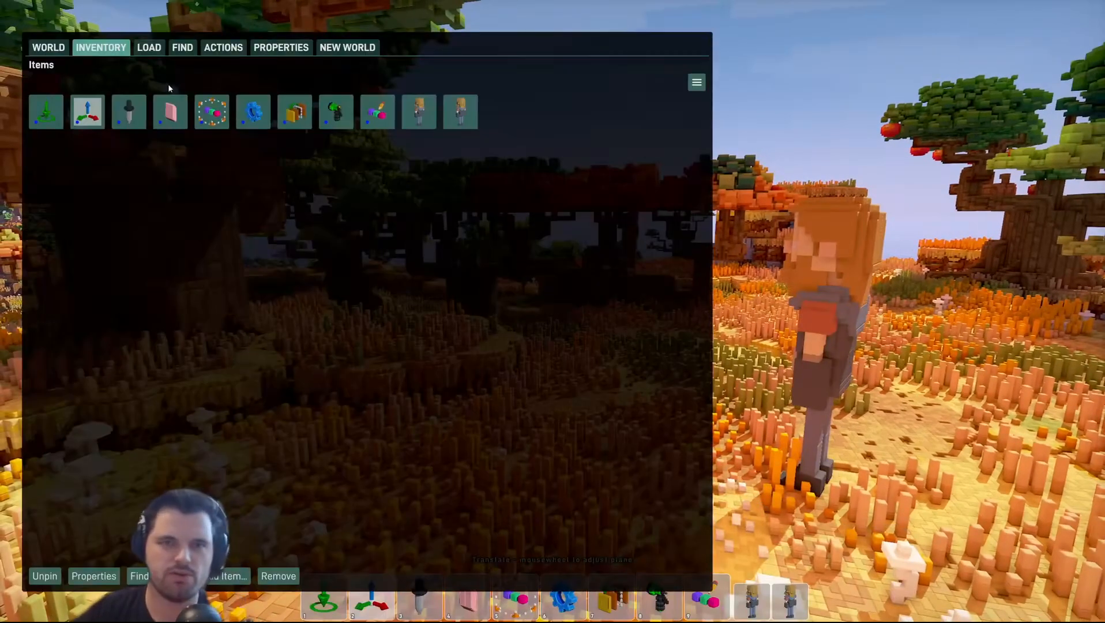
click(218, 48)
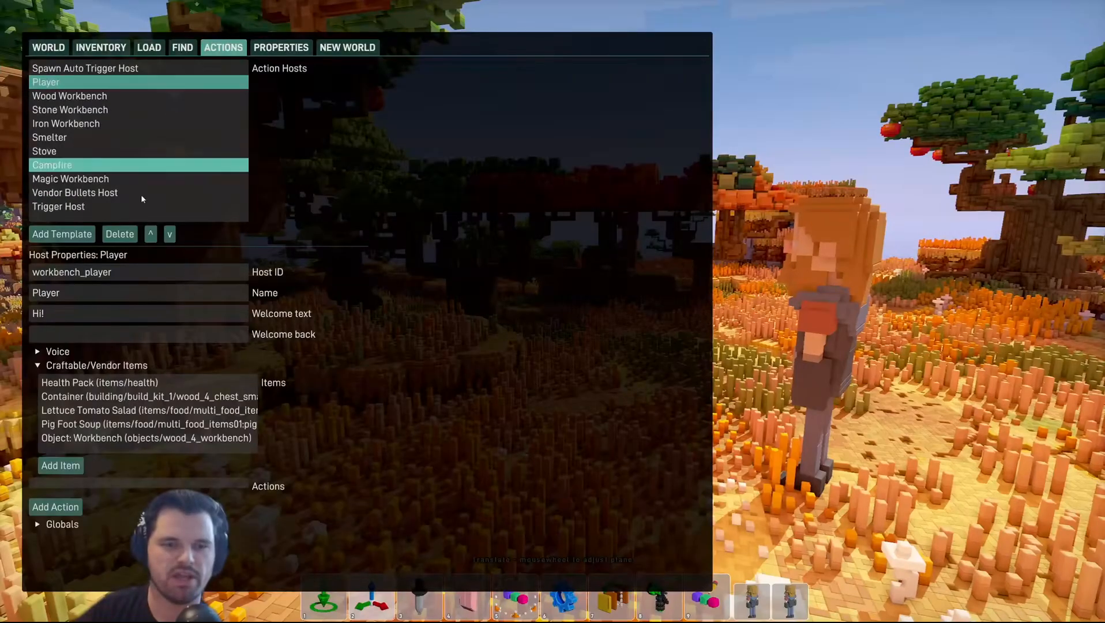
click(96, 442)
click(84, 382)
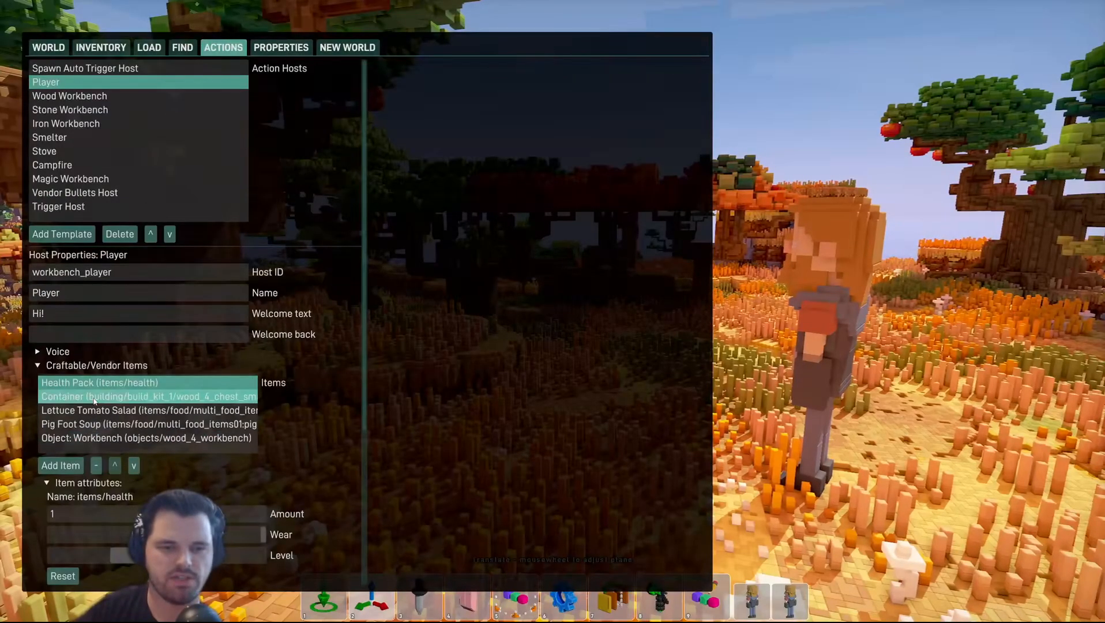
click(84, 410)
click(84, 427)
click(88, 439)
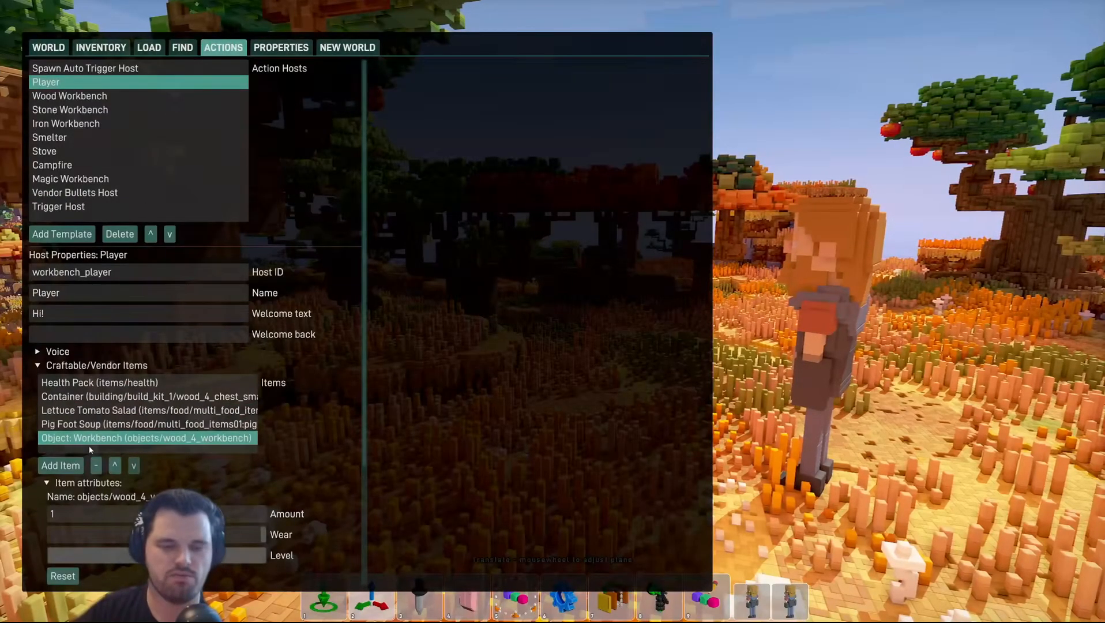
click(96, 466)
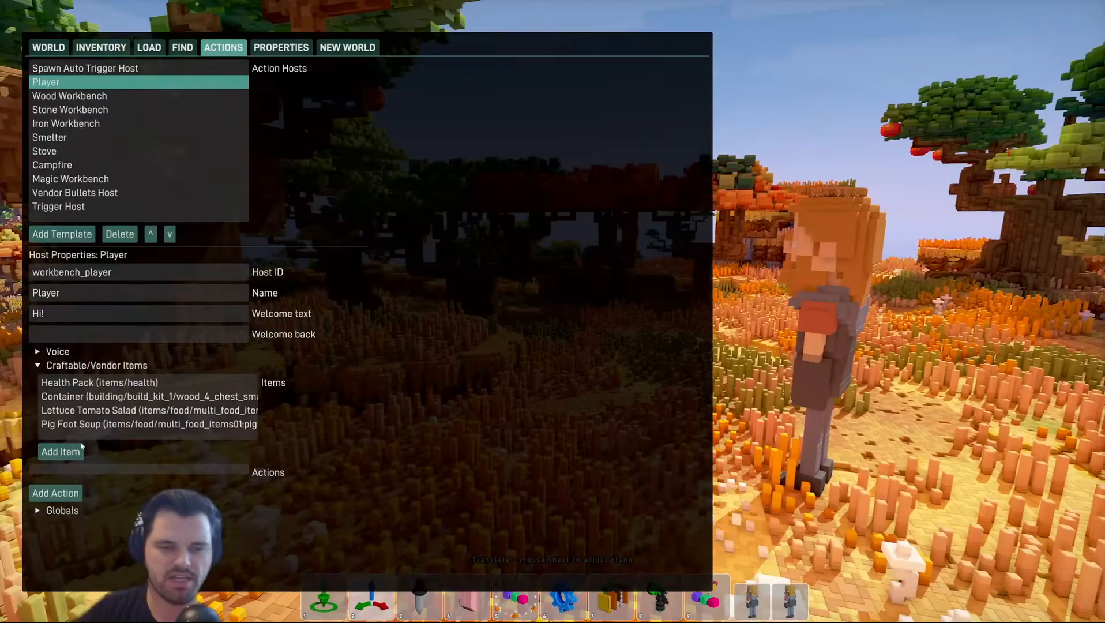
Step: Add a Gun item to the Player host's craftable items
click(62, 453)
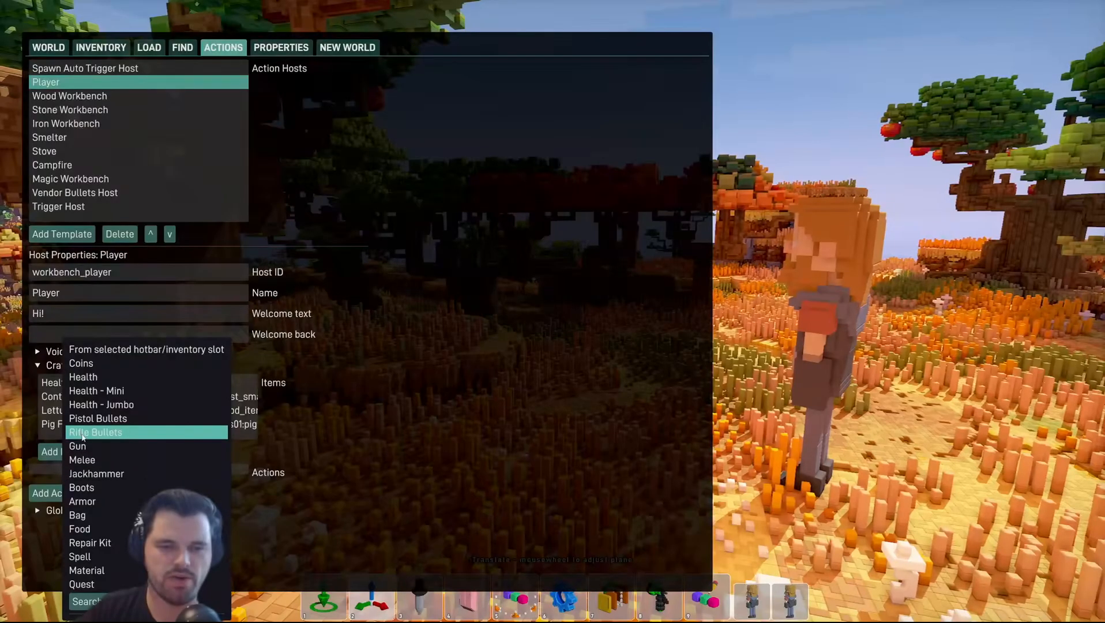
click(63, 411)
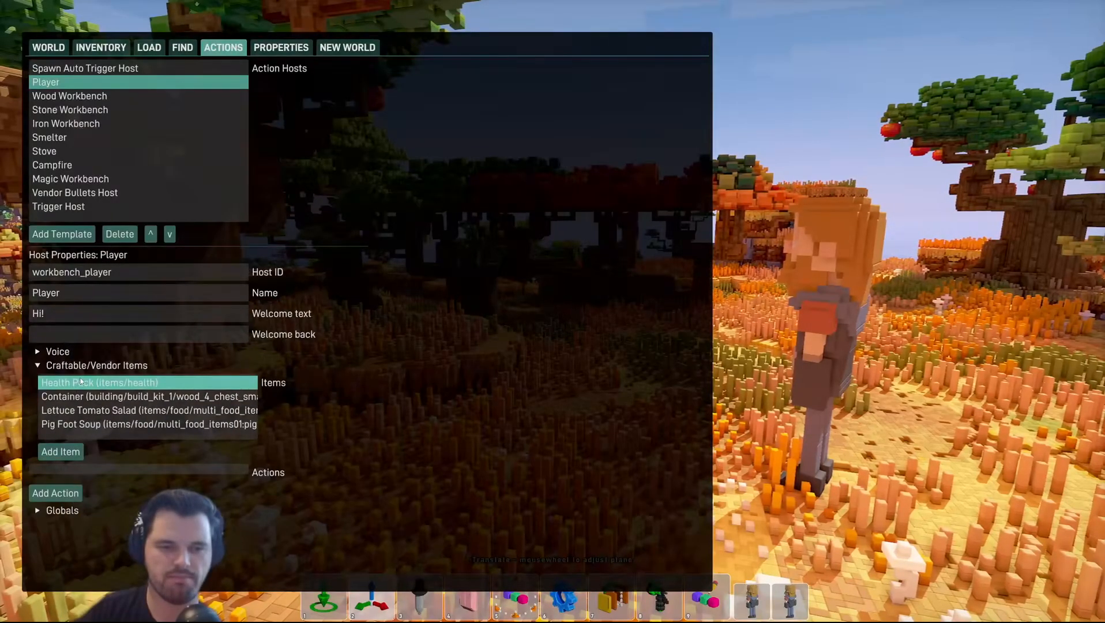
click(69, 451)
click(97, 444)
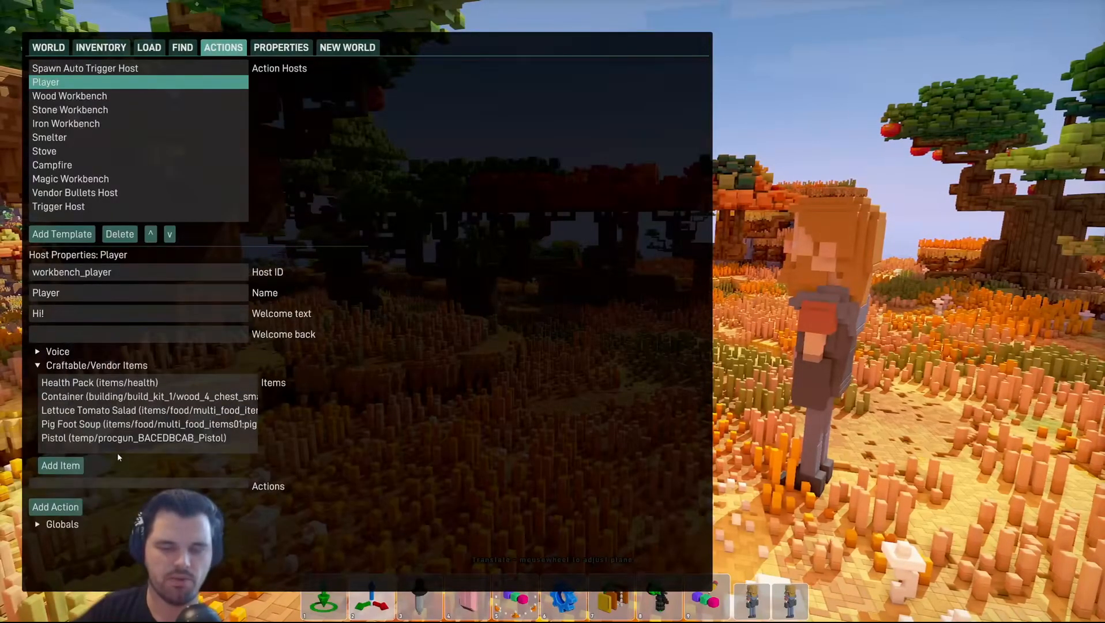
Step: Set the Damage attribute of the Player host's craftable pistol to 1
click(119, 437)
scroll(326, 496, down, 3)
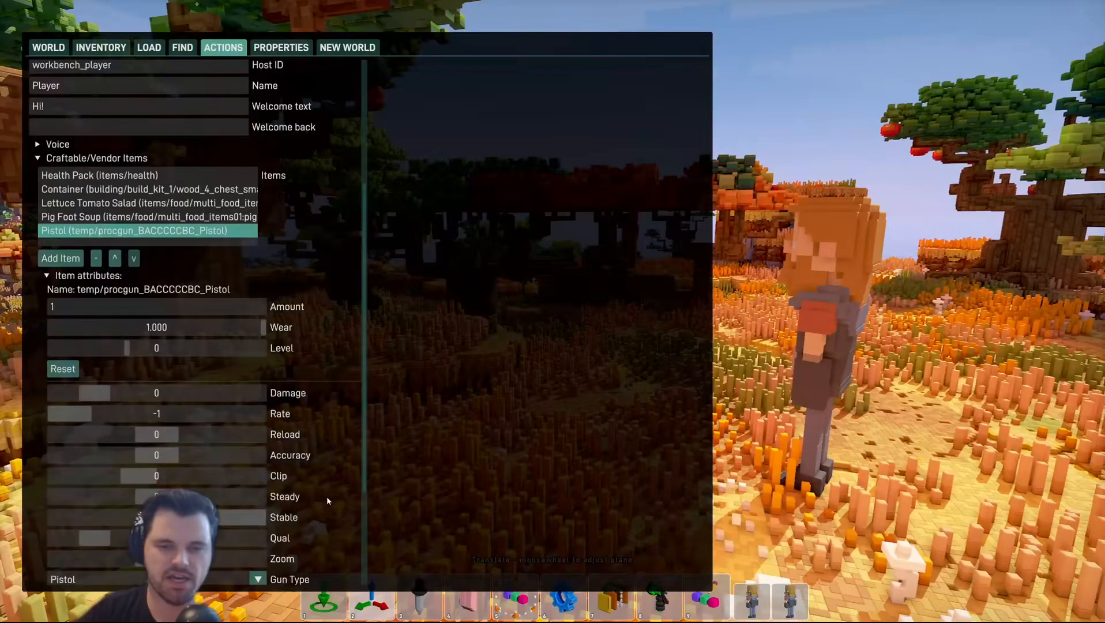
scroll(215, 393, down, 2)
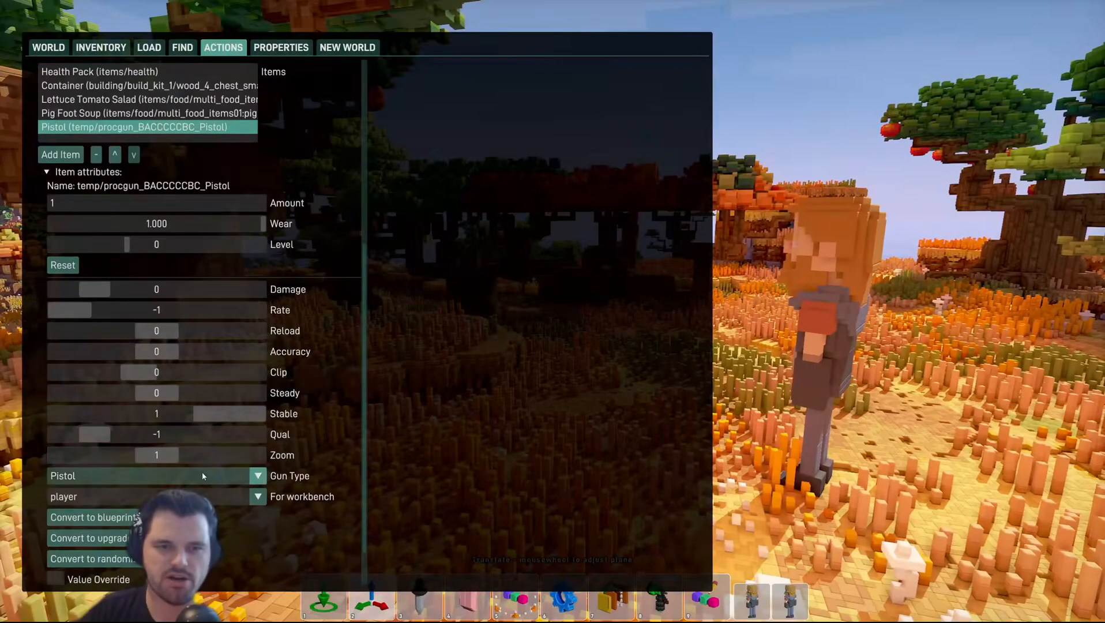
scroll(202, 404, up, 2)
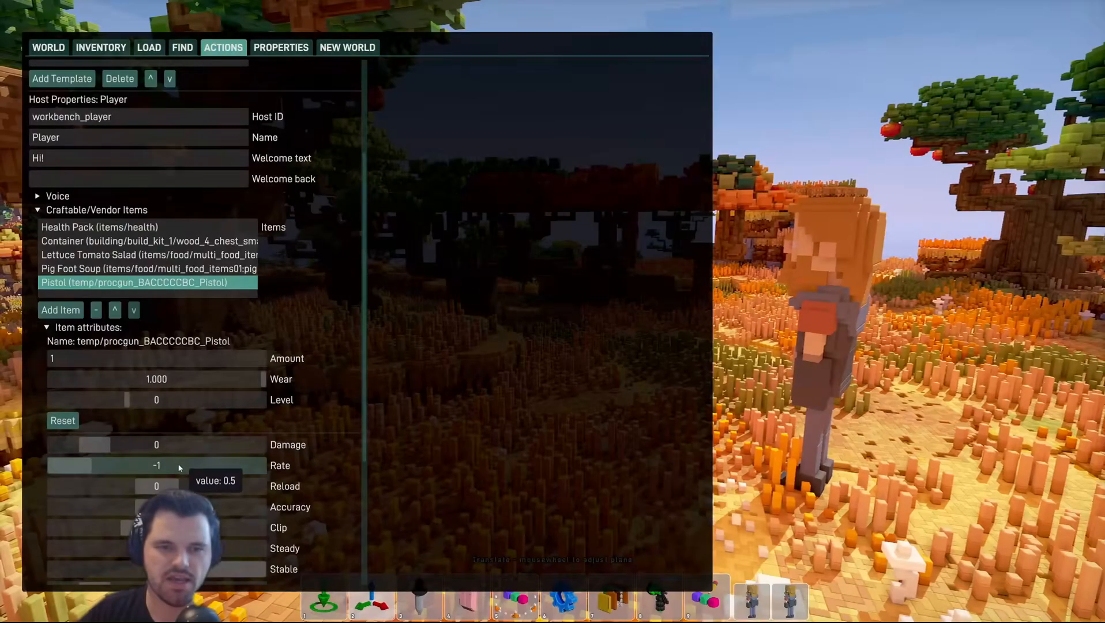
scroll(210, 381, down, 2)
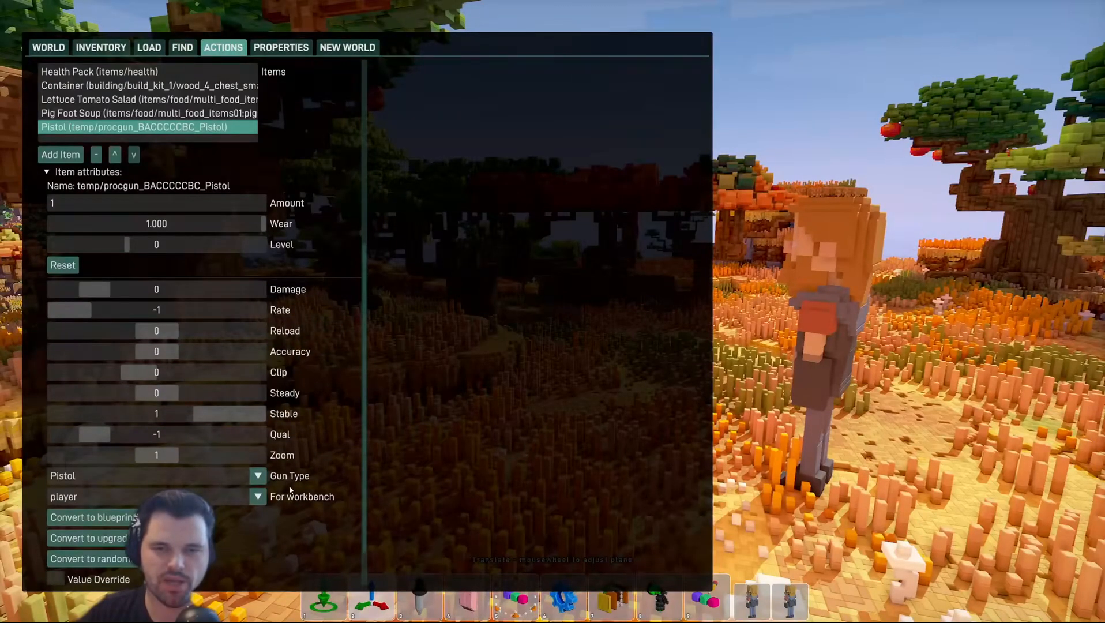
drag(97, 289, 129, 290)
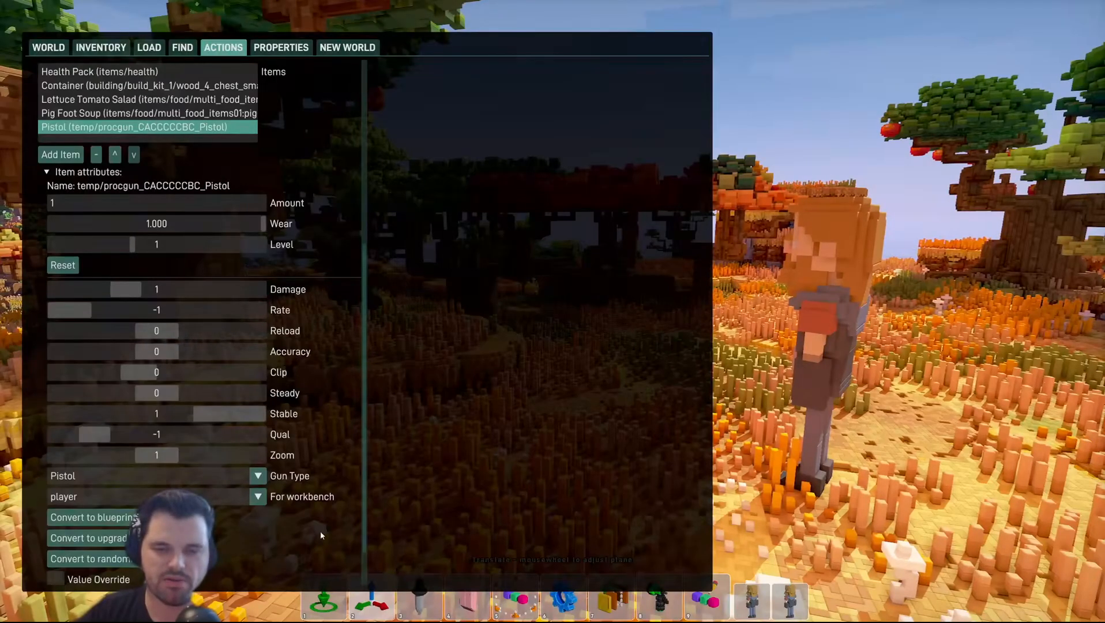
Step: Examine the craftable pistol's remaining attributes and the available gun types, keeping Pistol as the type
scroll(321, 535, down, 1)
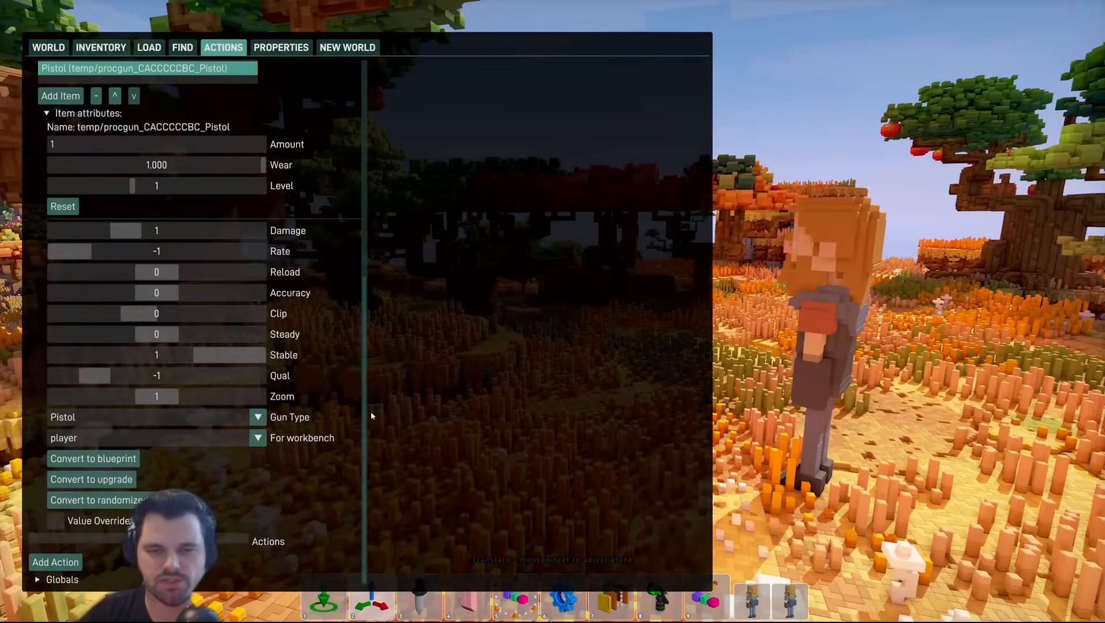
scroll(246, 426, up, 4)
scroll(314, 361, down, 4)
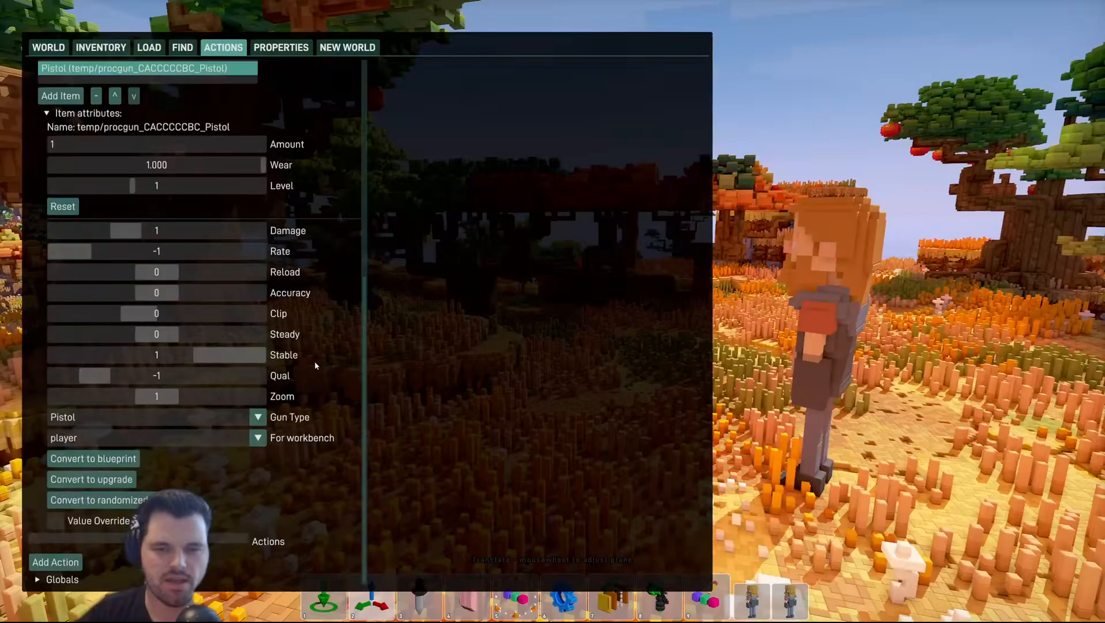
click(257, 419)
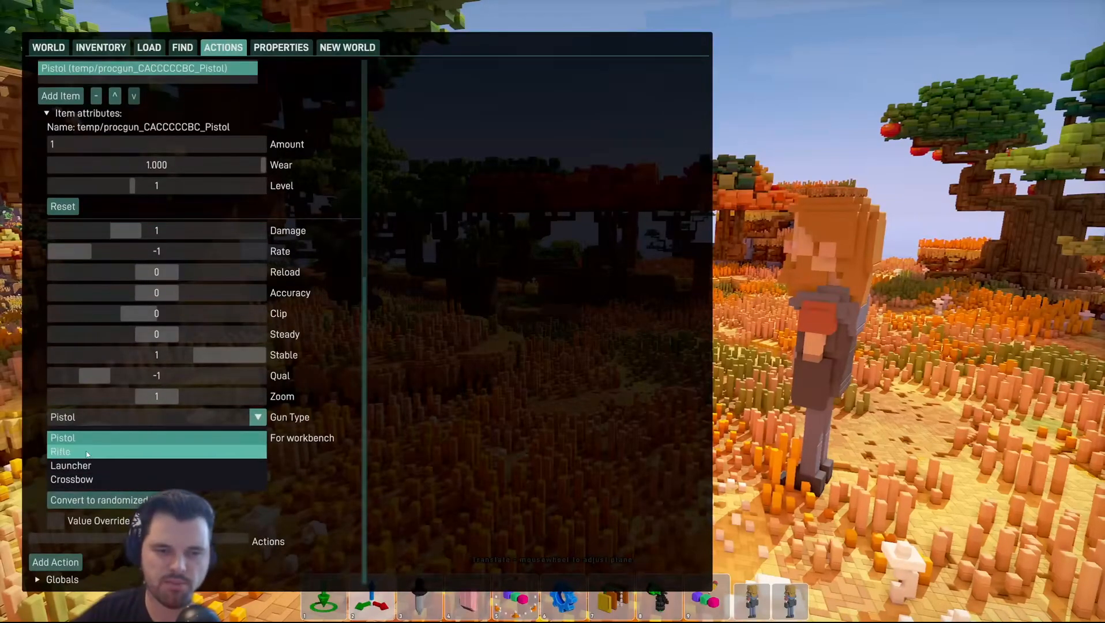
click(334, 392)
scroll(304, 418, up, 3)
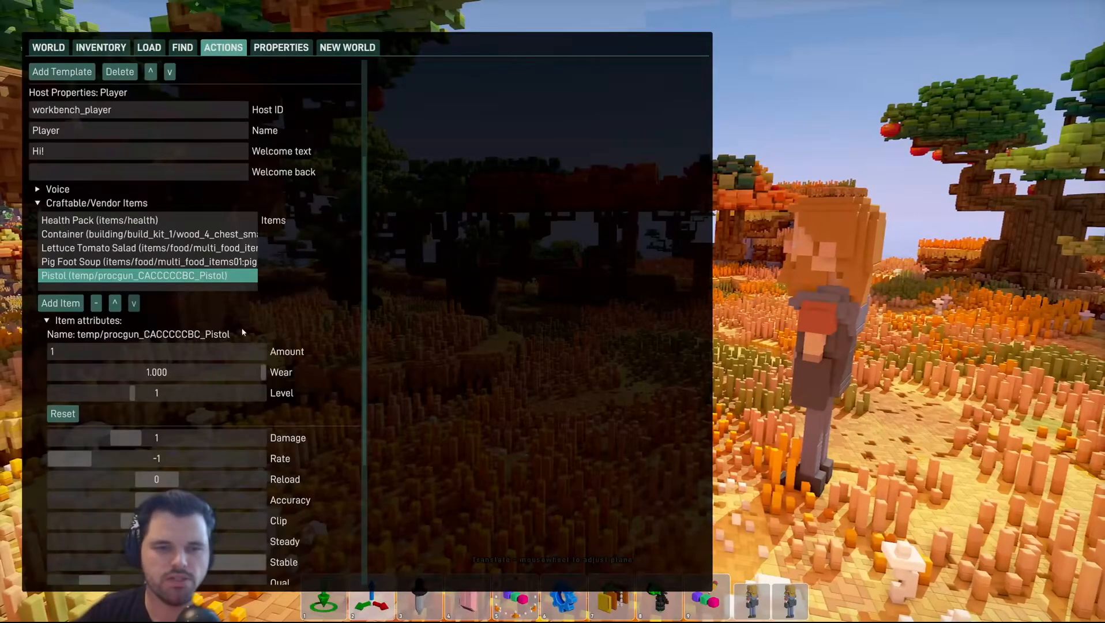
scroll(86, 225, up, 3)
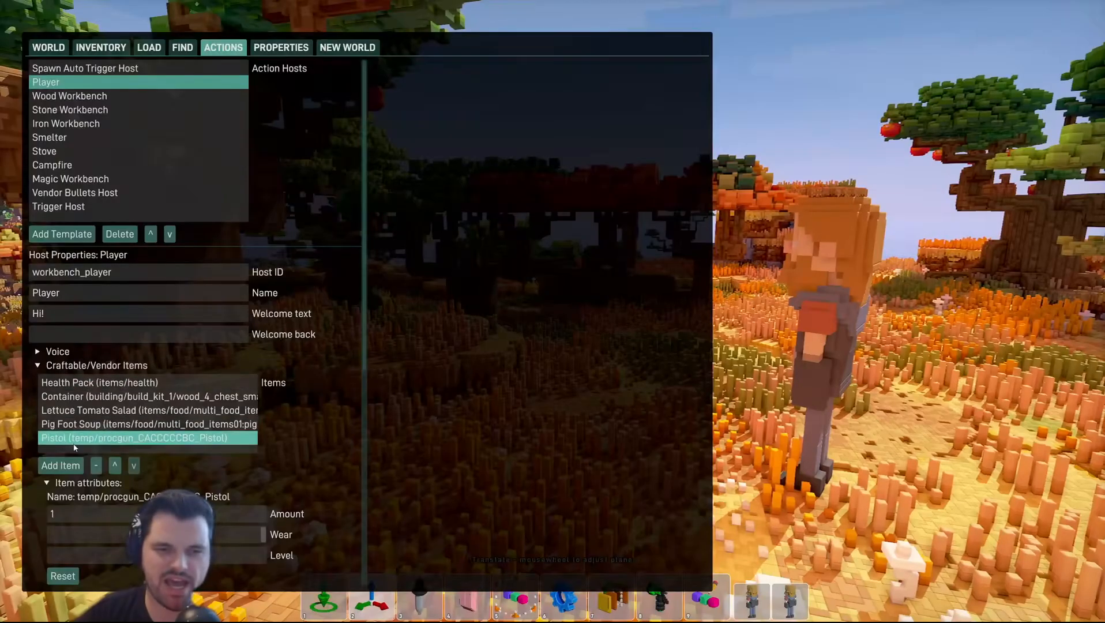
Step: Review the craftable items of the Wood, Stone and Iron Workbench, Smelter, Stove, Campfire and Magic Workbench hosts
click(61, 96)
click(61, 110)
click(61, 123)
click(61, 137)
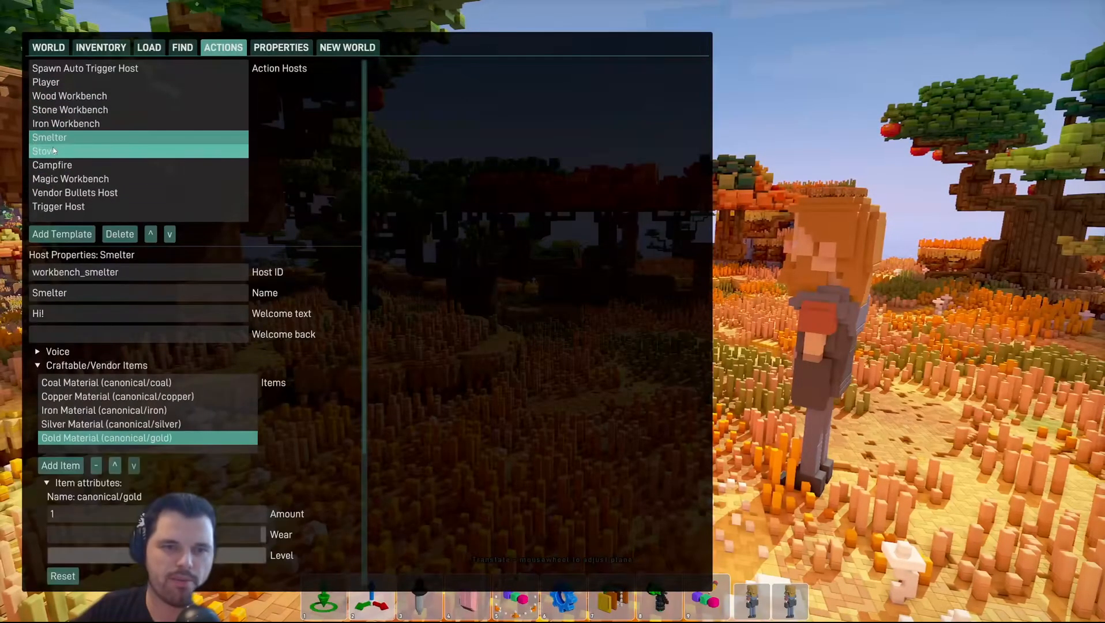
click(60, 151)
click(61, 166)
click(61, 179)
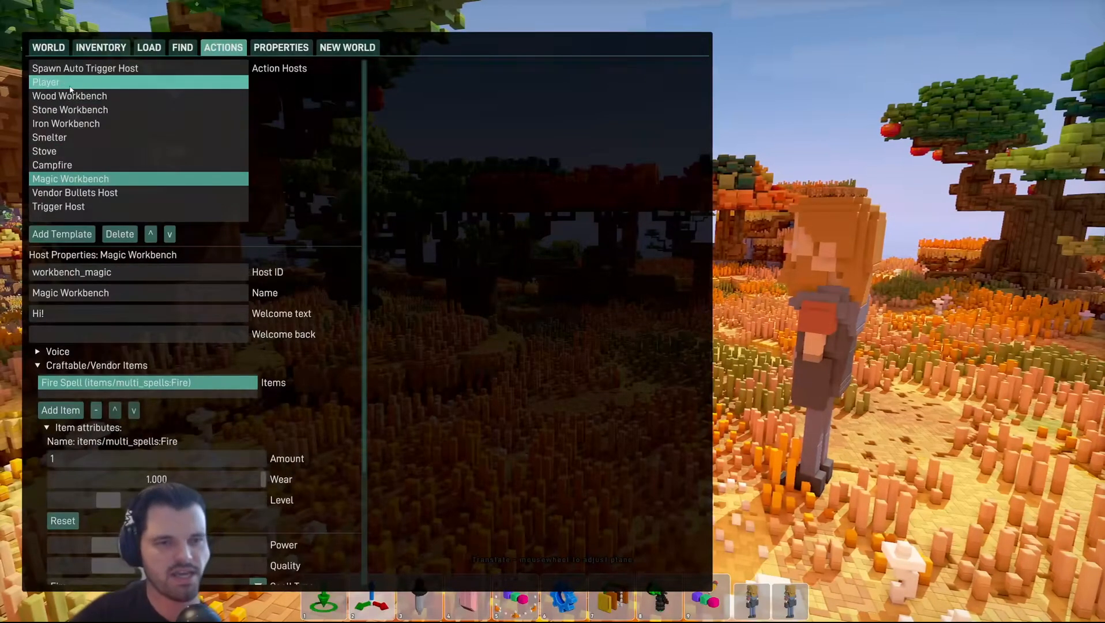
Step: Erase the helmeted character standing in front of the brick house's door
key(Tab)
key(d)
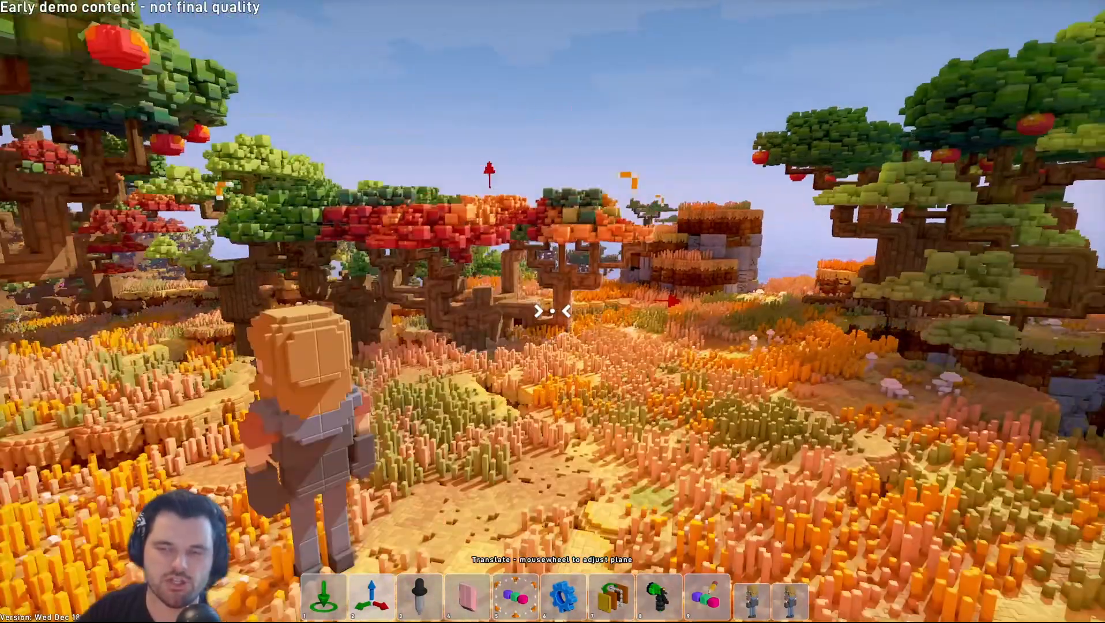
key(space)
key(s)
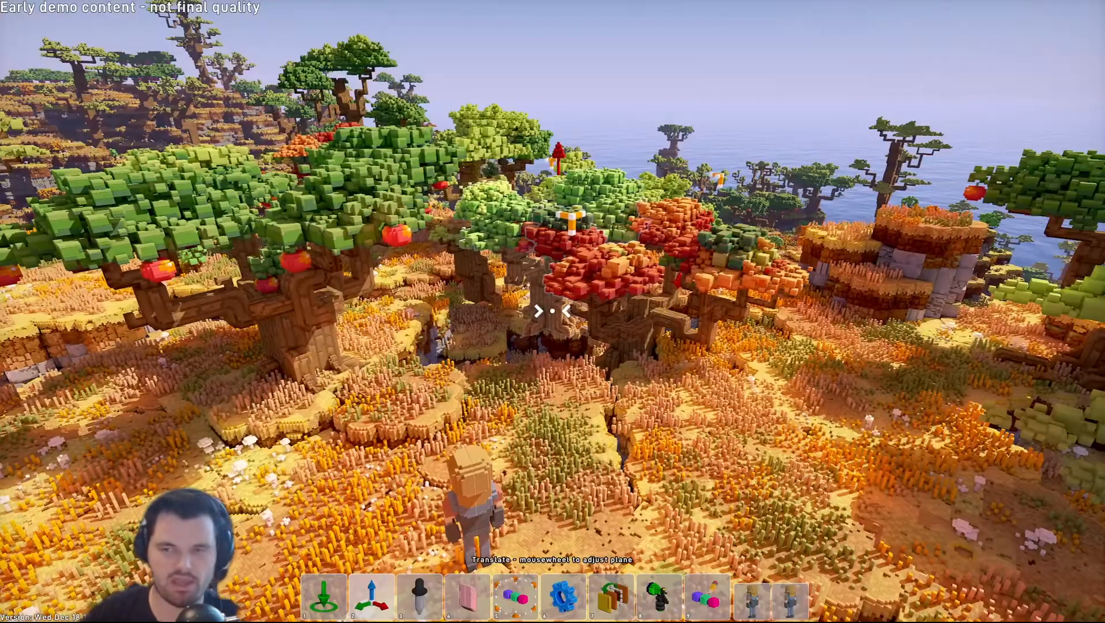
key(s)
key(a)
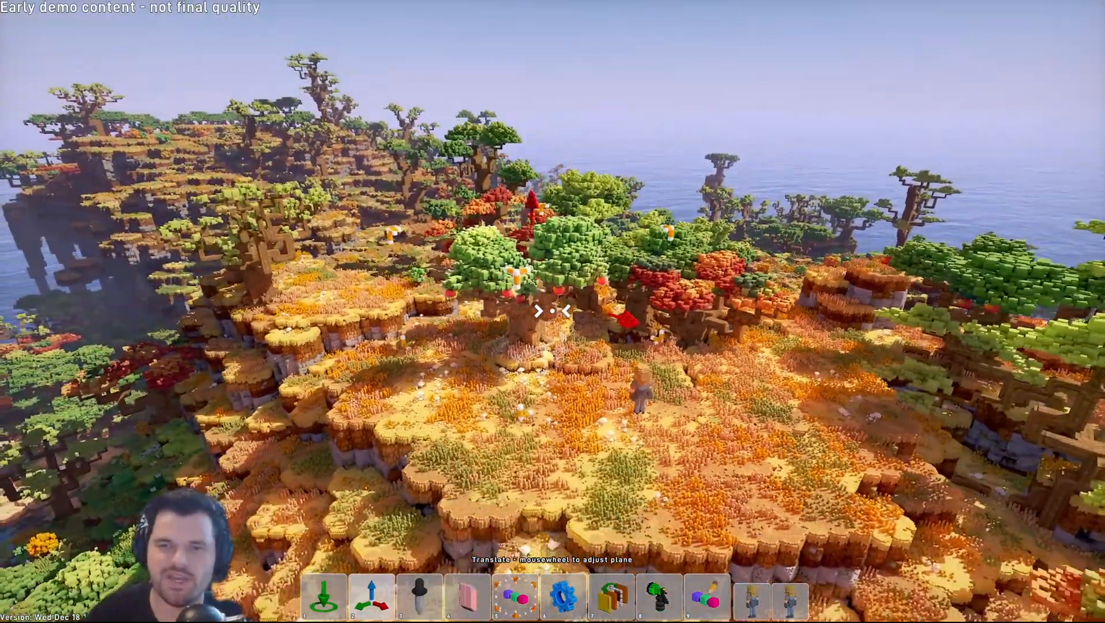
key(w)
key(d)
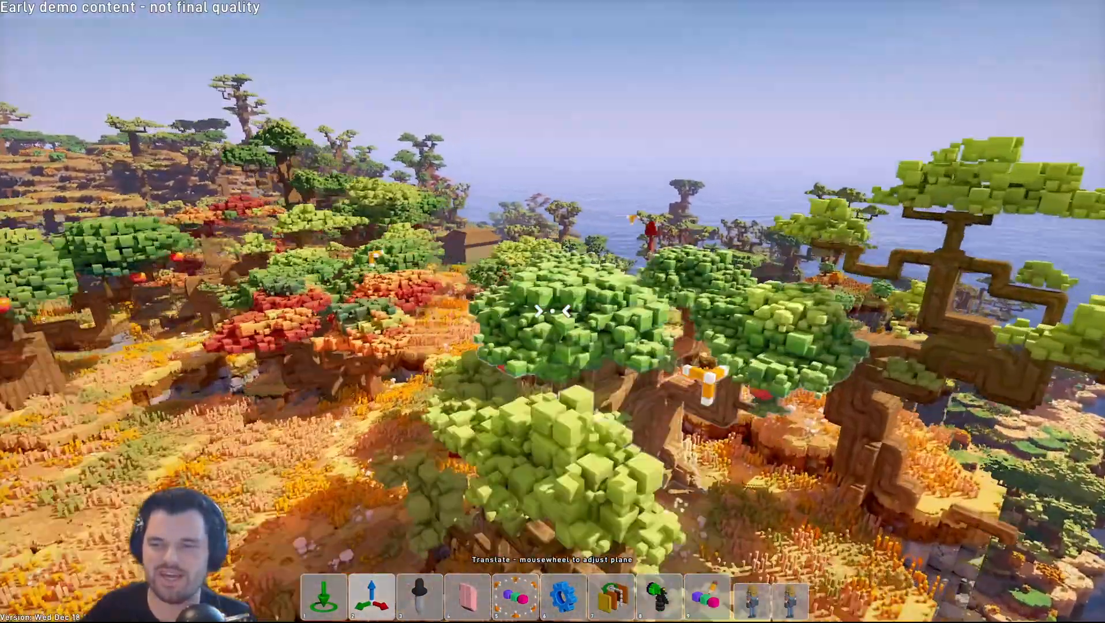
key(w)
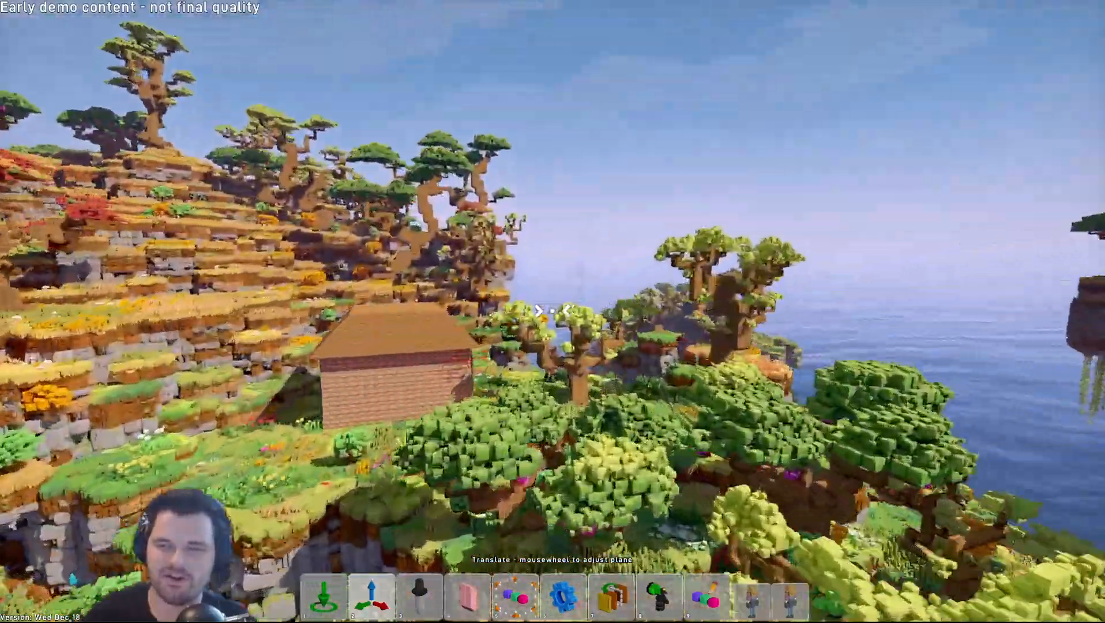
key(w)
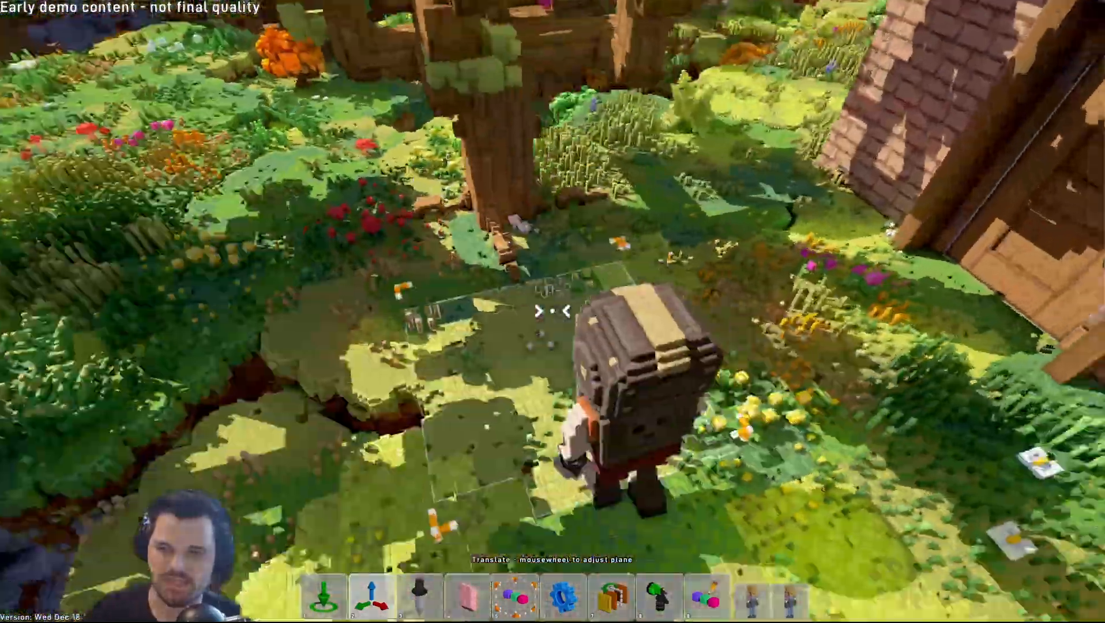
key(s)
key(3)
key(4)
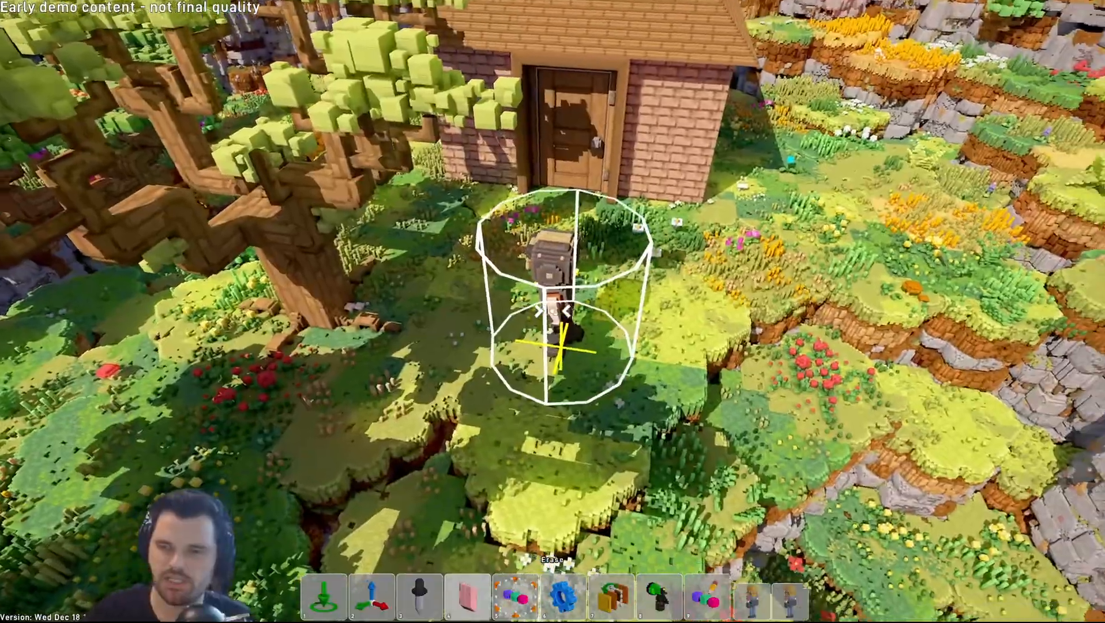
click(552, 311)
Step: Load the helmeted NPC entity and place it on the grass beside the brick house's windowless wall
key(s)
key(a)
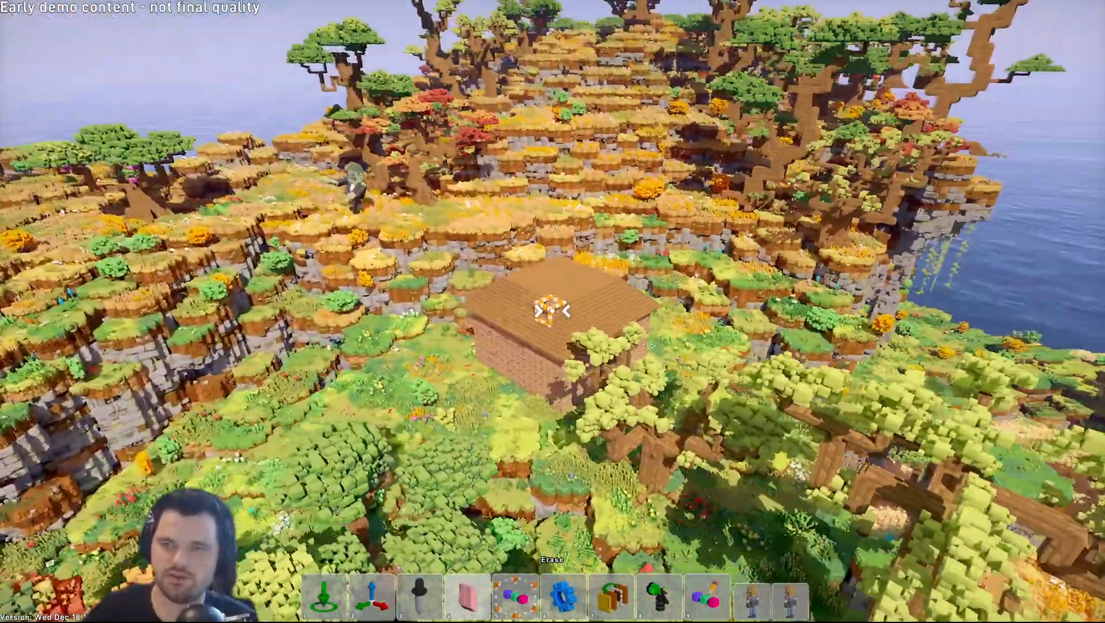
key(Tab)
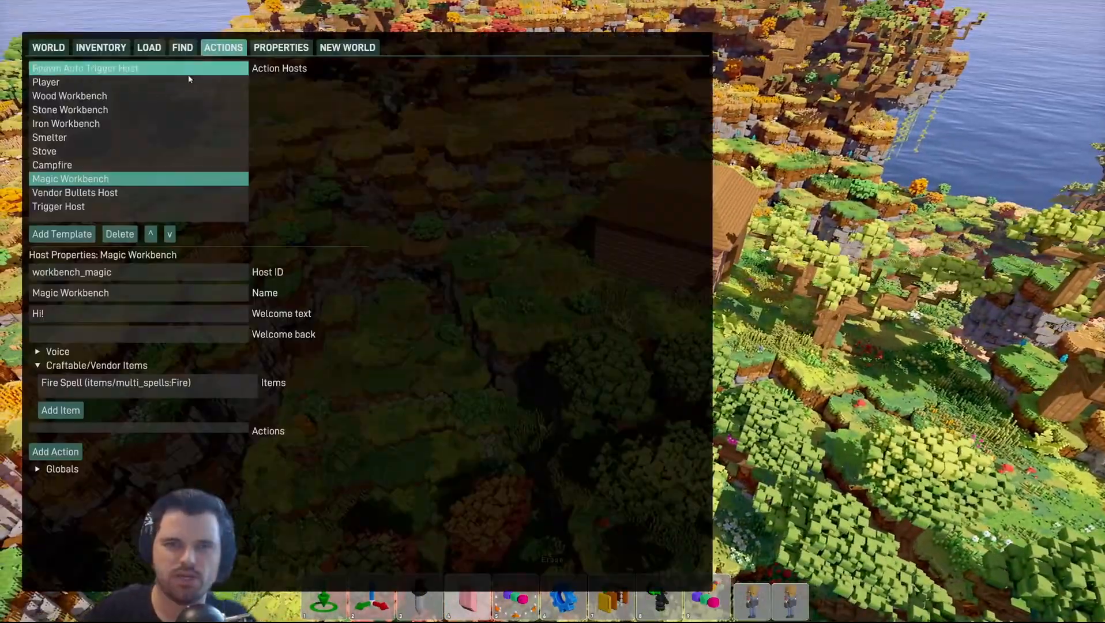
click(150, 48)
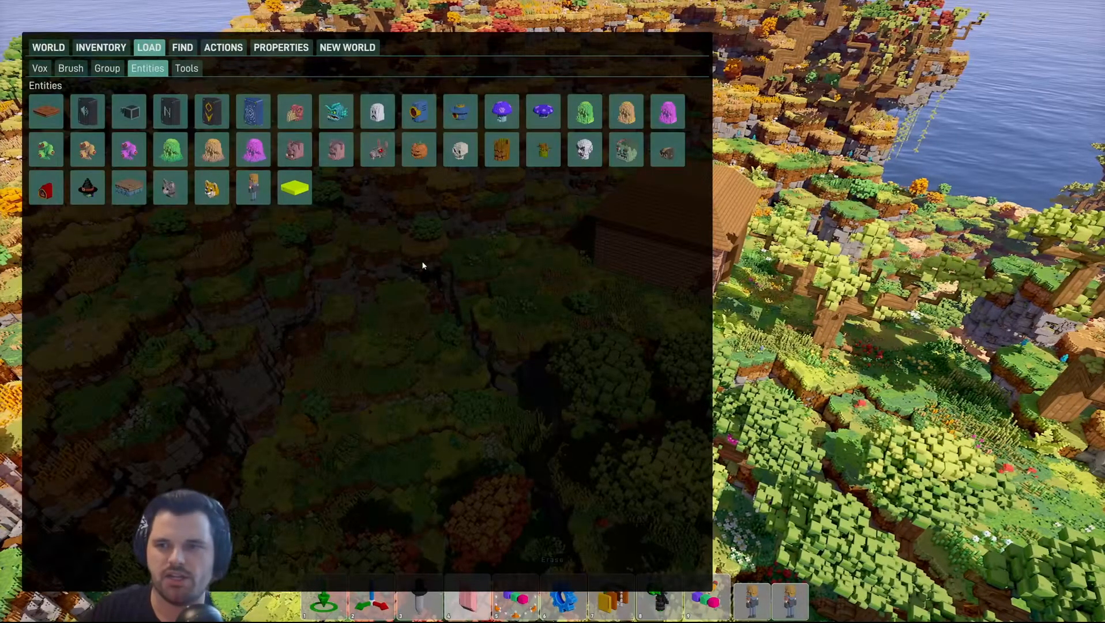
click(666, 153)
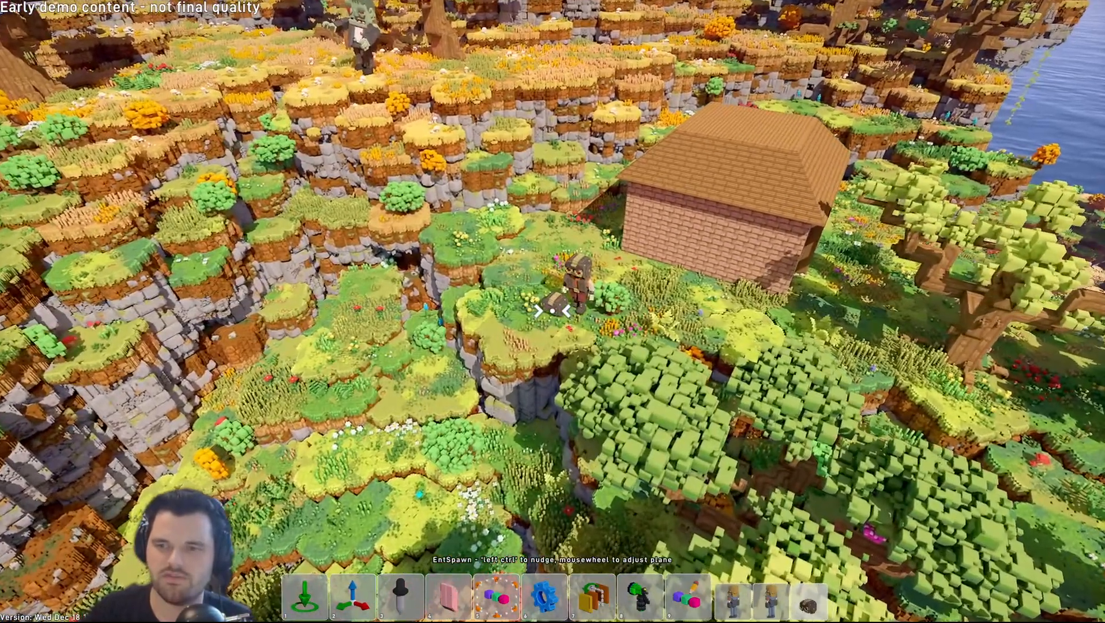
key(a)
key(d)
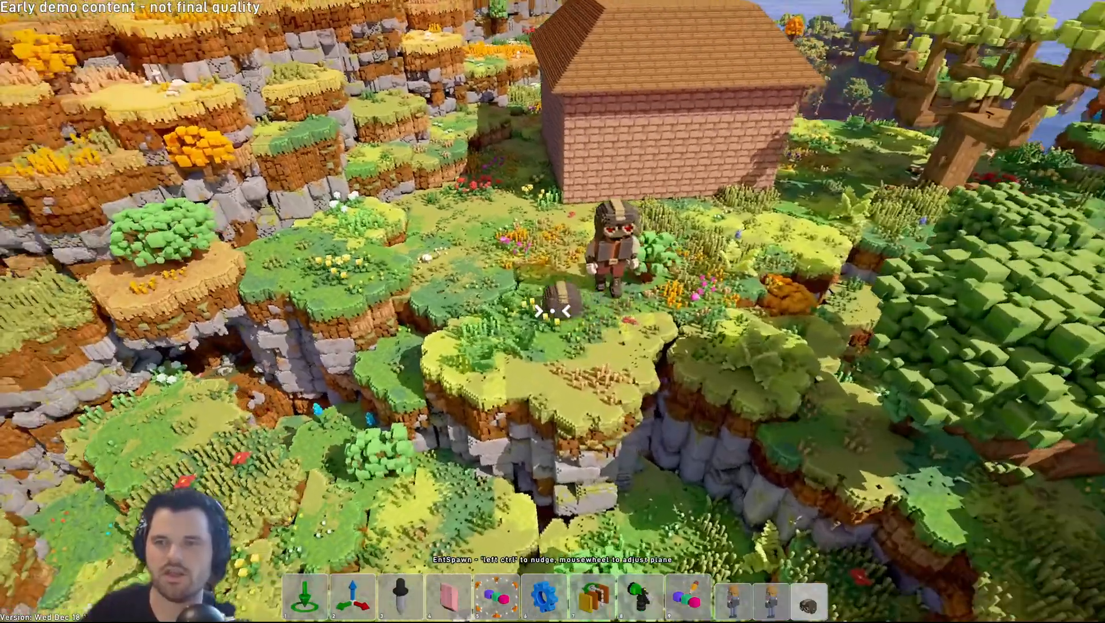
Step: Open the properties of the NPC placed beside the brick house
key(w)
key(d)
key(a)
key(2)
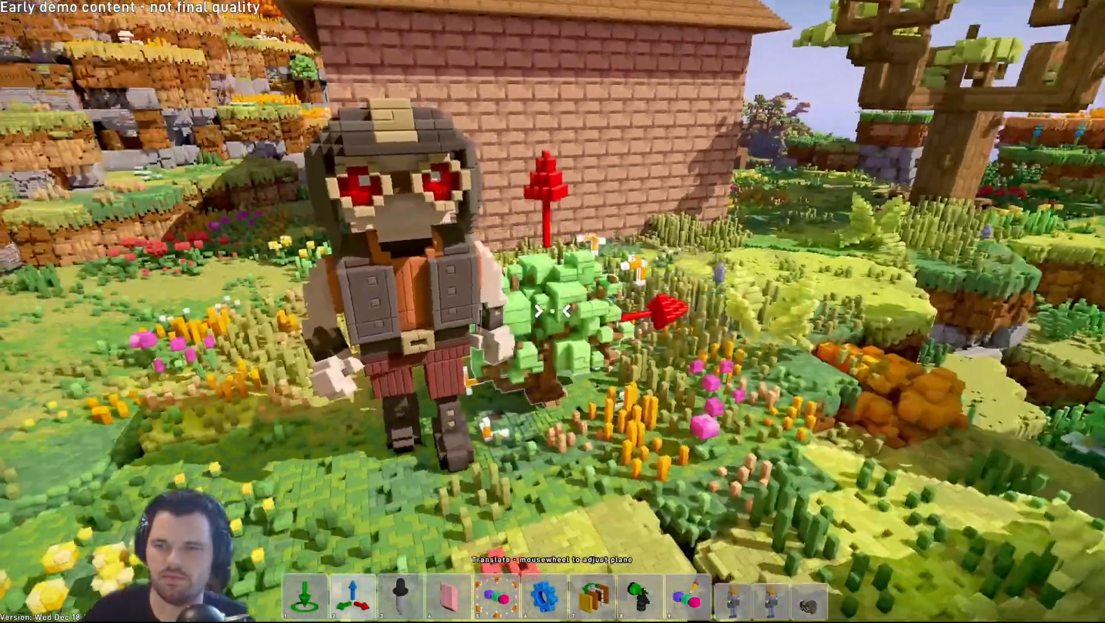
key(s)
key(9)
key(8)
key(a)
key(7)
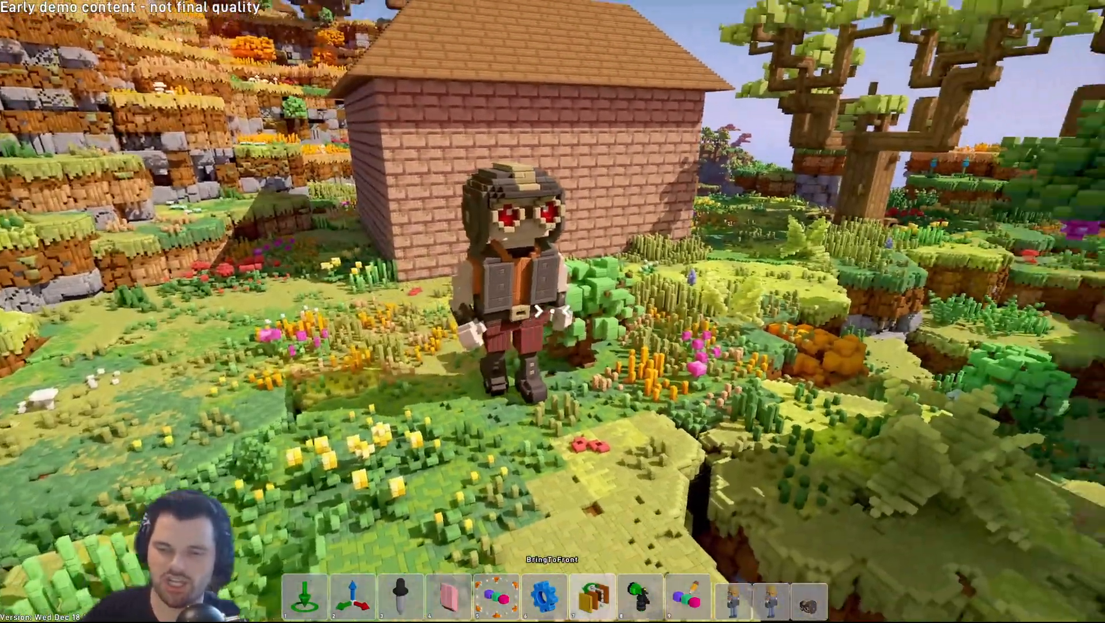
key(6)
key(s)
key(w)
click(552, 311)
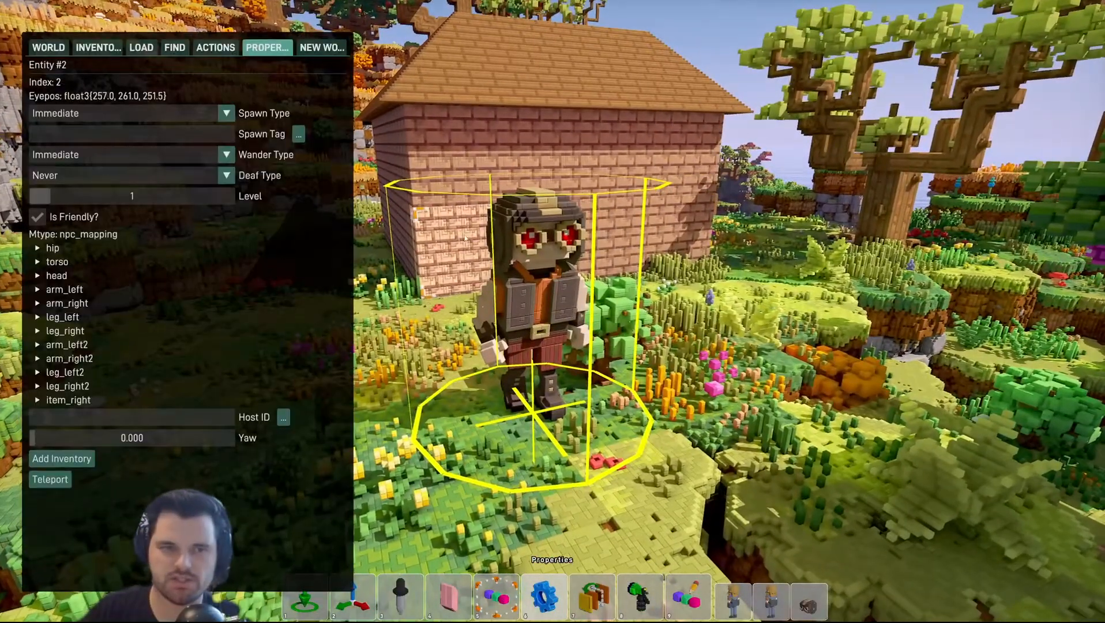
Step: Give the NPC the second torso variant and head 5, the bald one with the orange moustache
click(50, 251)
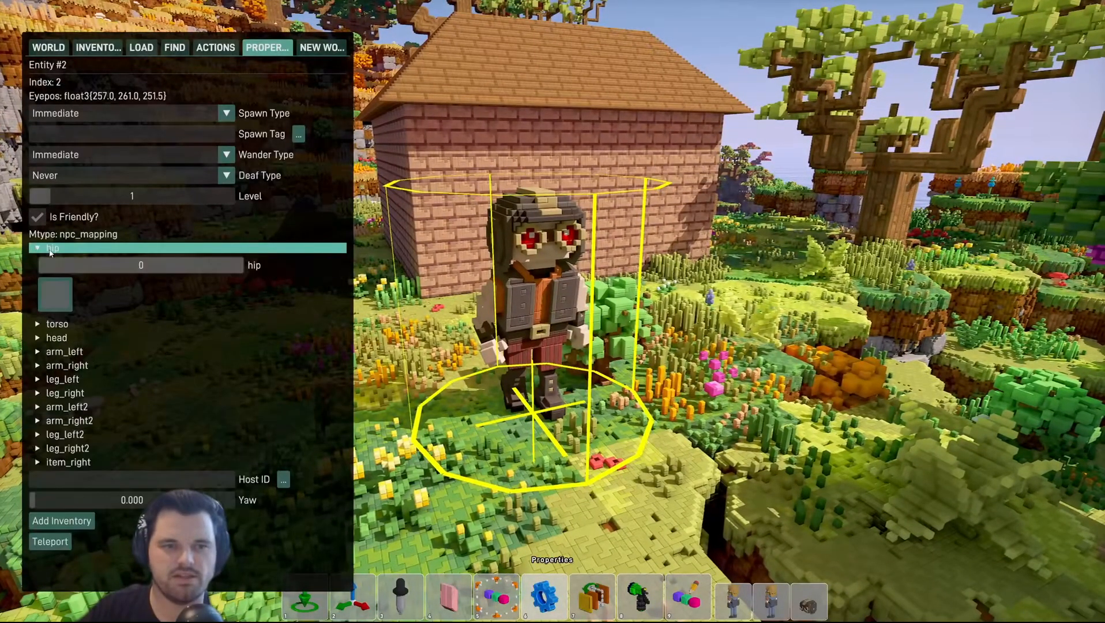
click(50, 249)
click(57, 261)
click(96, 309)
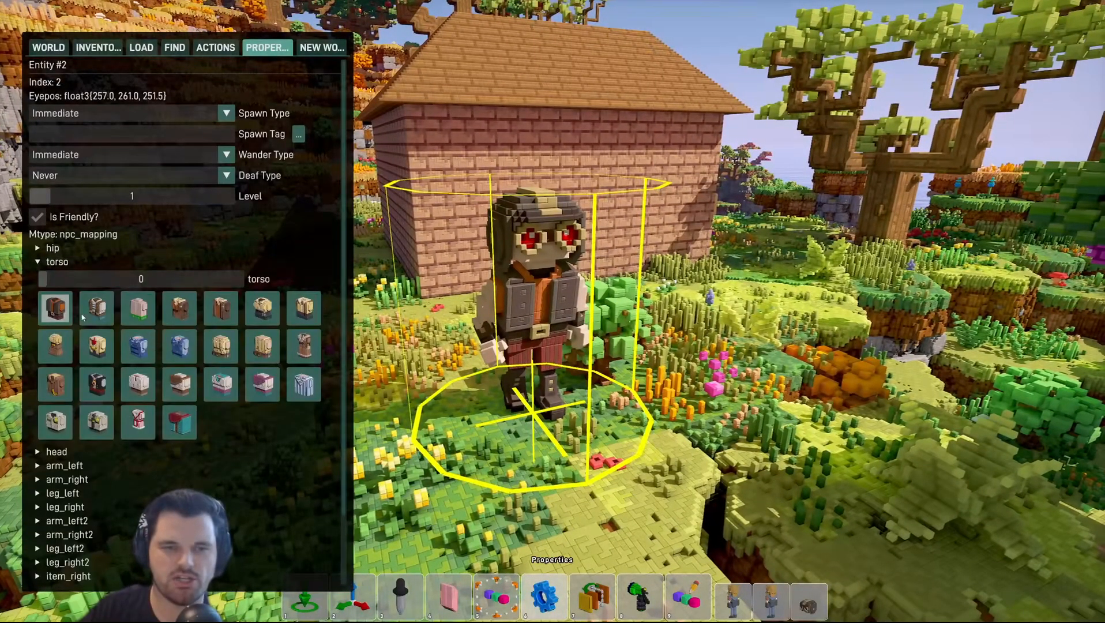
click(58, 261)
click(61, 277)
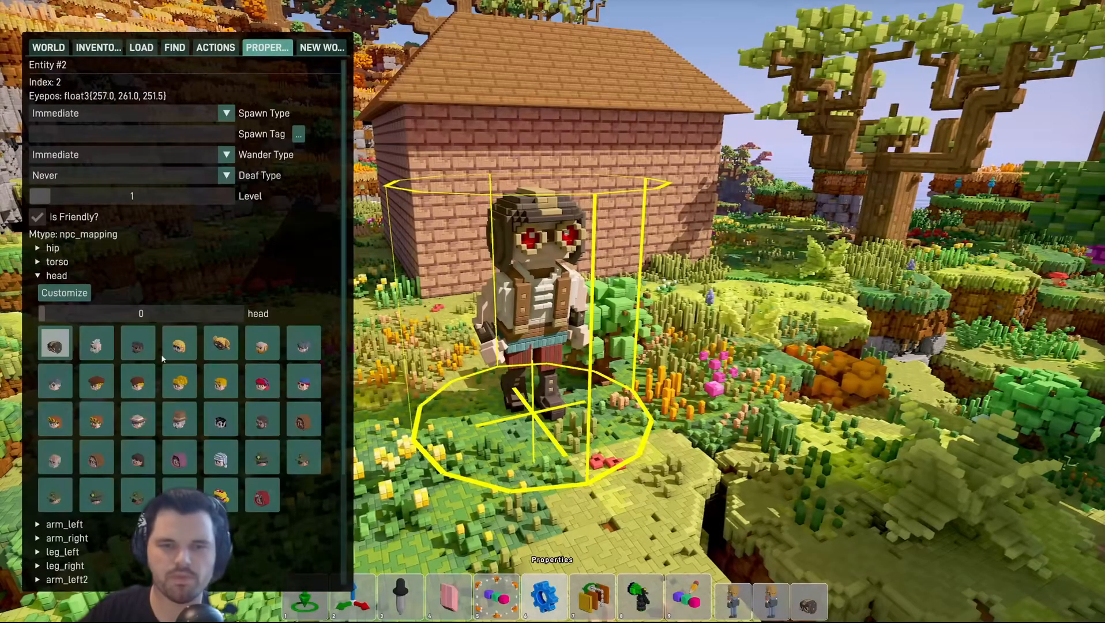
click(262, 343)
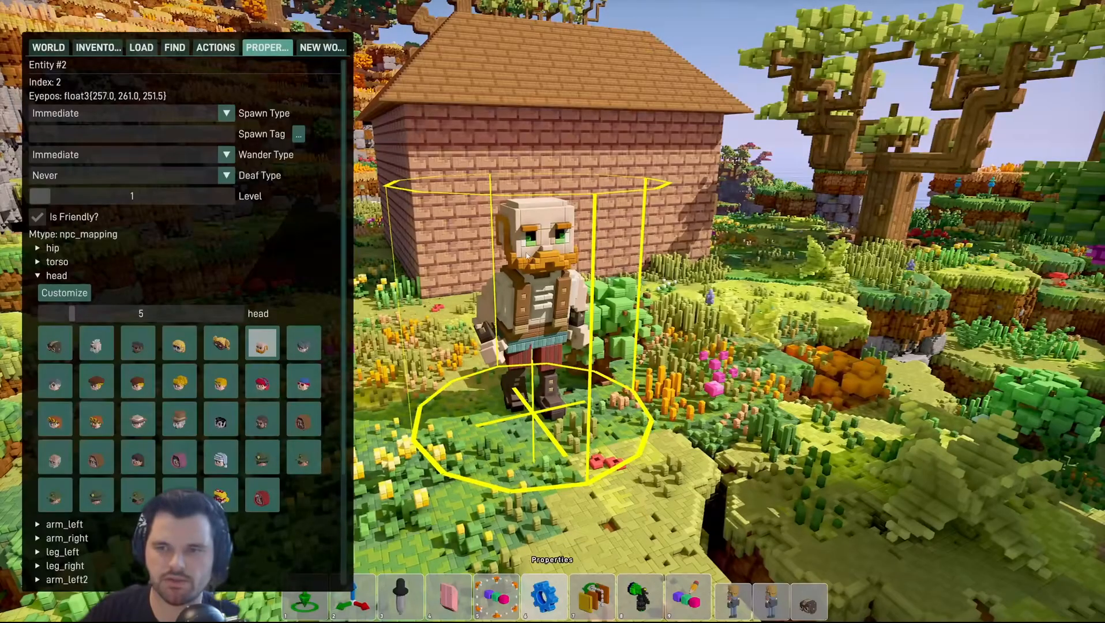
Step: Customize the NPC's head and set its hair palette to grey
click(64, 293)
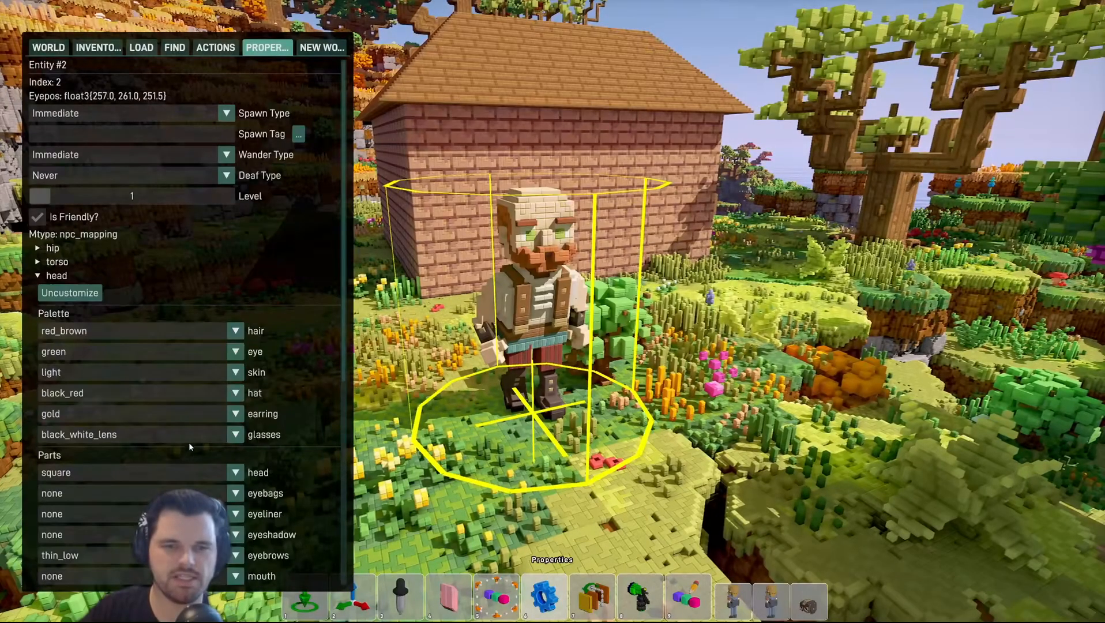
click(166, 335)
click(92, 367)
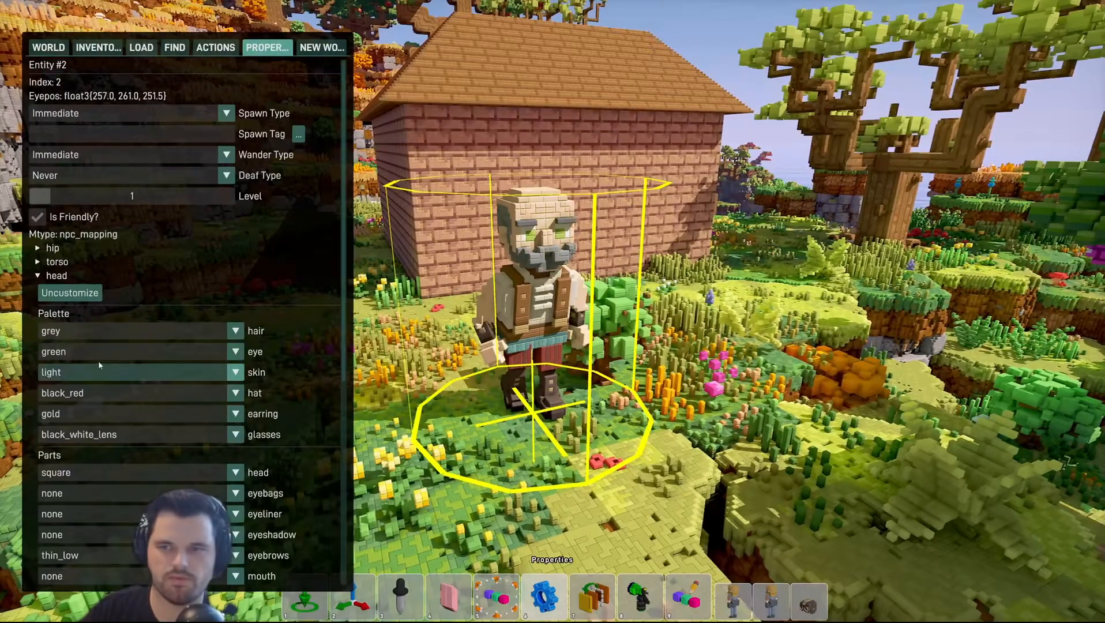
click(152, 330)
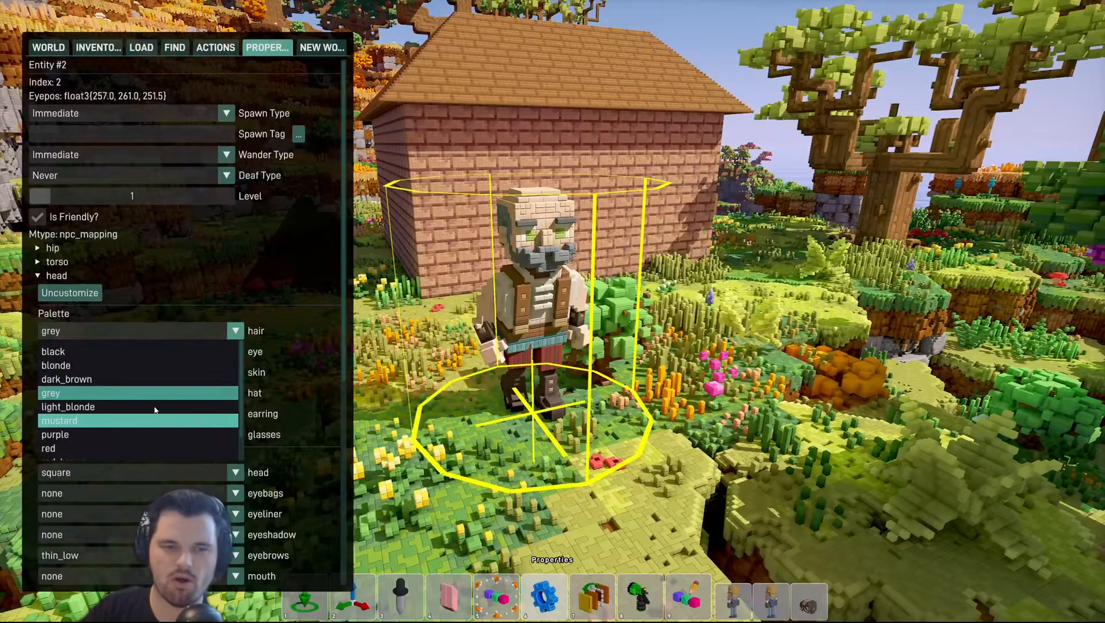
click(254, 290)
click(56, 275)
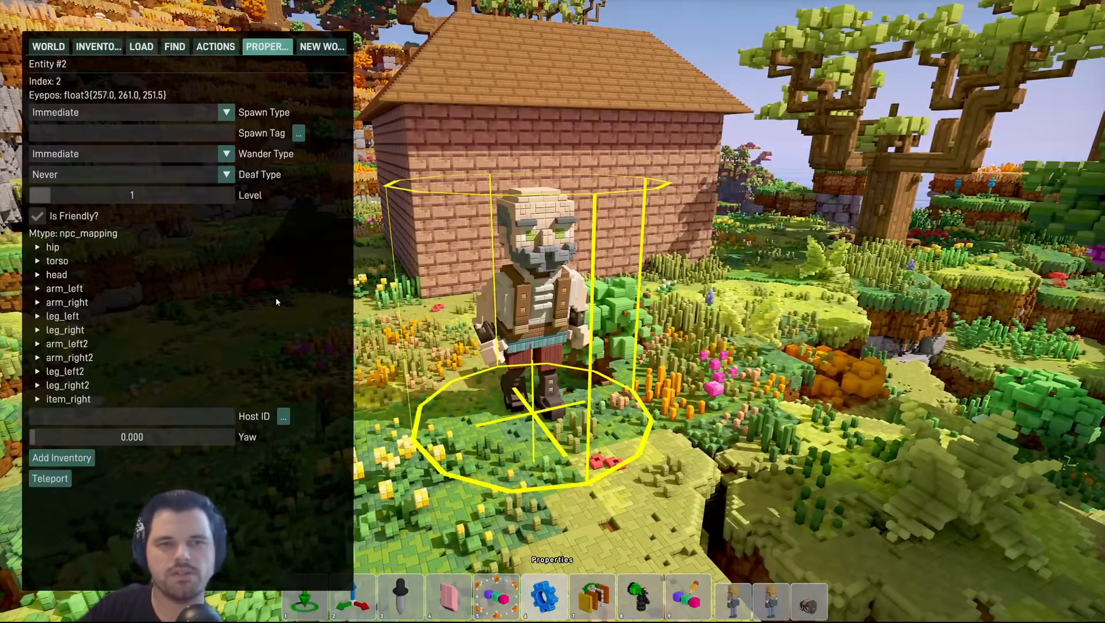
Step: Move the NPC from the grass to the floor inside the brick house
key(Escape)
key(s)
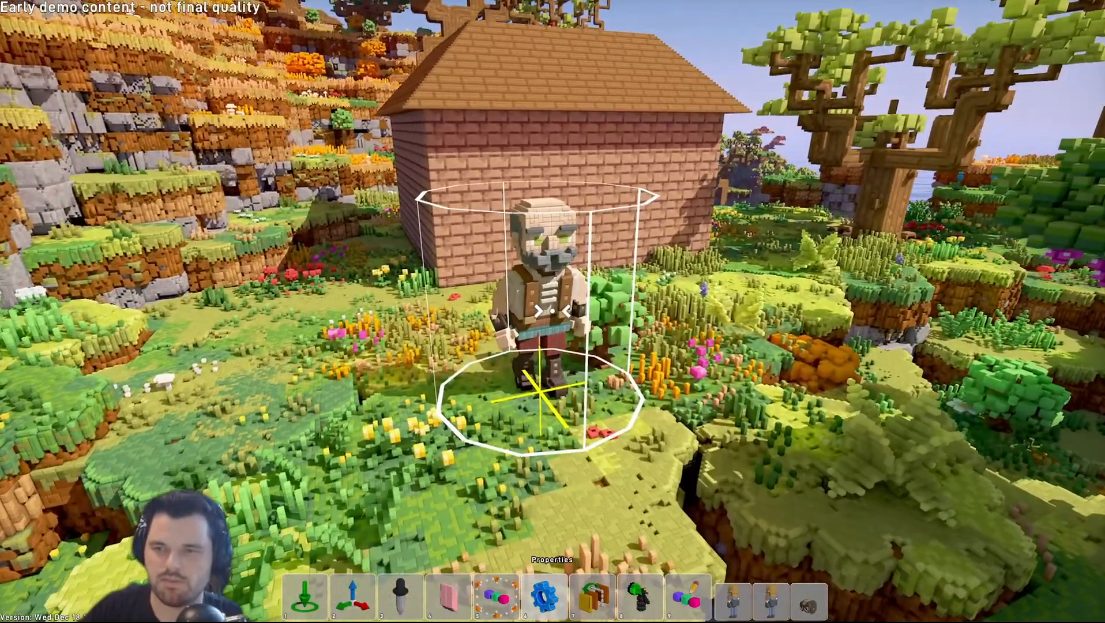
key(s)
key(2)
key(1)
key(w)
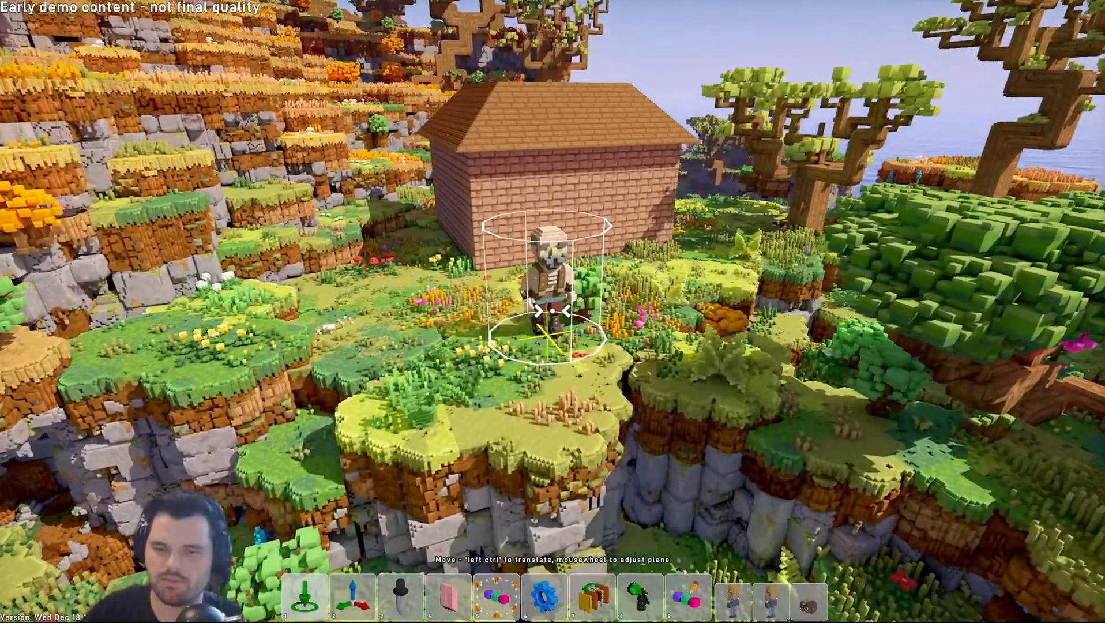
click(553, 311)
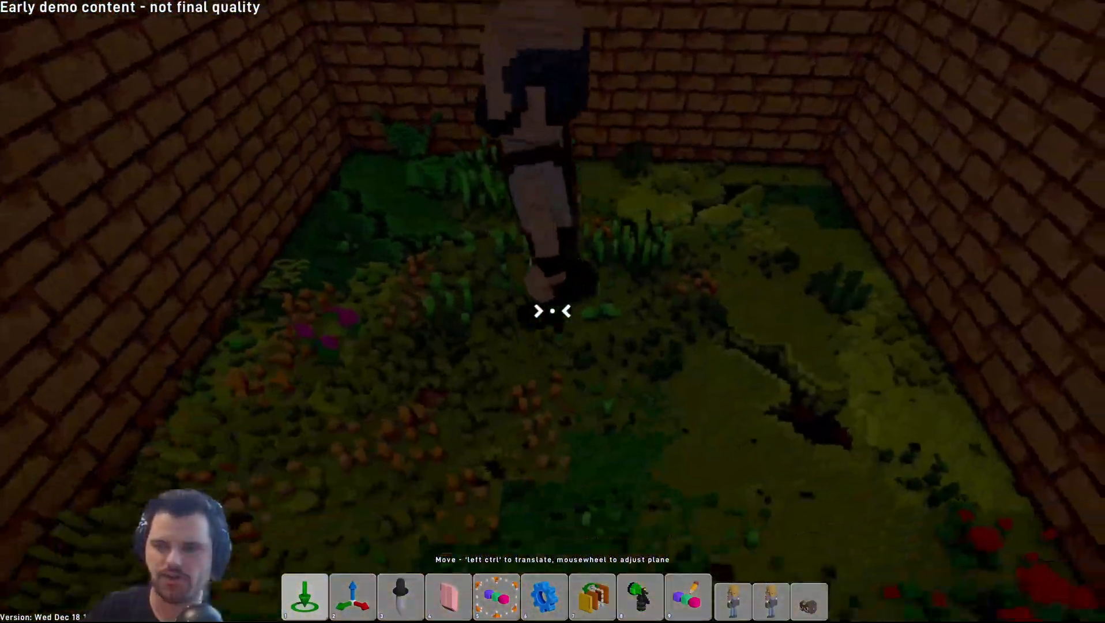
click(552, 311)
Step: Set the NPC's yaw to 89.610 in its properties
key(6)
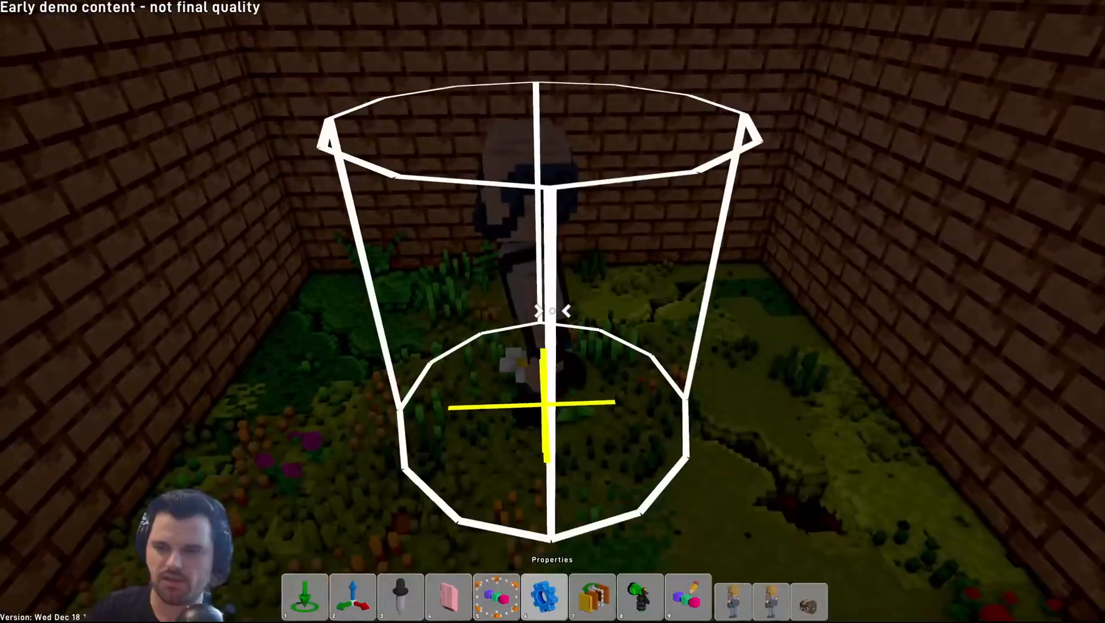
click(552, 311)
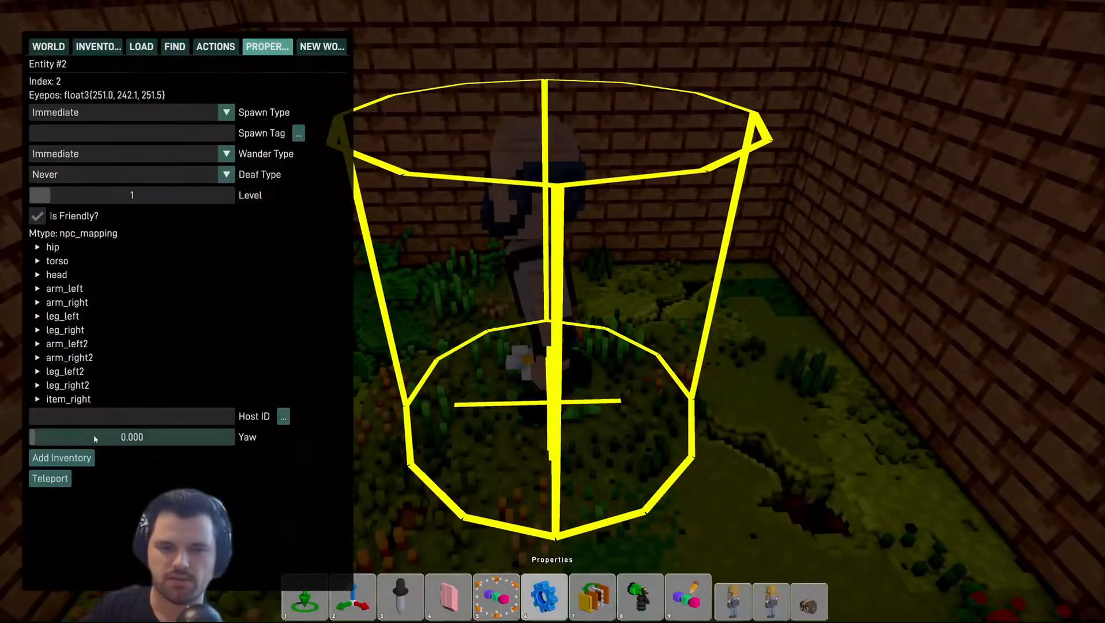
drag(95, 439, 82, 435)
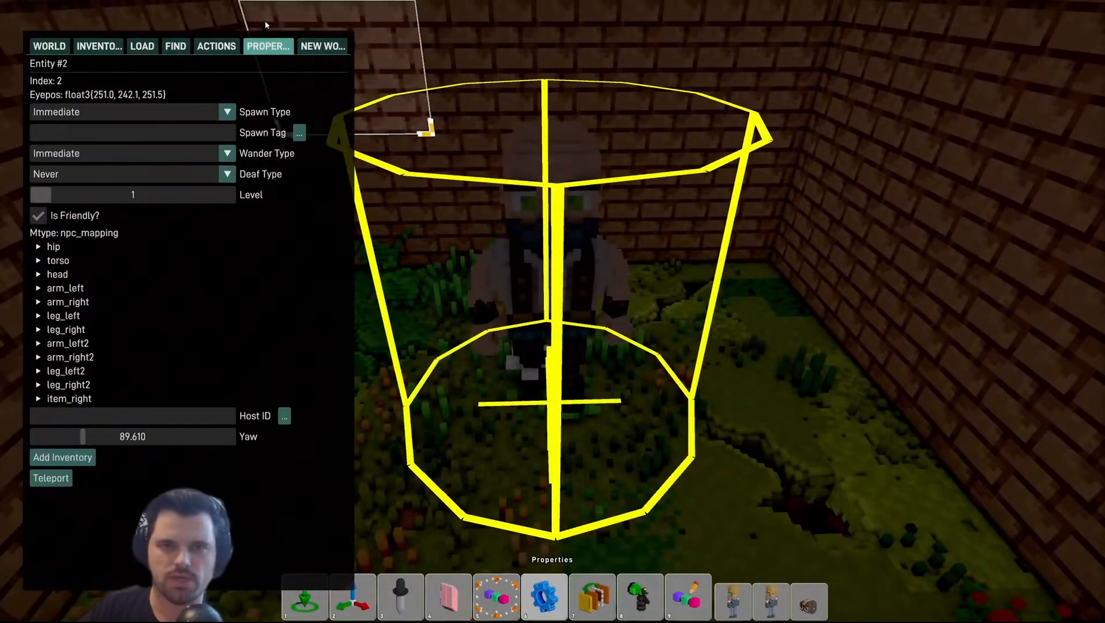
Step: Examine the action hosts list, the Trigger Host's properties and the available host templates
click(217, 47)
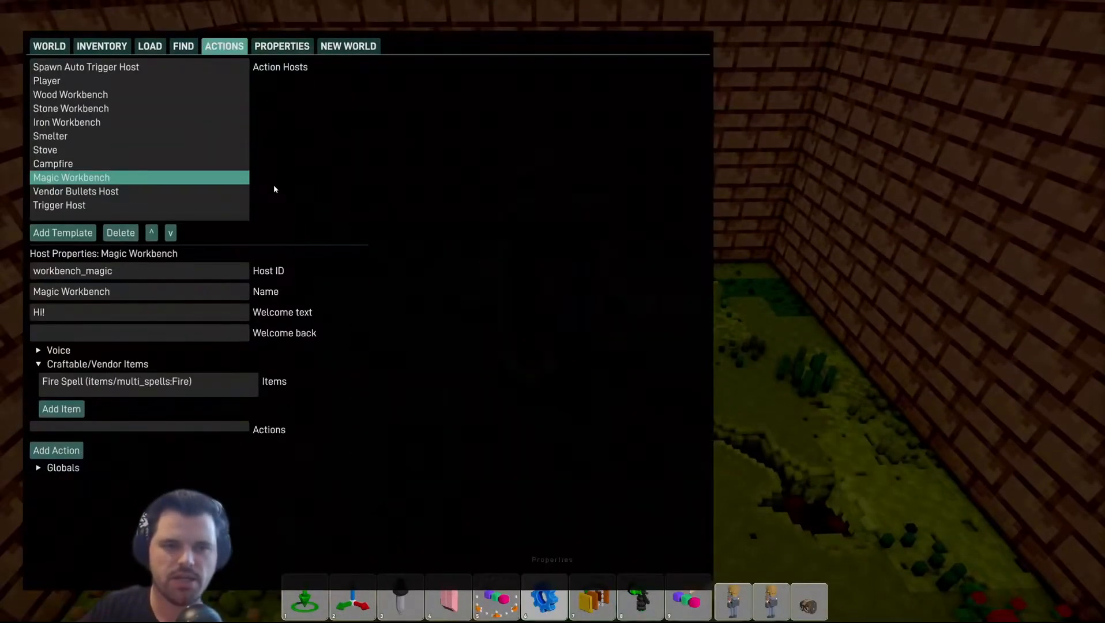
key(Escape)
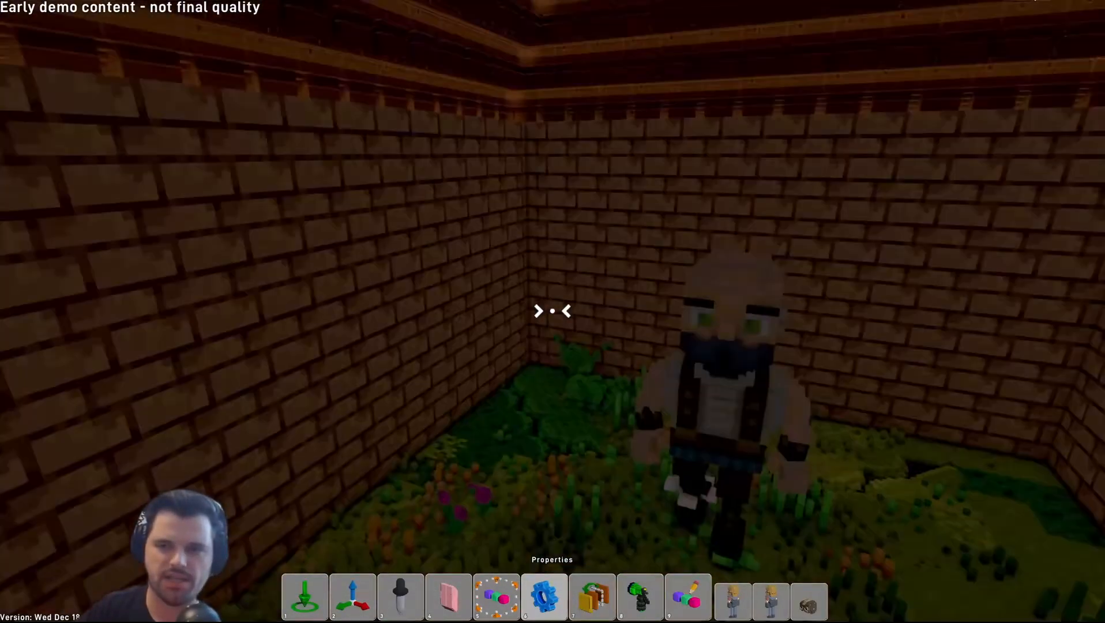
key(Tab)
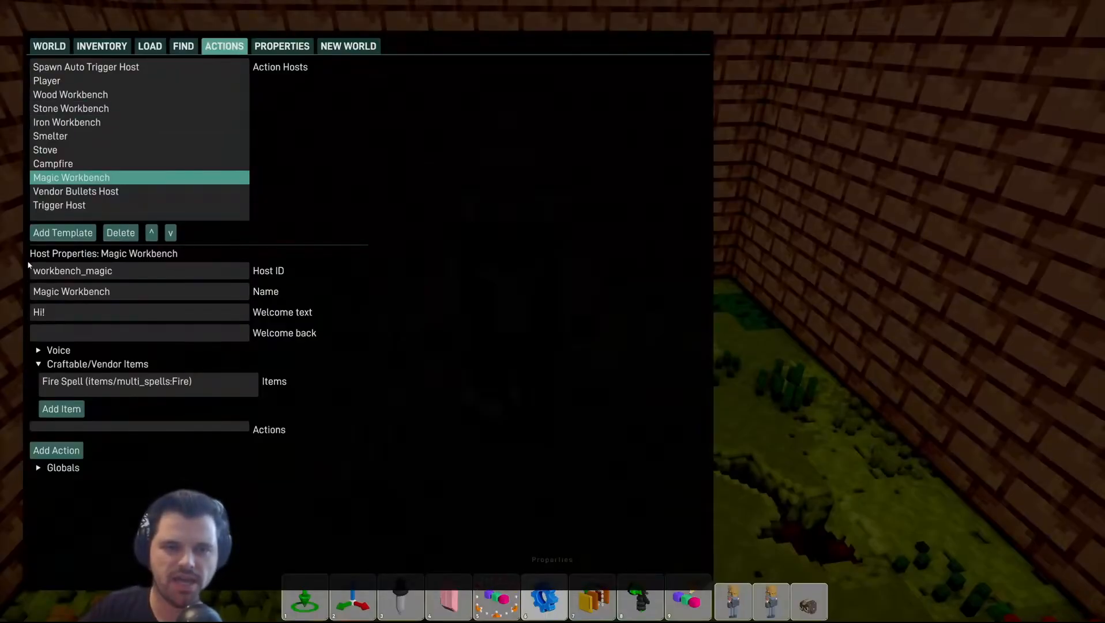
click(133, 207)
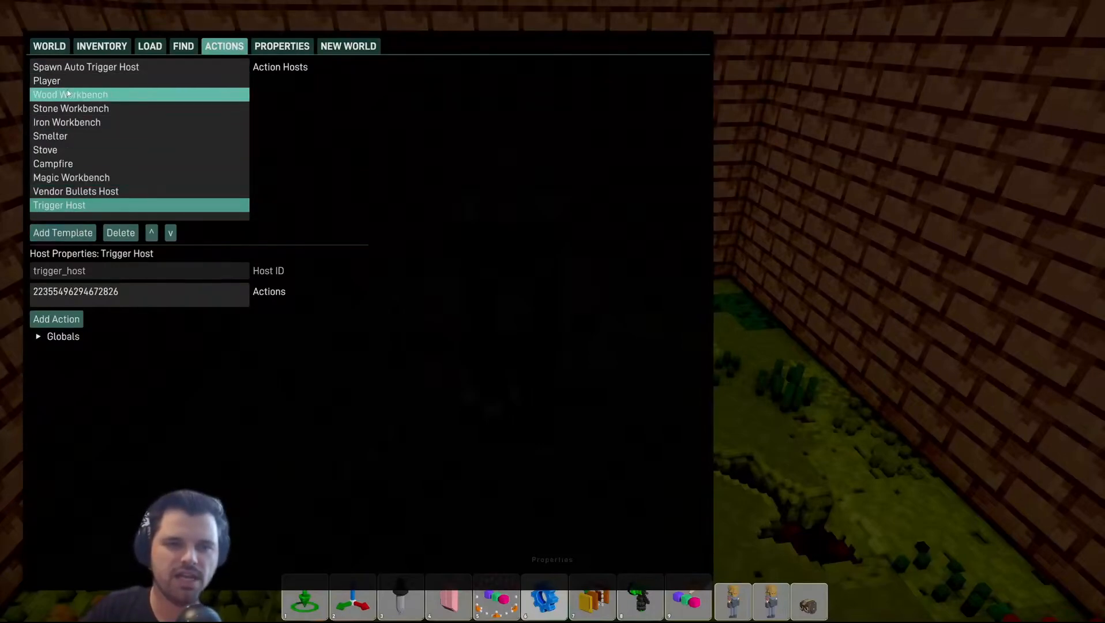
click(62, 234)
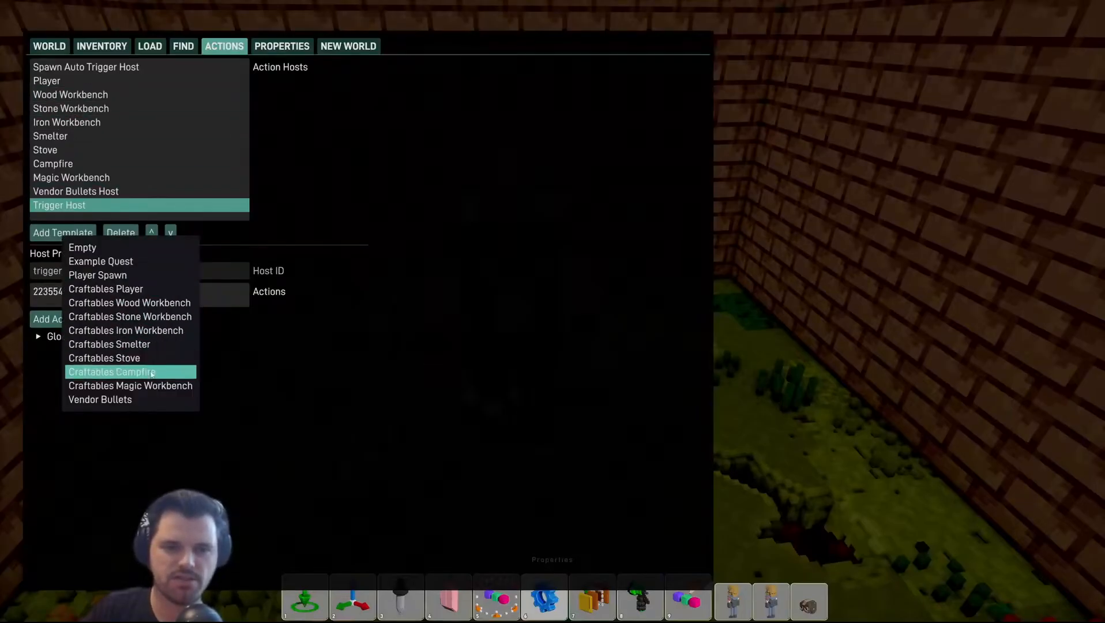
click(327, 220)
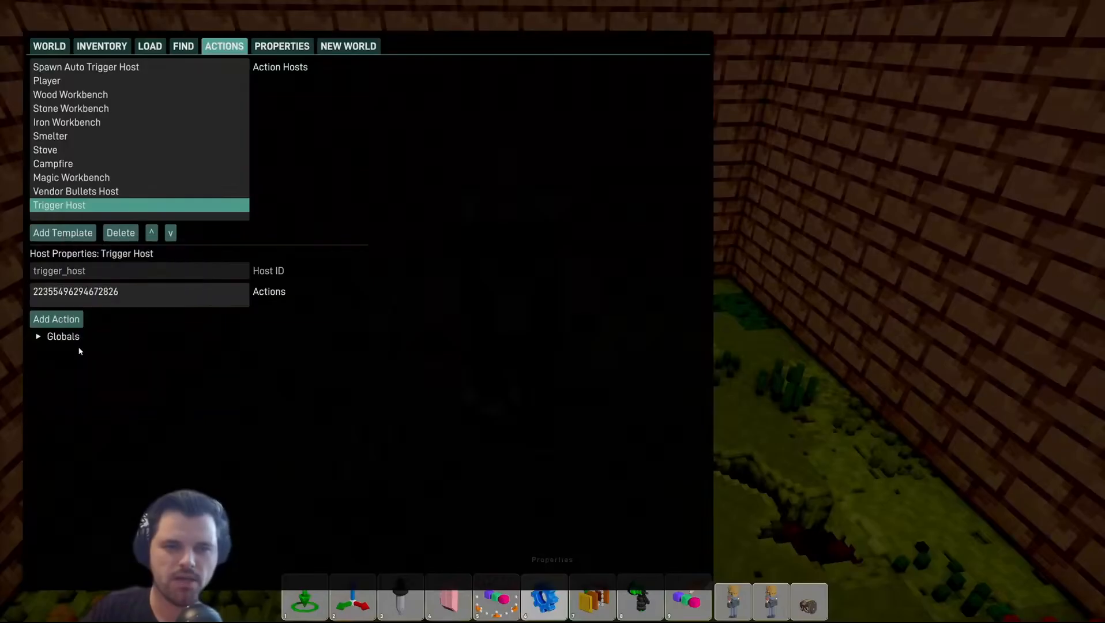
Step: Add an empty host template to the action hosts and name it Frank
click(56, 234)
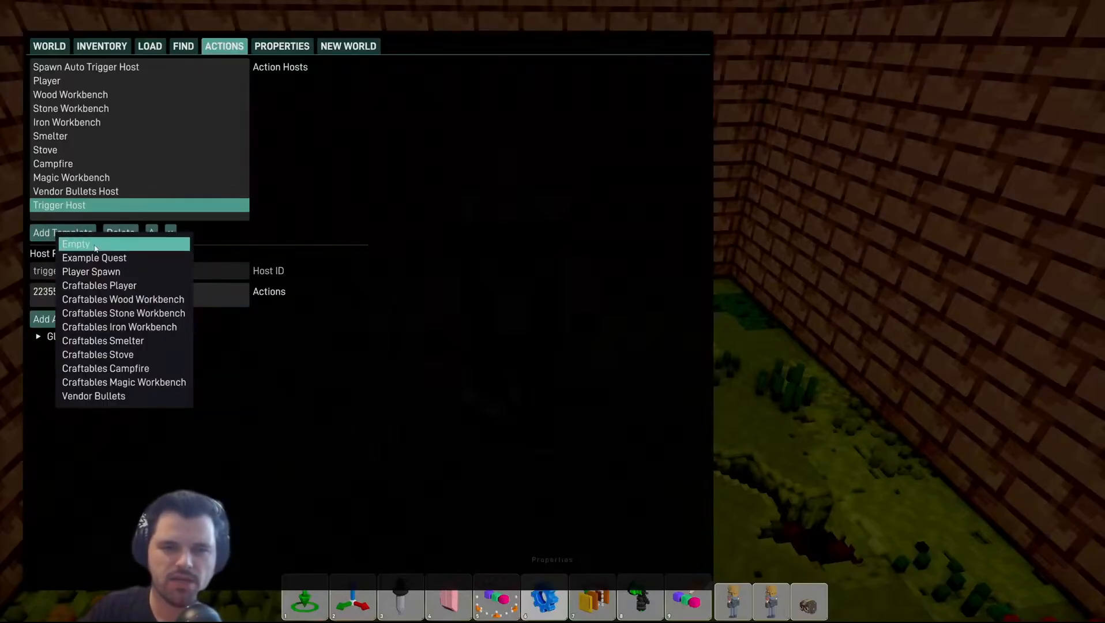
click(83, 247)
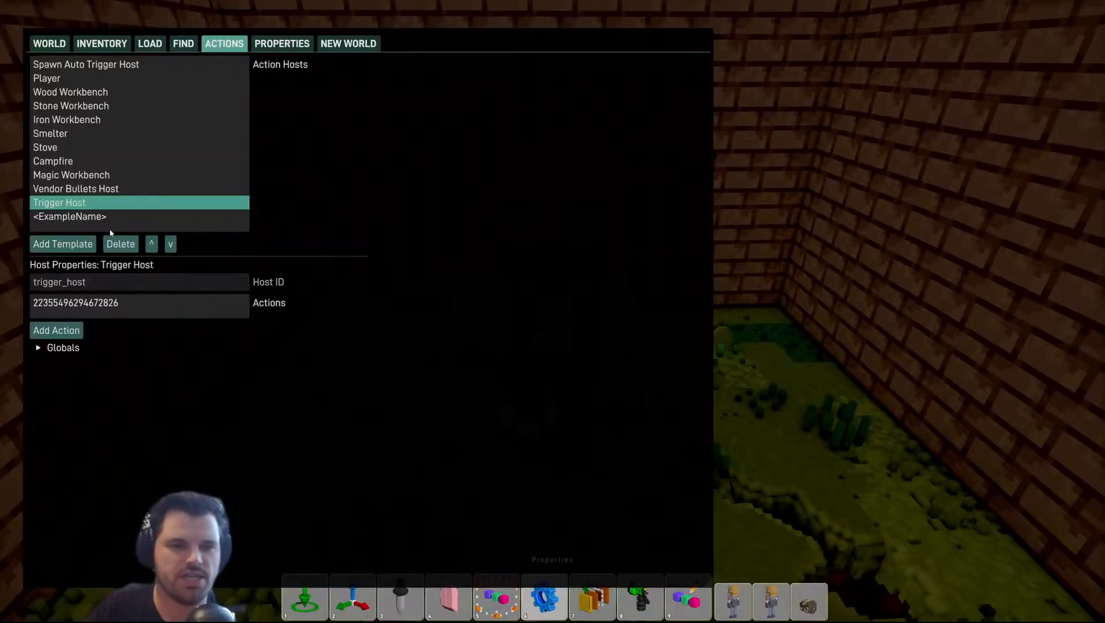
click(81, 217)
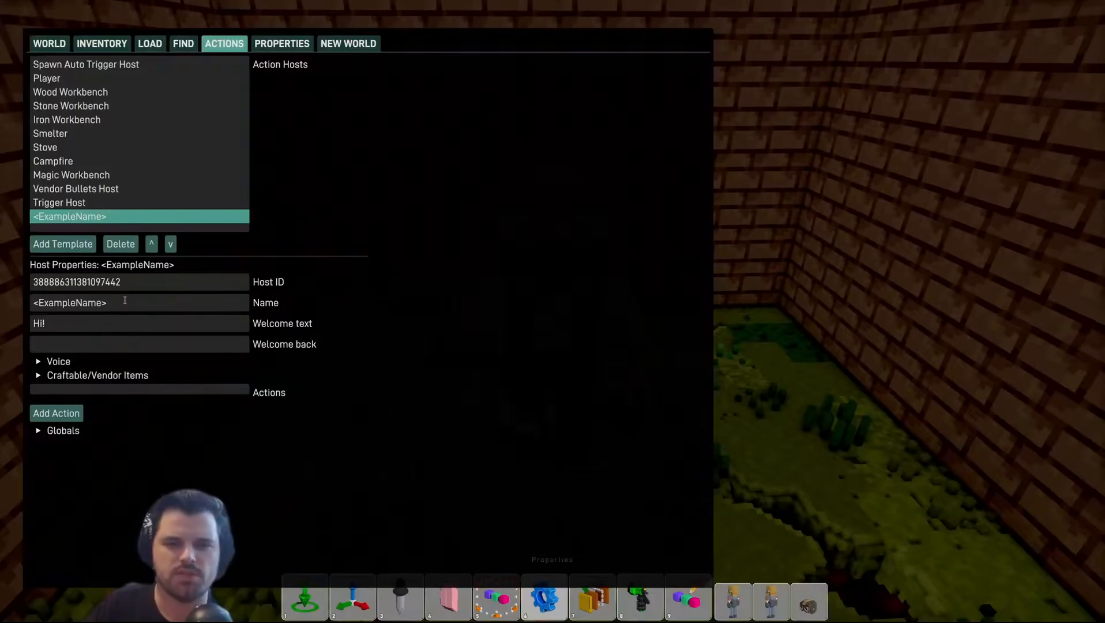
click(220, 303)
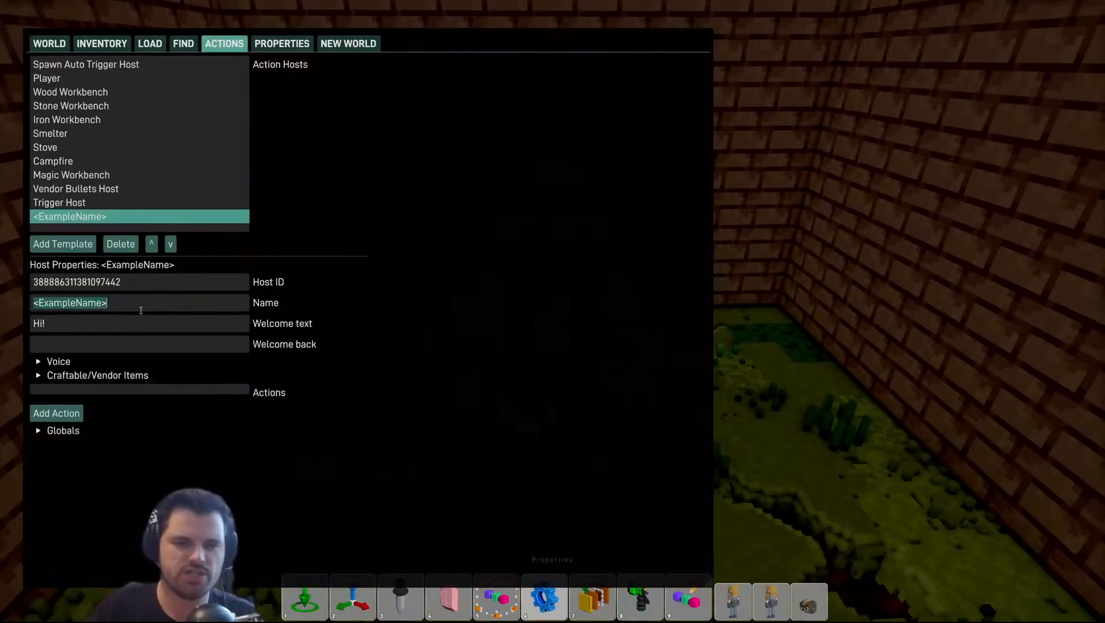
text(F)
text(ran)
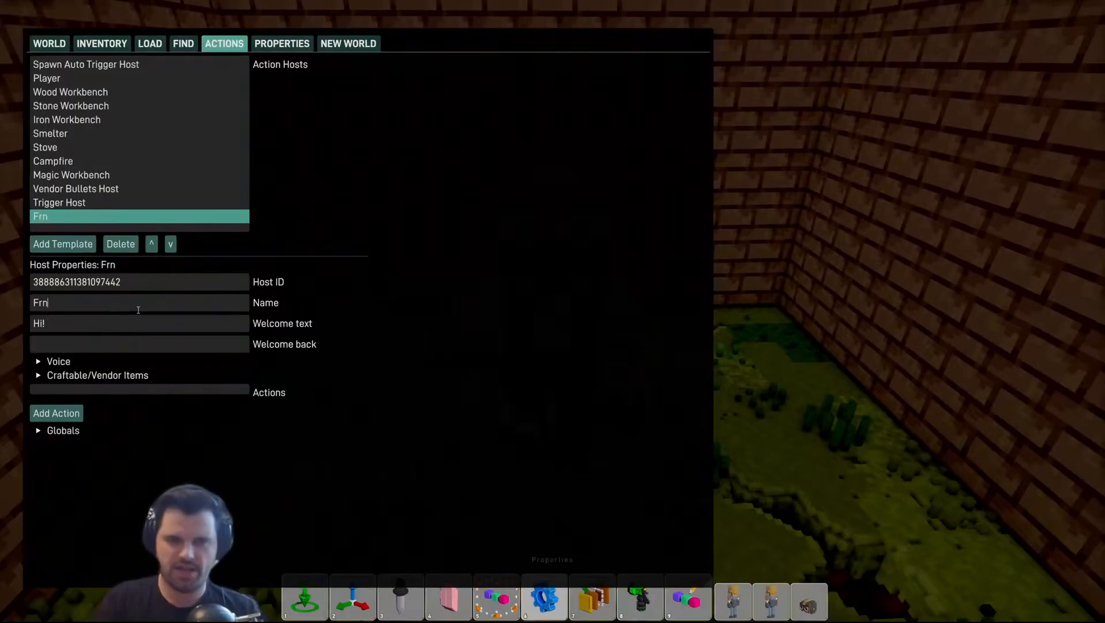
key(BackSpace)
text(ank)
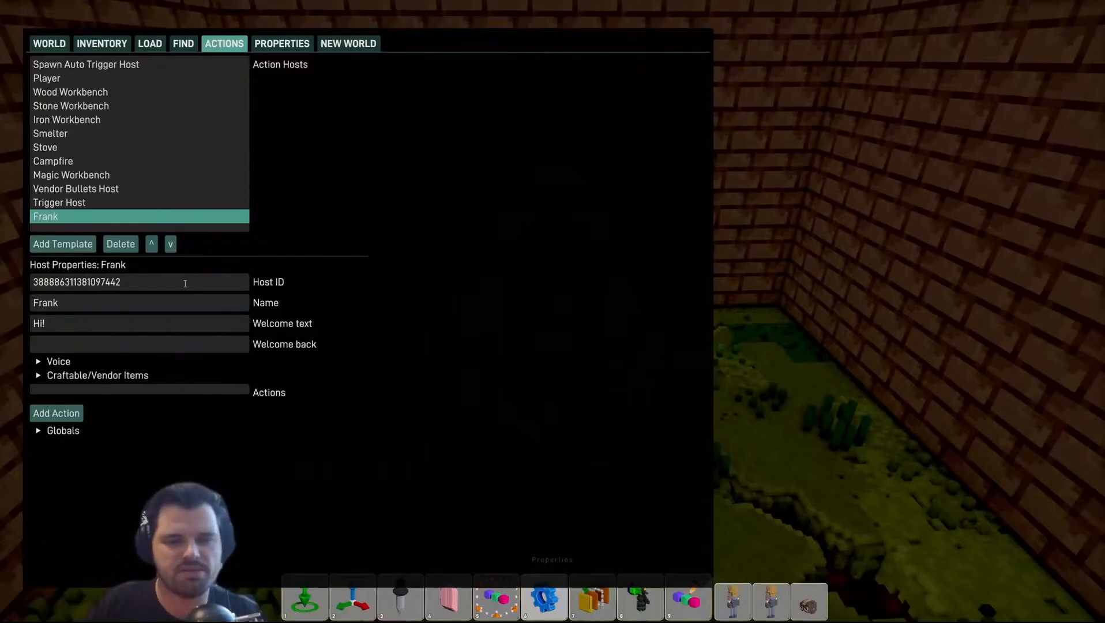
Step: Set the Frank host's ID to Frank_NPC
double_click(164, 284)
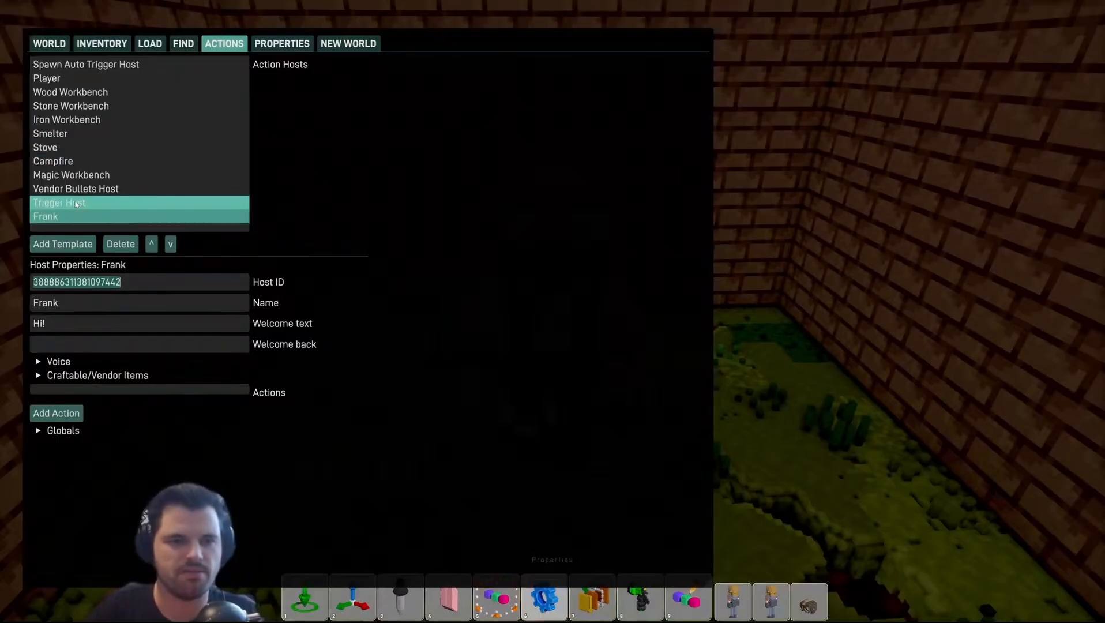
click(57, 219)
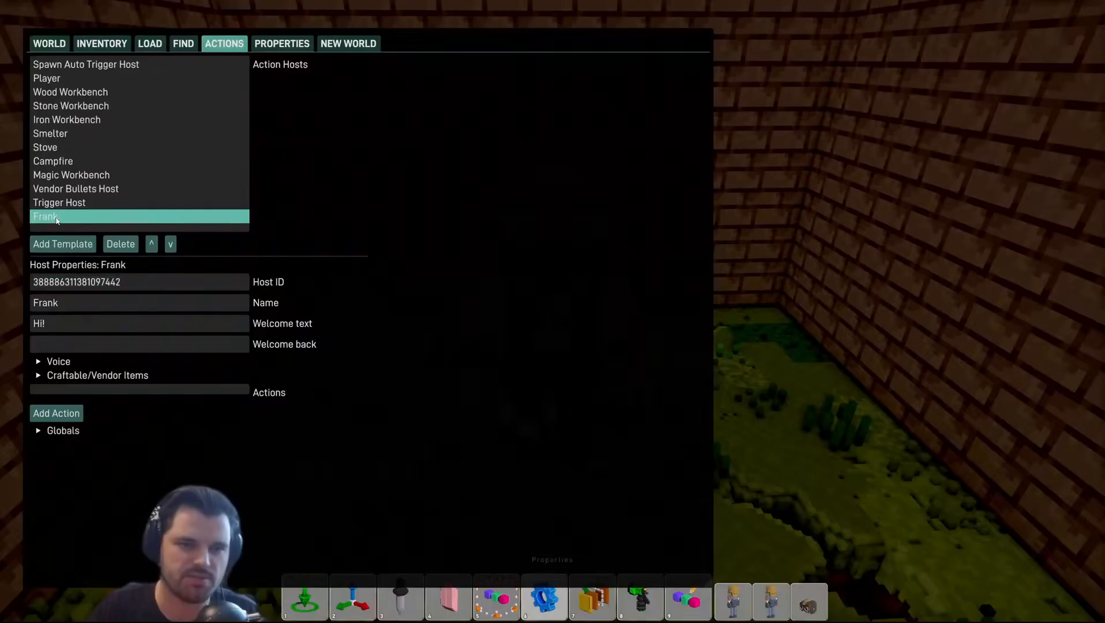
double_click(125, 281)
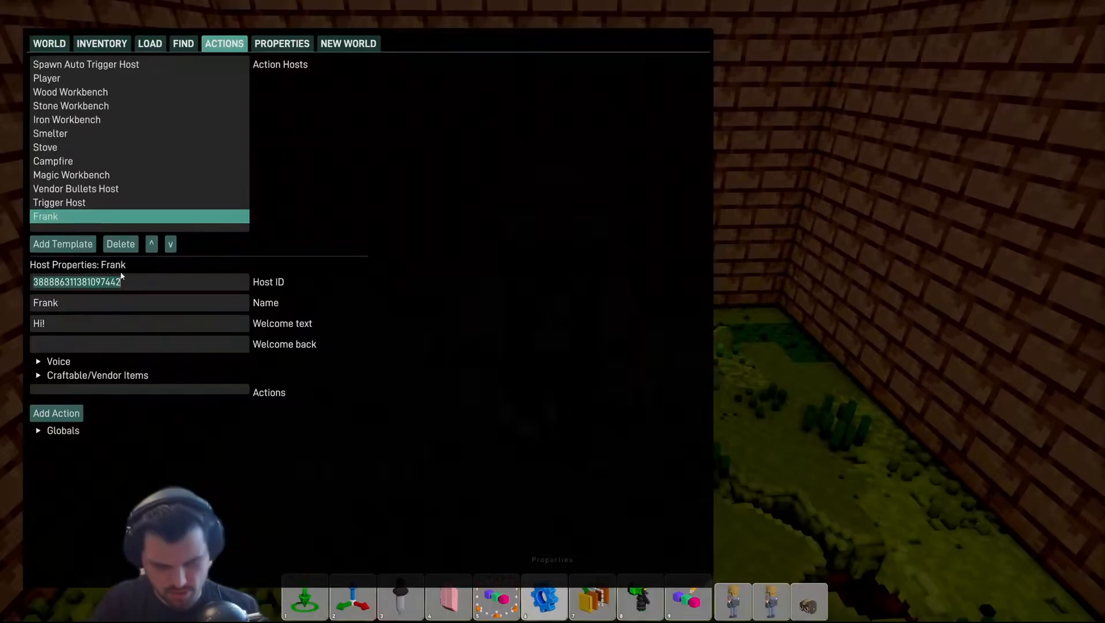
text(Frank_NPC)
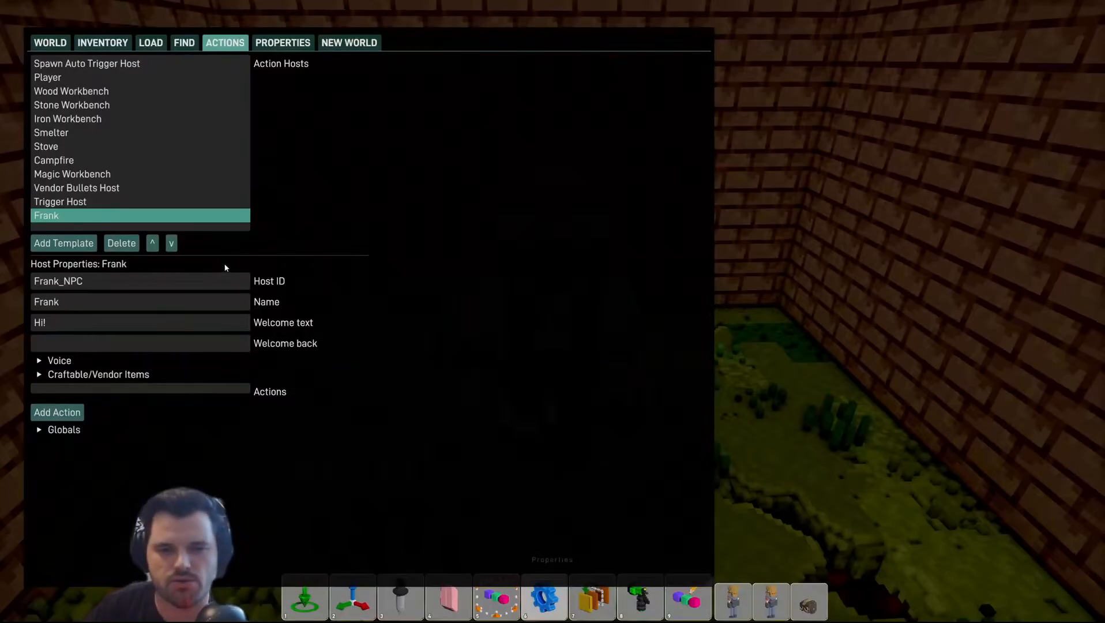
Step: Copy the Frank_NPC host ID and assign it as the Host ID of the NPC in the brick house
double_click(91, 283)
key(ctrl+c)
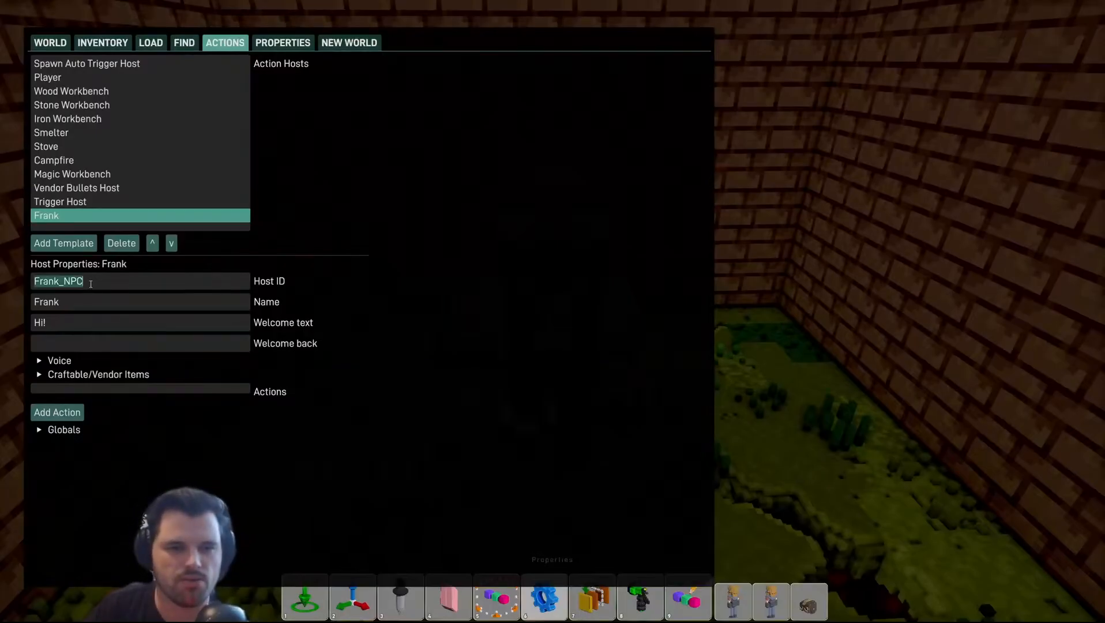
key(Tab)
click(240, 258)
key(Tab)
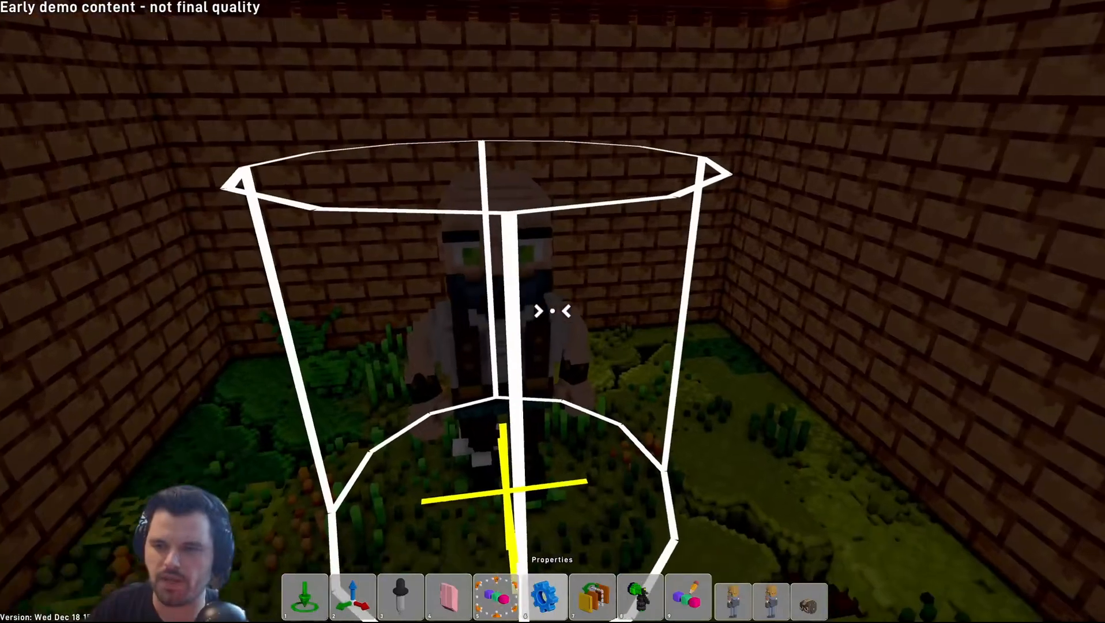
click(552, 312)
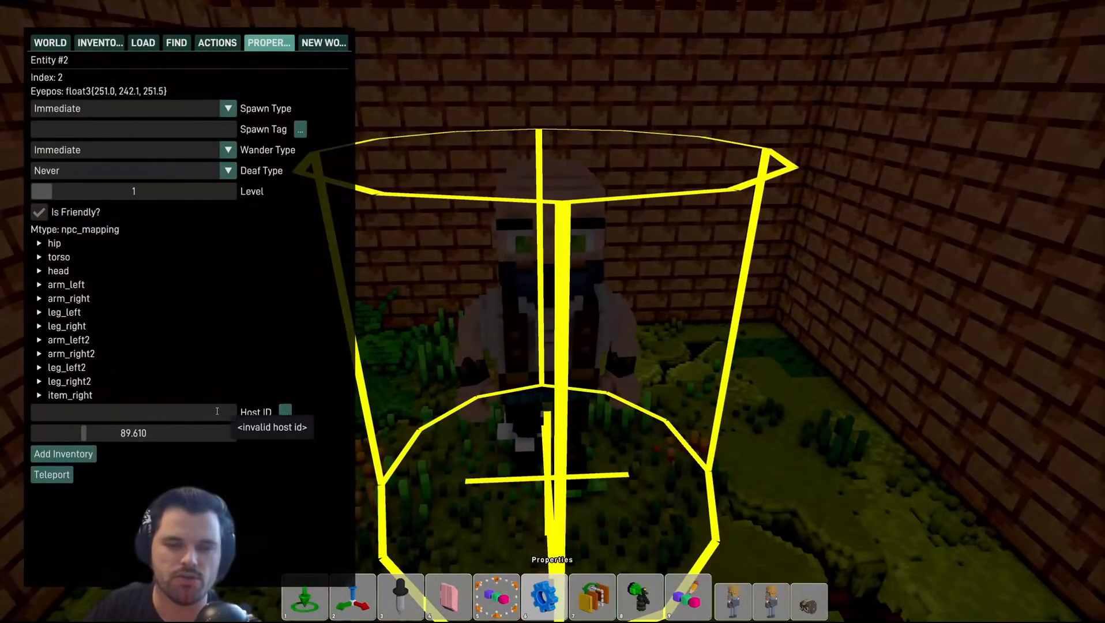
click(173, 411)
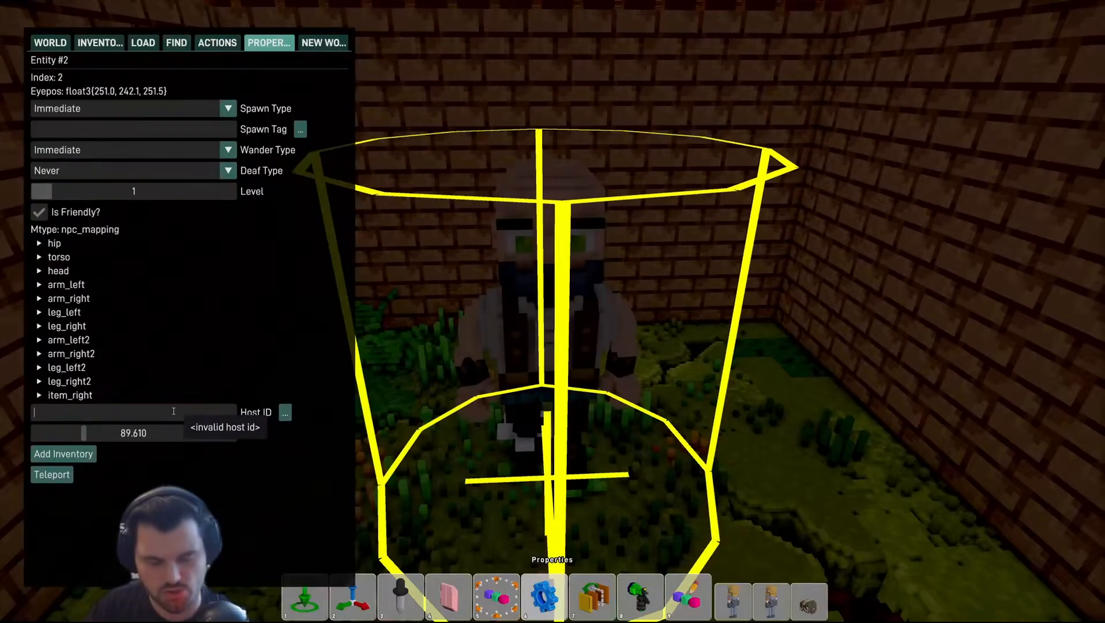
key(ctrl+v)
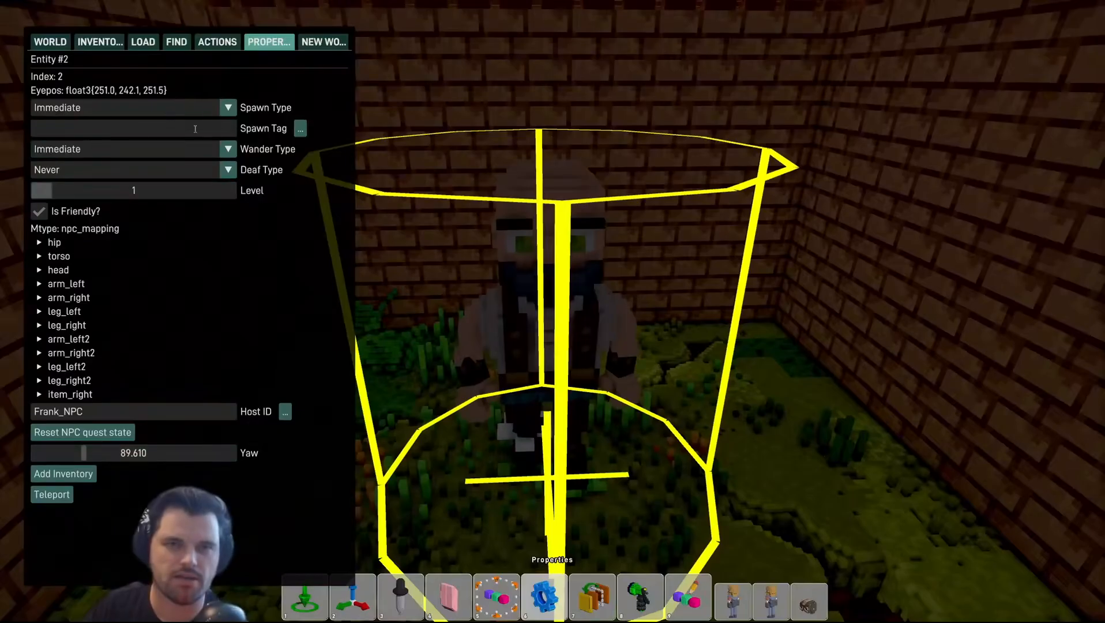
Step: Add an action to the Frank host with the prompt "How's it goin'?"
click(216, 41)
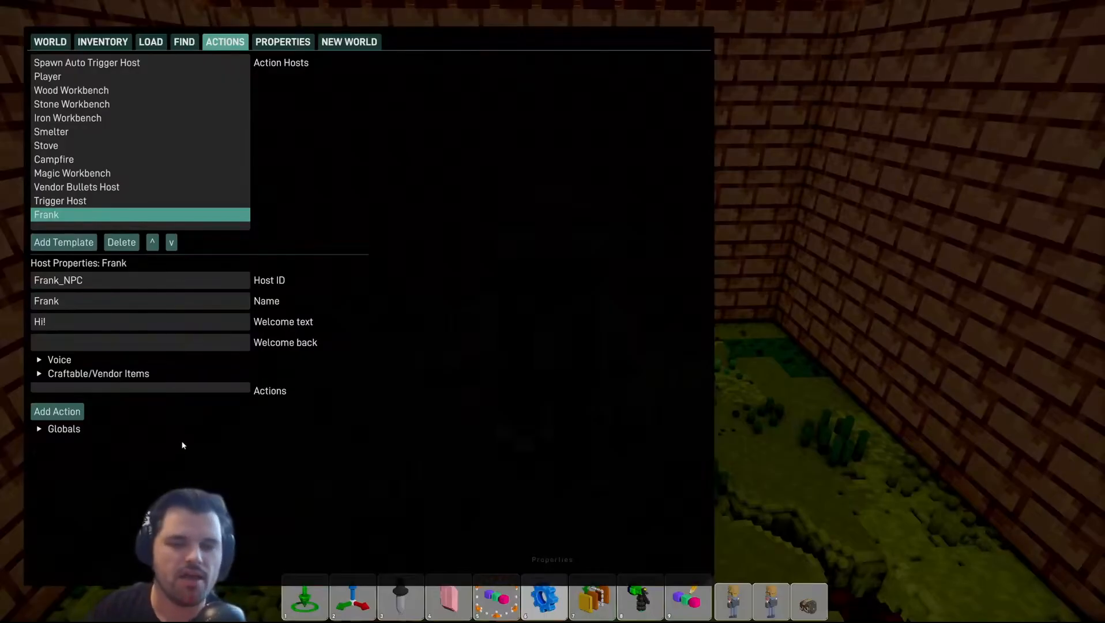
click(80, 412)
click(115, 392)
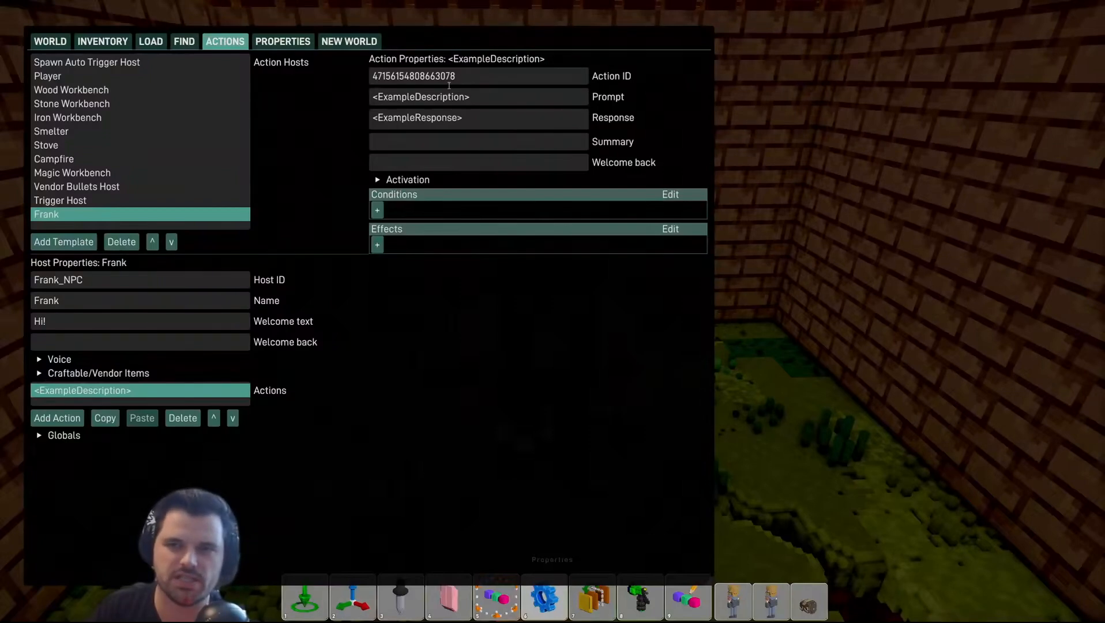
click(532, 97)
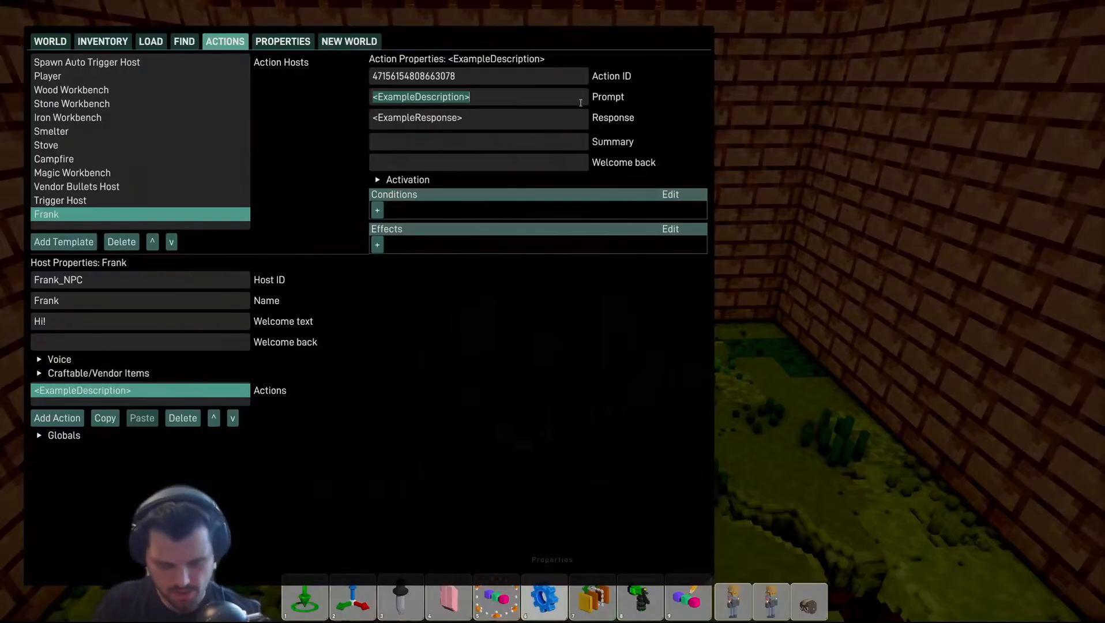
text(How's it)
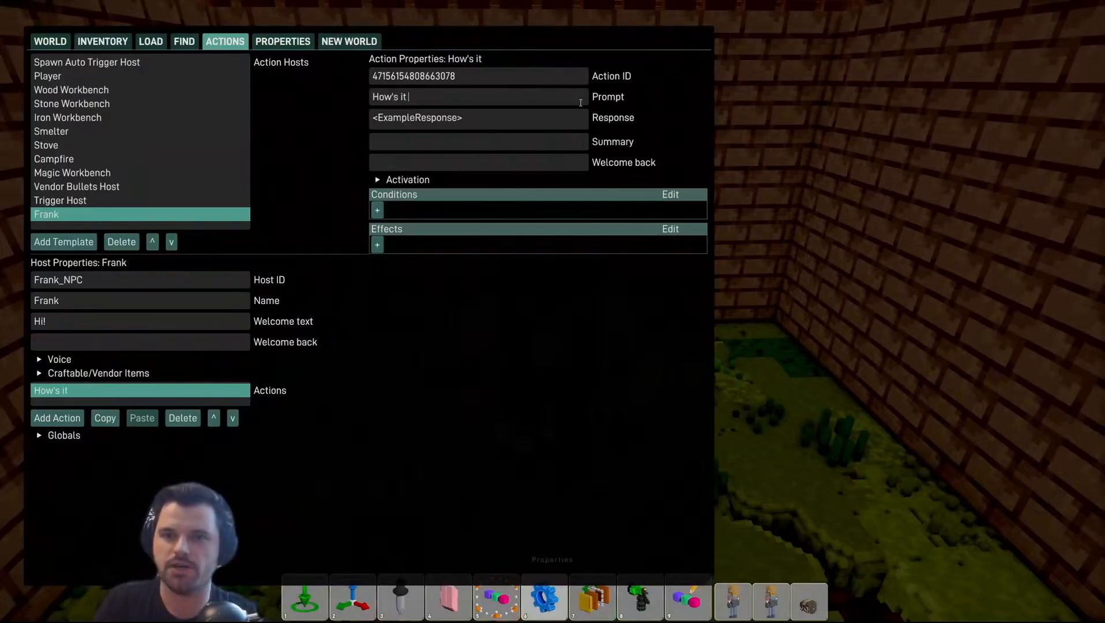
text( goin'?)
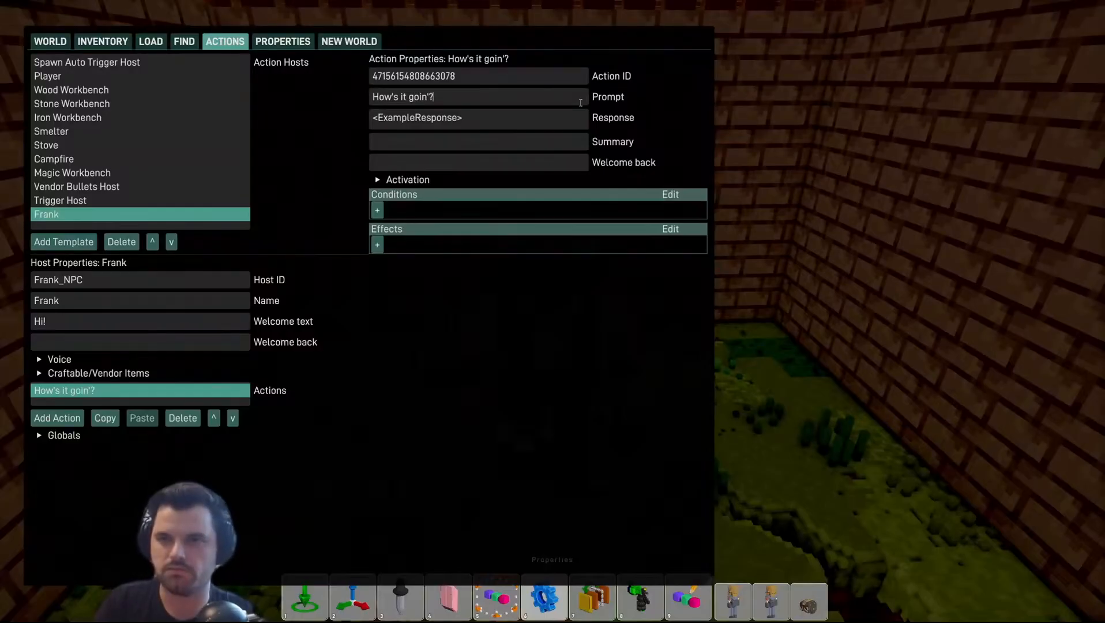
Step: Set the action's response to "None of your business" and save the world
click(500, 124)
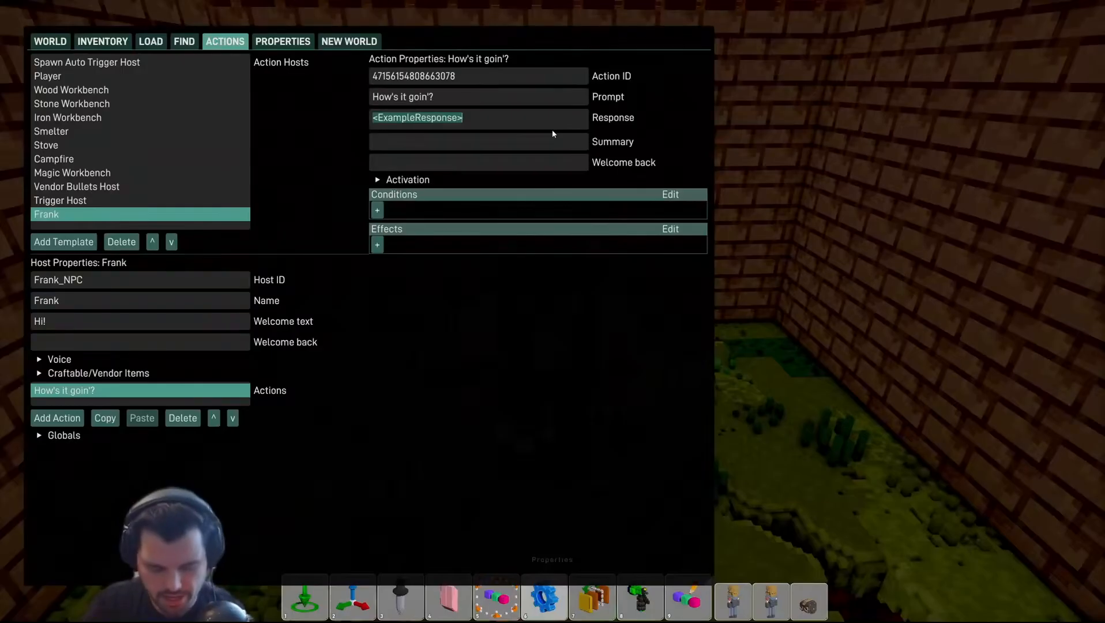
text(None of your busin)
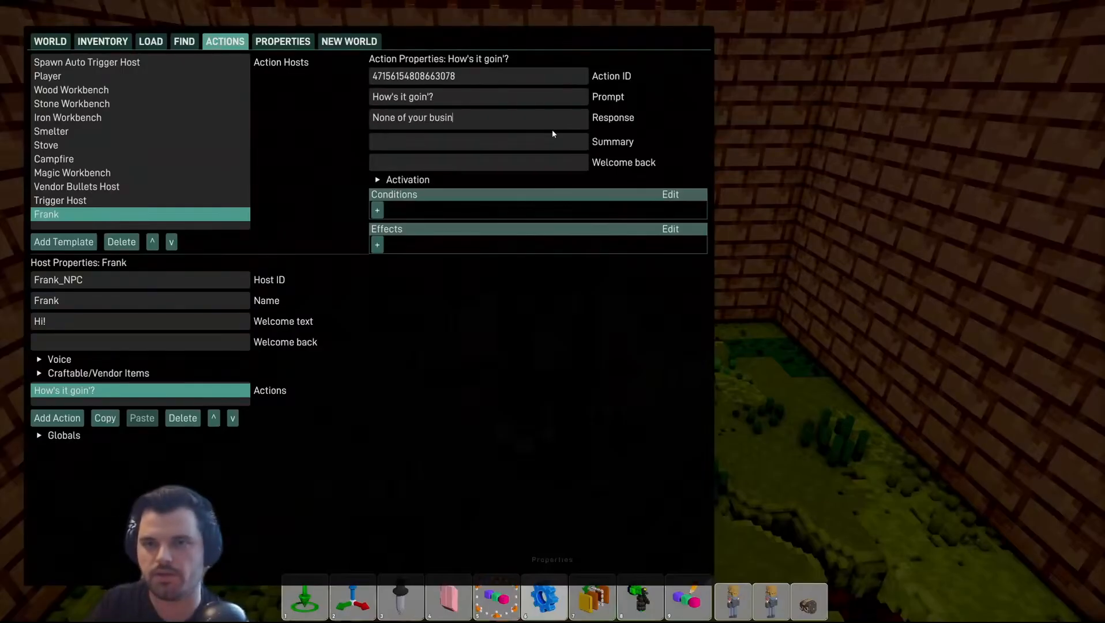
text(ess)
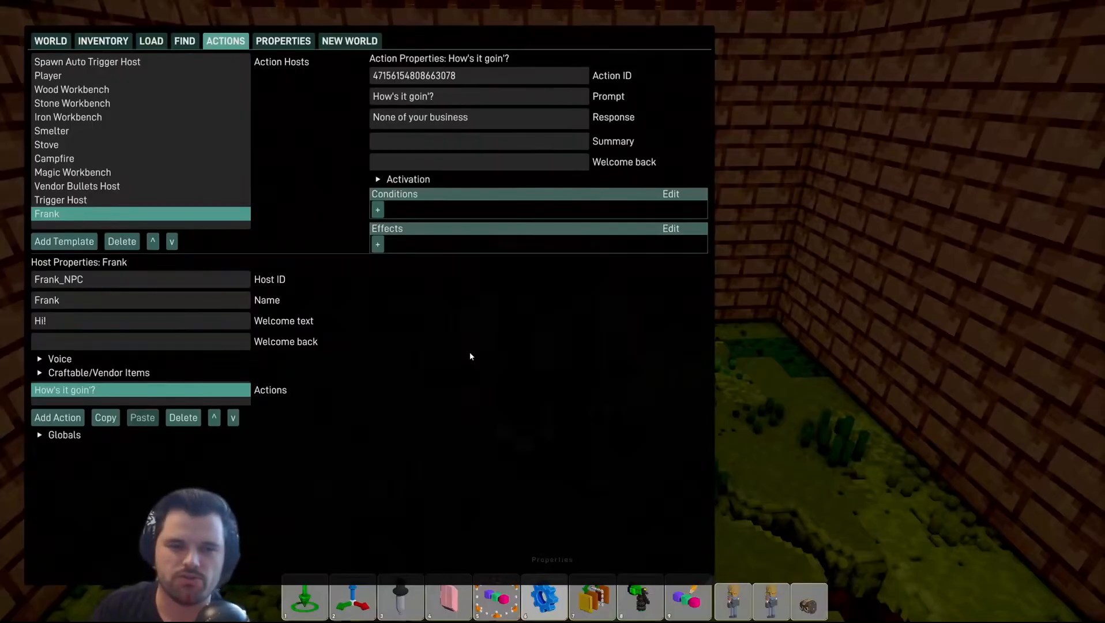
key(Escape)
key(ctrl+s)
Step: Play-test the NPC in the brick house by talking to him, asking "How's it goin'?" and leaving the dialog
key(s)
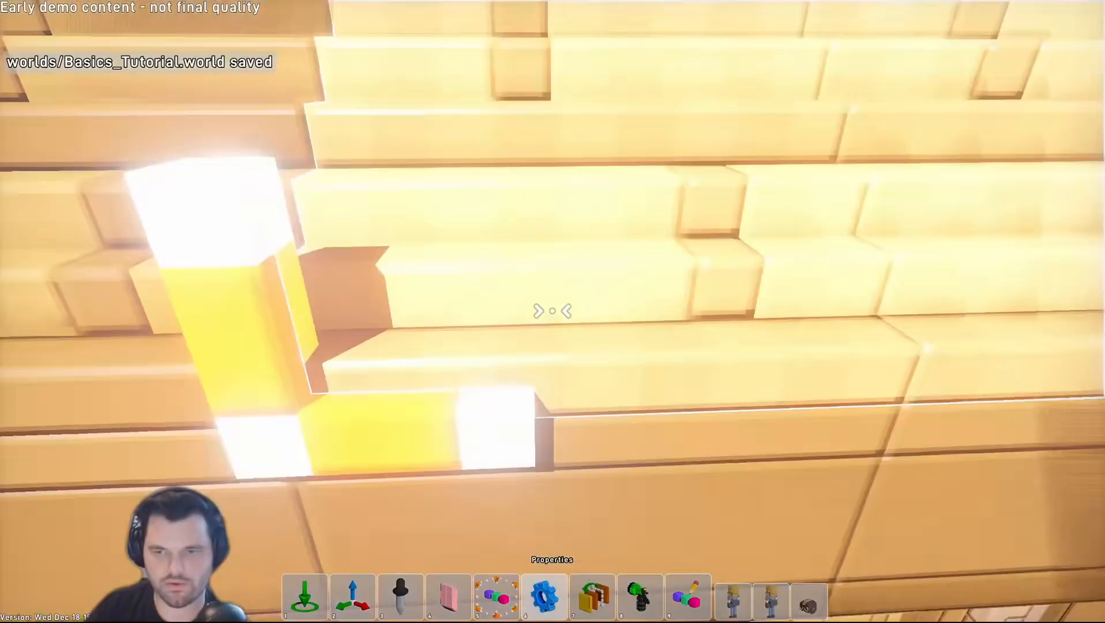
key(d)
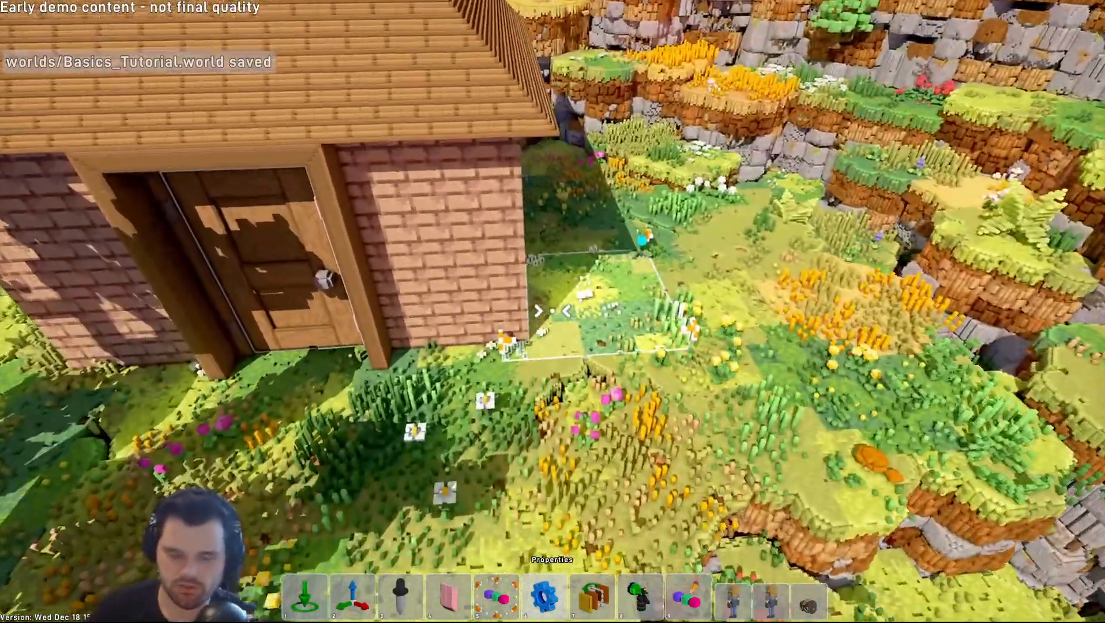
key(Tab)
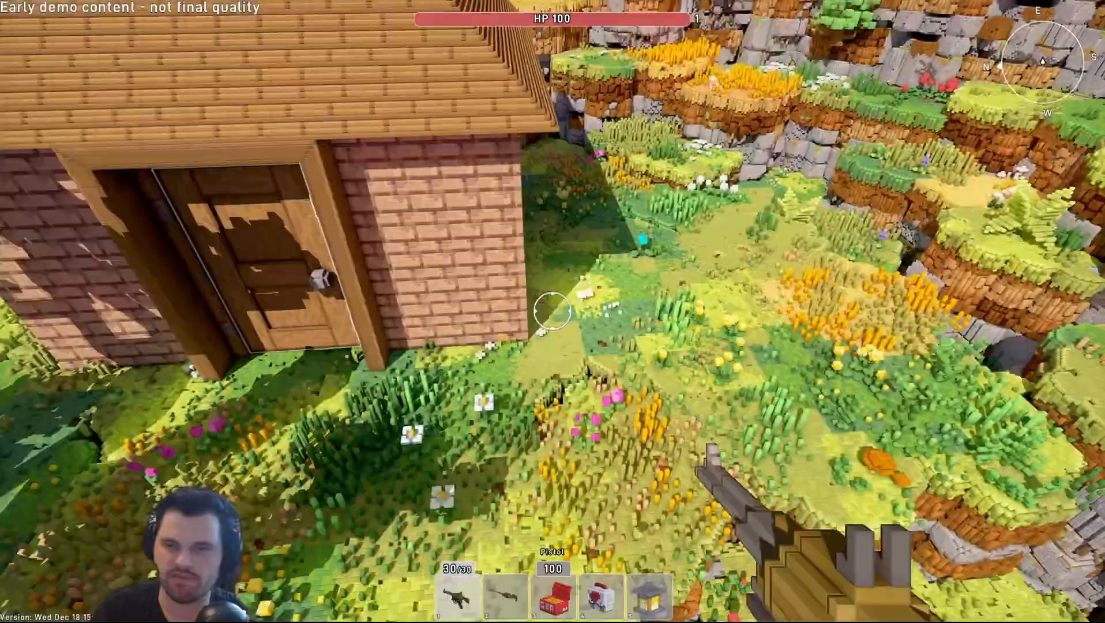
key(w)
key(e)
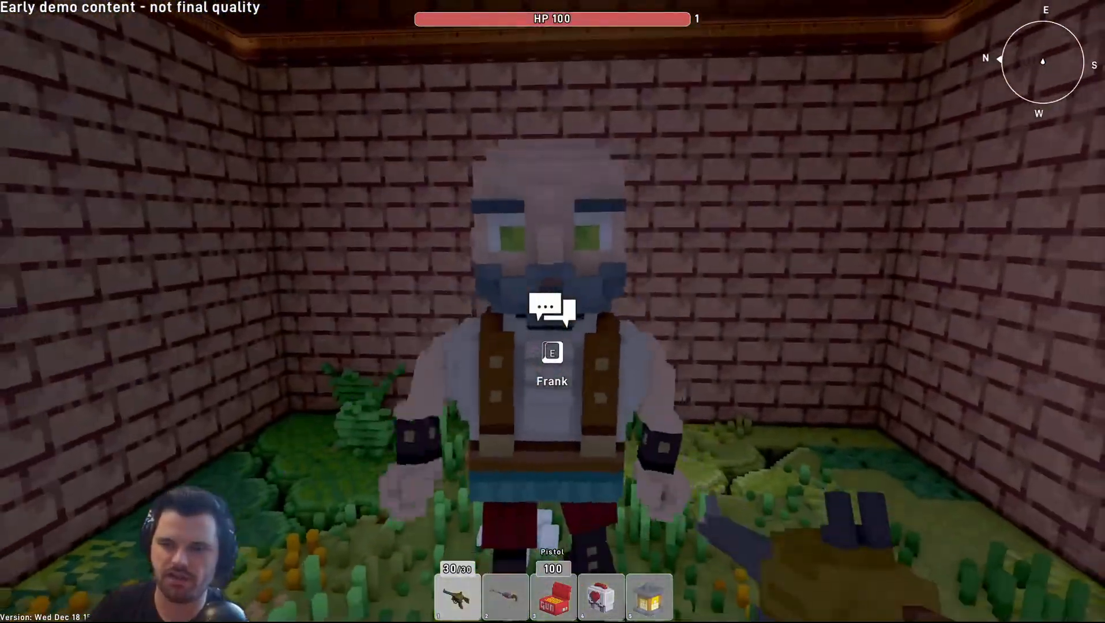
key(e)
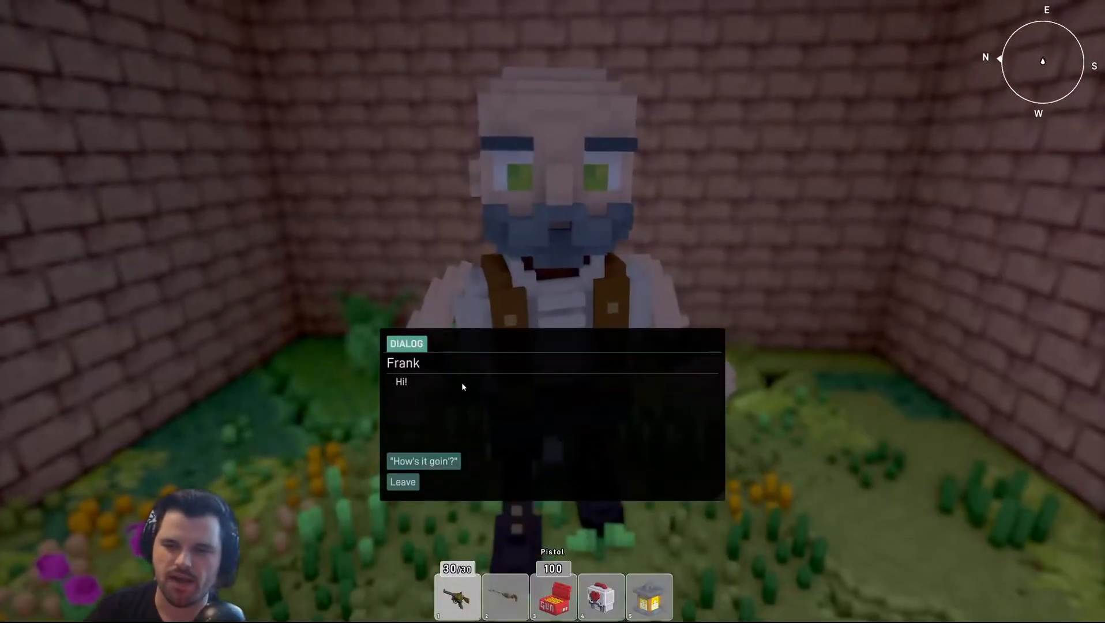
click(442, 461)
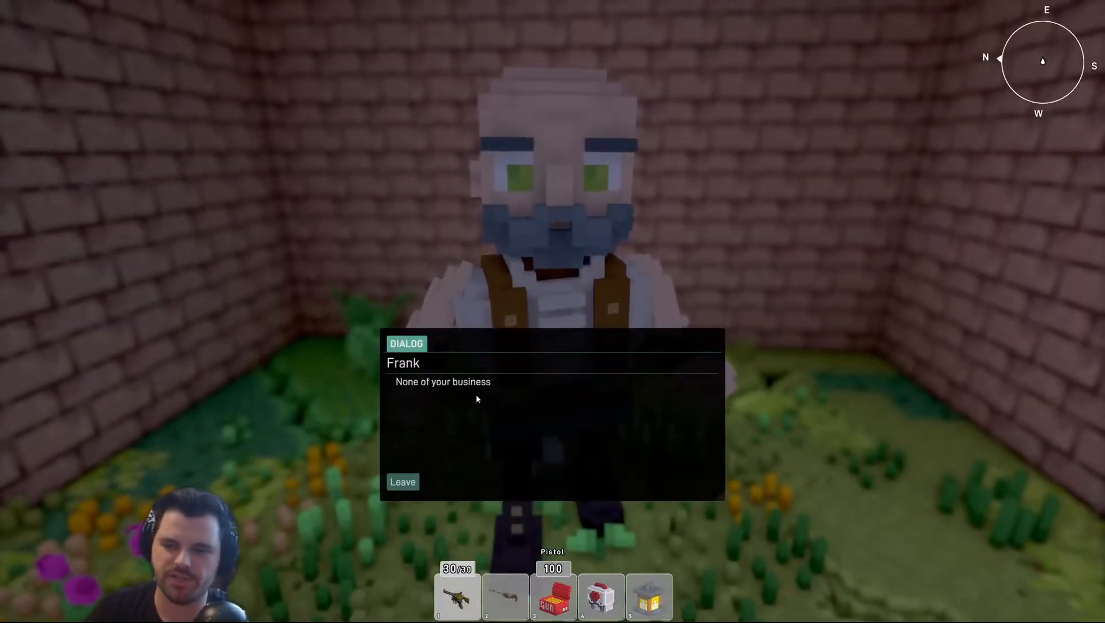
click(403, 482)
key(s)
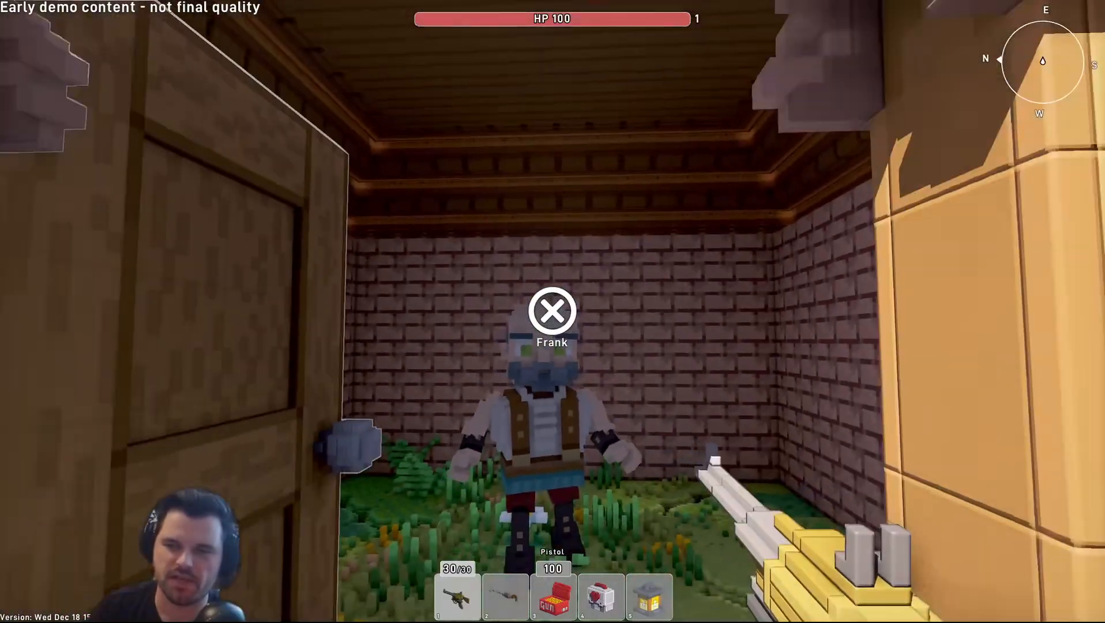
key(w)
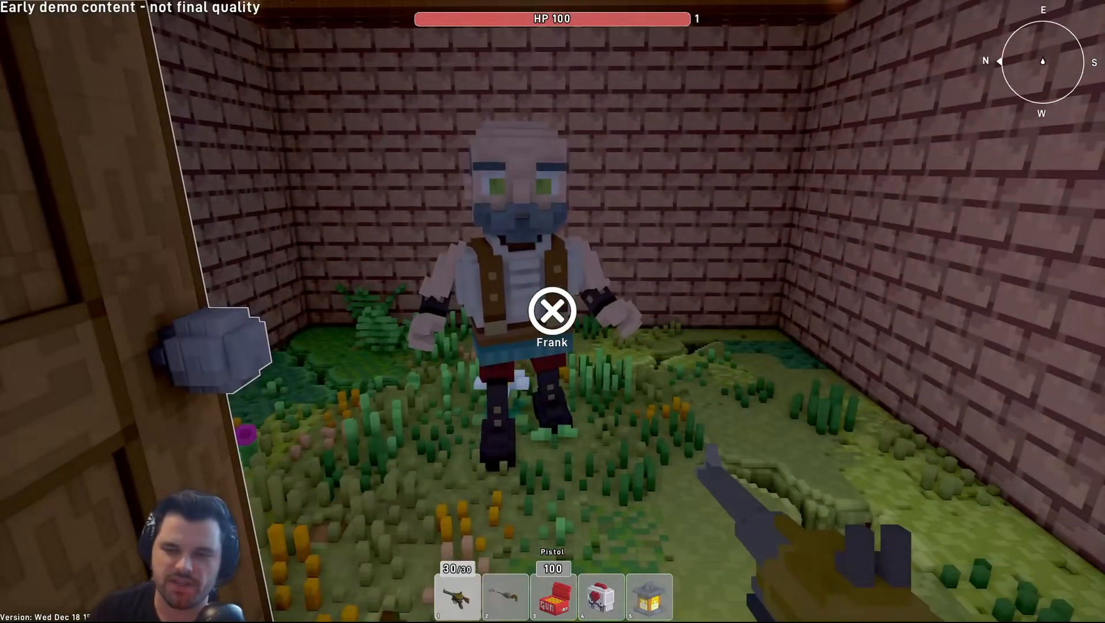
Step: Return to editing the NPC and add a second action to the Frank host
key(s)
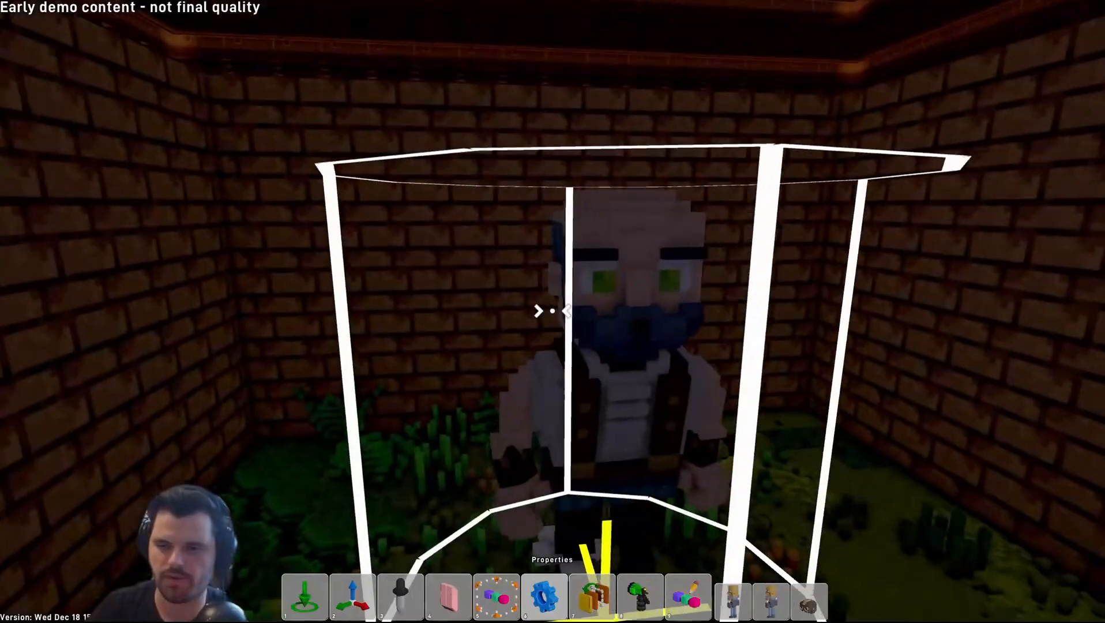
key(d)
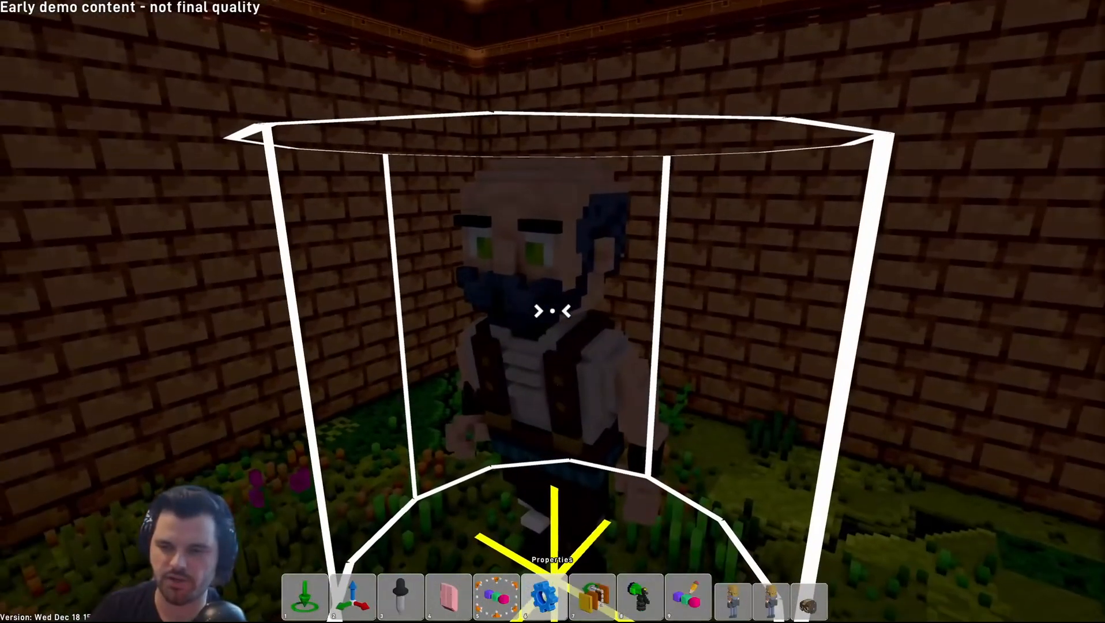
click(552, 311)
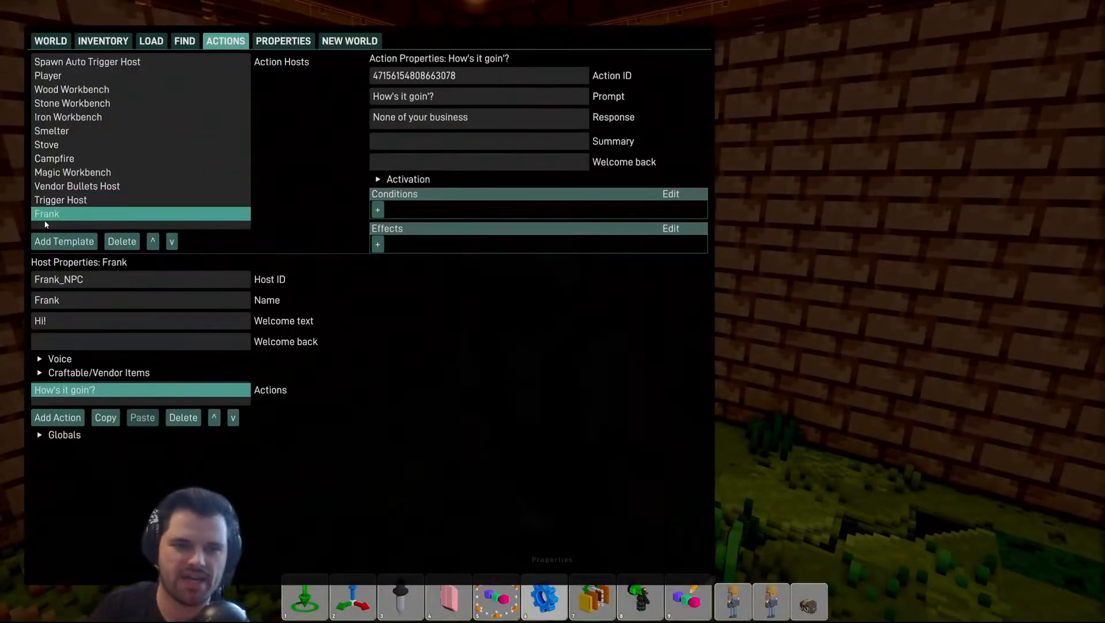
click(72, 418)
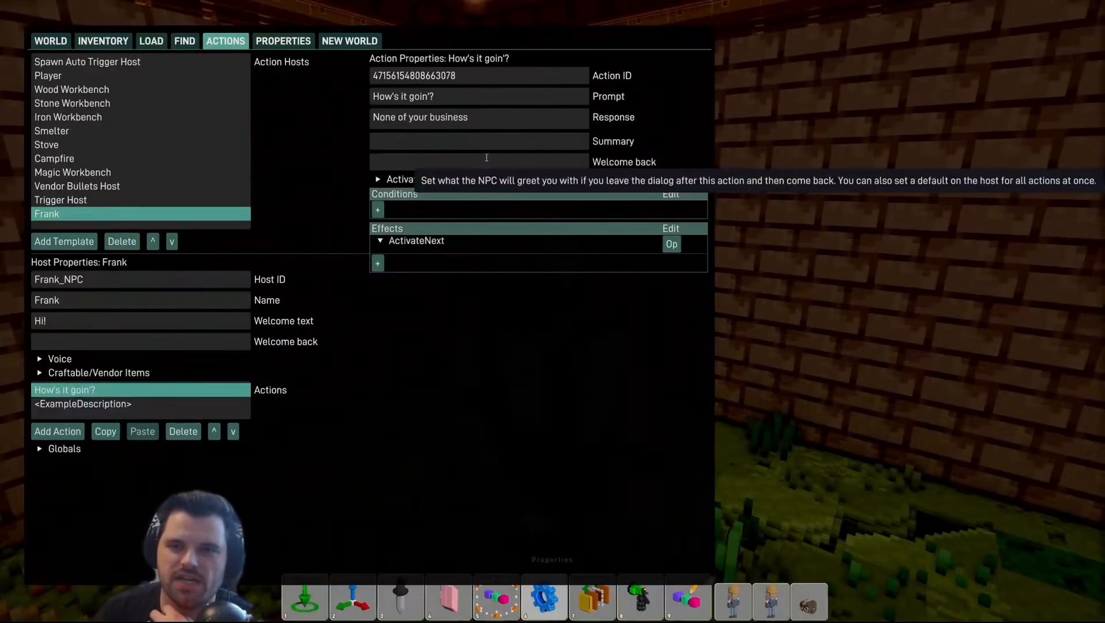
Step: Replace the response of the "How's it goin'?" action with "Can you help finding the key to my chest?"
double_click(487, 124)
key(ctrl+a)
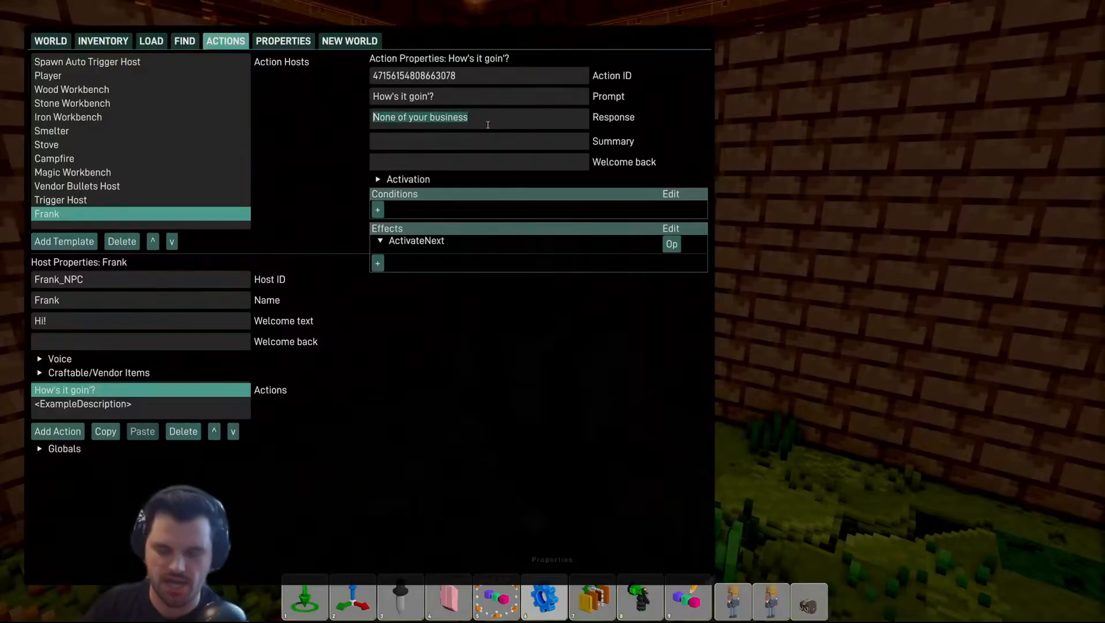
text(Can you help )
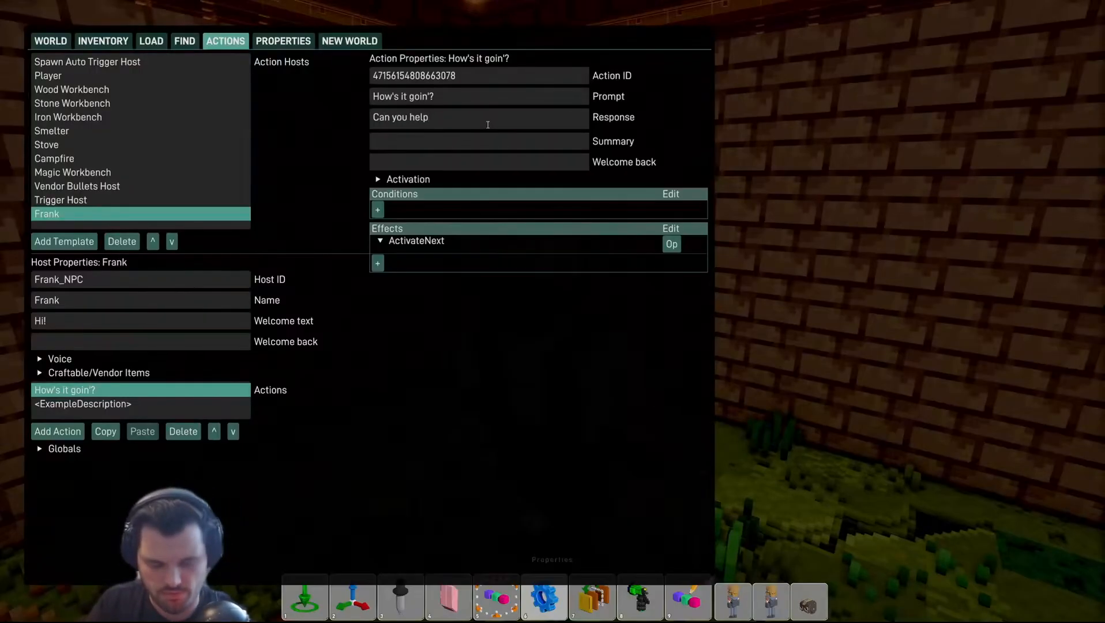
text(finding my)
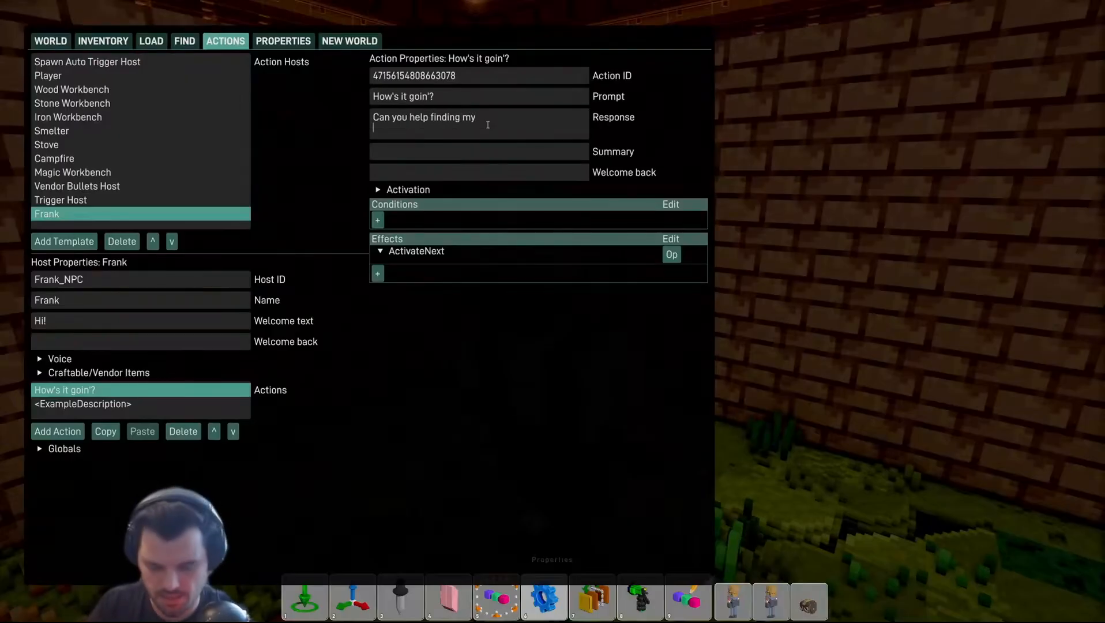
key(BackSpace)
key(BackSpace)
key(BackSpace)
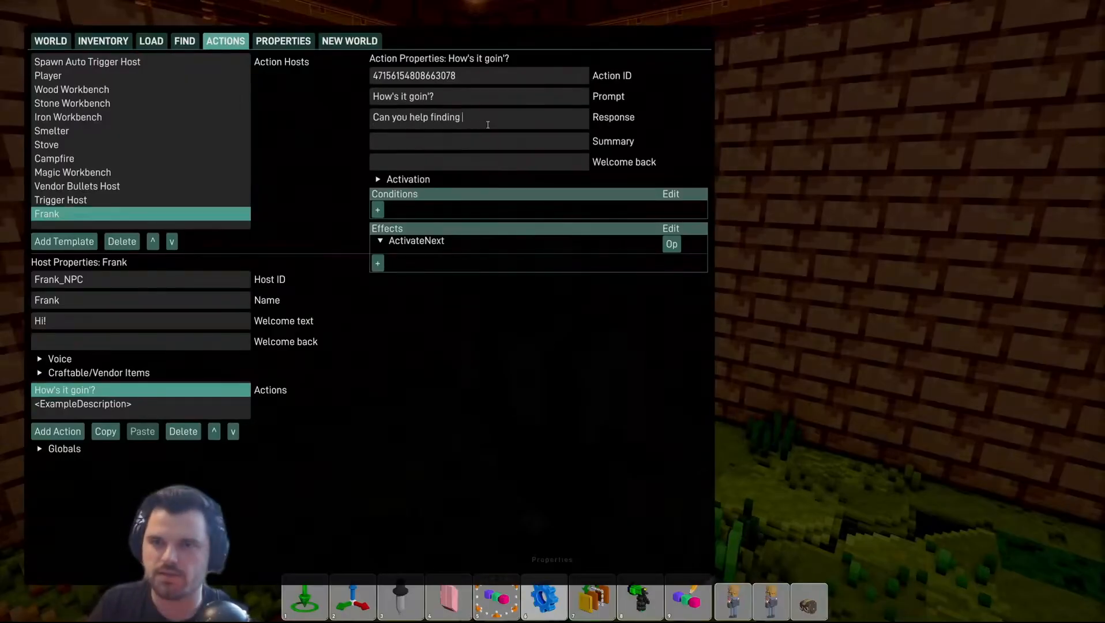
text(the key to my house?)
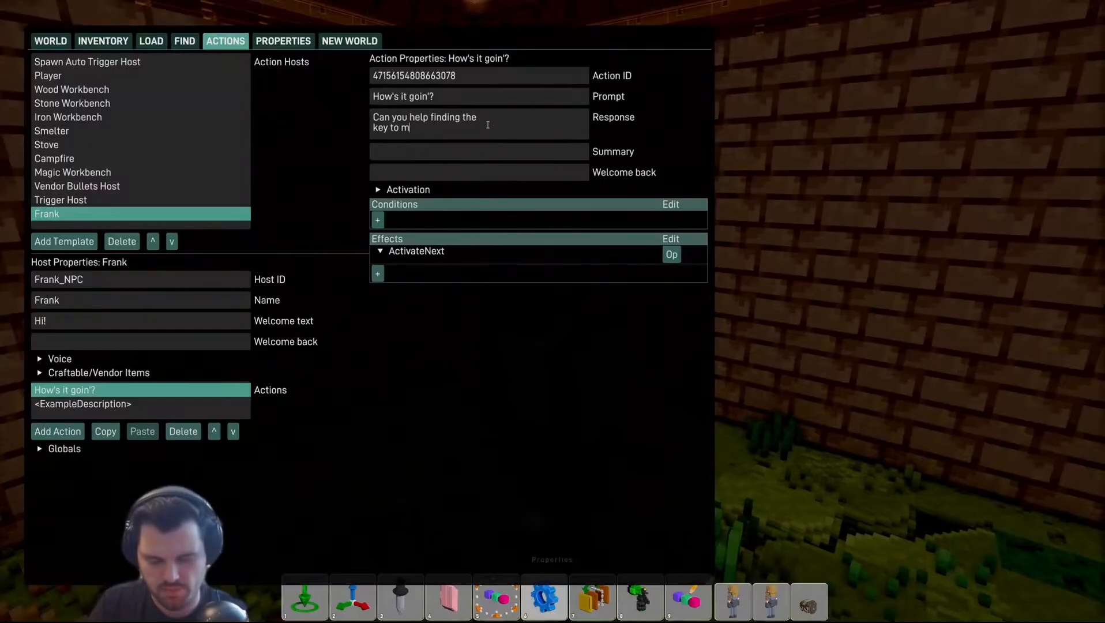
key(BackSpace)
key(BackSpace)
key(BackSpace)
key(BackSpace)
key(BackSpace)
key(BackSpace)
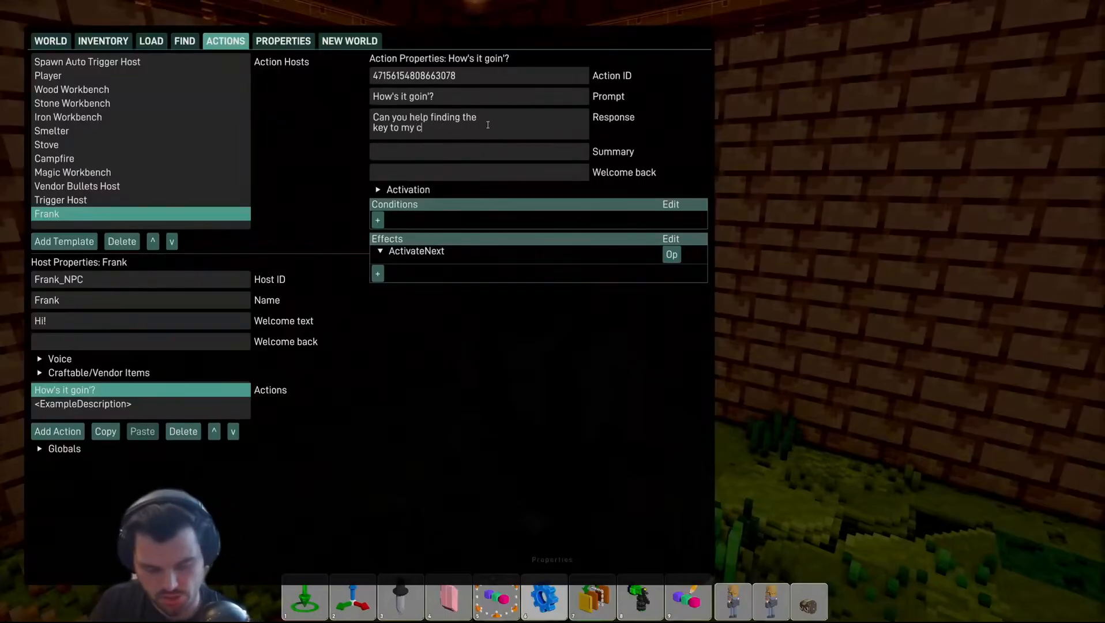
text(chest?)
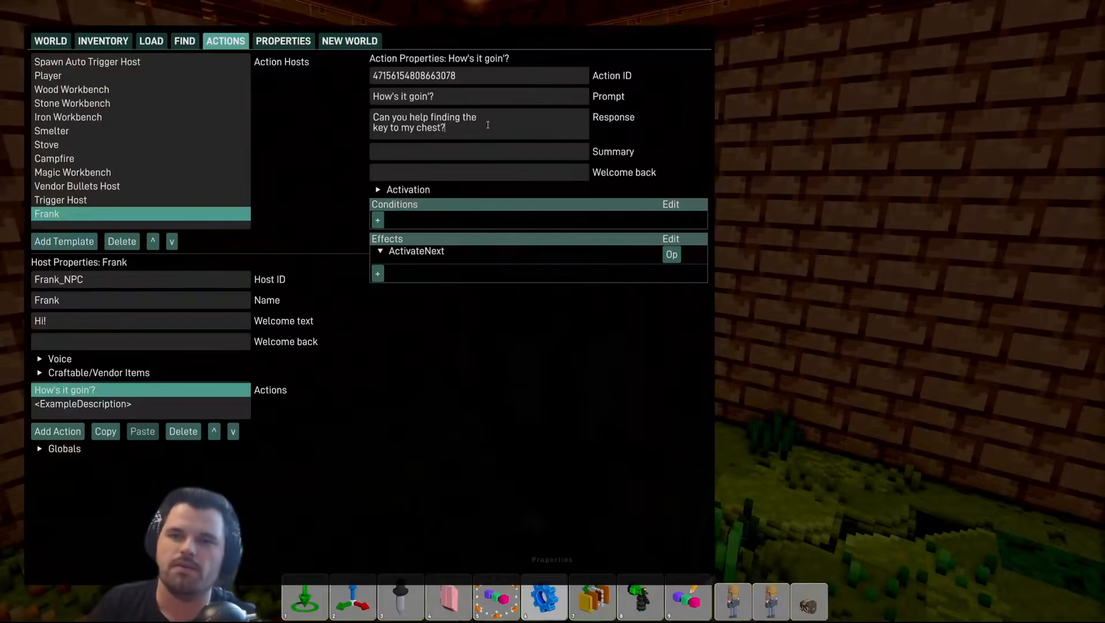
click(290, 171)
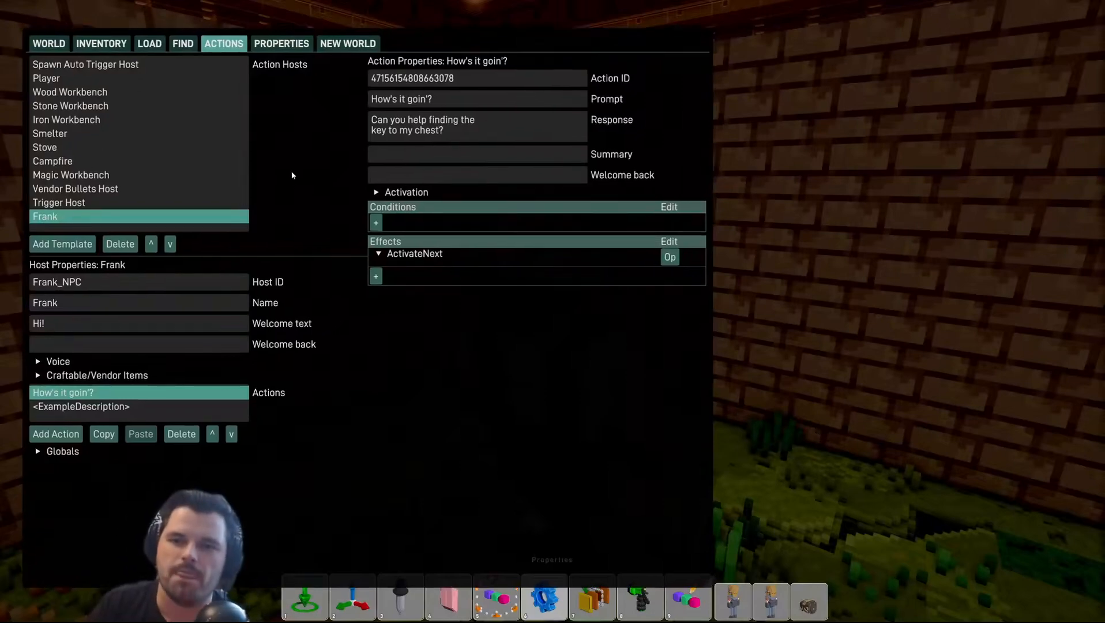
Step: Set the prompt of Frank's second action to "Sure!"
click(75, 407)
click(102, 394)
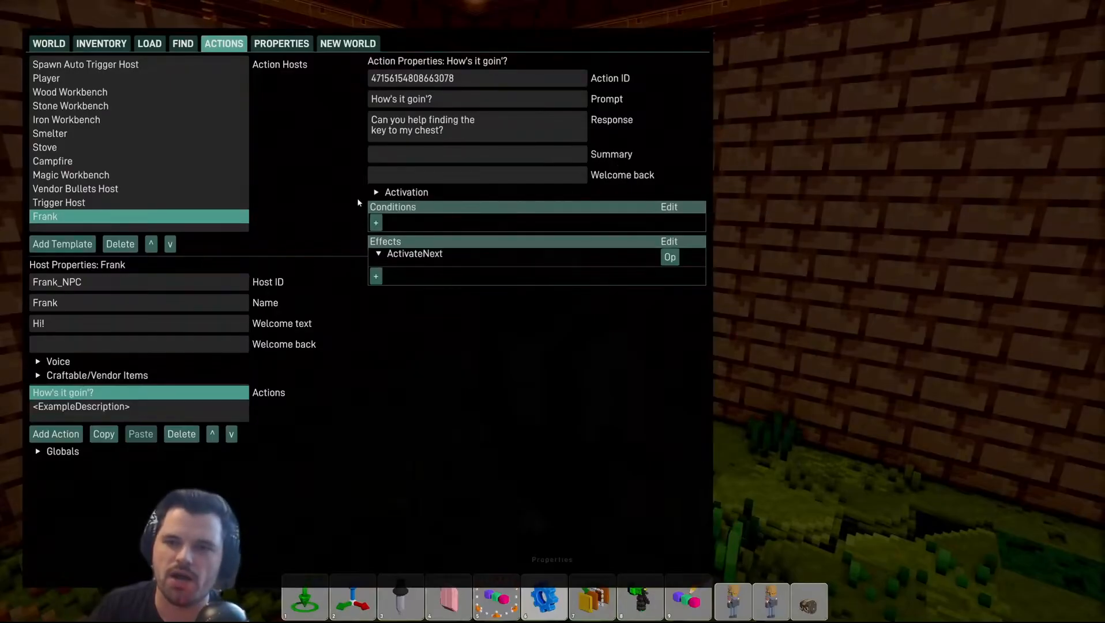
click(164, 408)
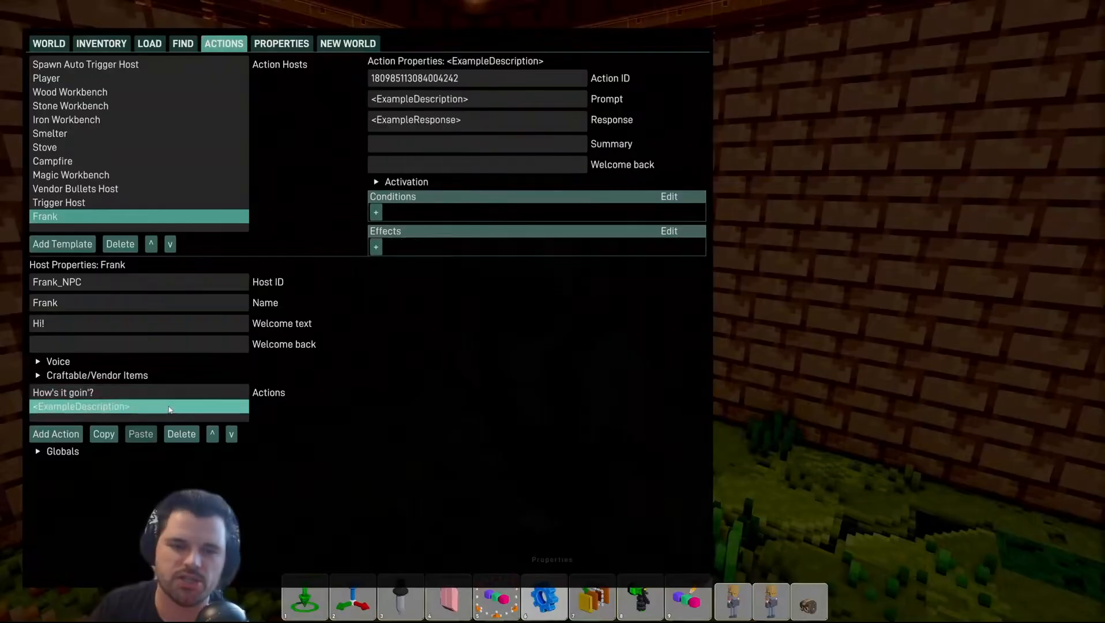
double_click(460, 99)
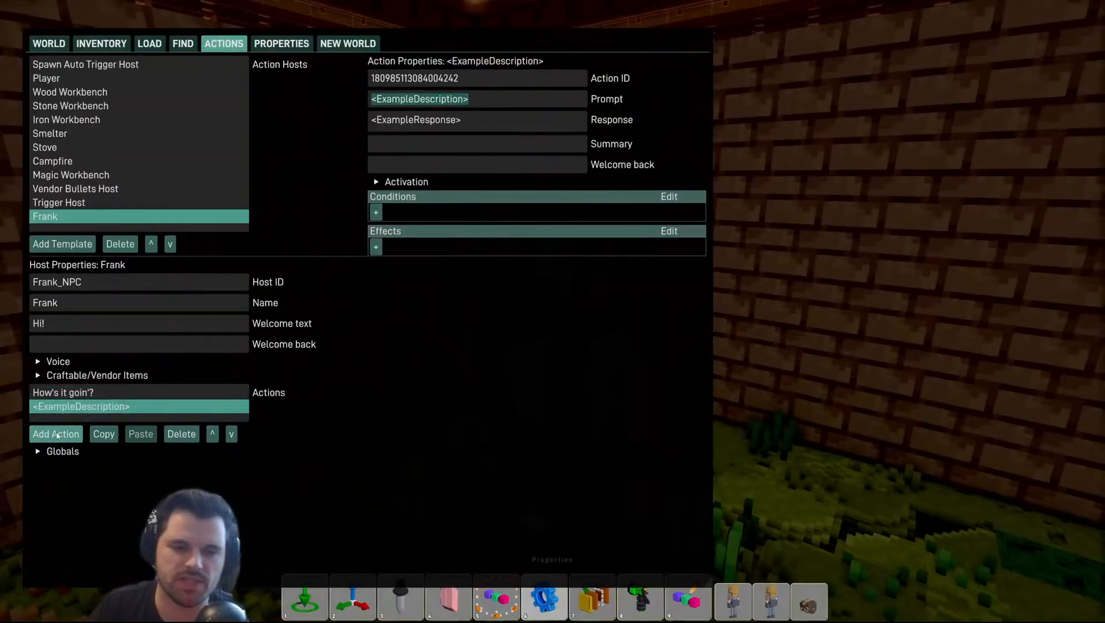
double_click(451, 98)
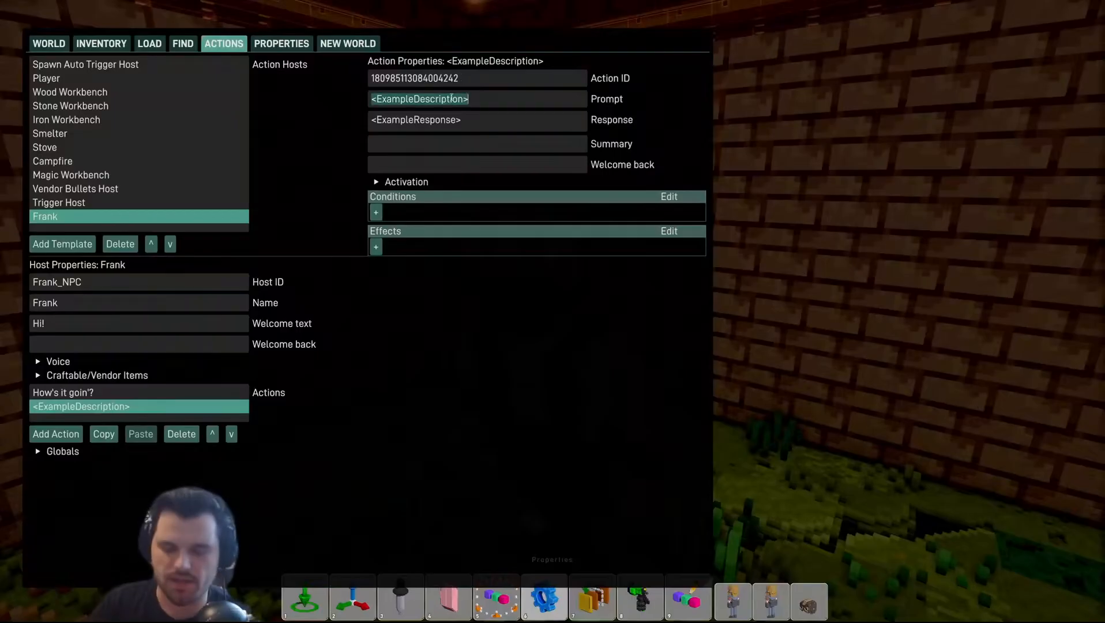
text(Fou)
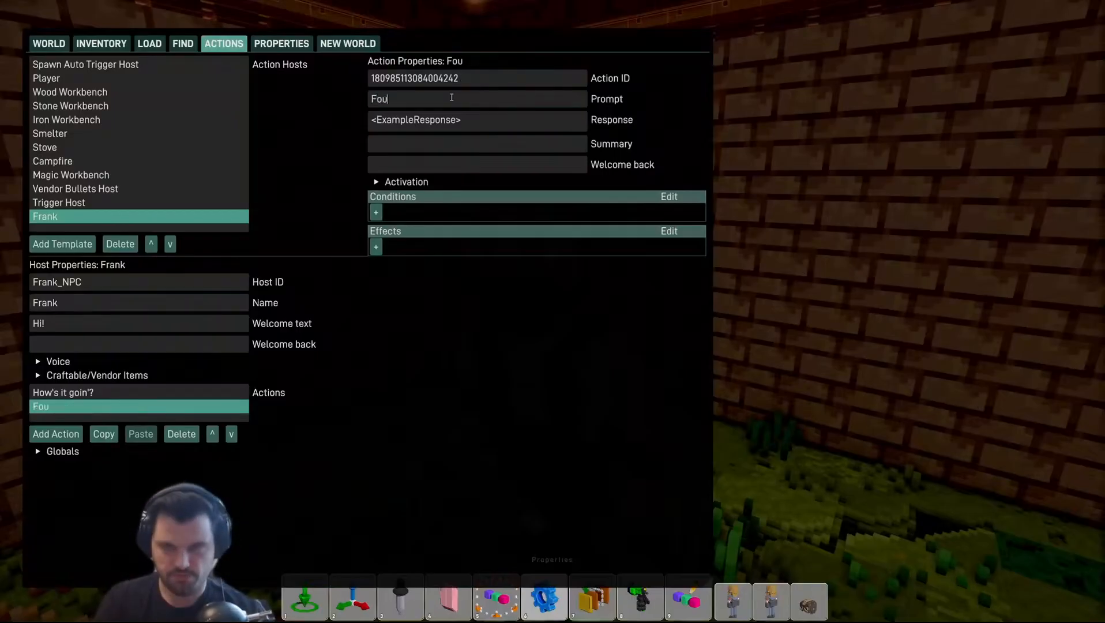
key(BackSpace)
key(BackSpace)
key(BackSpace)
text(Sure!)
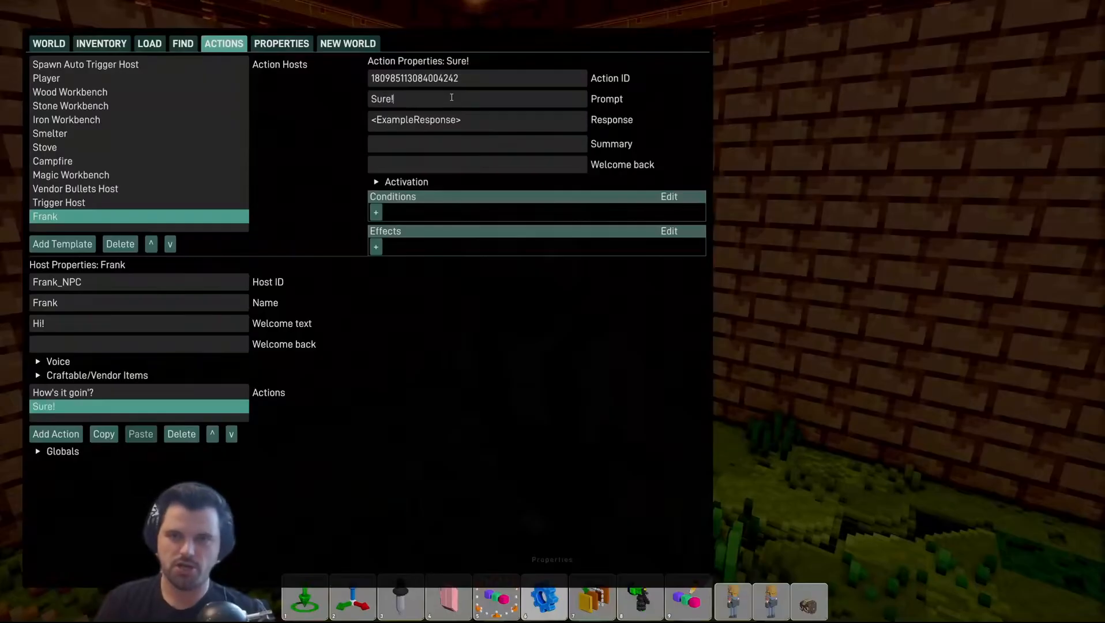
Step: Set the "Sure!" action's response to "Thanks, I left it somewhere outside I think." and add a third action to the Frank host
click(496, 128)
key(ctrl+a)
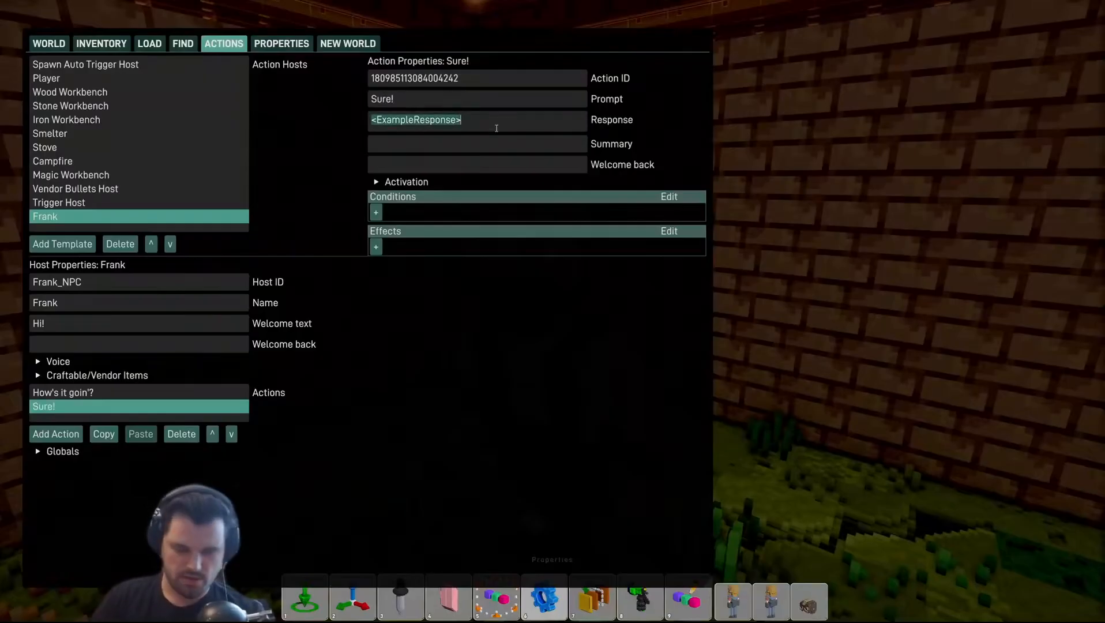
text(Thanks, I le)
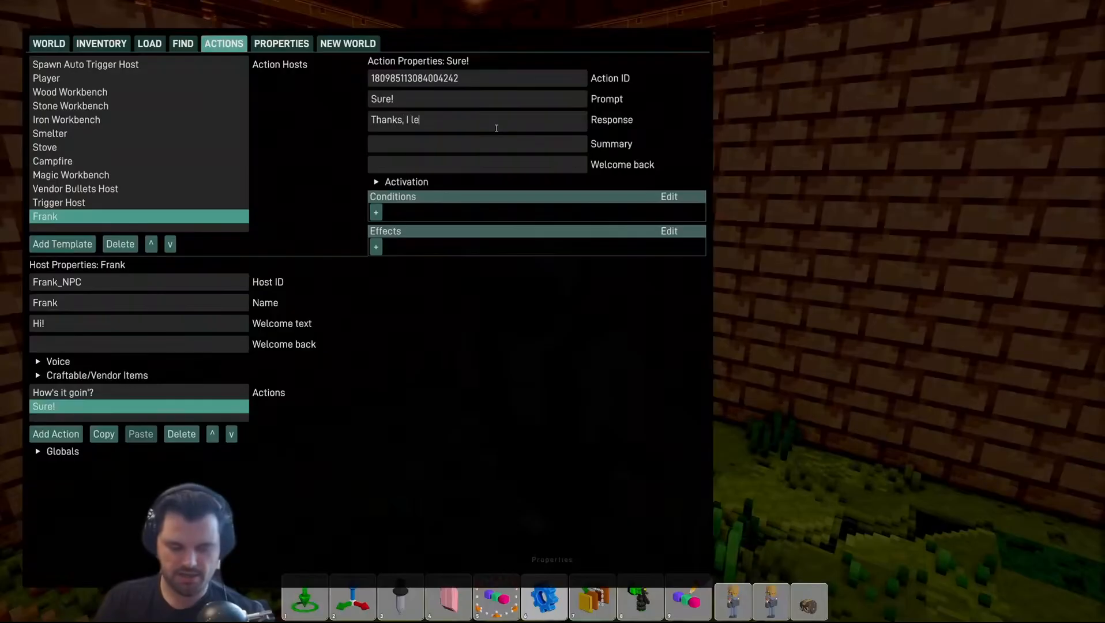
text(ft it somewhe)
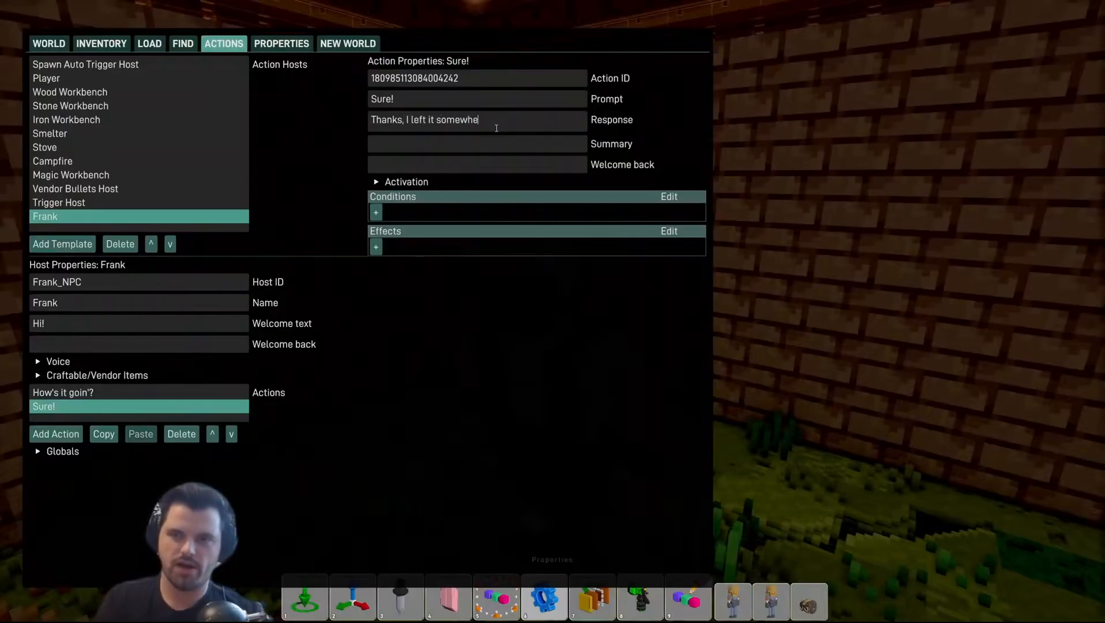
text(re)
key(Return)
text(outside I)
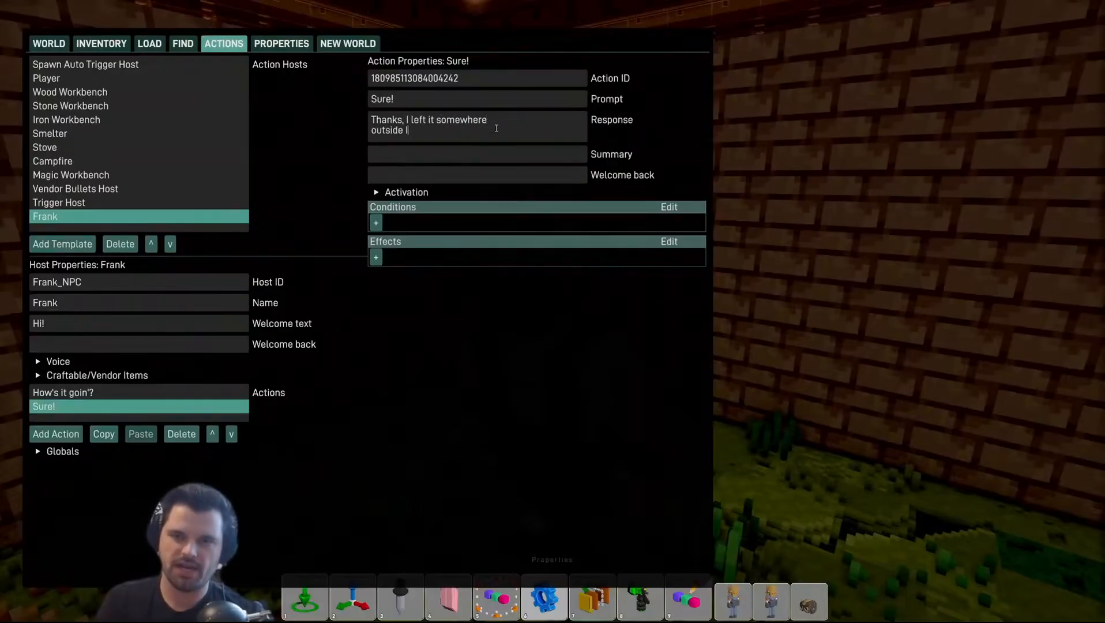
text( think.)
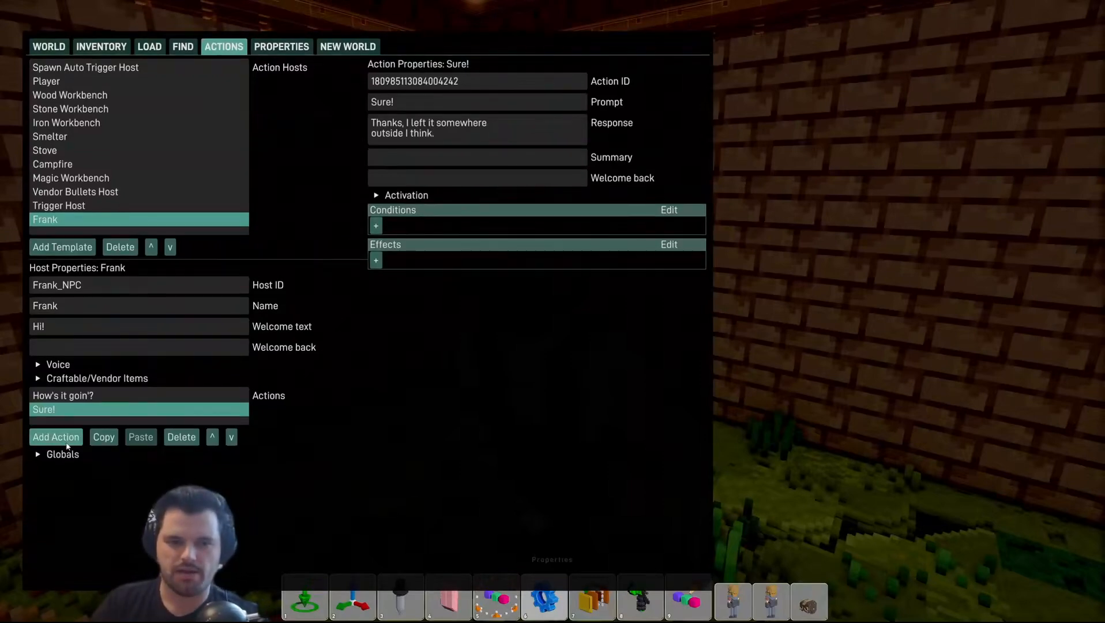
click(62, 438)
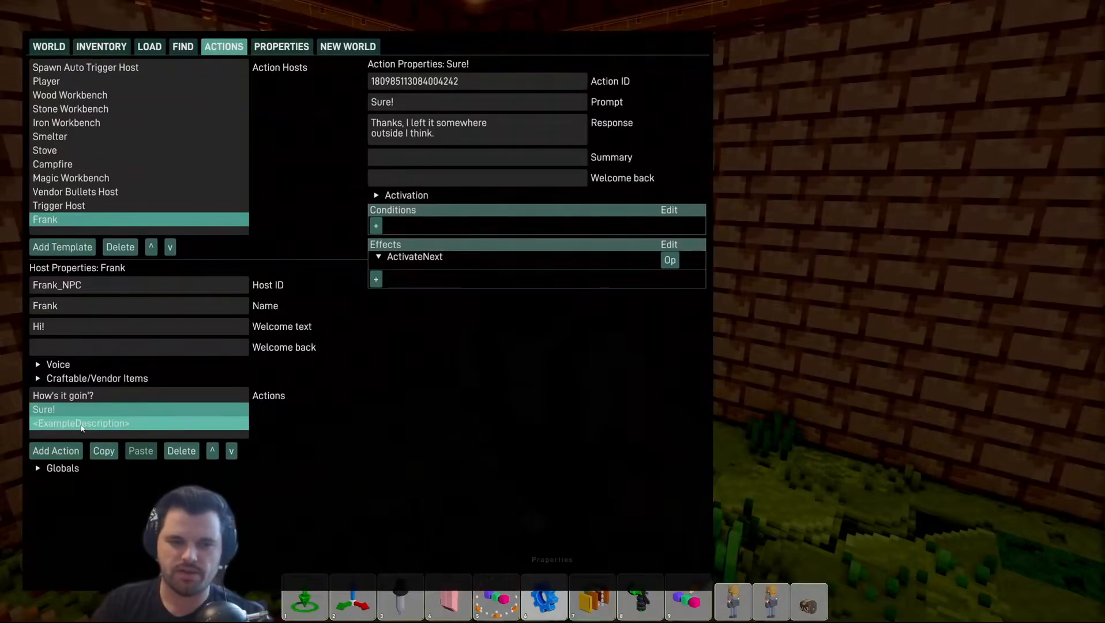
click(82, 425)
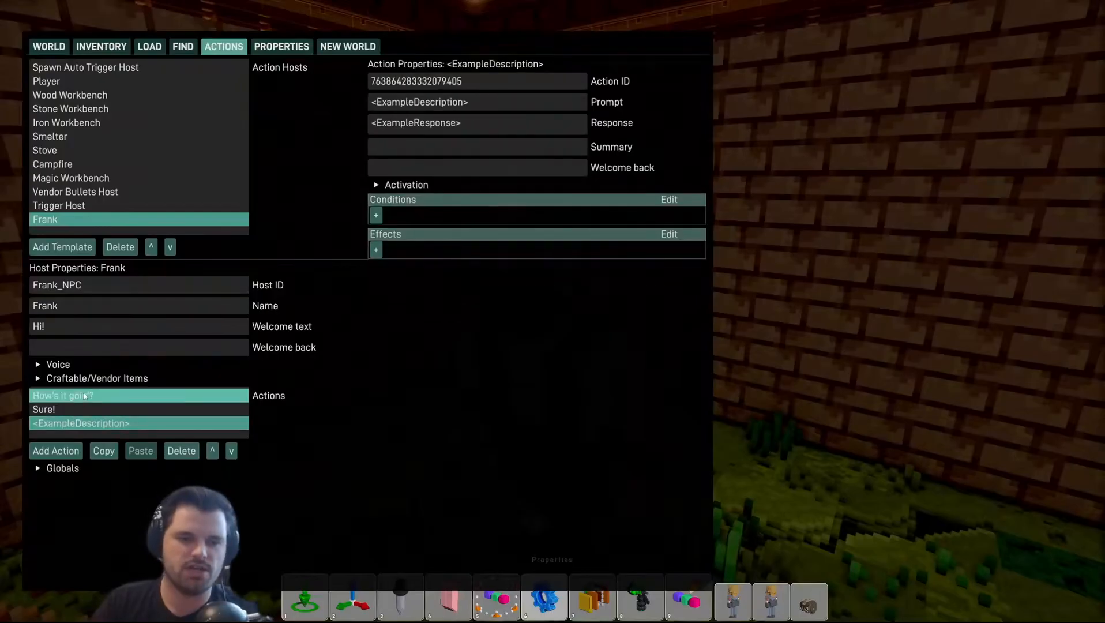
Step: Compare the activation settings and effects of the "How's it goin'?" and "Sure!" actions
click(89, 397)
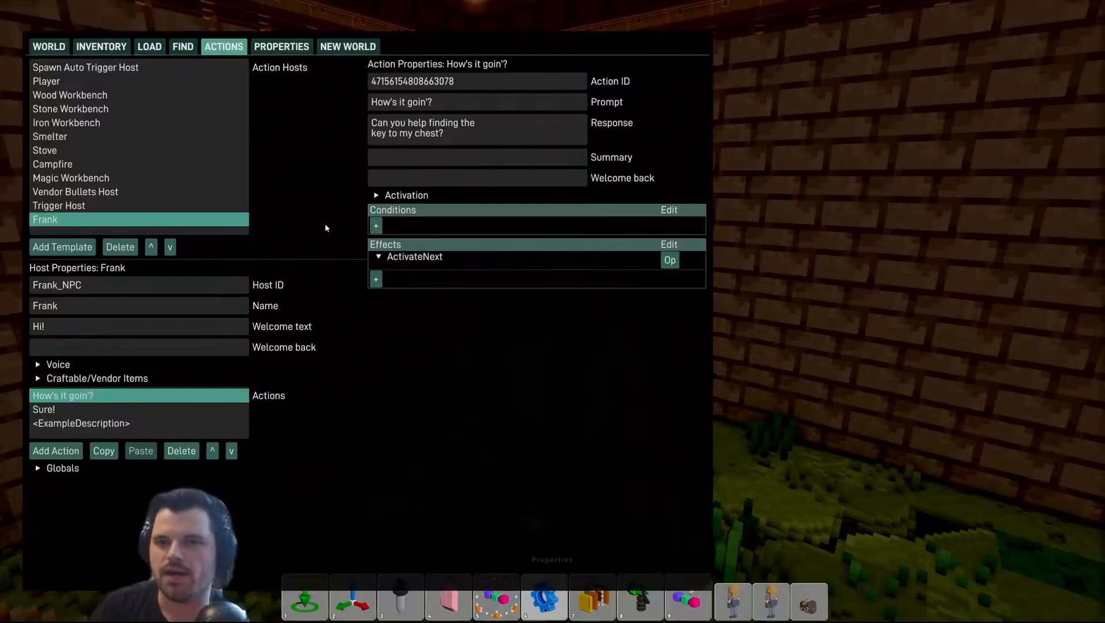
click(366, 195)
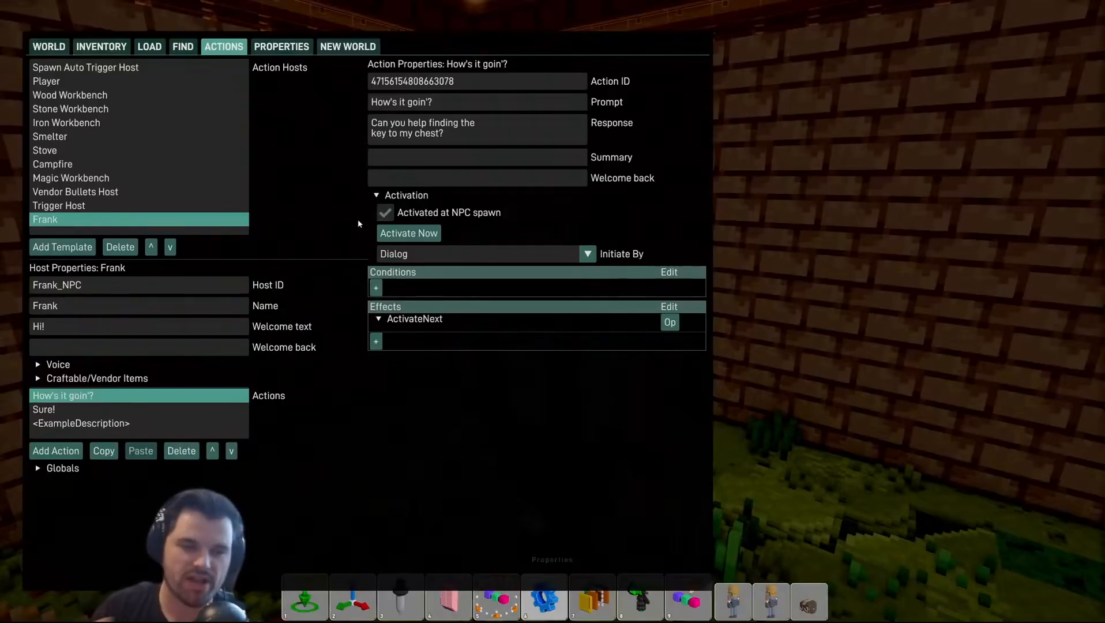
click(128, 409)
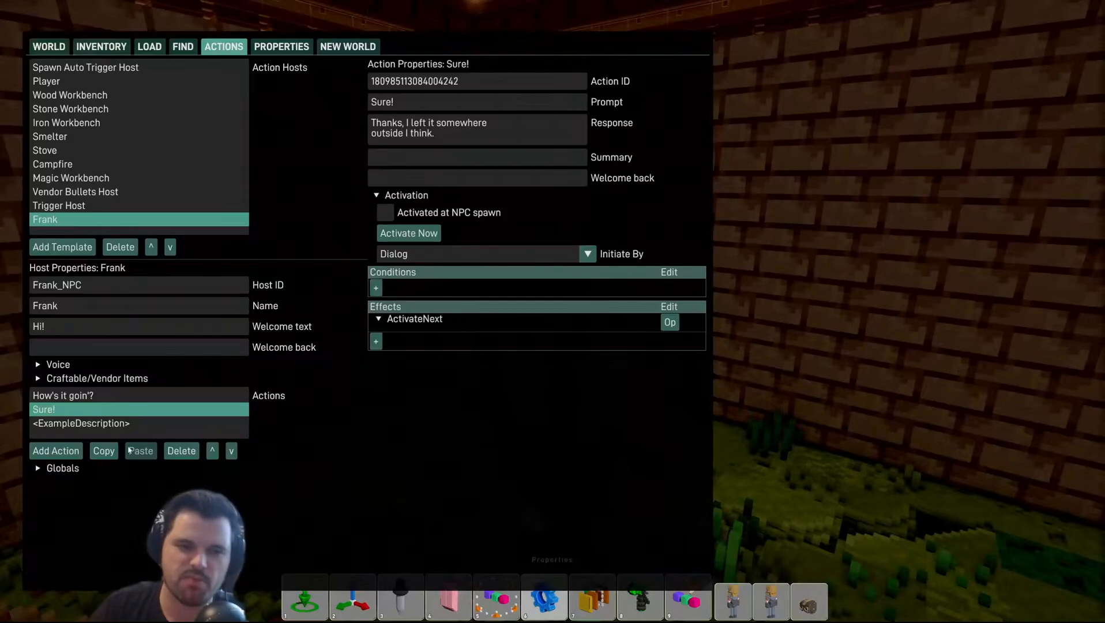
click(51, 395)
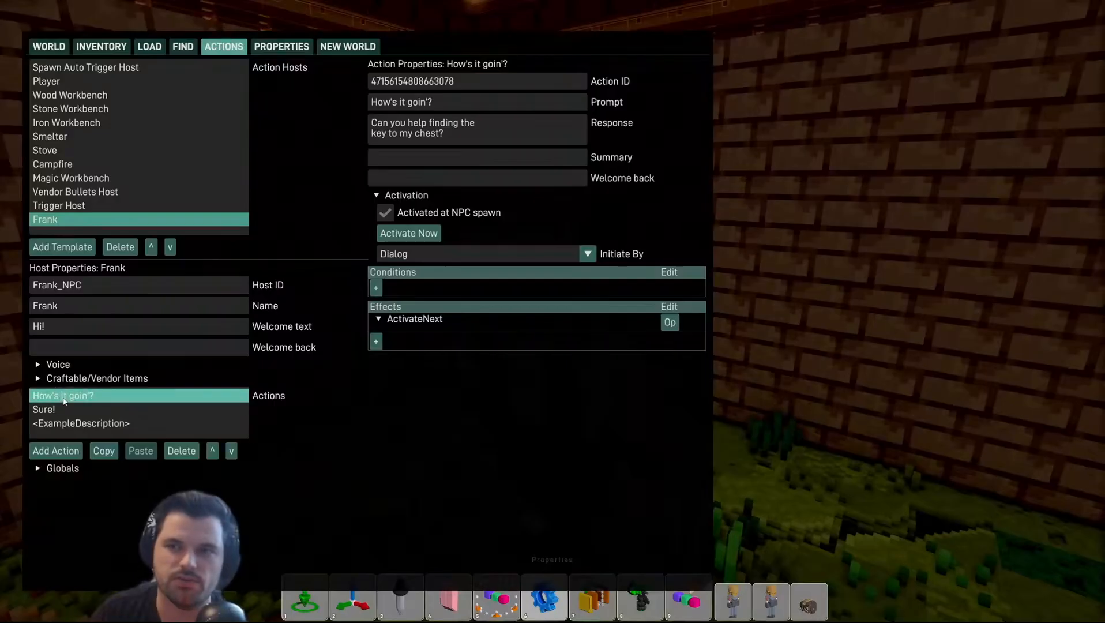
click(106, 415)
click(113, 396)
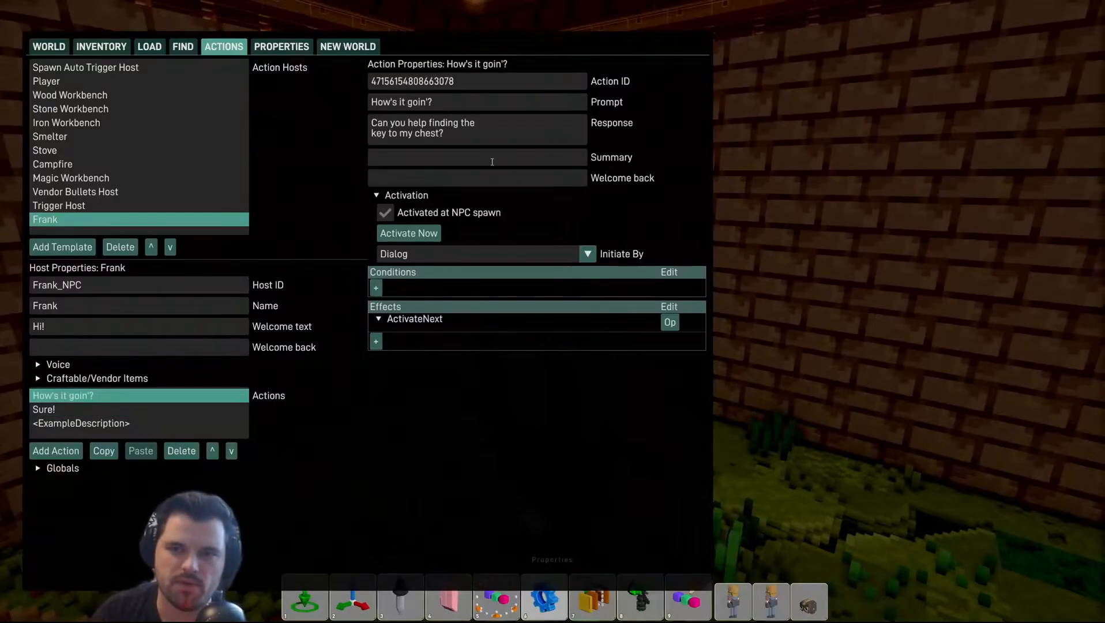
click(101, 413)
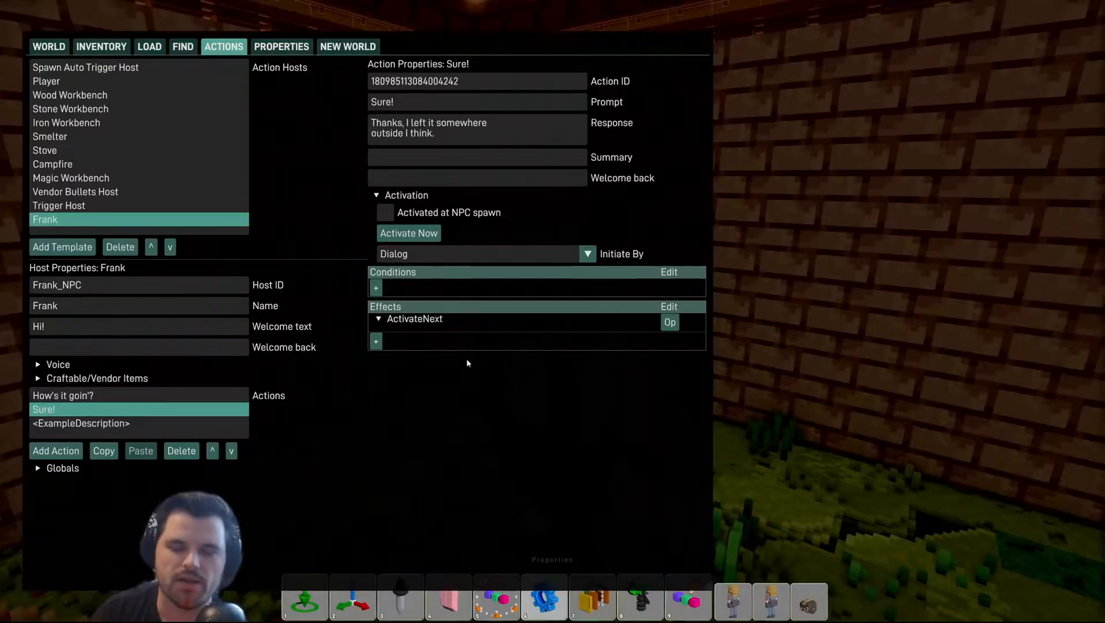
click(98, 398)
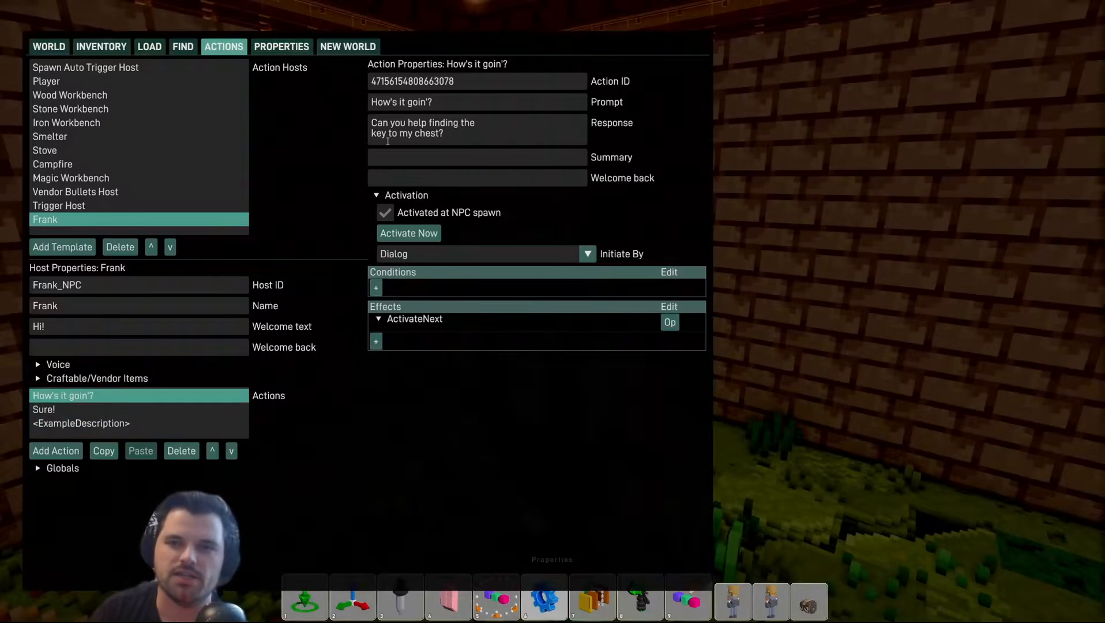
click(63, 409)
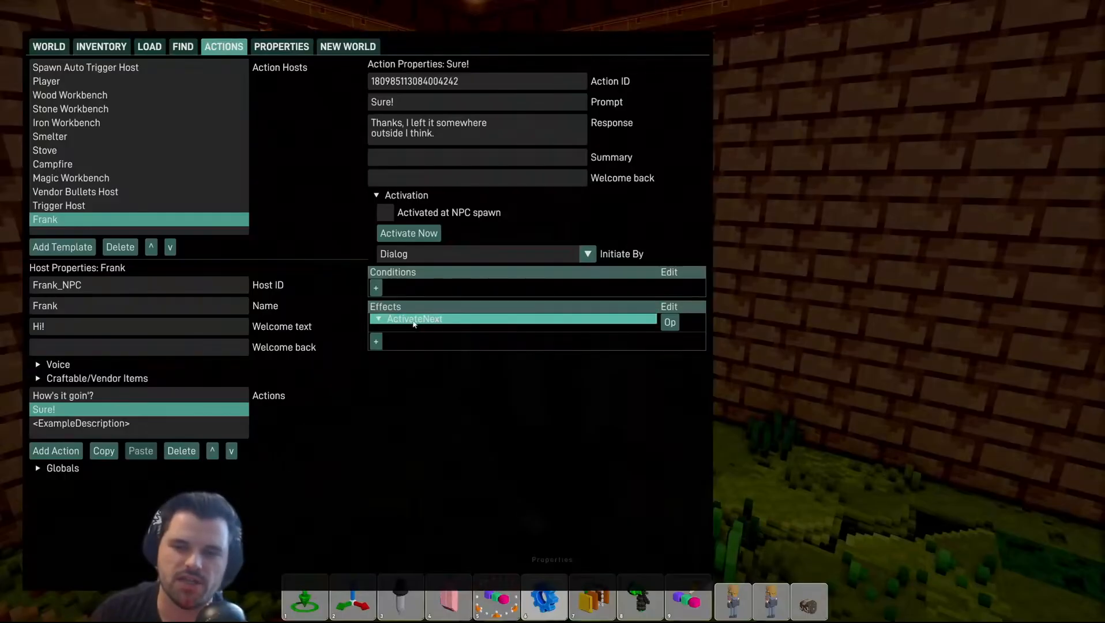
Step: Set the third action's prompt to "I found your key!" and its response to "Wow thanks!"
click(52, 426)
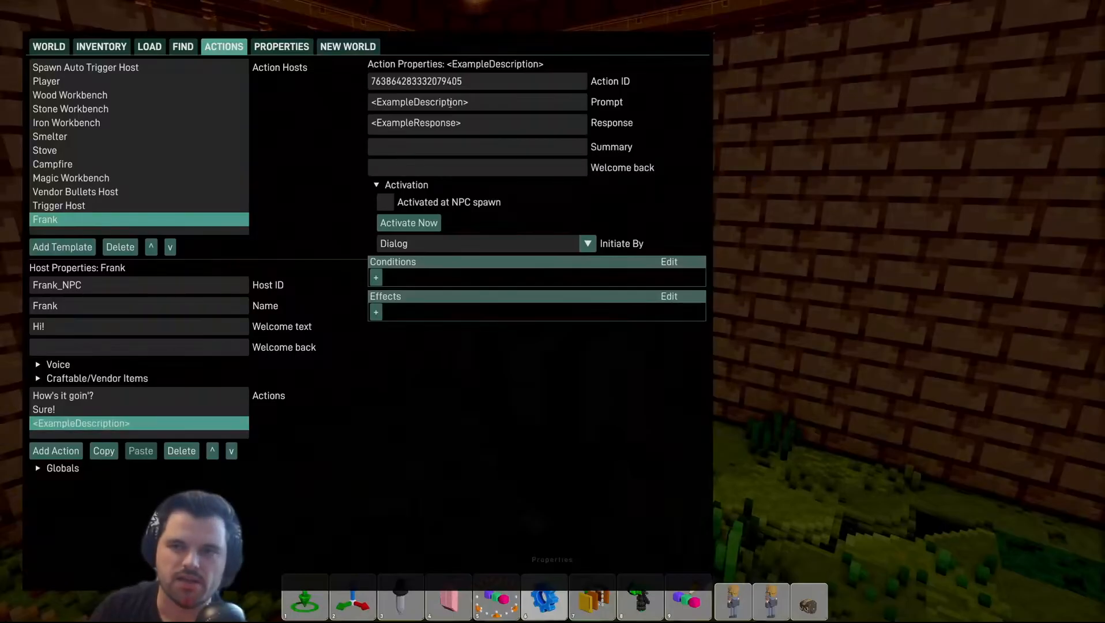
click(450, 103)
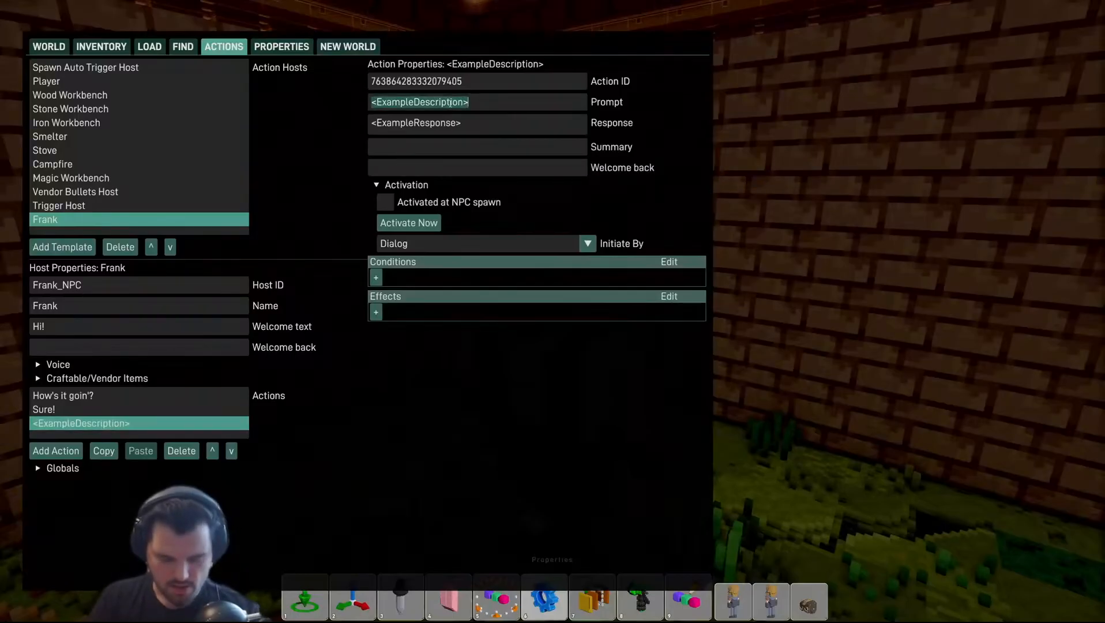
text(I found your ke)
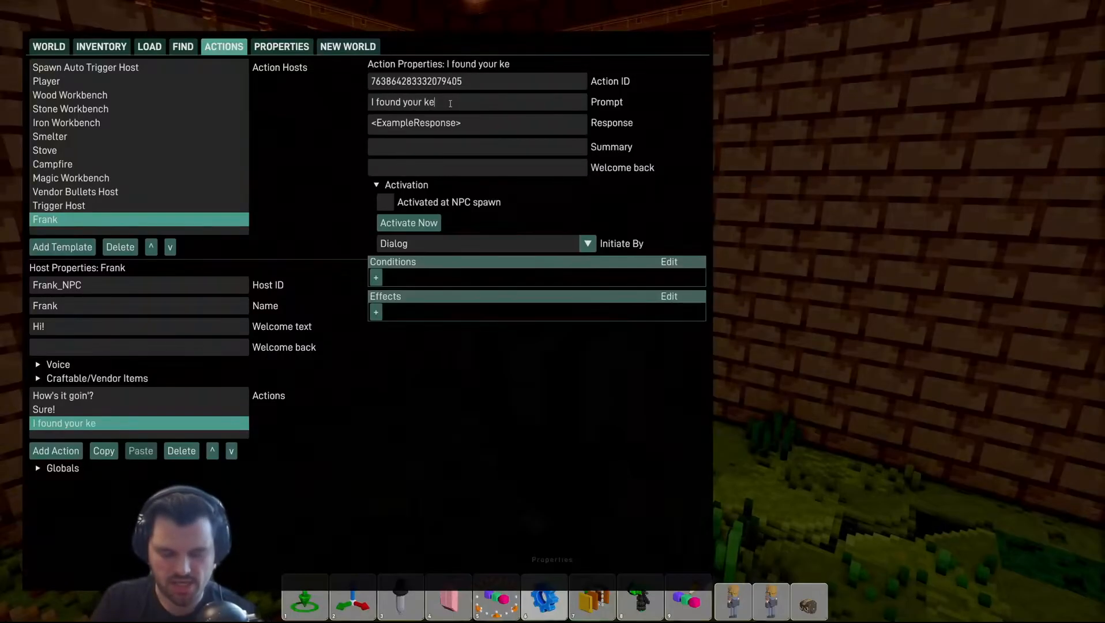
text(y!)
click(466, 129)
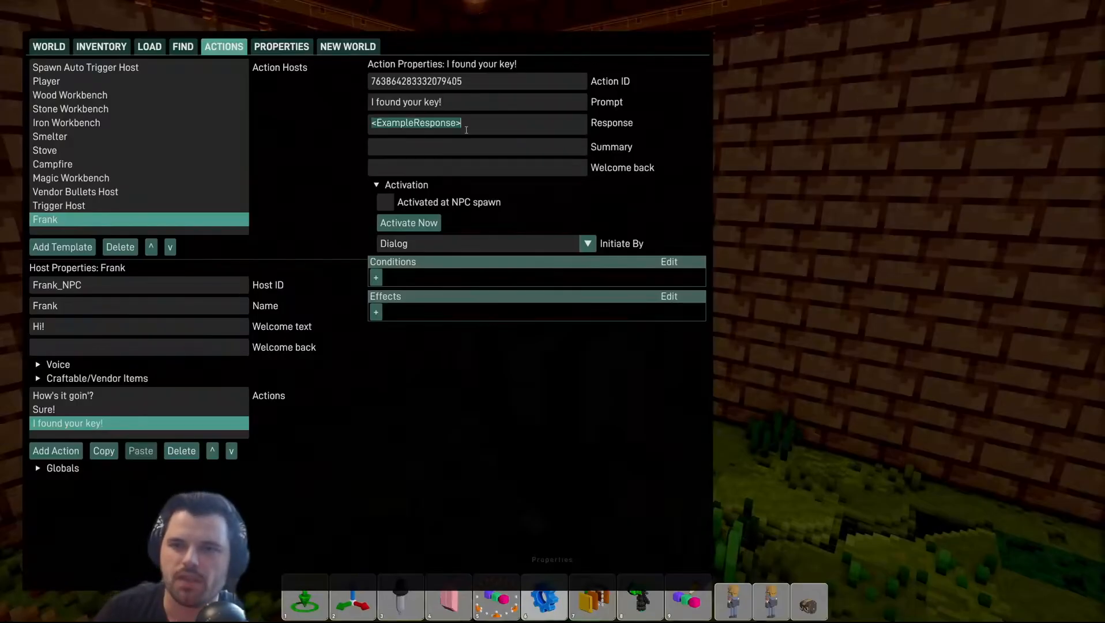
text(Wow than)
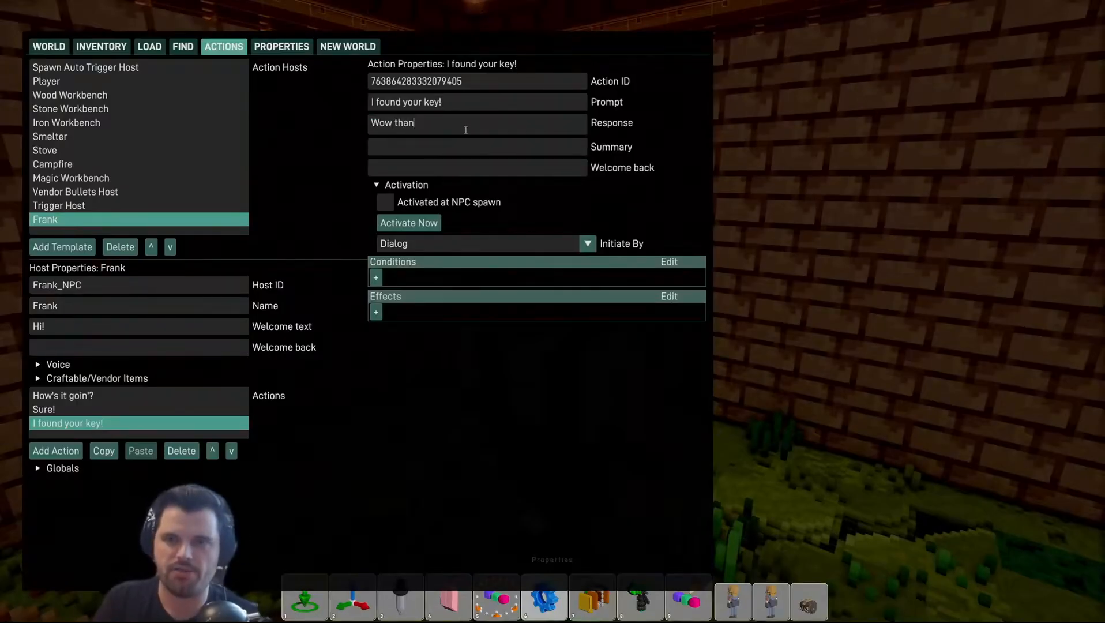
text(ks!)
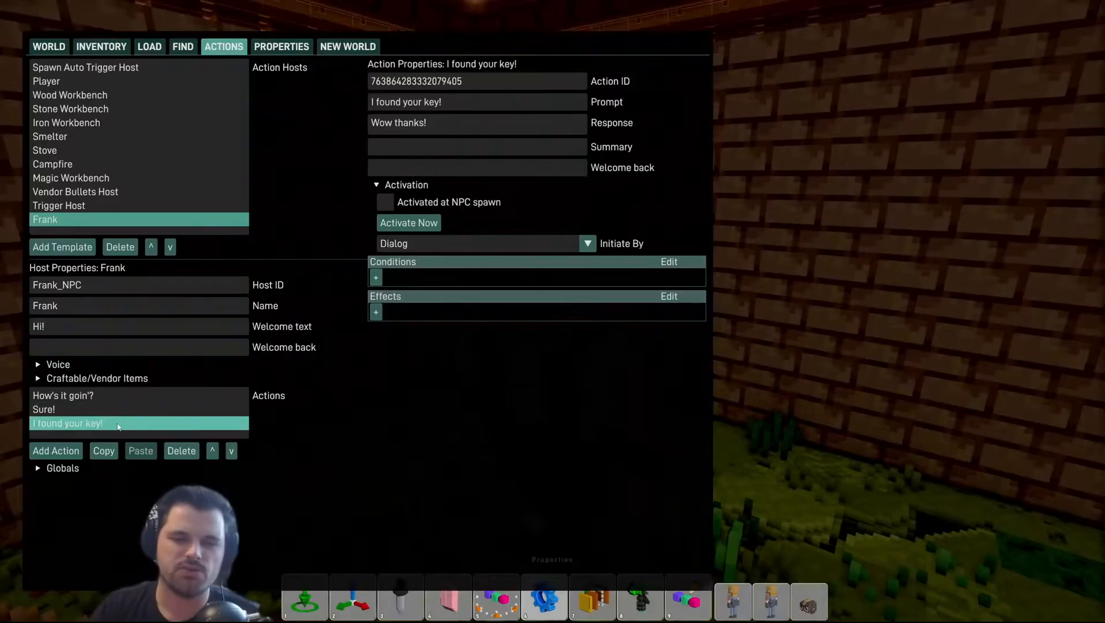
Step: Add a RequireItem condition to Frank's "I found your key!" action
click(63, 395)
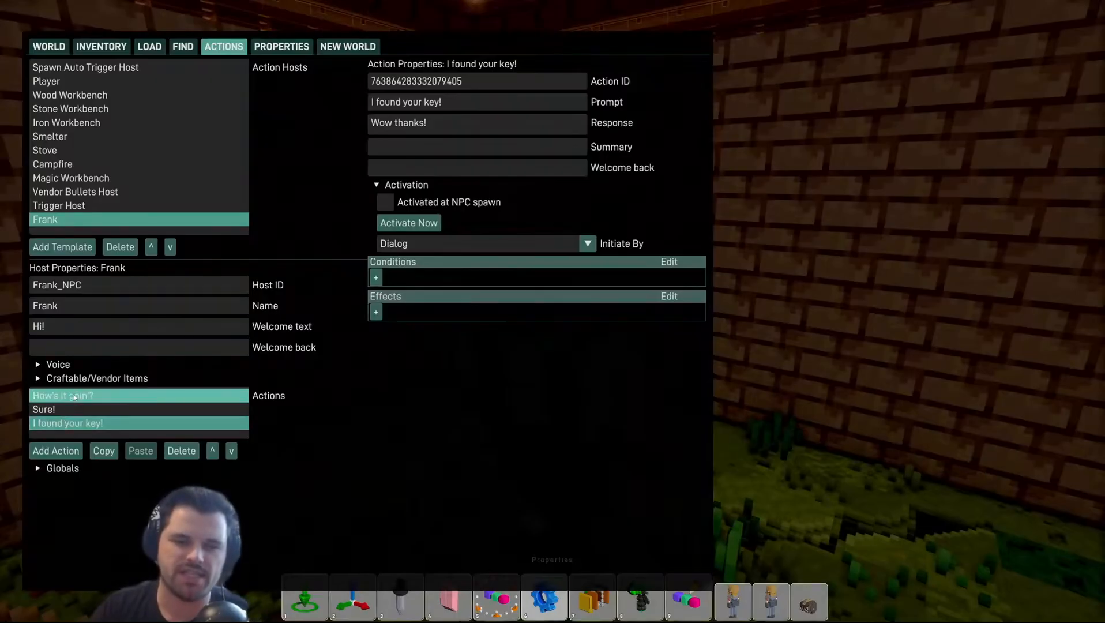
click(69, 411)
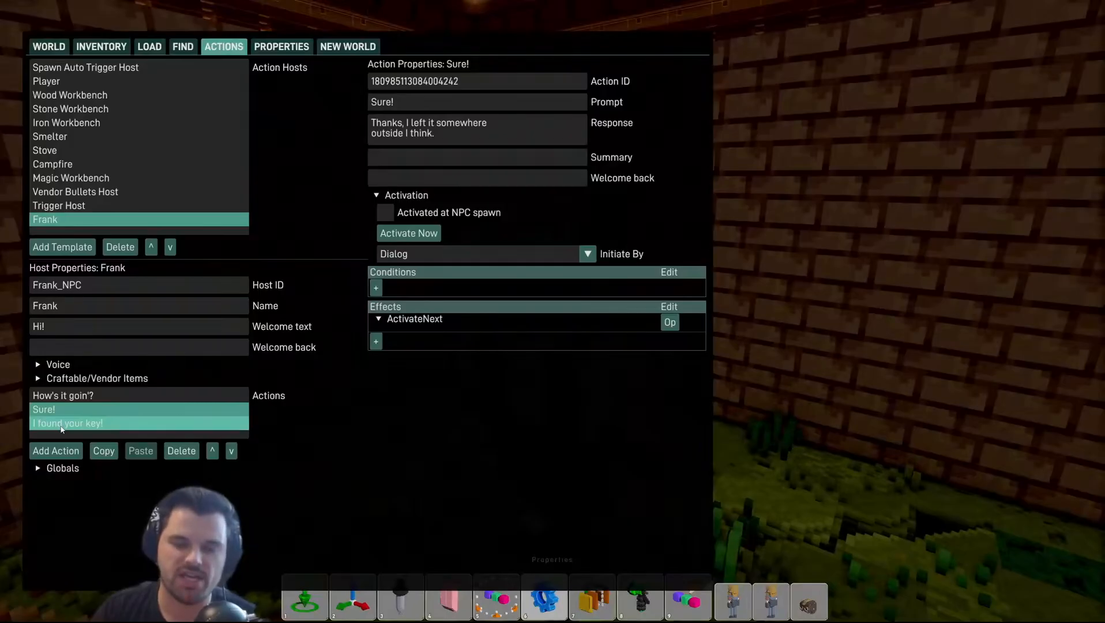
click(62, 424)
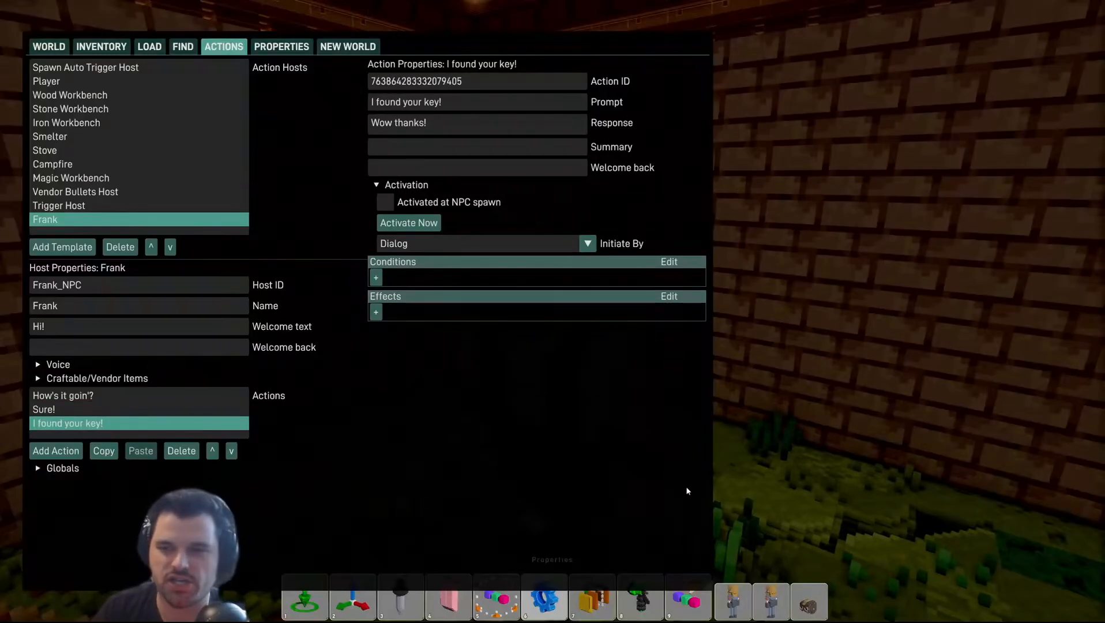
click(377, 278)
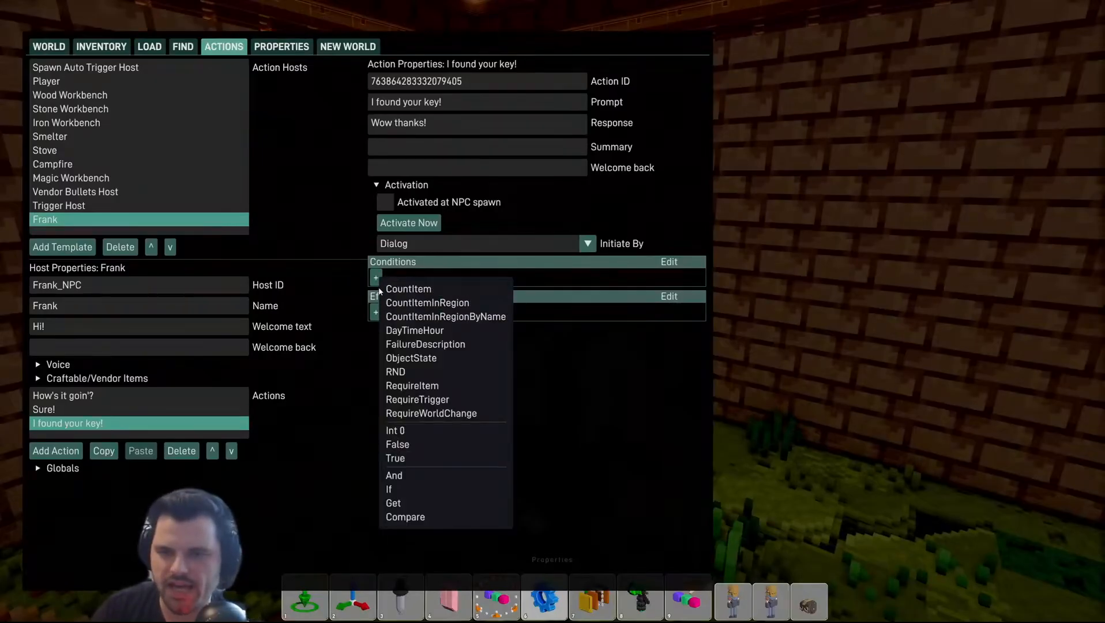
click(433, 386)
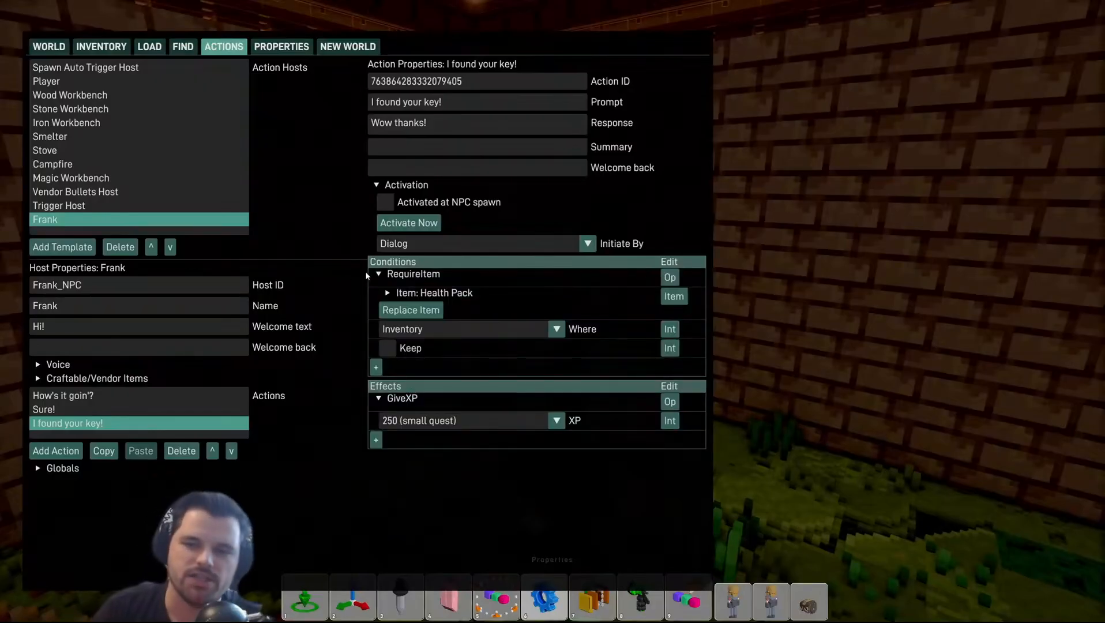
Step: Replace the required Health Pack in the condition with the Orange Key, searching the items for "key"
click(446, 293)
click(441, 294)
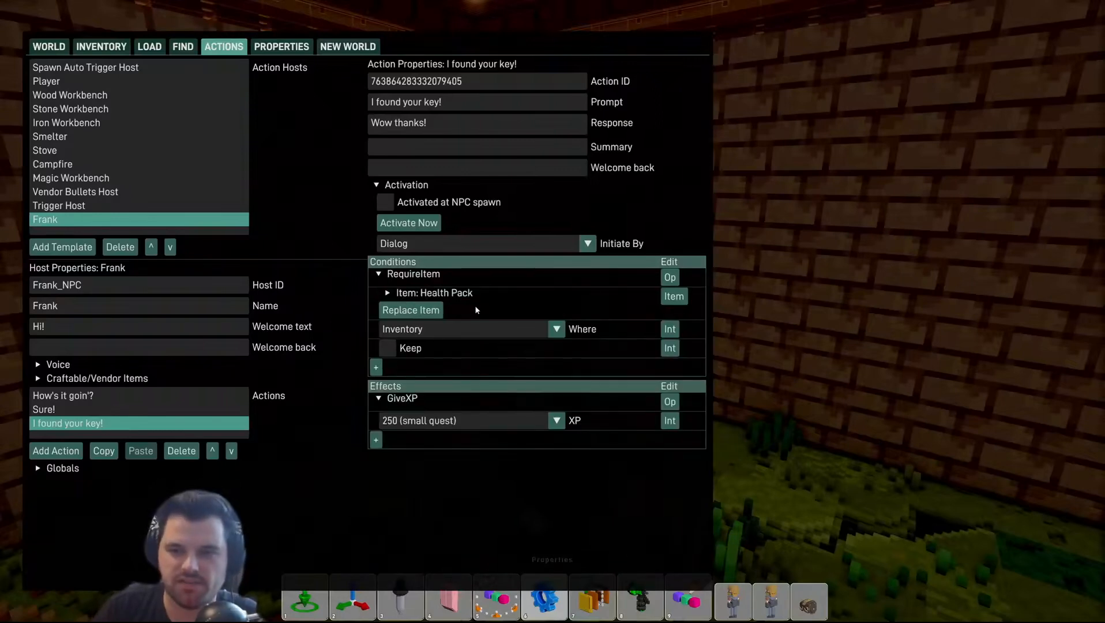
click(421, 312)
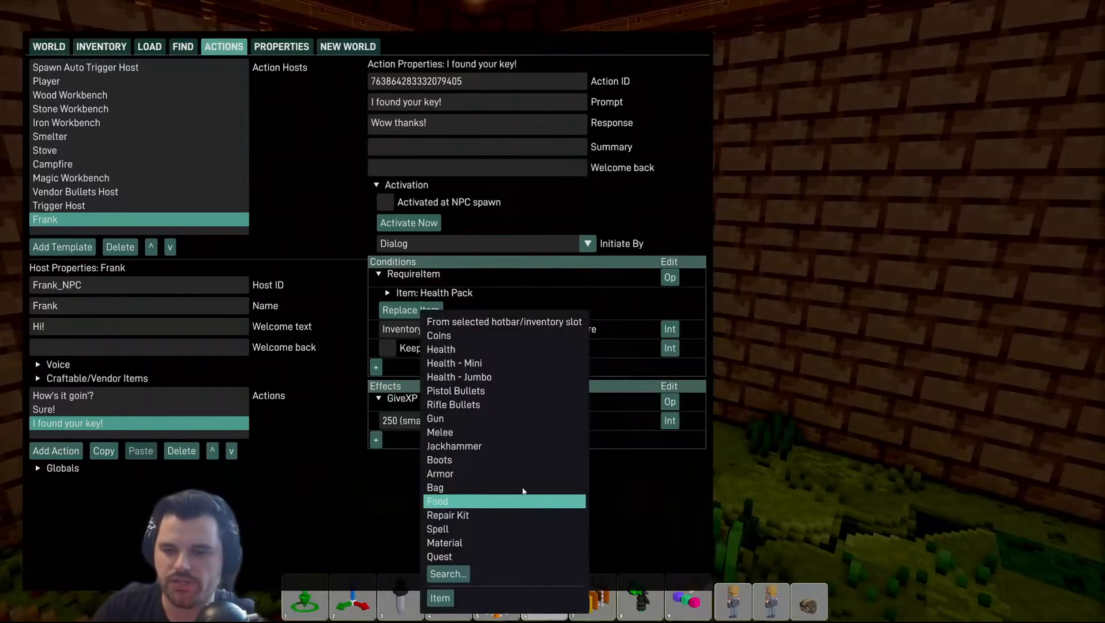
click(461, 575)
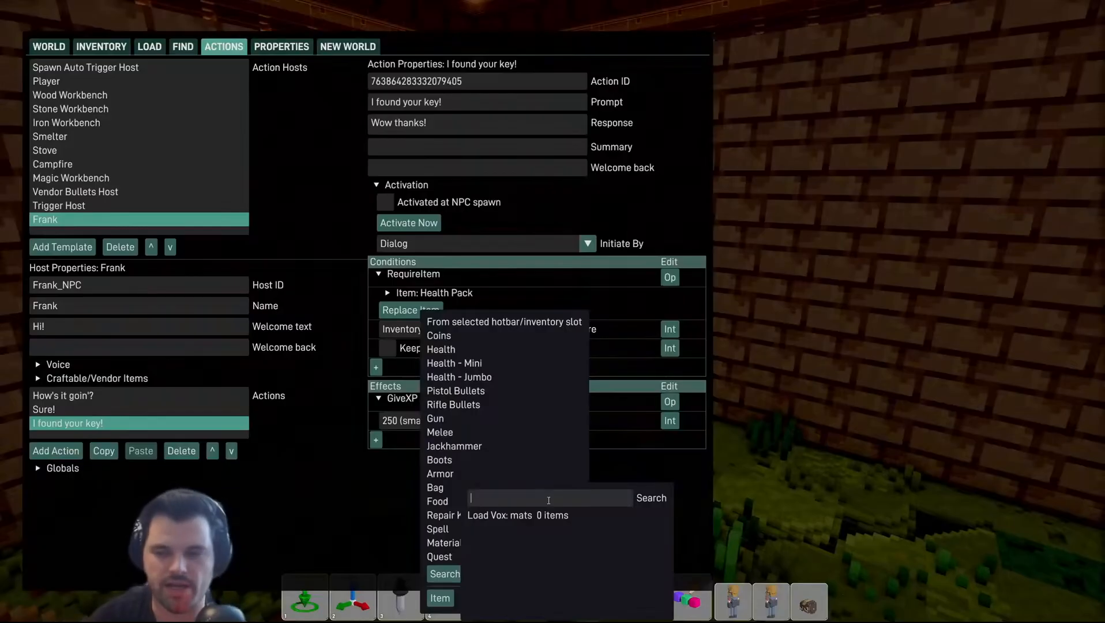
click(387, 550)
click(408, 312)
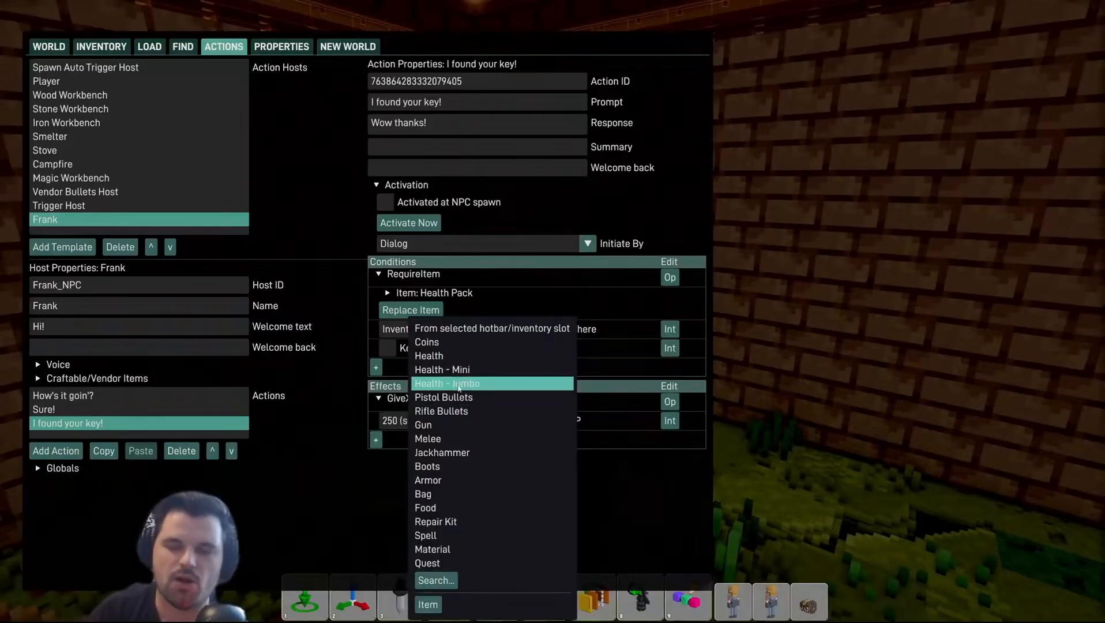
click(436, 581)
text(key)
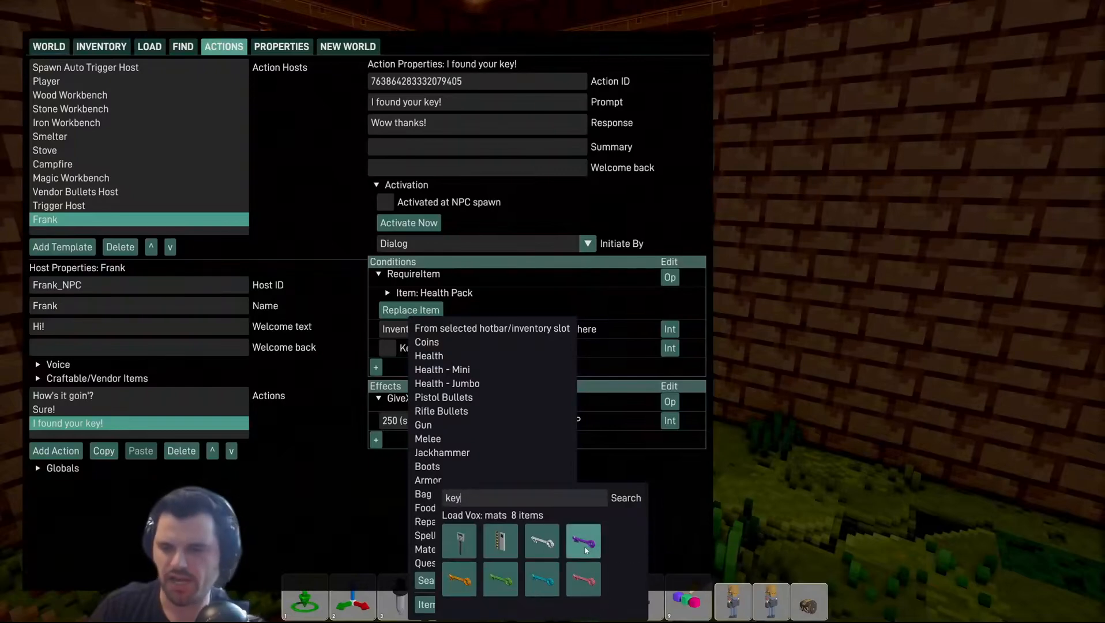
click(459, 578)
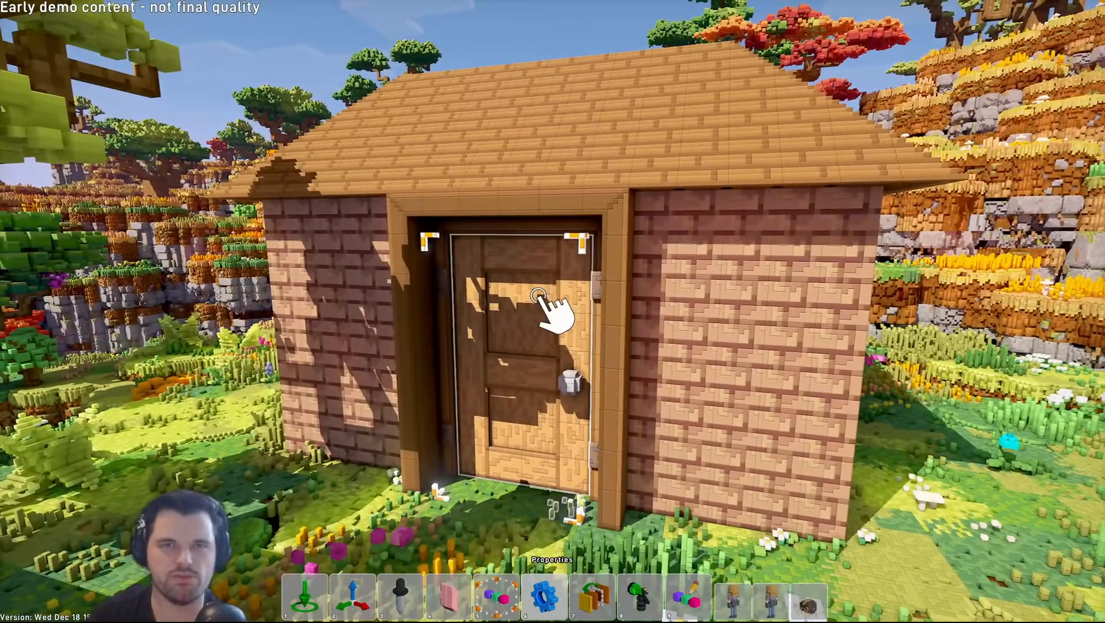
Step: Save the world, enter play mode, and walk into the brick house to approach Frank
key(s)
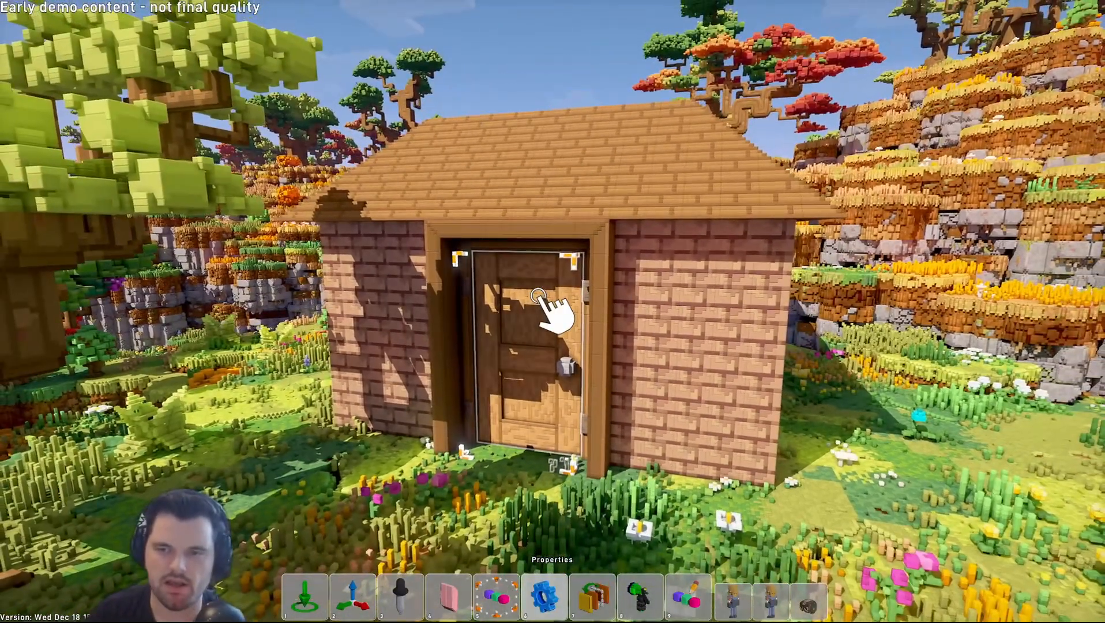
key(ctrl+s)
key(w)
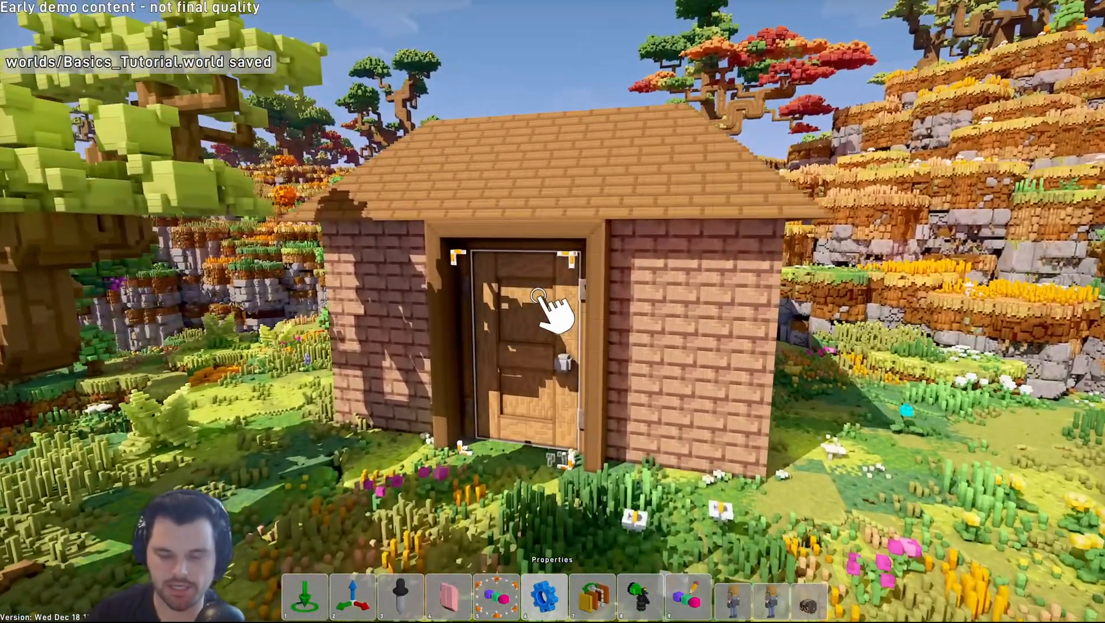
key(F5)
key(w)
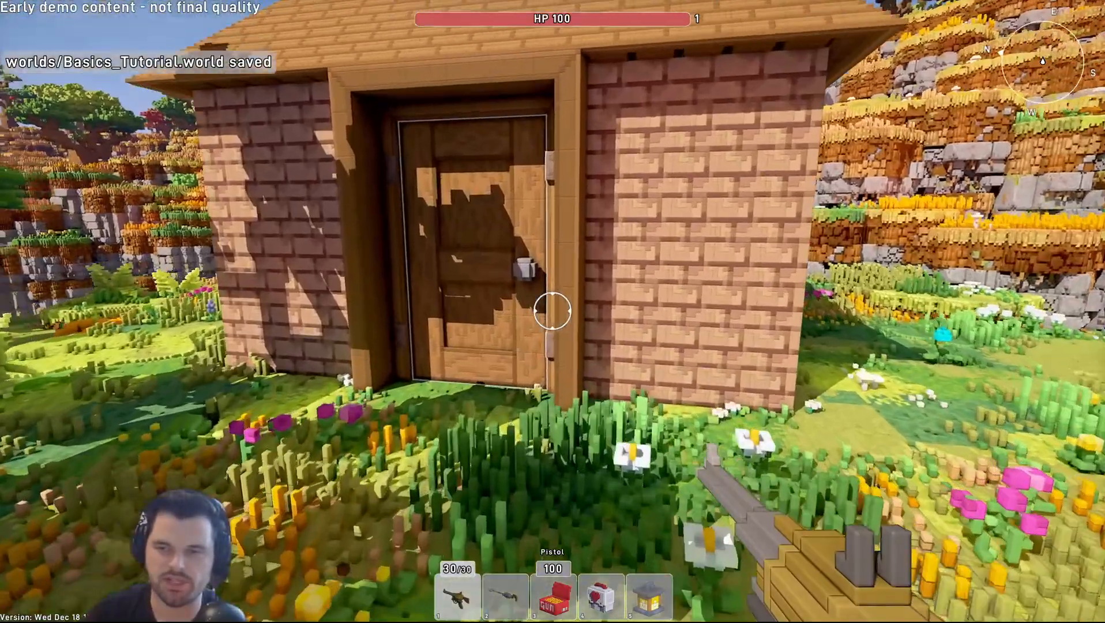
key(s)
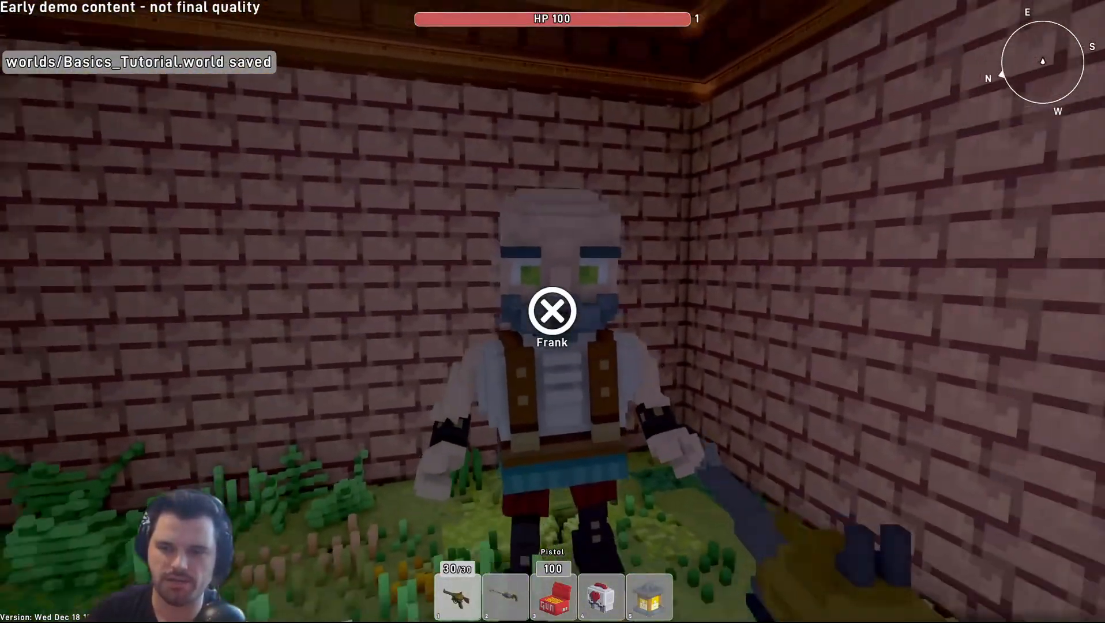
key(a)
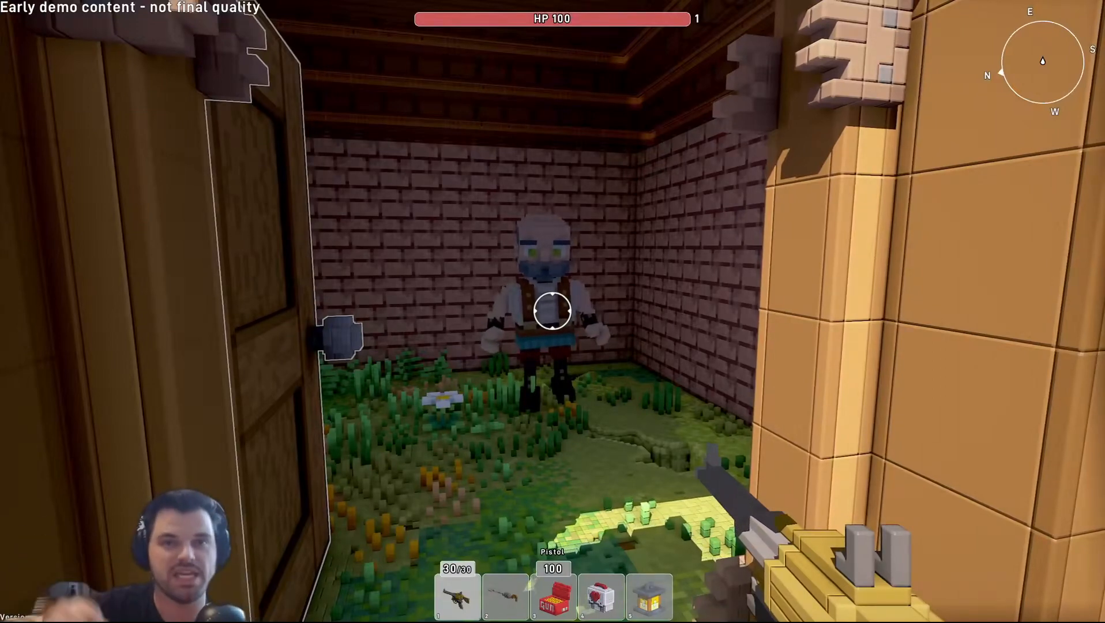
key(w)
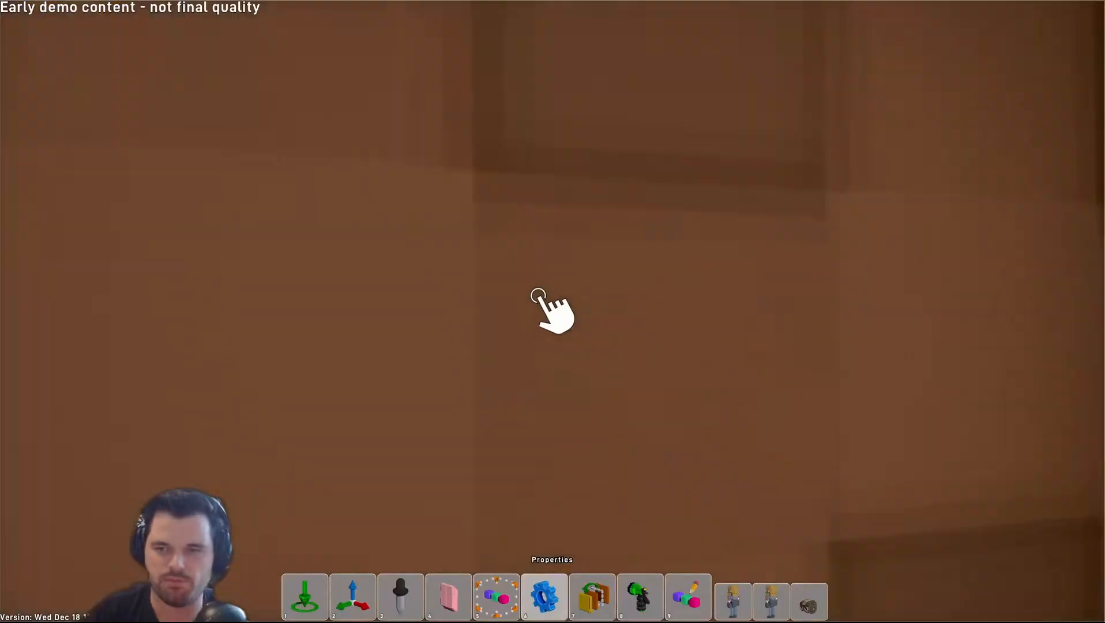
Step: Examine Frank's "How's it goin'?" action and his NPC properties, including the Host ID and quest state reset
key(w)
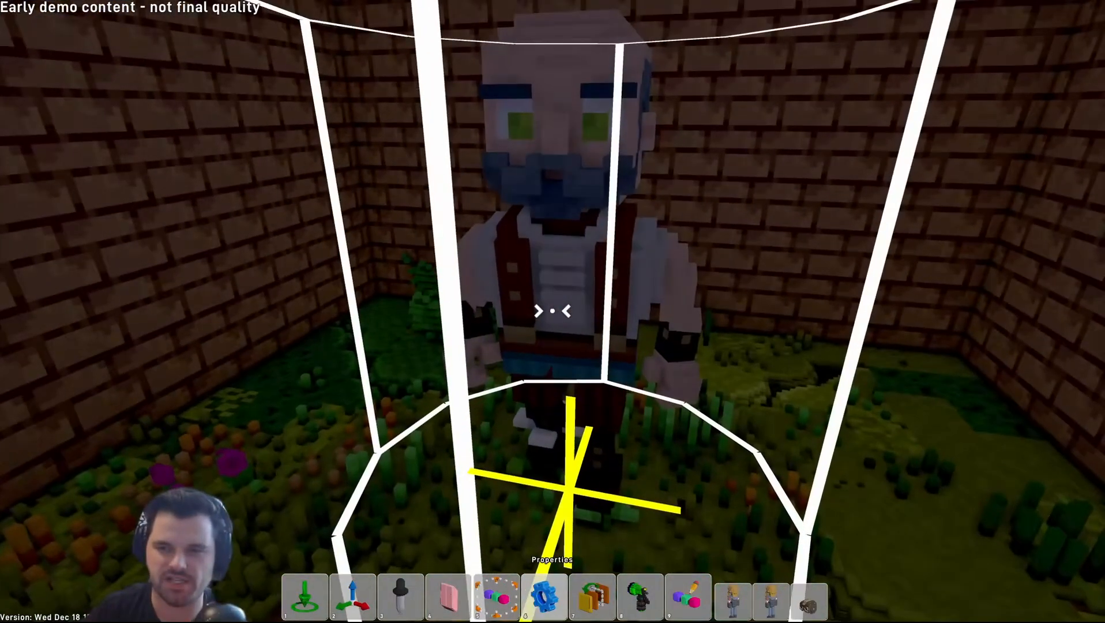
click(552, 311)
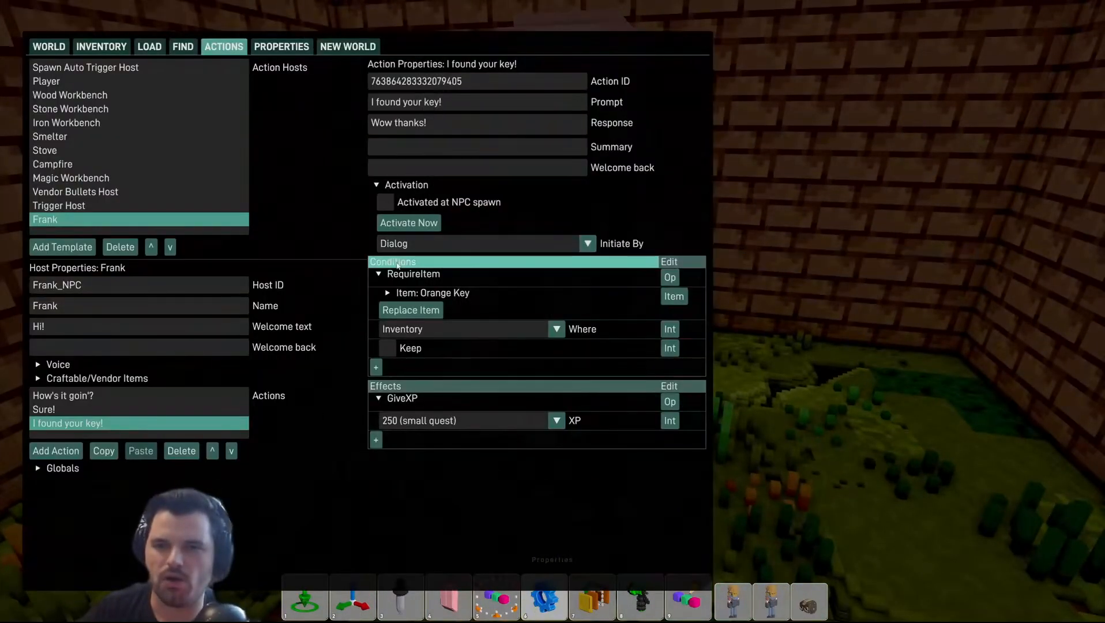
click(101, 395)
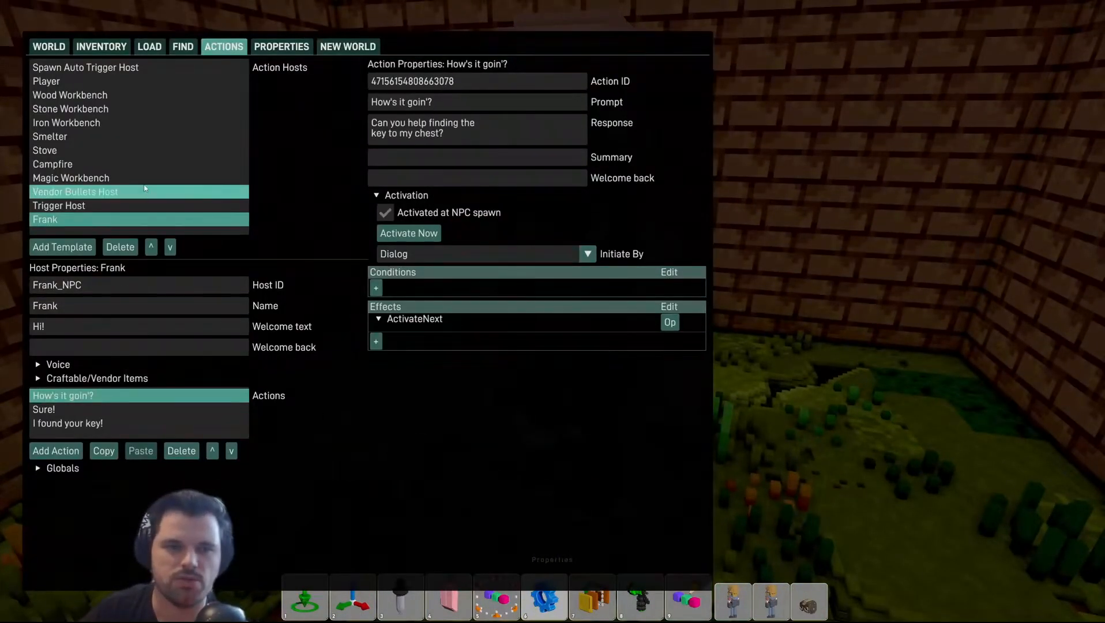
key(Escape)
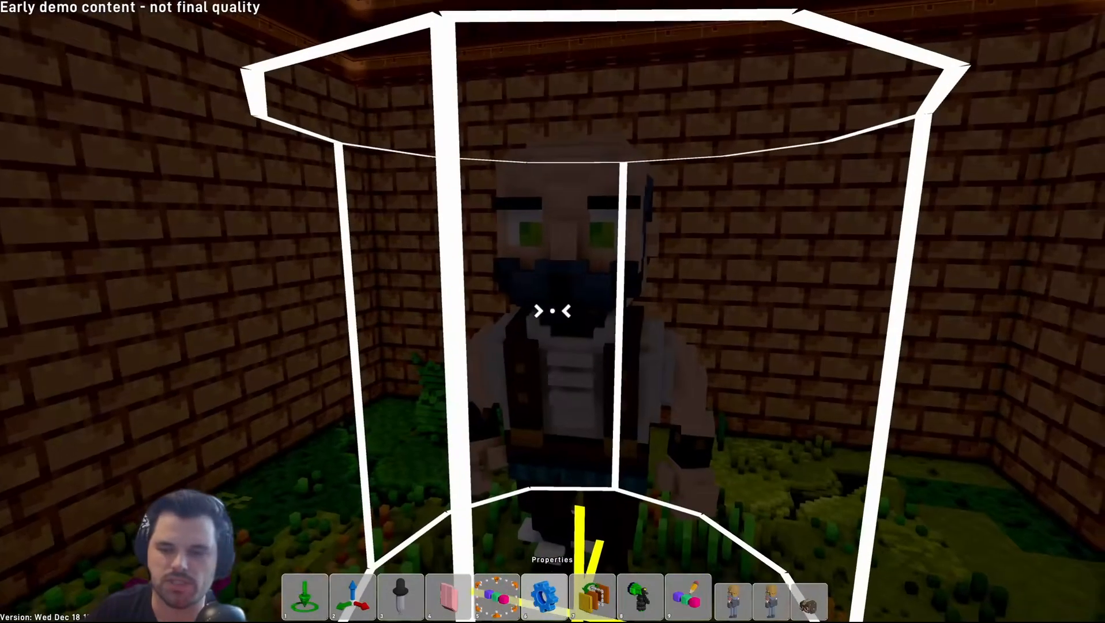
click(553, 311)
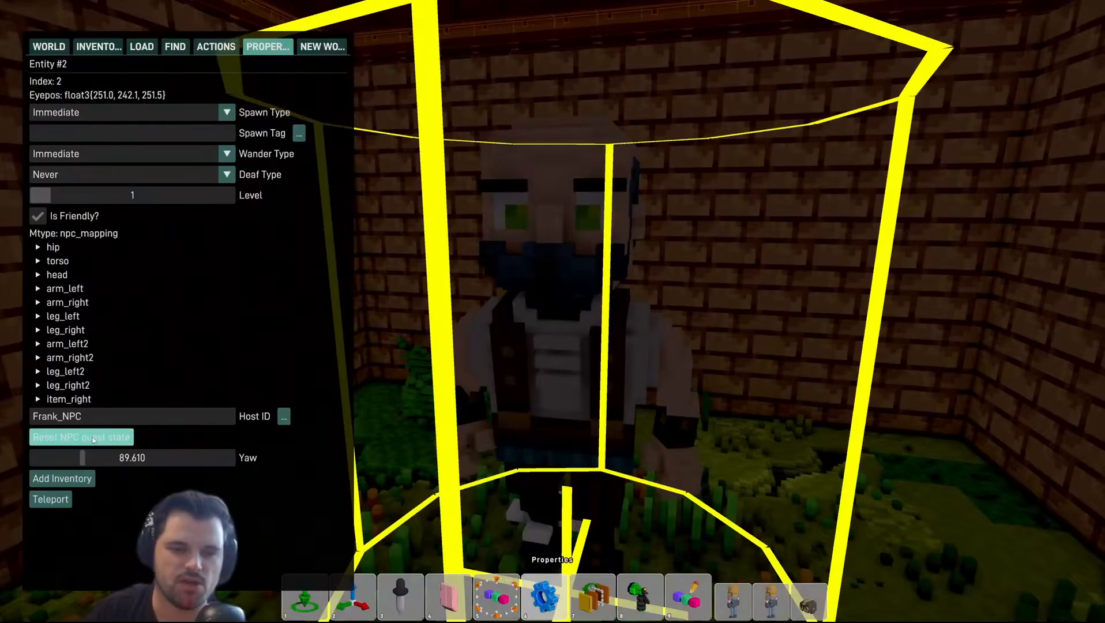
key(Escape)
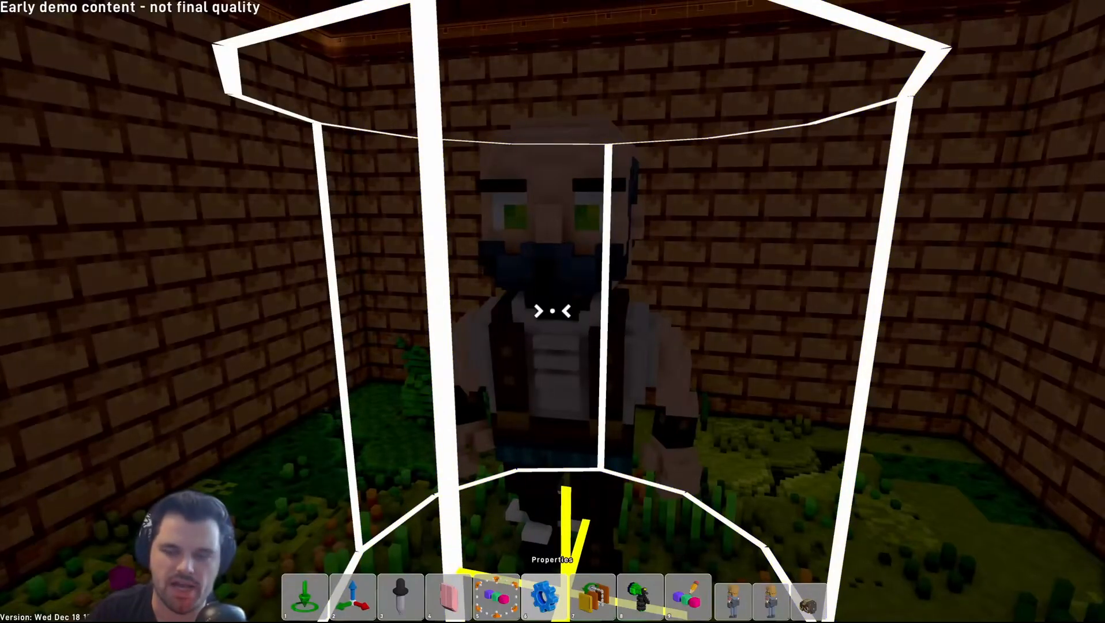
click(553, 310)
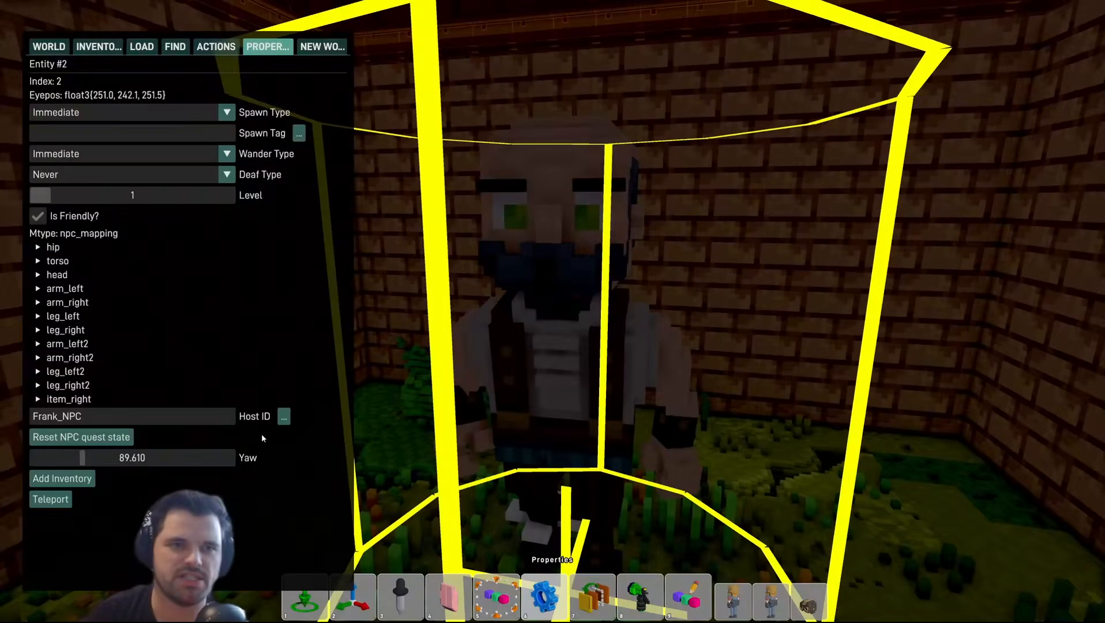
key(Escape)
key(Escape)
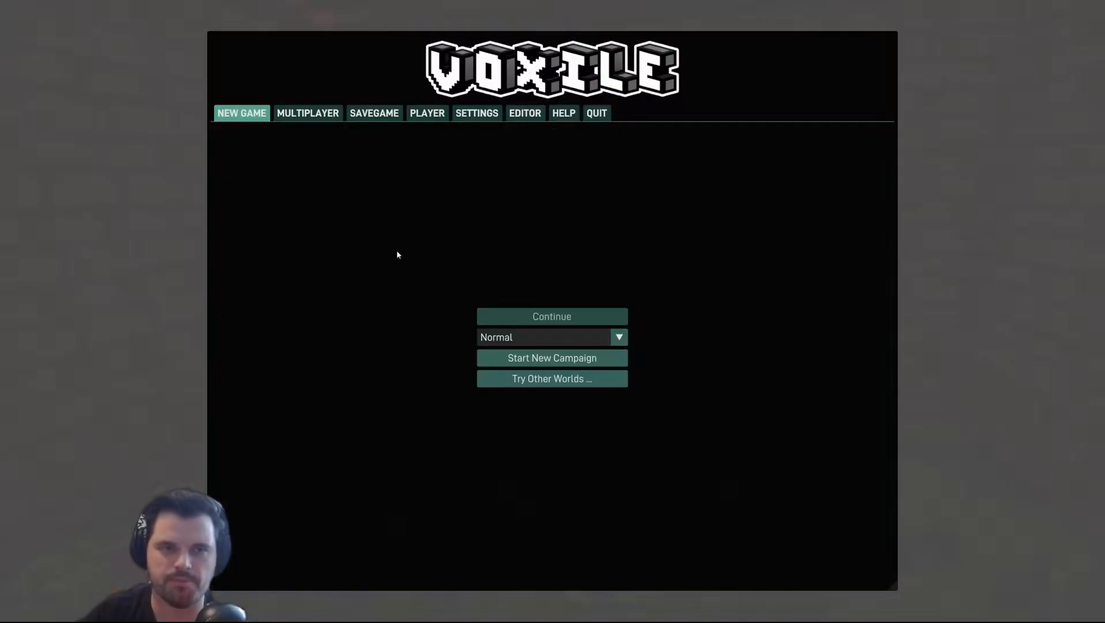
key(Escape)
key(Tab)
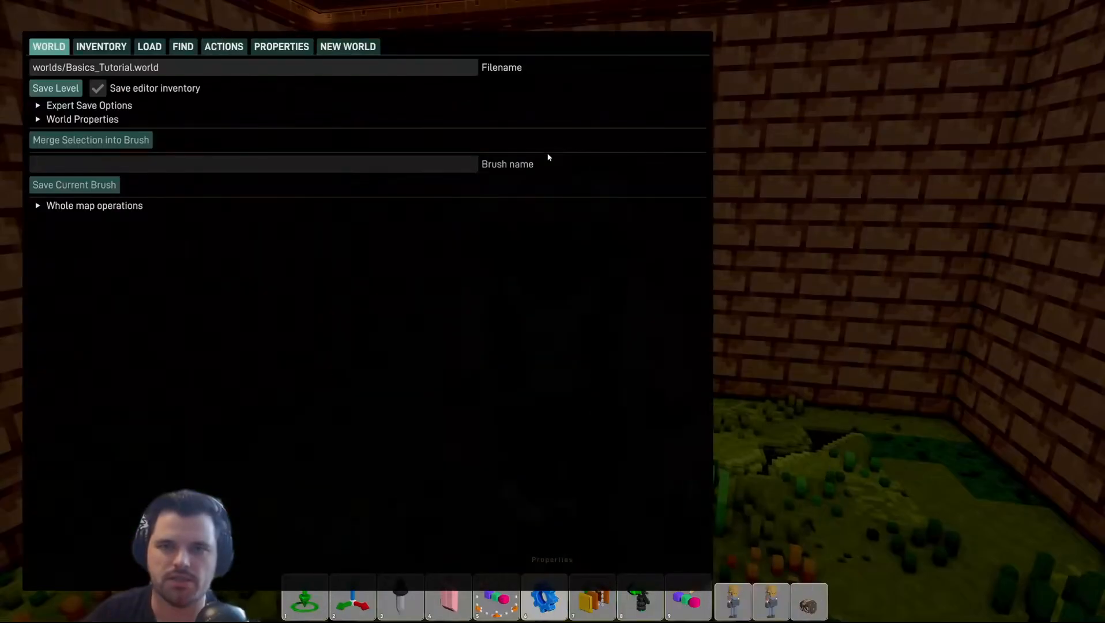
key(Escape)
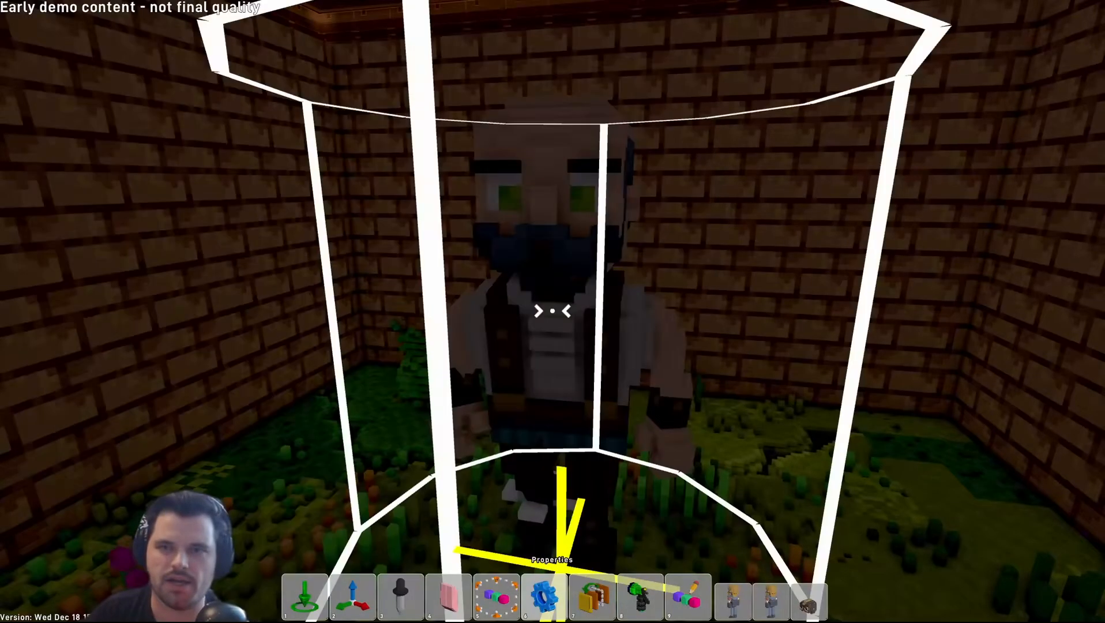
key(Escape)
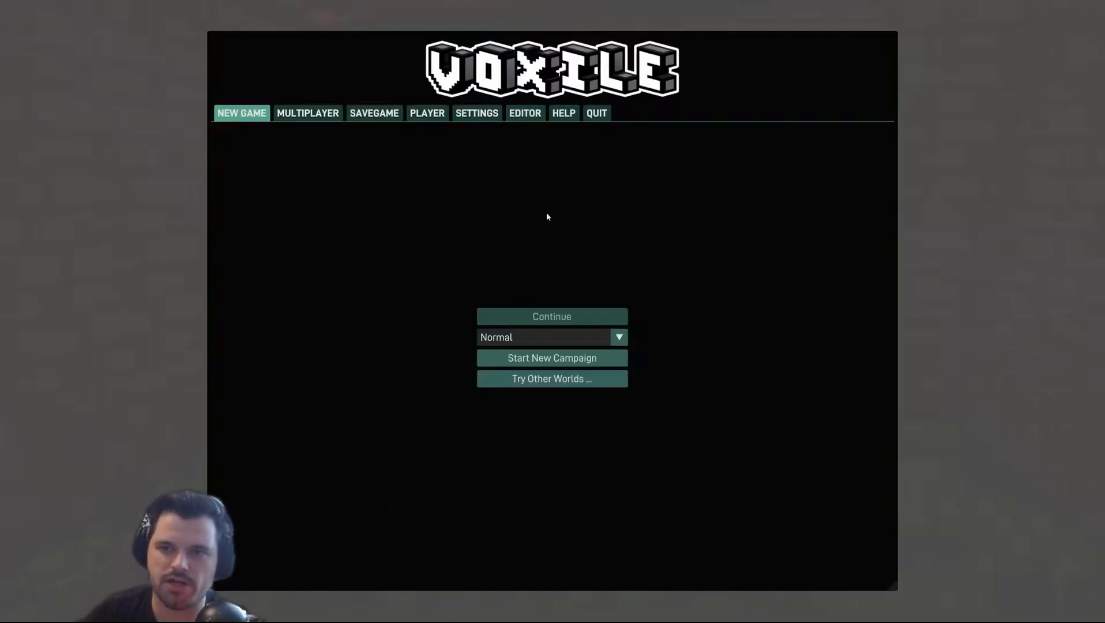
click(525, 113)
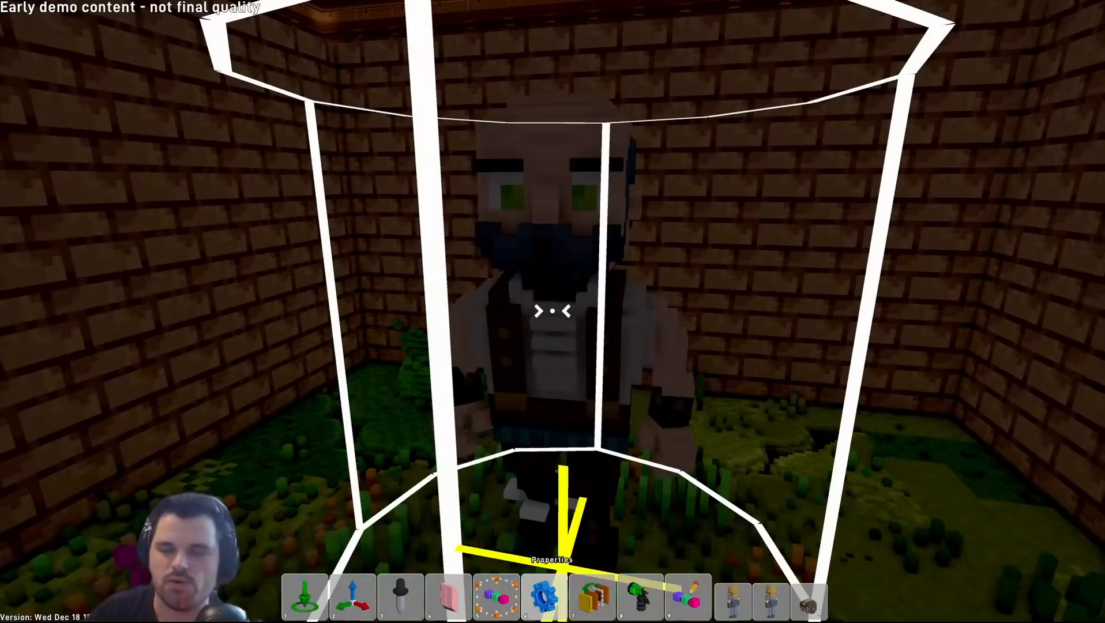
key(Tab)
key(Escape)
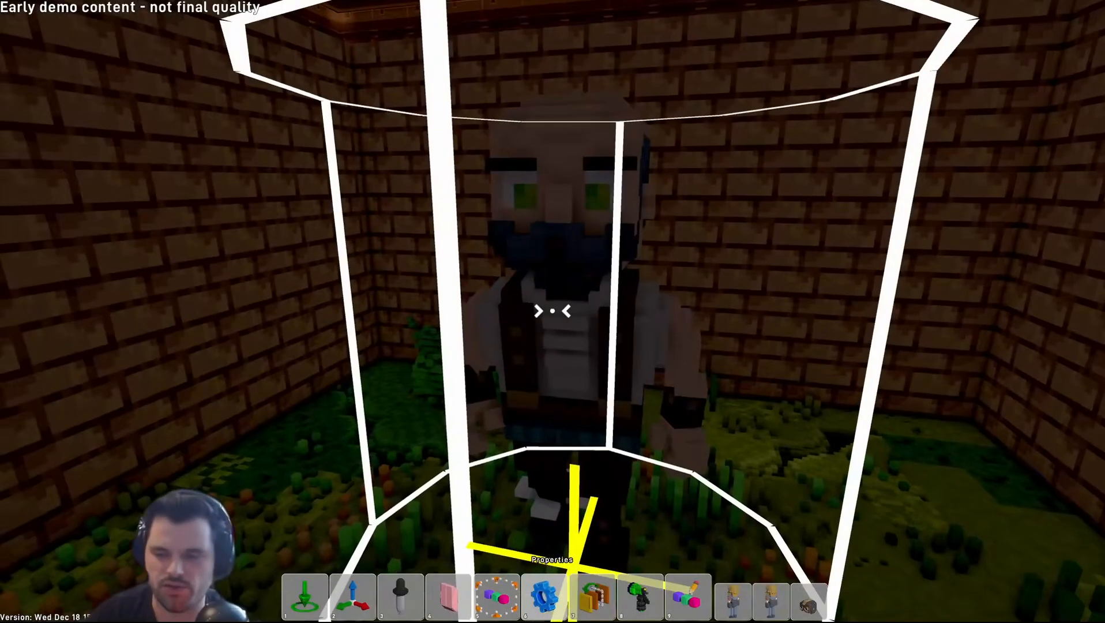
Step: Inspect the properties of the NPC in the house and switch to play mode
click(553, 311)
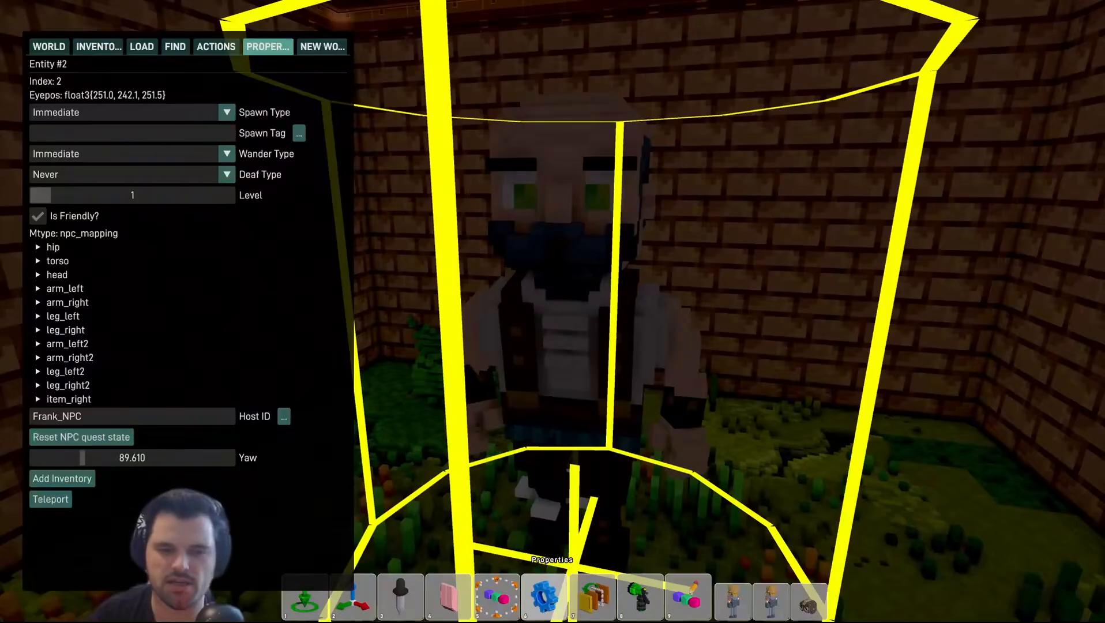
key(Escape)
key(Tab)
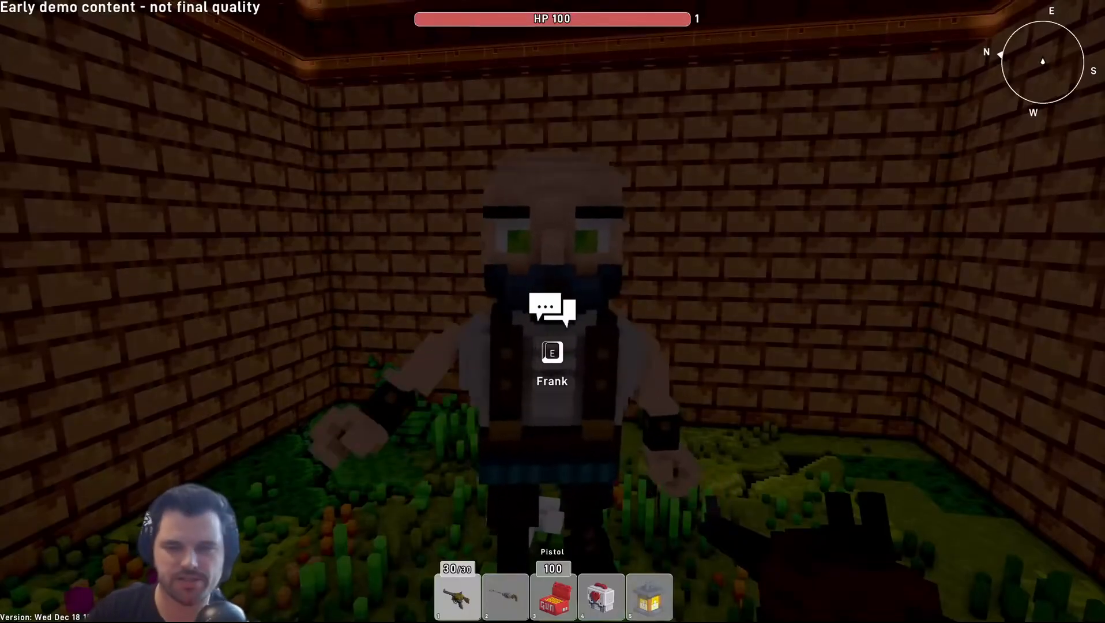
Step: Talk to the NPC in the house, accept the key quest with "Sure!" and leave the dialog
key(w)
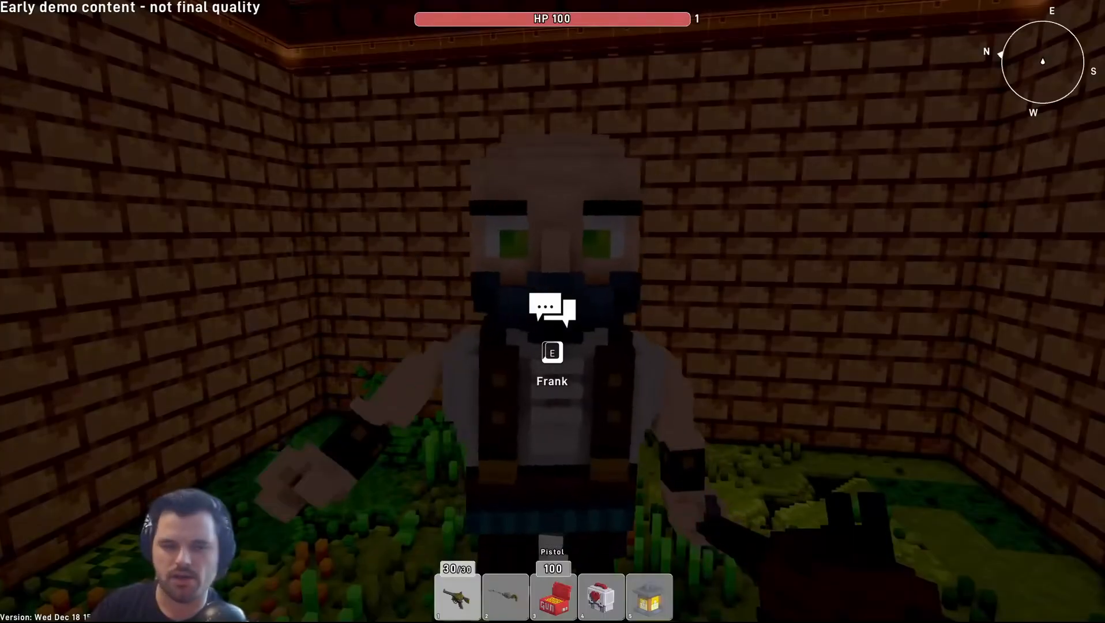
key(e)
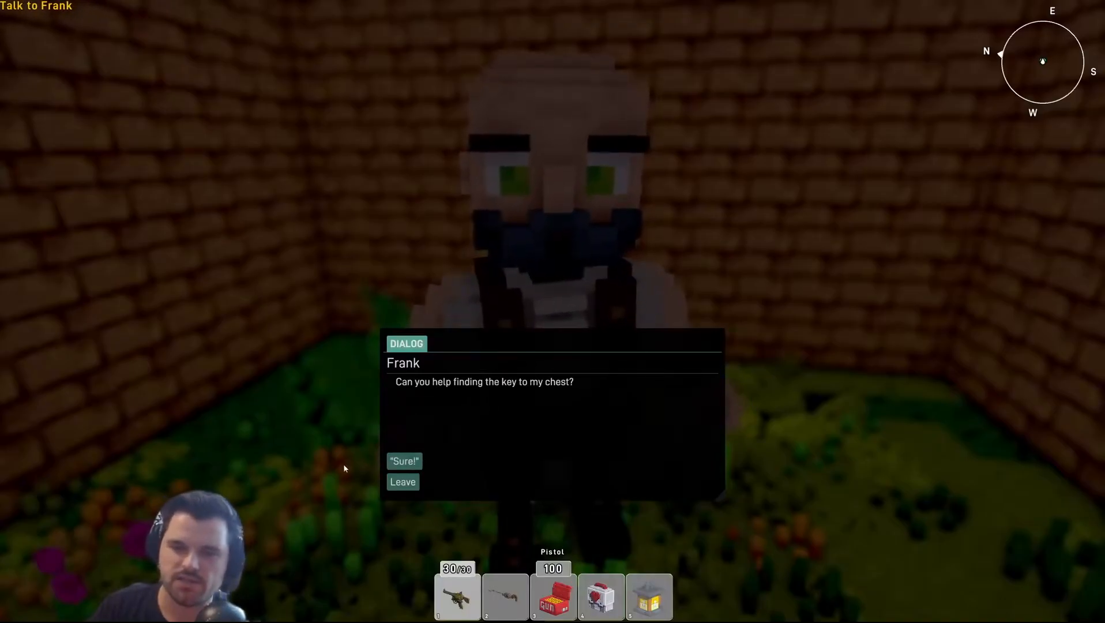
click(394, 463)
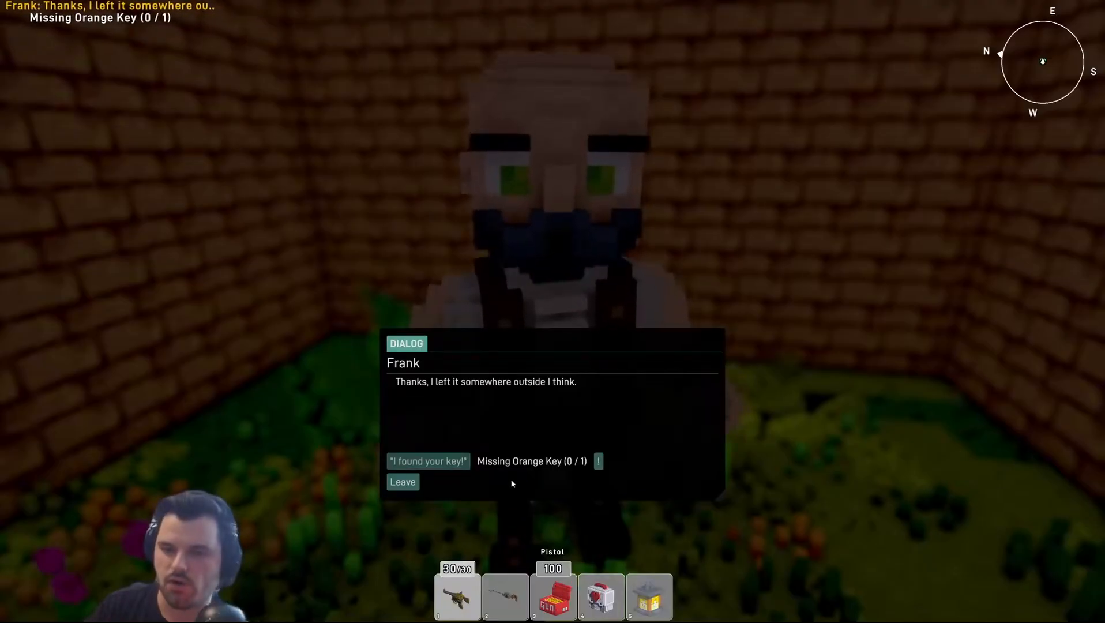
mouse_move(428, 471)
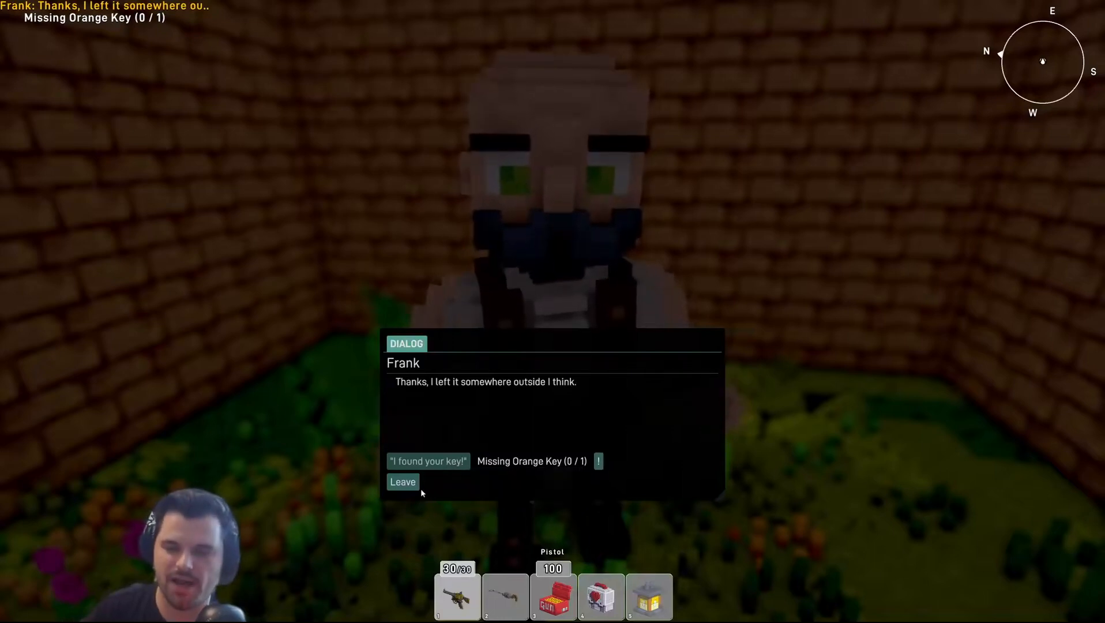
click(403, 482)
Step: Return to edit mode and fly out of the house to the area in front of it
key(Tab)
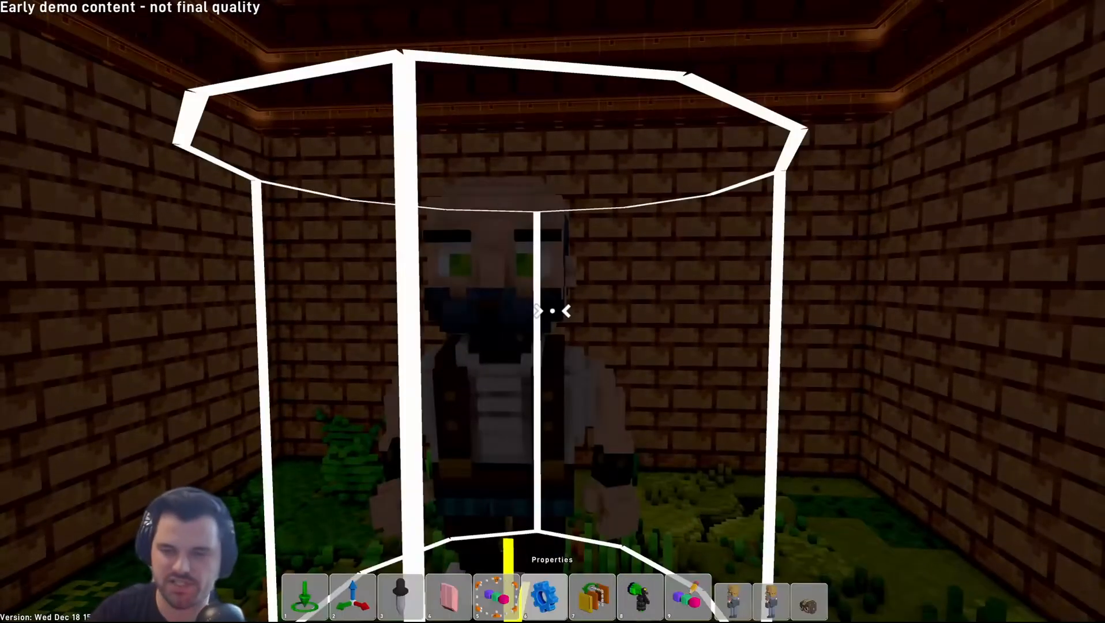
key(s)
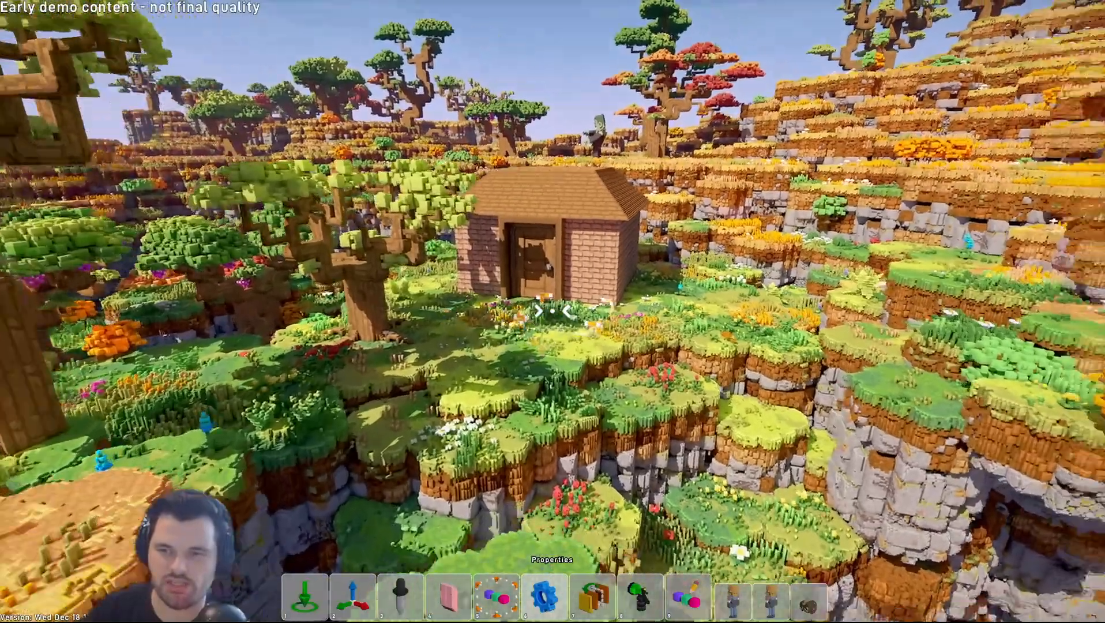
click(553, 312)
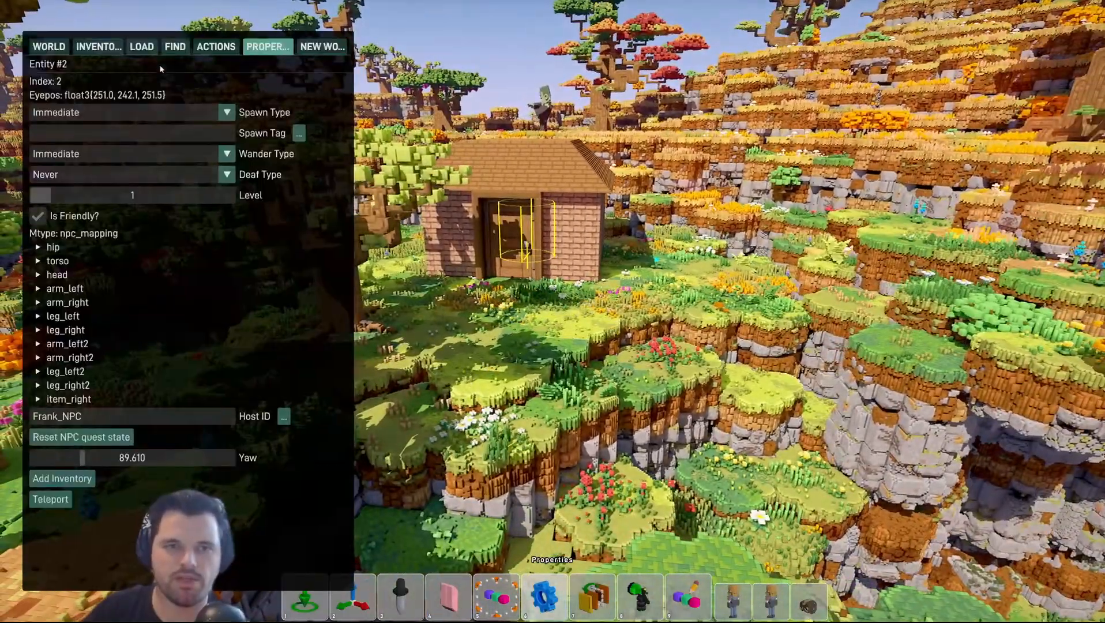
key(Escape)
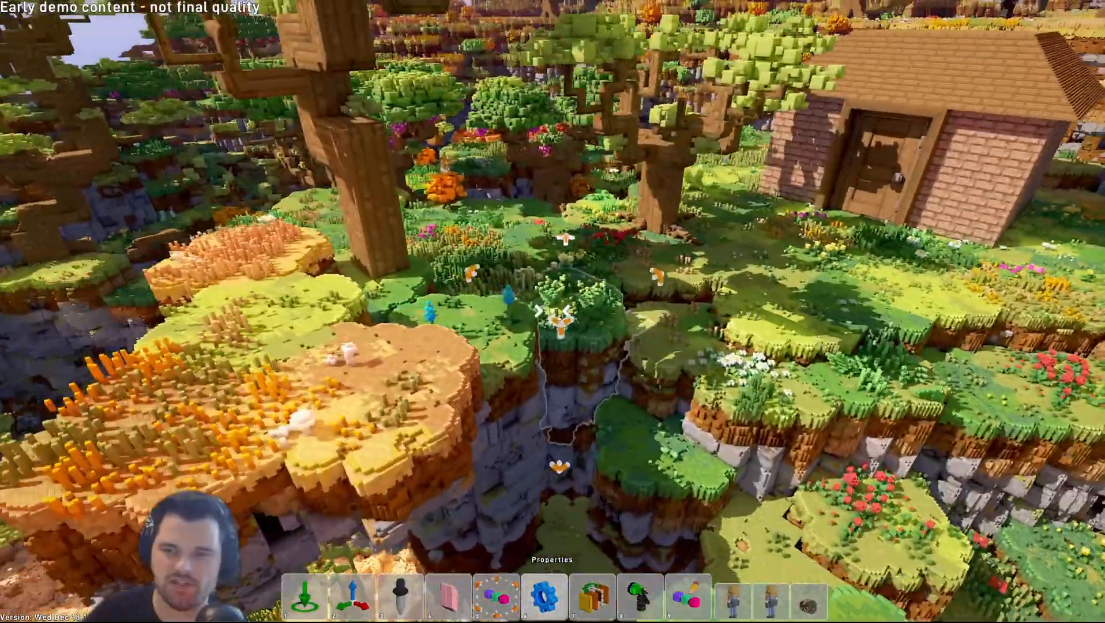
key(Tab)
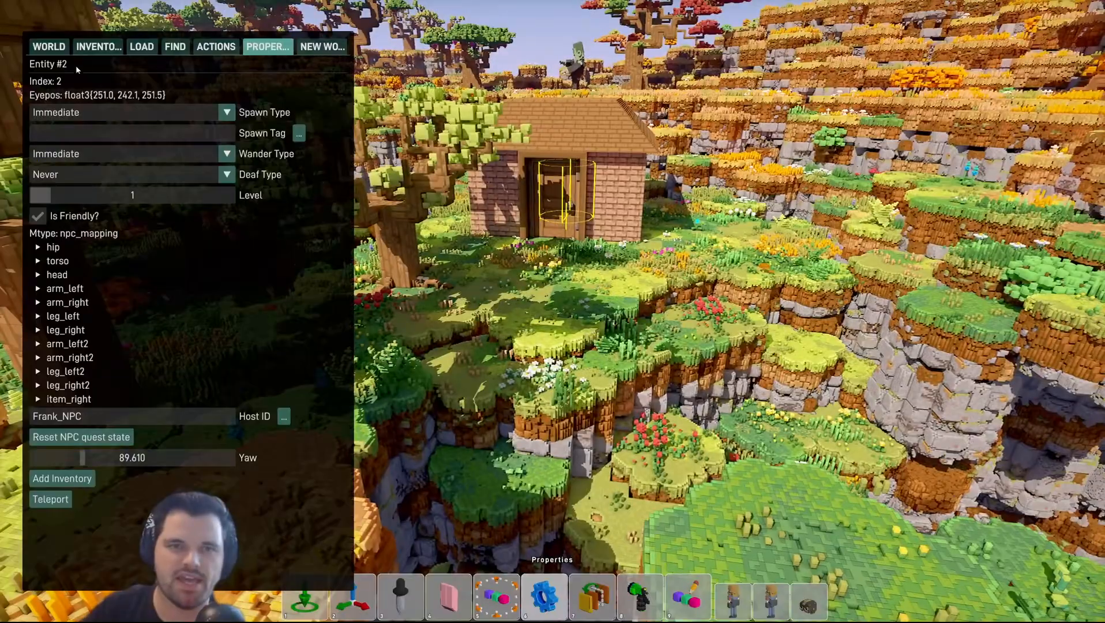
Step: Search the Vox models for "chest" and place the small basic wooden chest on the orange plateau outside the house
click(141, 47)
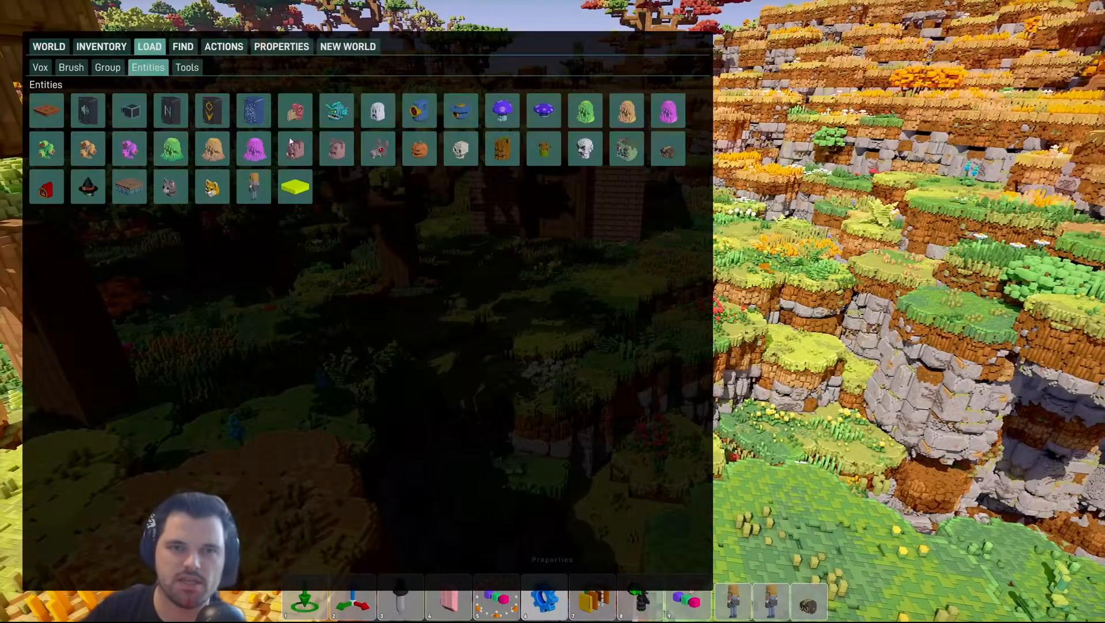
click(42, 67)
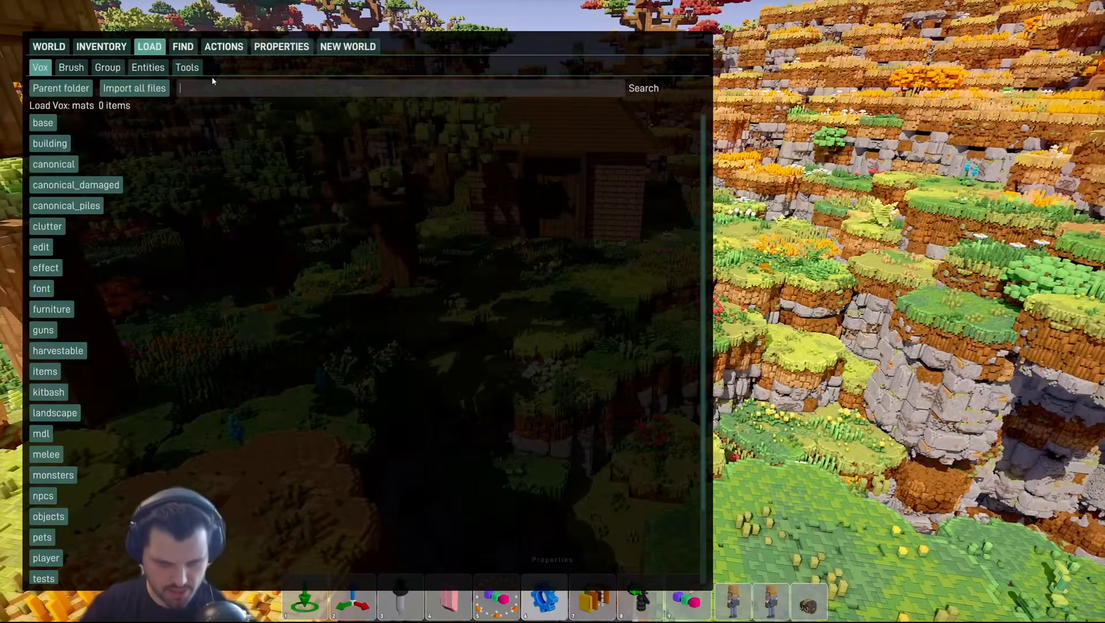
text(chest)
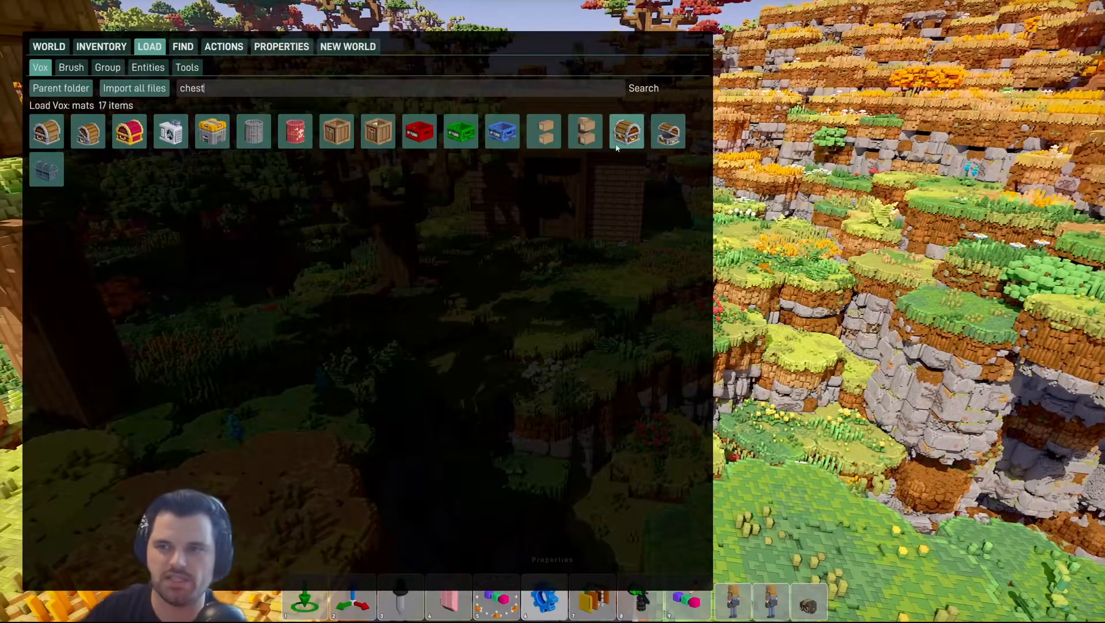
click(47, 134)
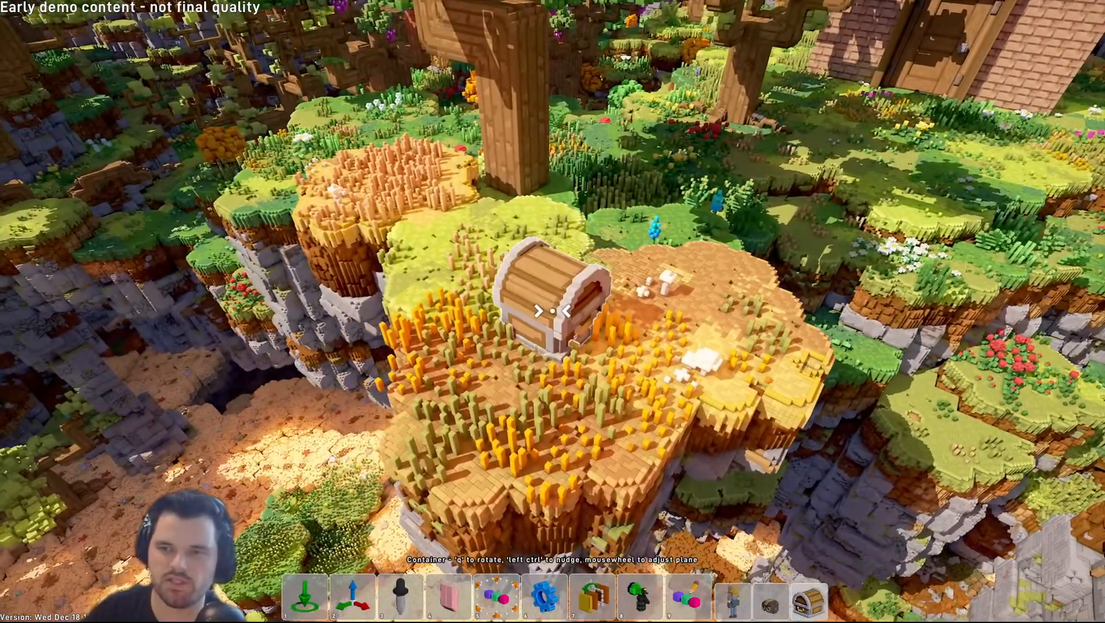
click(552, 311)
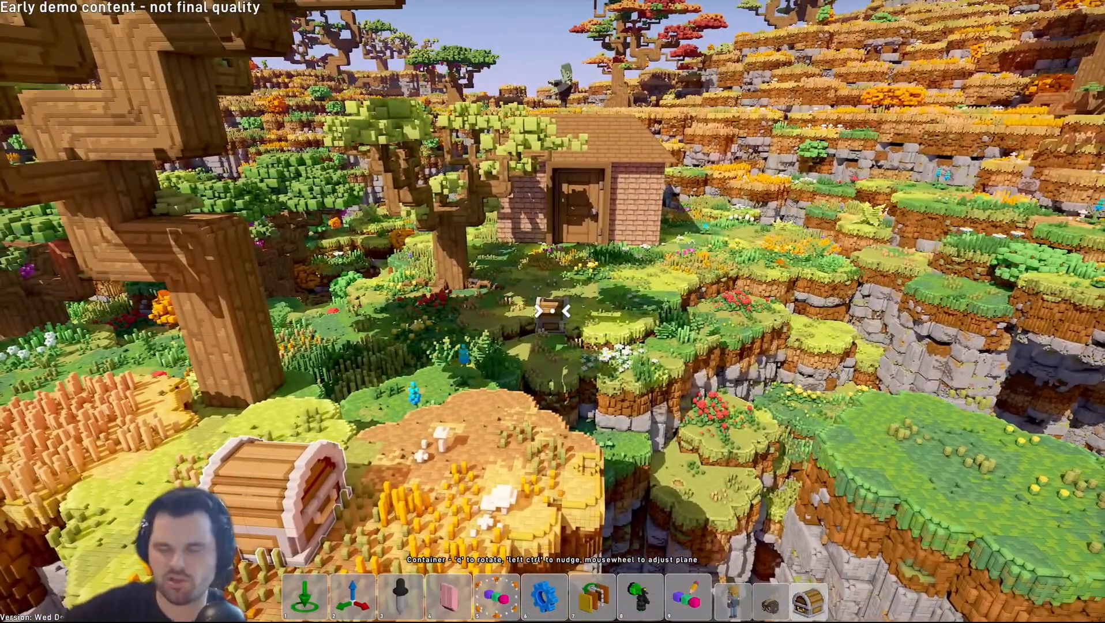
key(s)
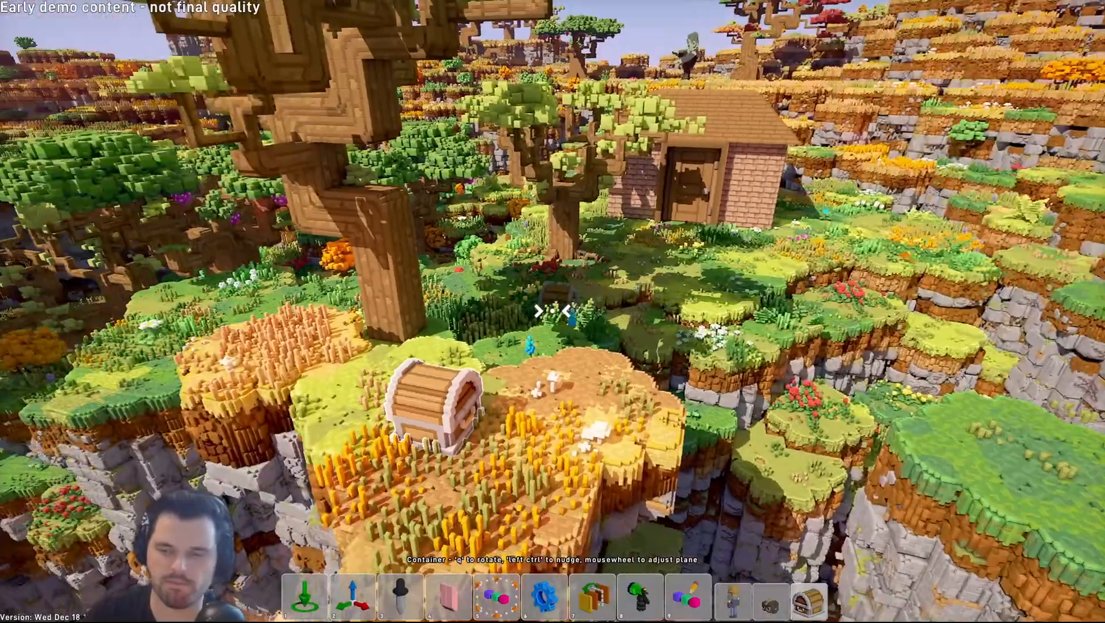
key(w)
key(s)
key(2)
key(w)
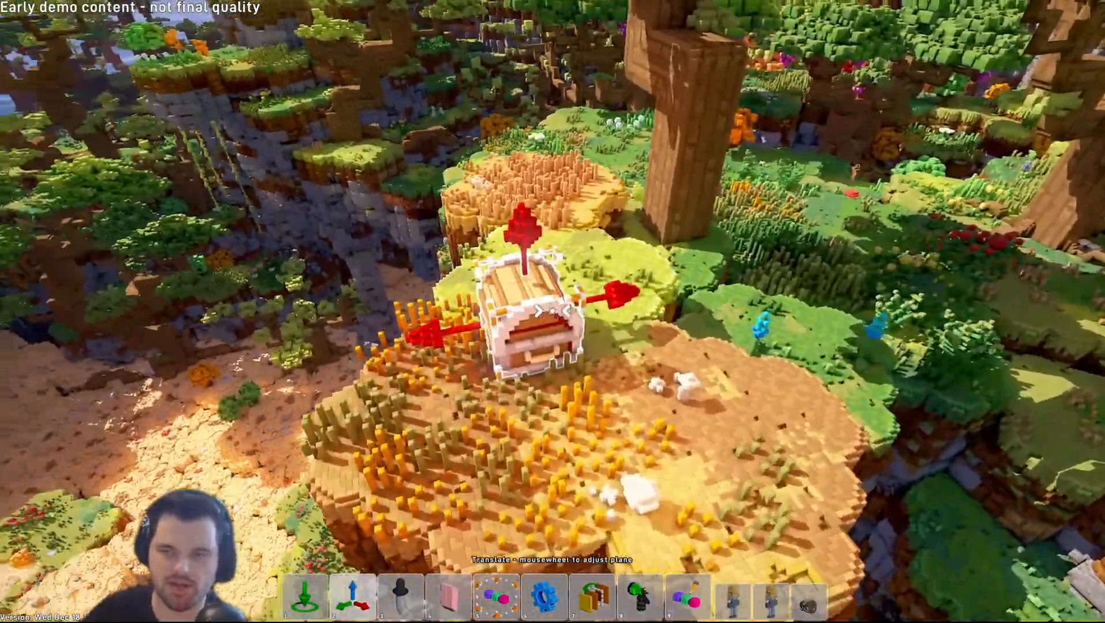
scroll(553, 311, down, 1)
key(a)
key(s)
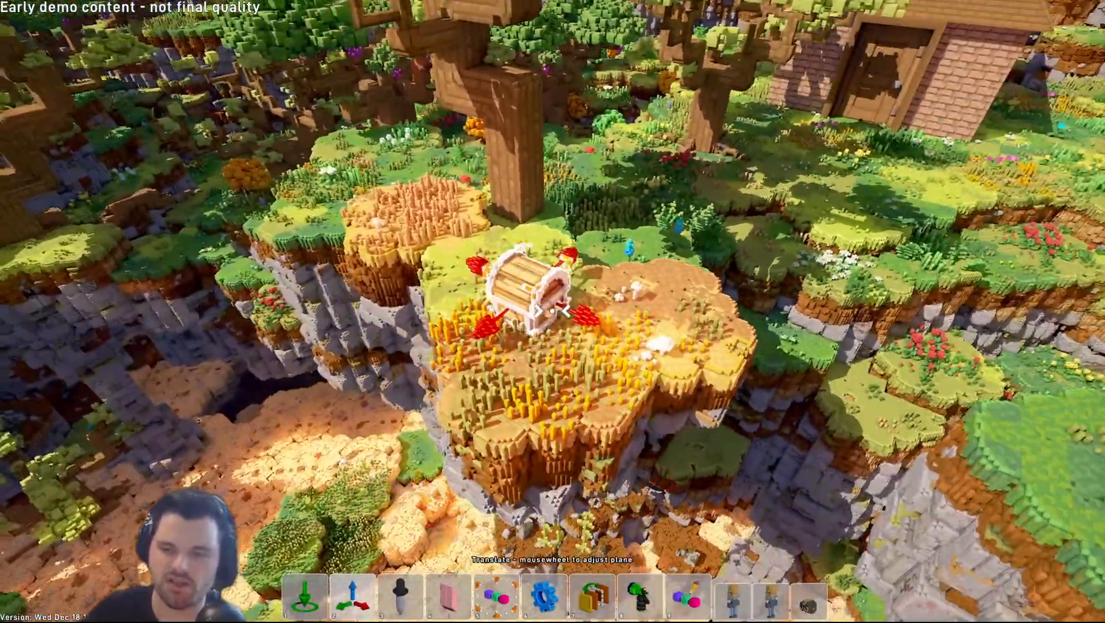
key(d)
scroll(552, 310, up, 1)
Step: Add an Orange Key, found by searching "key", to the plateau chest's container and save the world
key(6)
key(w)
key(s)
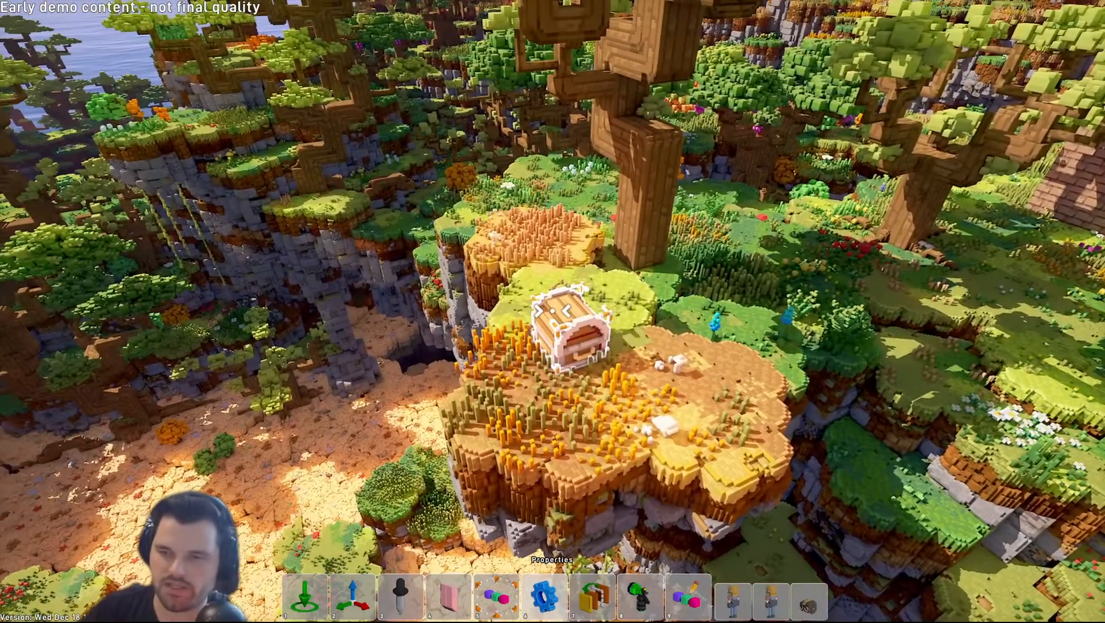
click(510, 337)
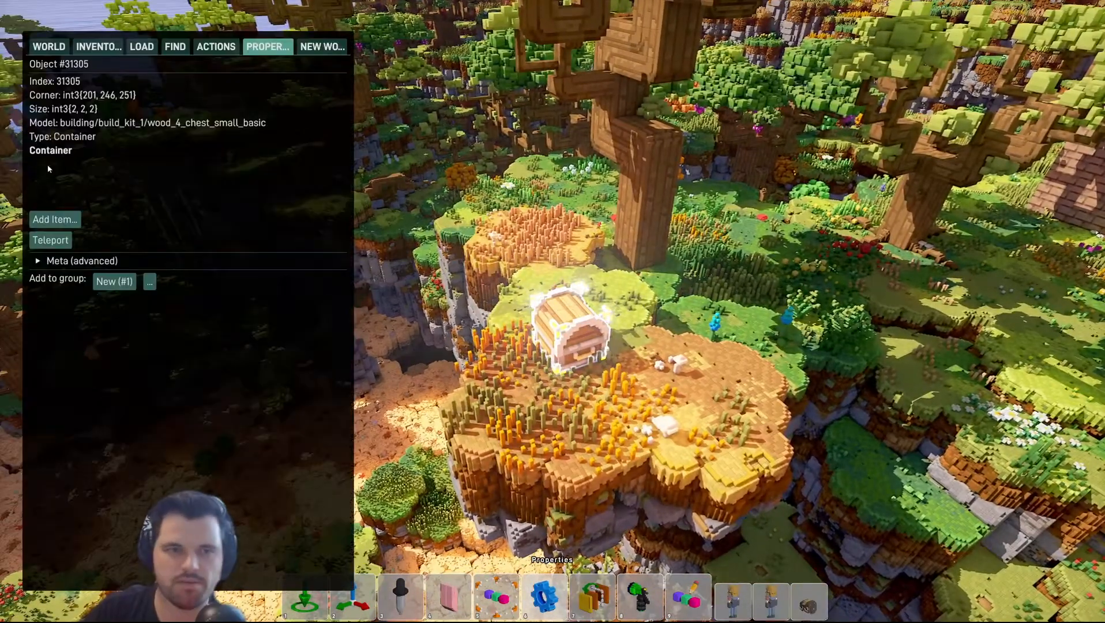
click(43, 219)
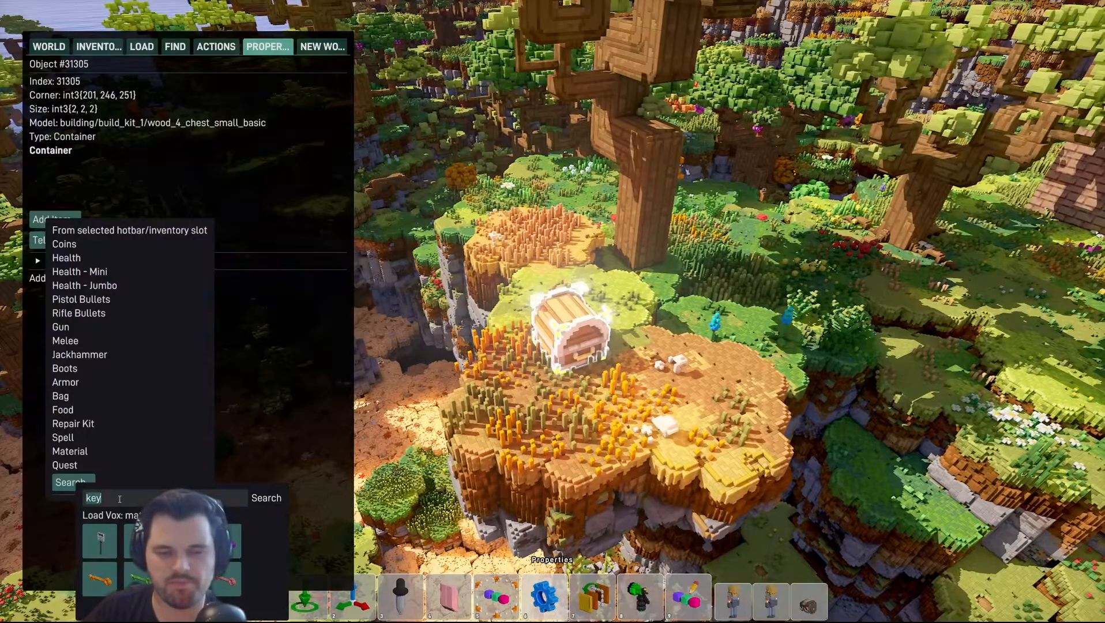
text(key)
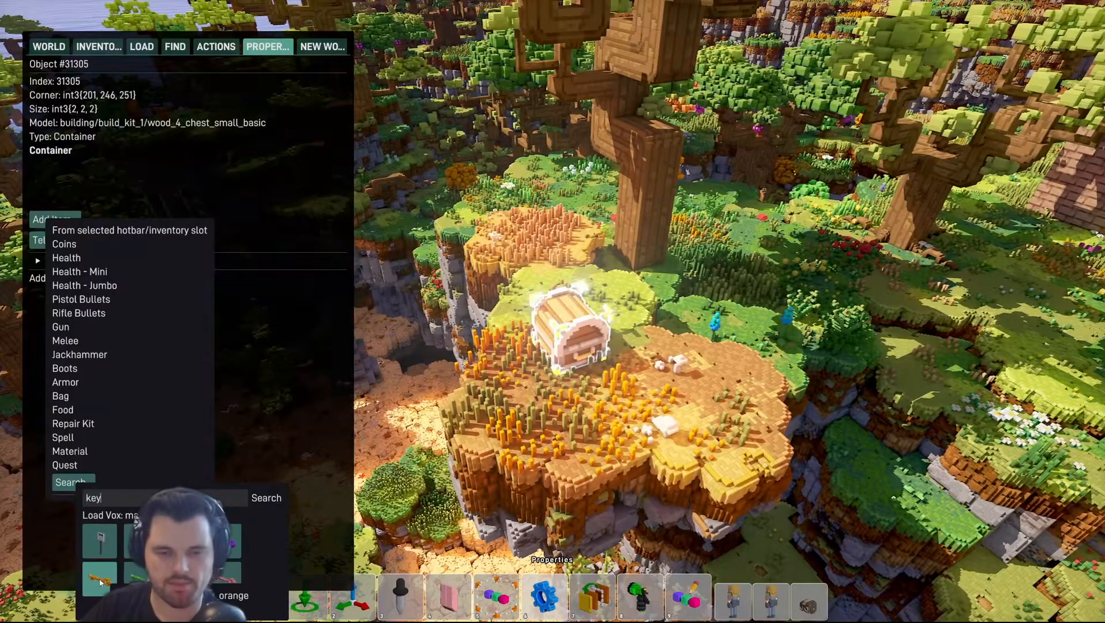
click(100, 579)
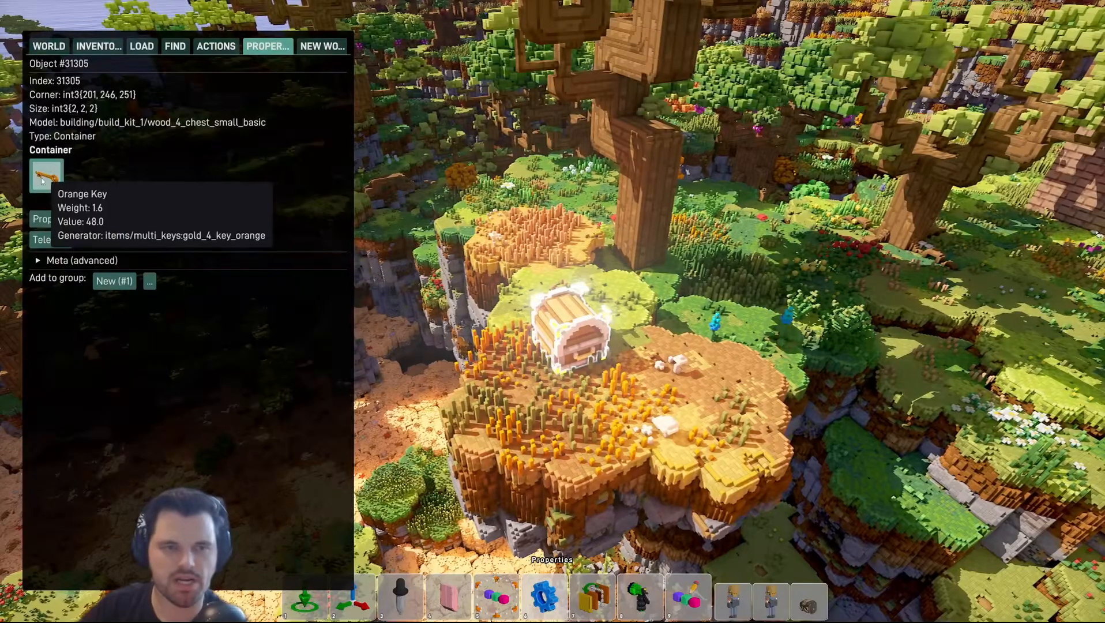
key(Escape)
key(ctrl+s)
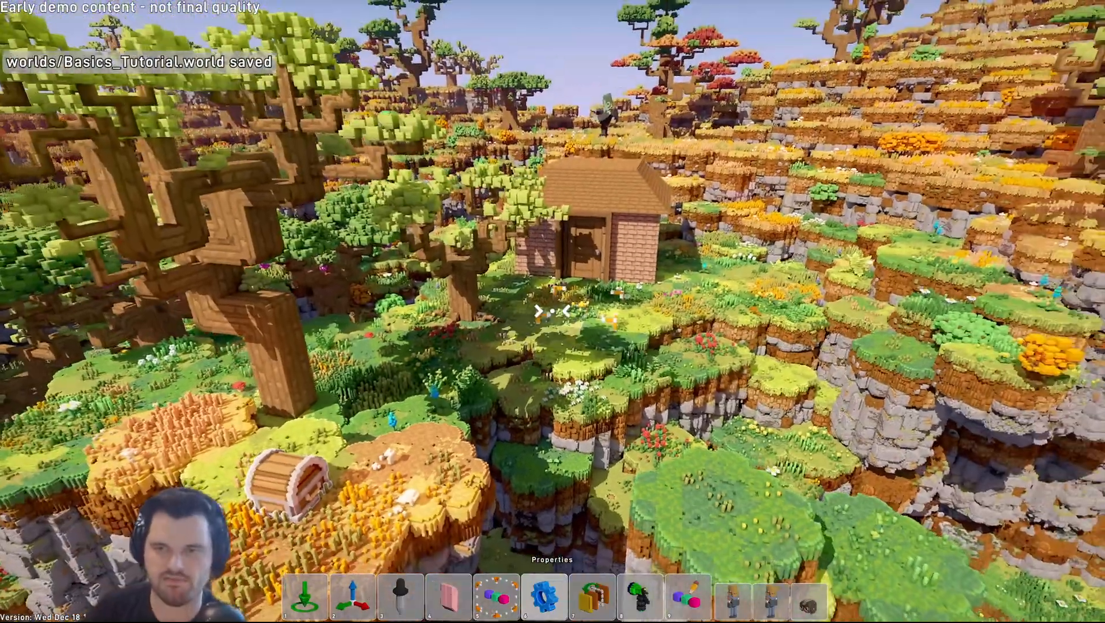
Step: Inspect the quest state settings in the properties of the NPC inside the house
key(w)
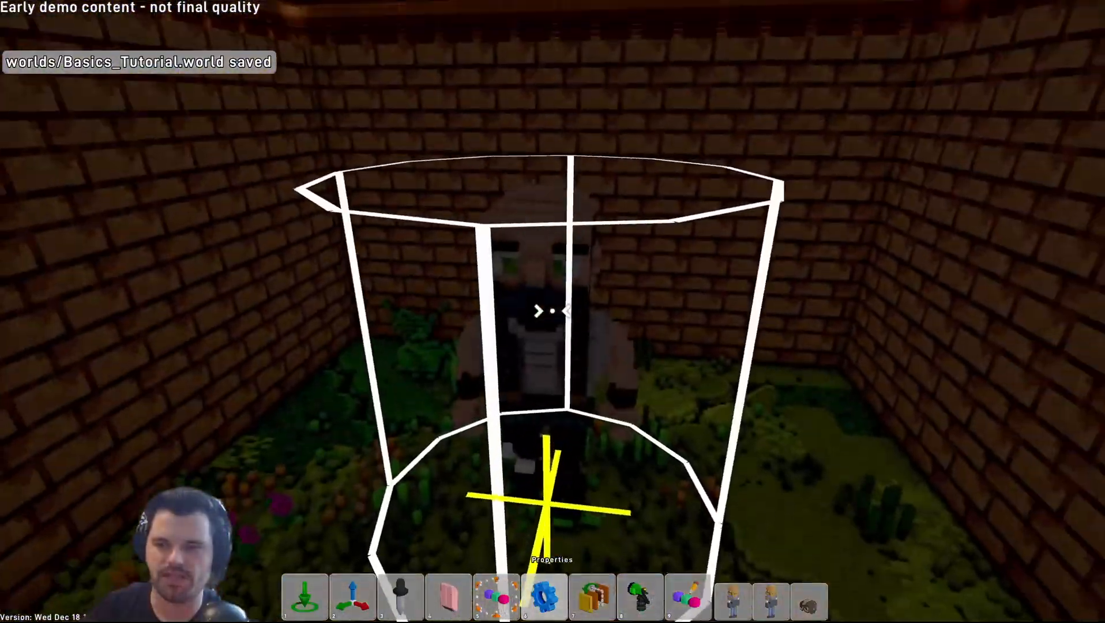
click(539, 311)
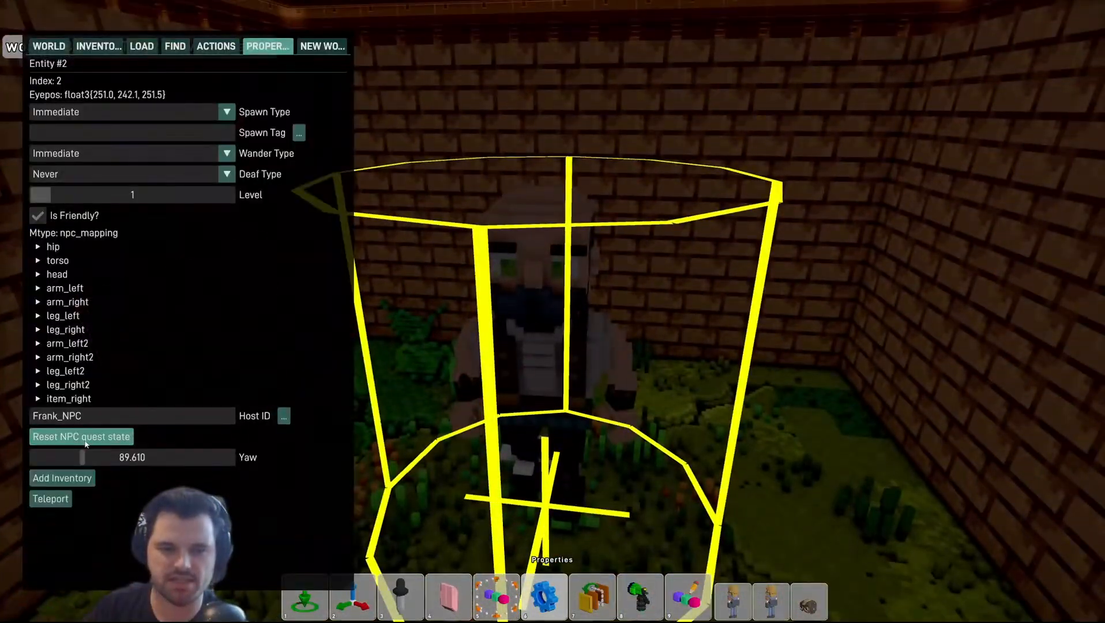
key(Escape)
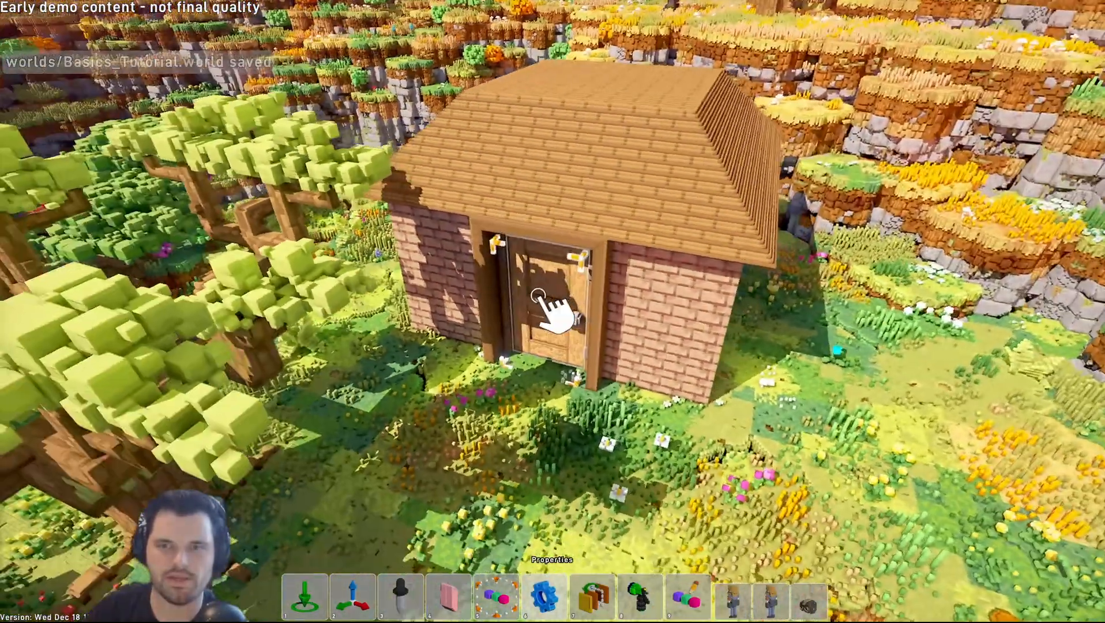
Step: Switch to play mode outside the house, enter it, check the NPC's quest dialog and leave the conversation
key(w)
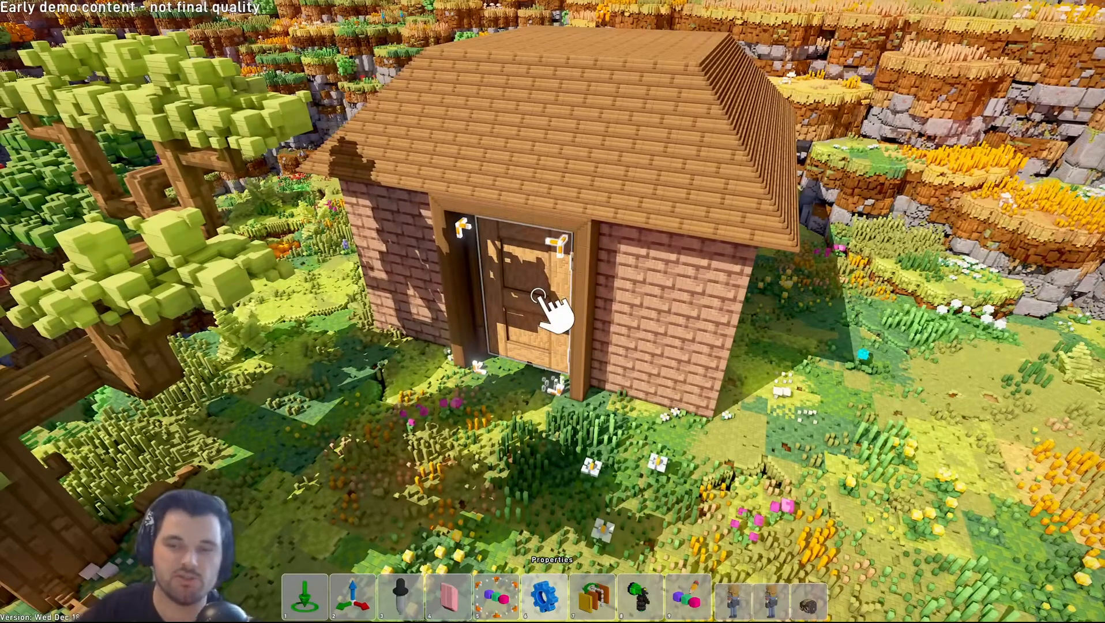
key(Tab)
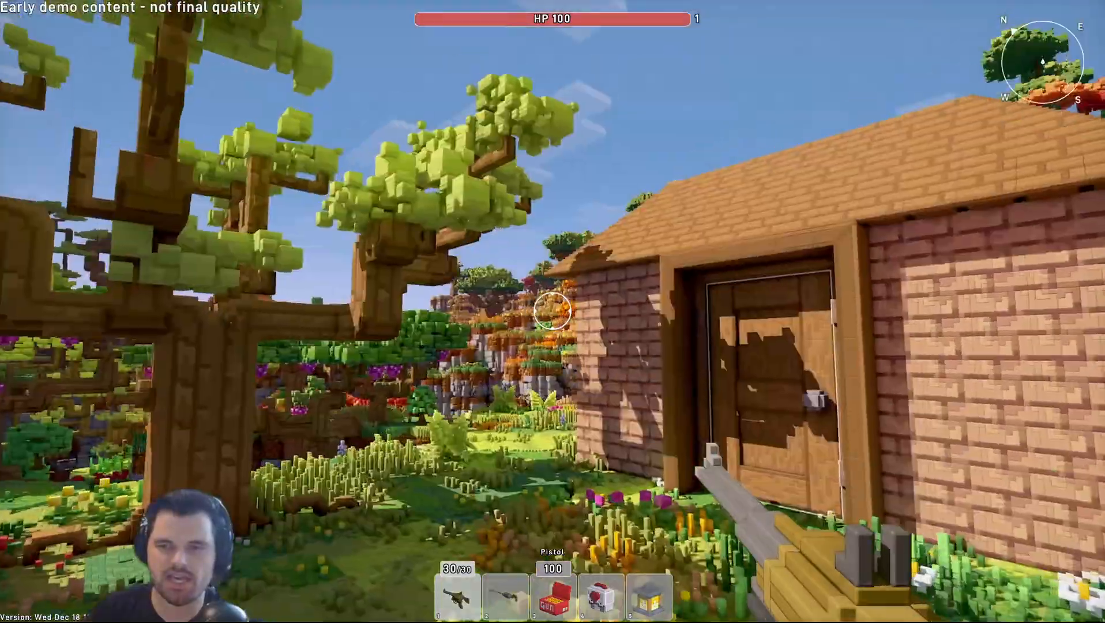
key(w)
key(e)
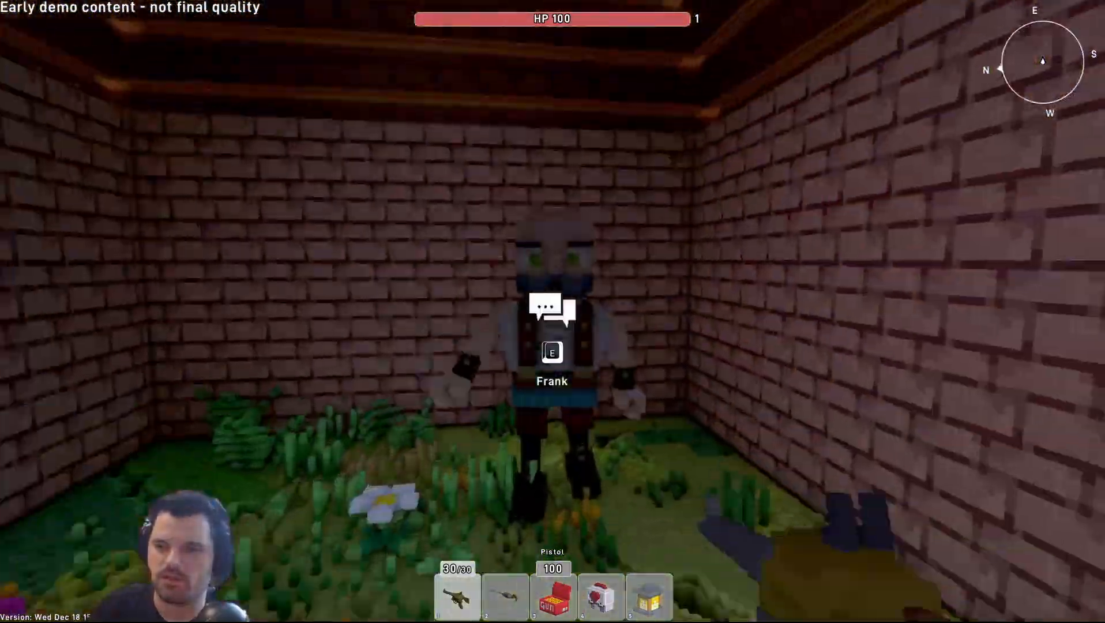
key(e)
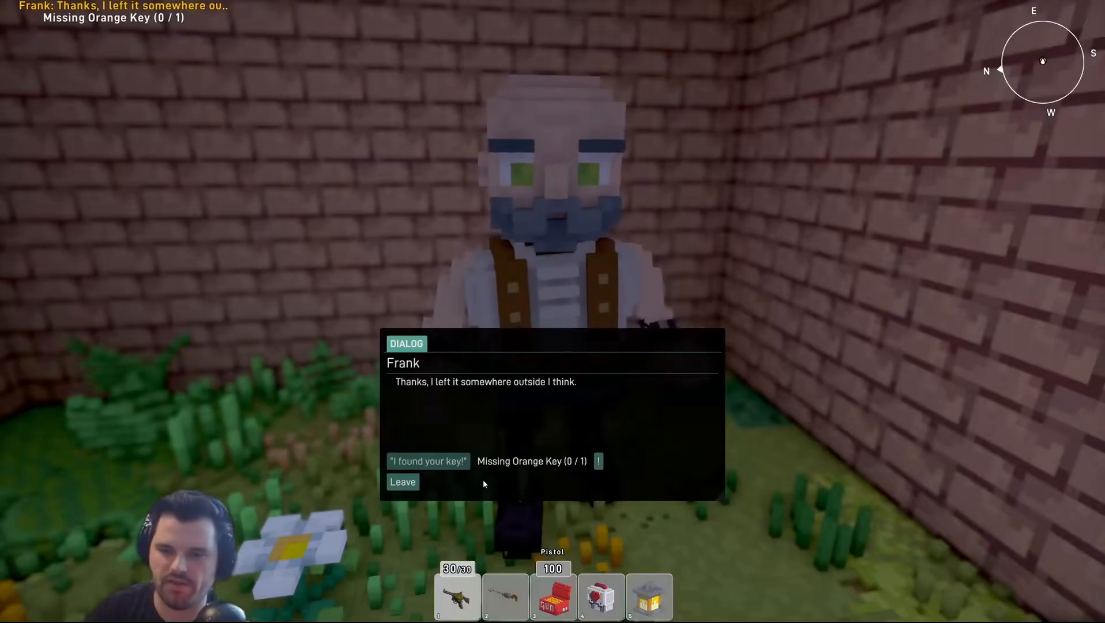
click(402, 482)
Step: Fetch the Orange Key from the chest on the orange plateau and return to the NPC in the house
key(w)
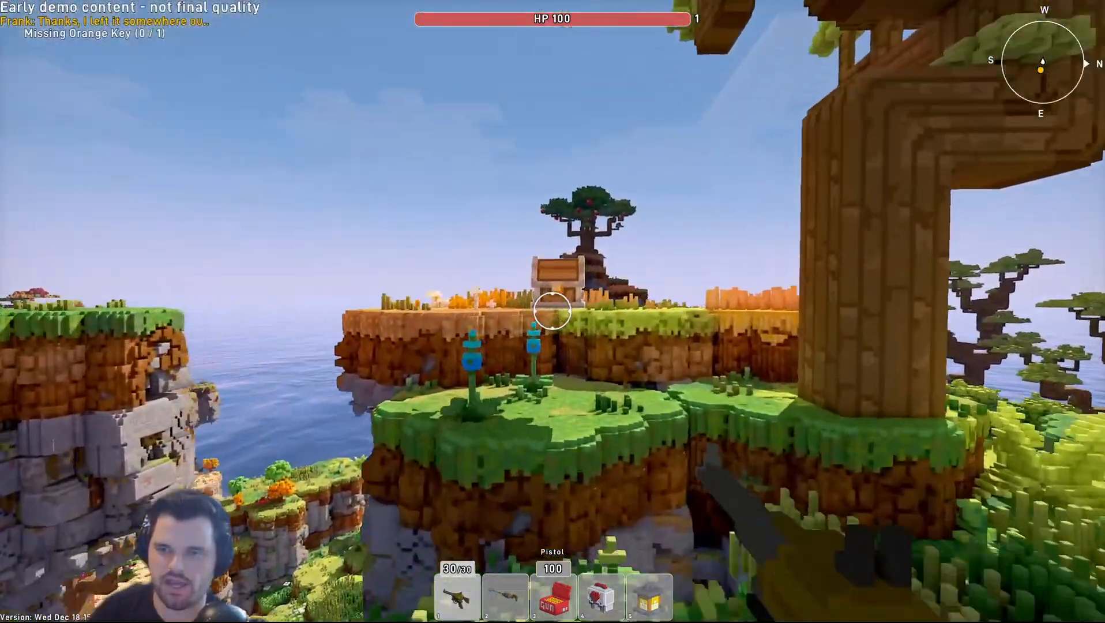
key(space)
key(w)
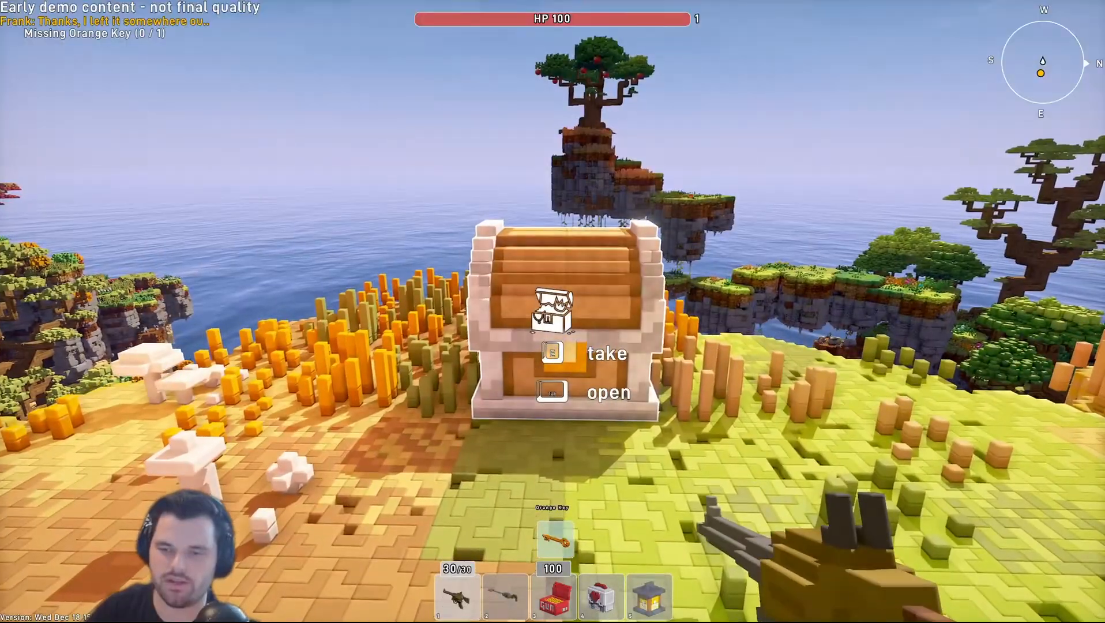
key(w)
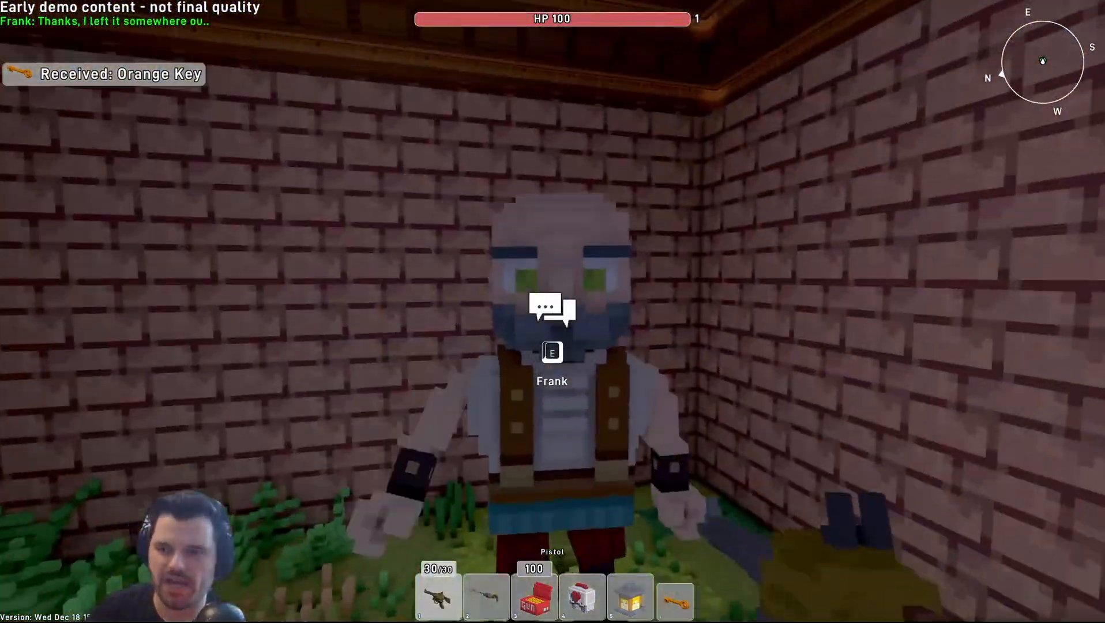
Step: Give the Orange Key to the NPC through the quest dialog, end the conversation and walk back out of the house
key(e)
click(425, 464)
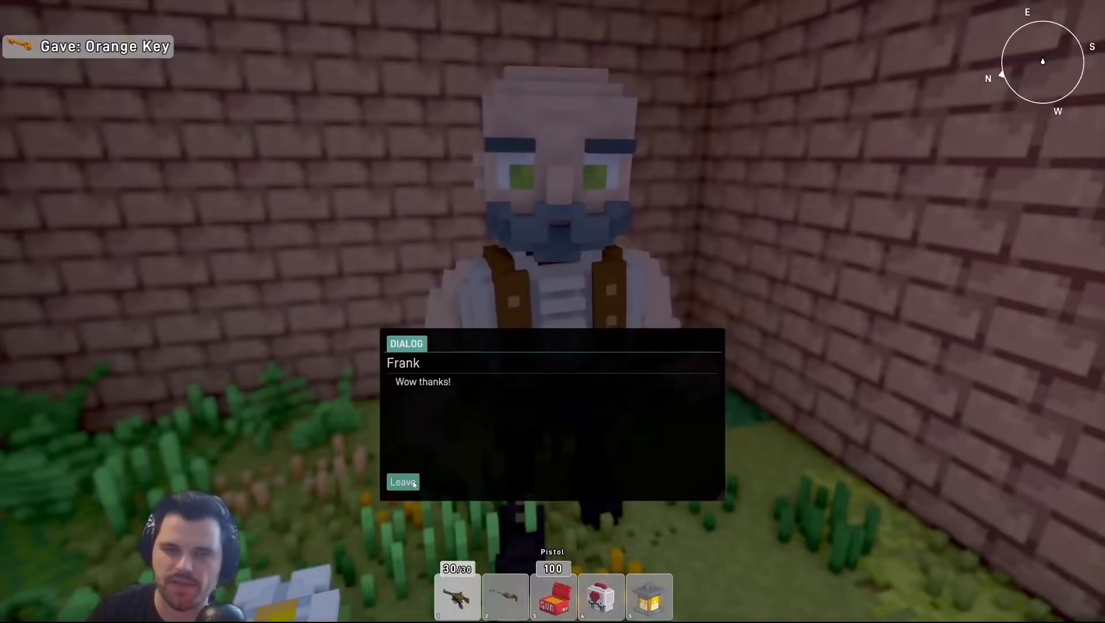
click(413, 483)
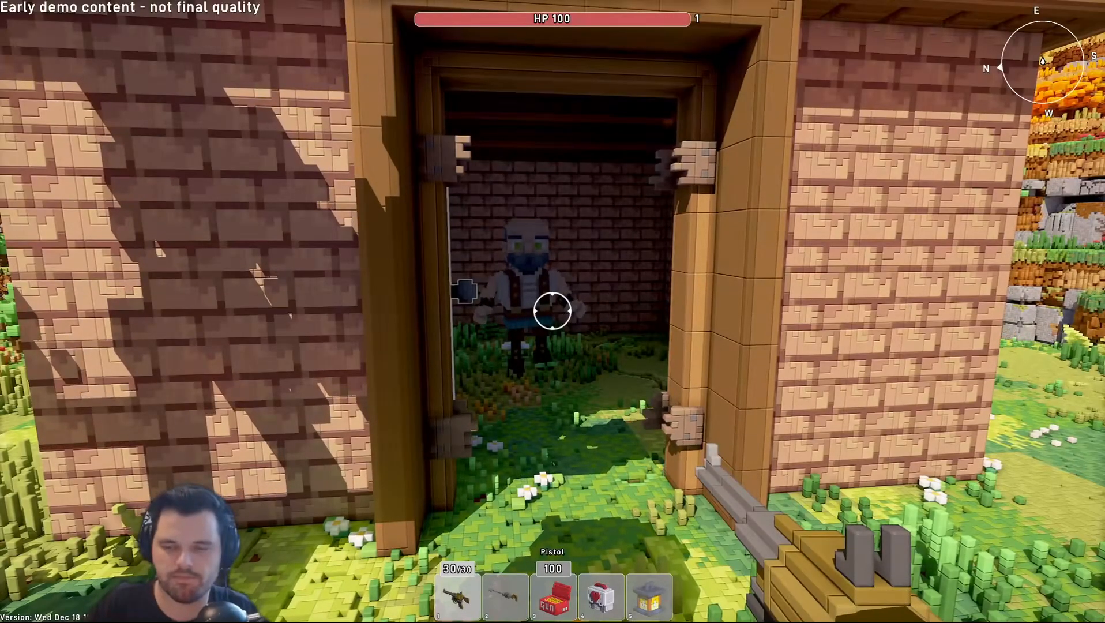
key(s)
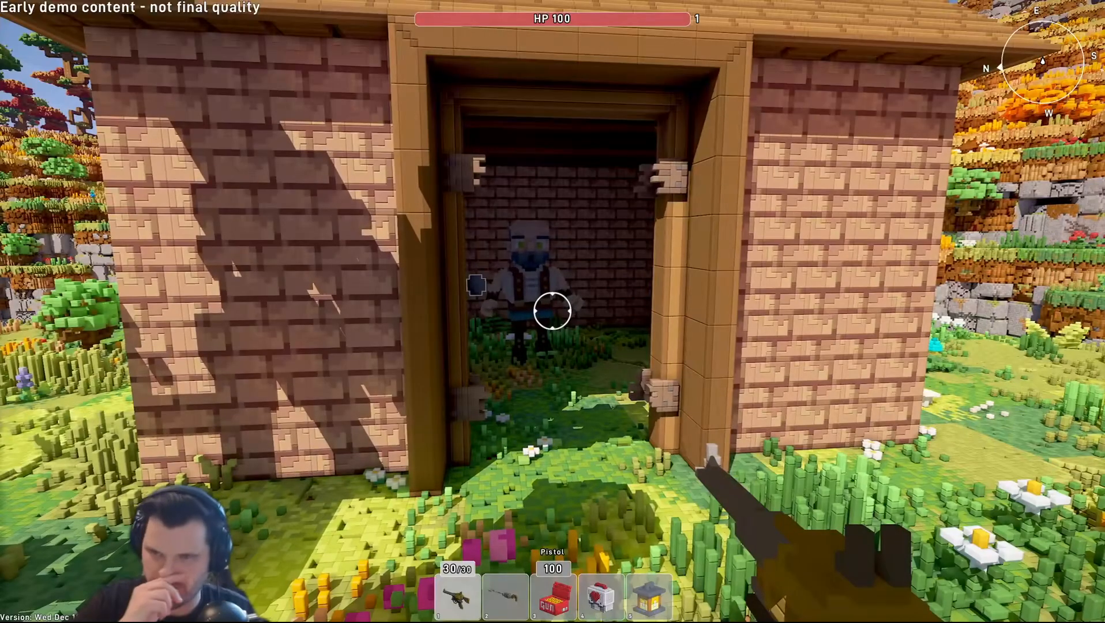
key(w)
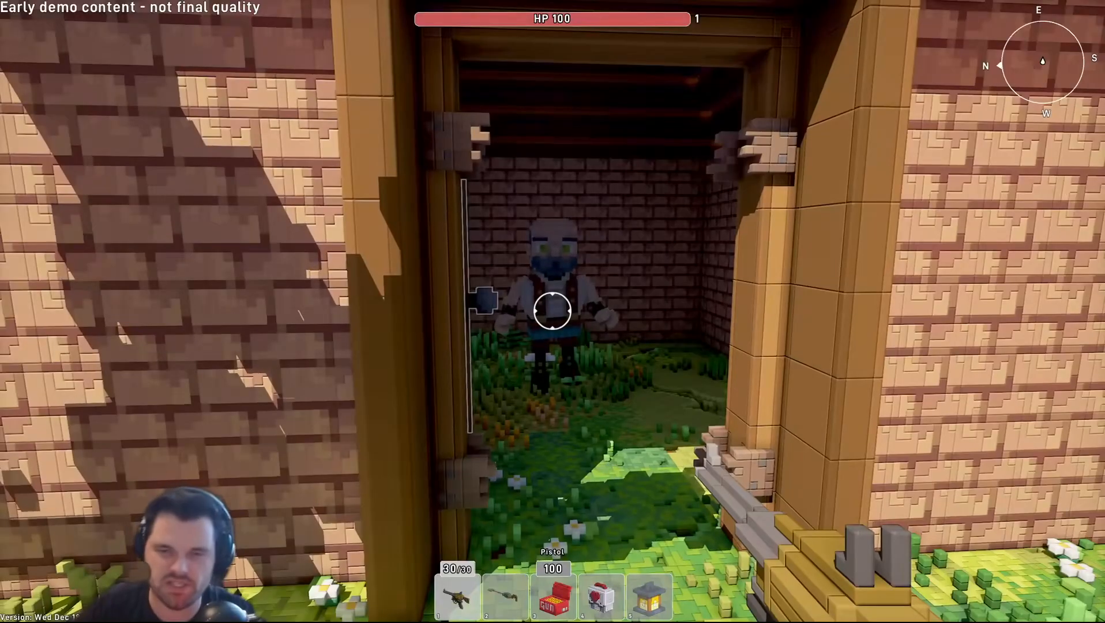
key(s)
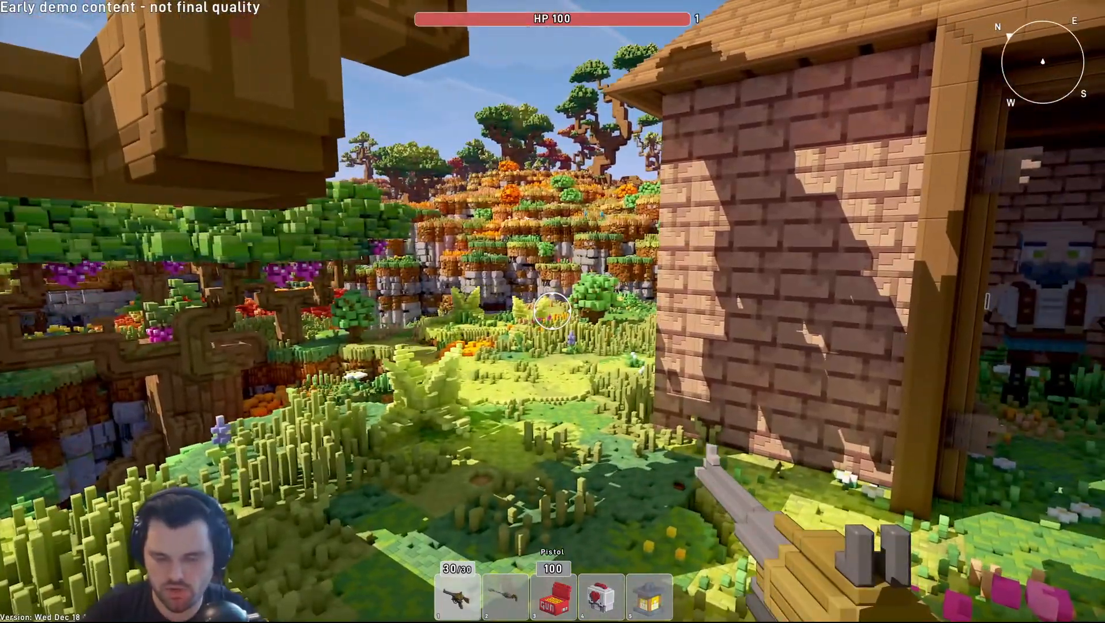
Step: Switch back to edit mode and pick the npcs/multi_npc:head entity for spawning
key(Tab)
key(s)
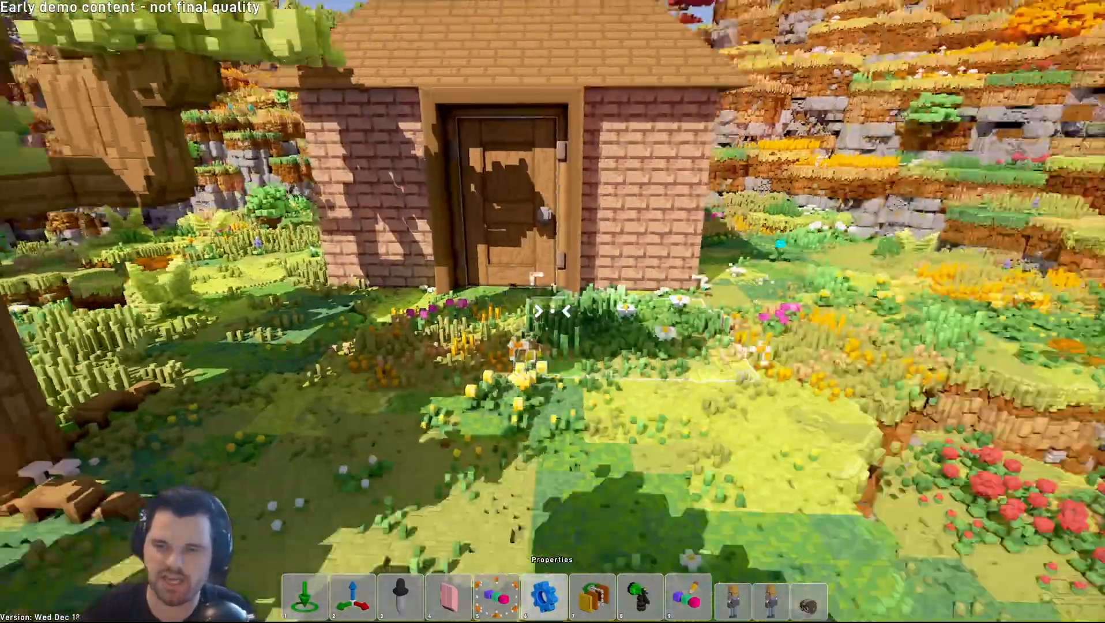
key(Tab)
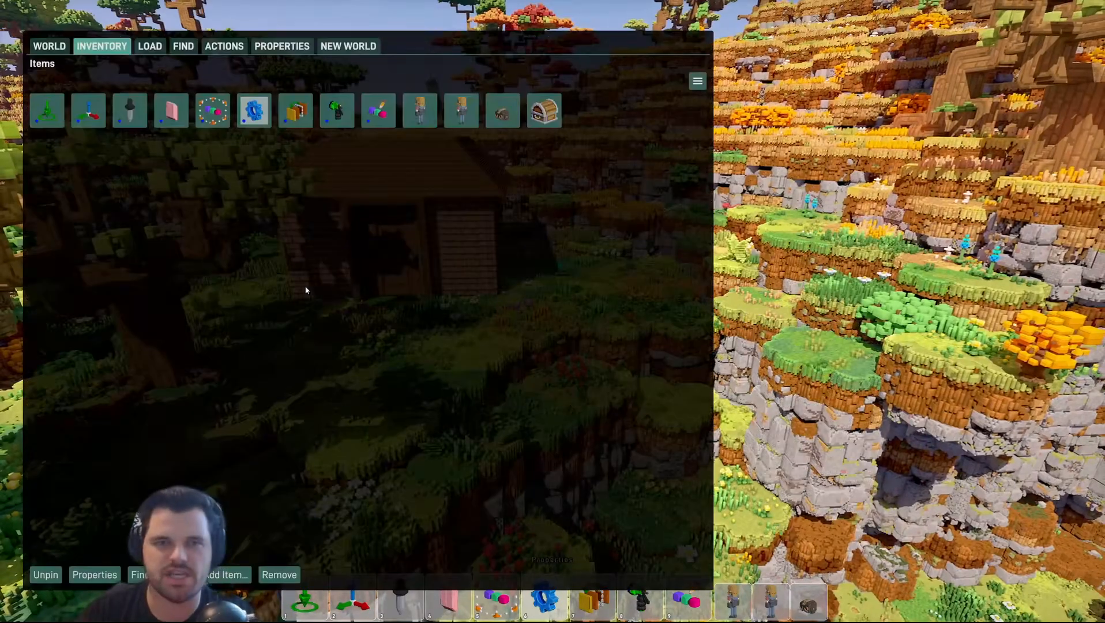
click(155, 50)
click(148, 67)
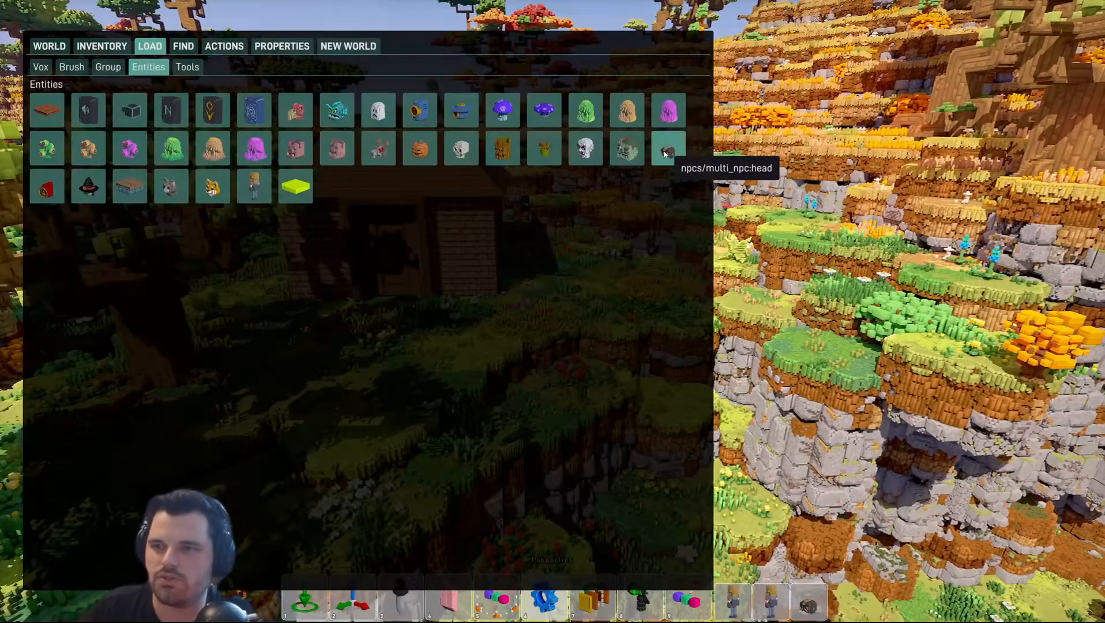
key(Tab)
Step: Spawn the new NPC on the sandy shore below the cliffs
key(s)
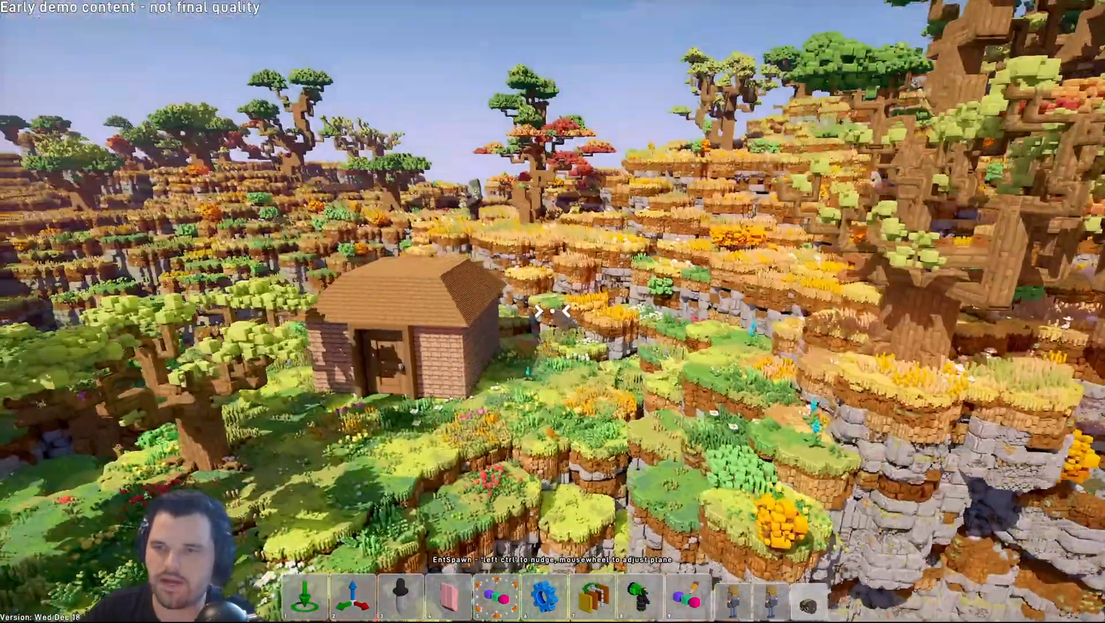
key(w)
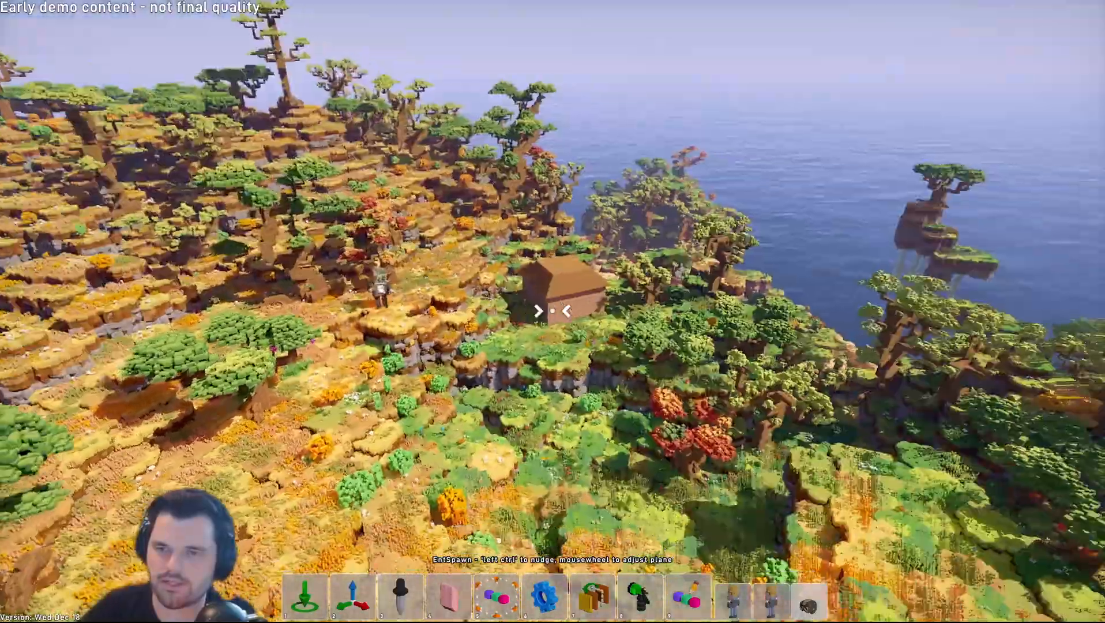
key(w)
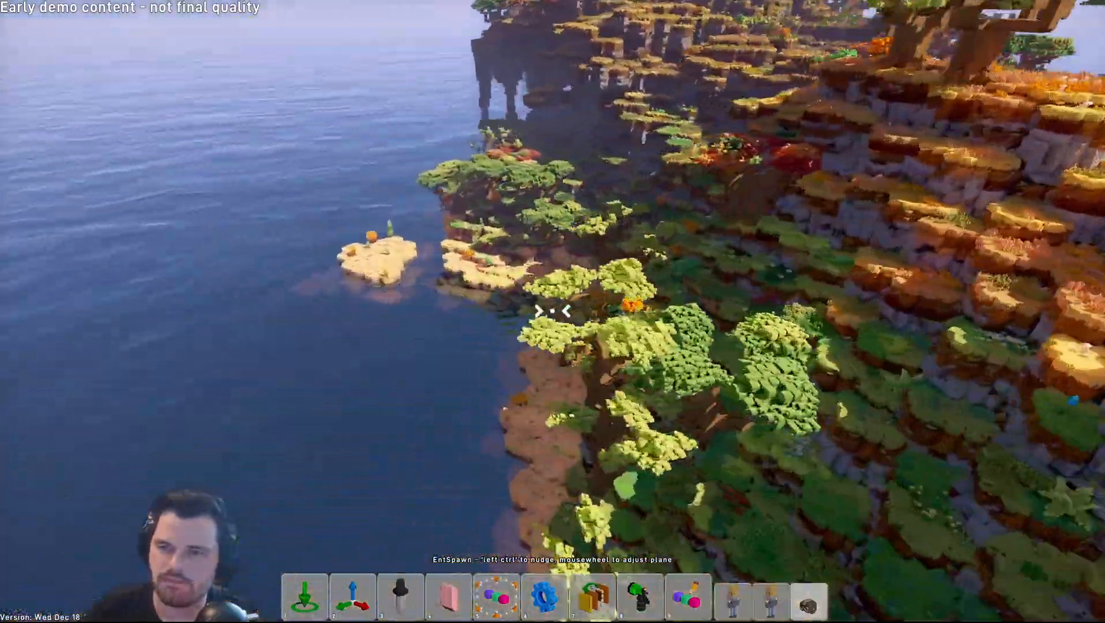
key(w)
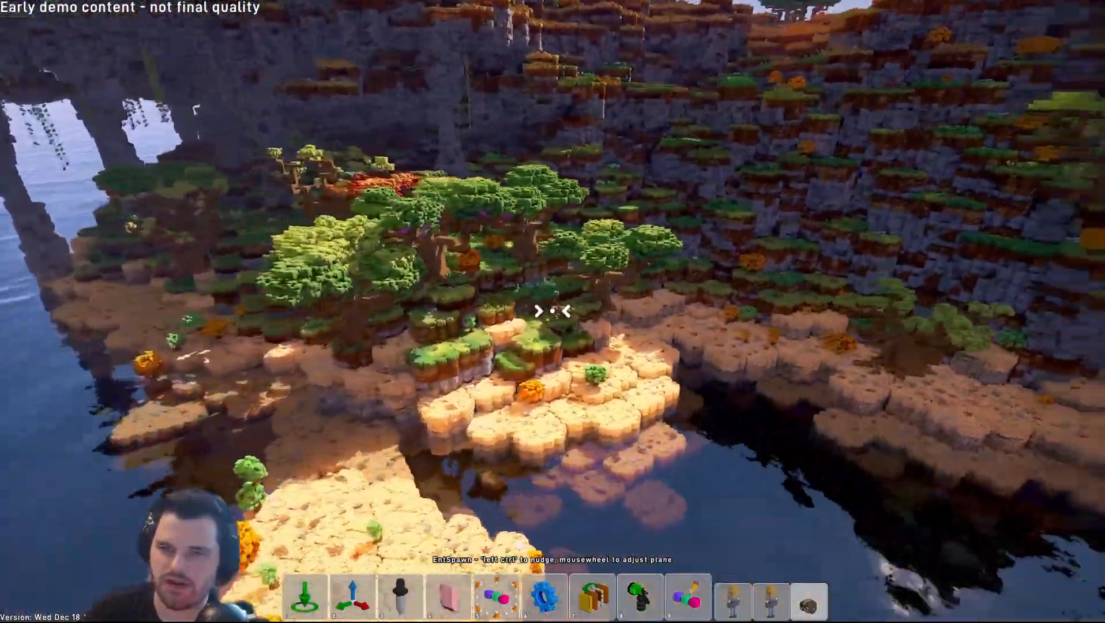
key(w)
key(s)
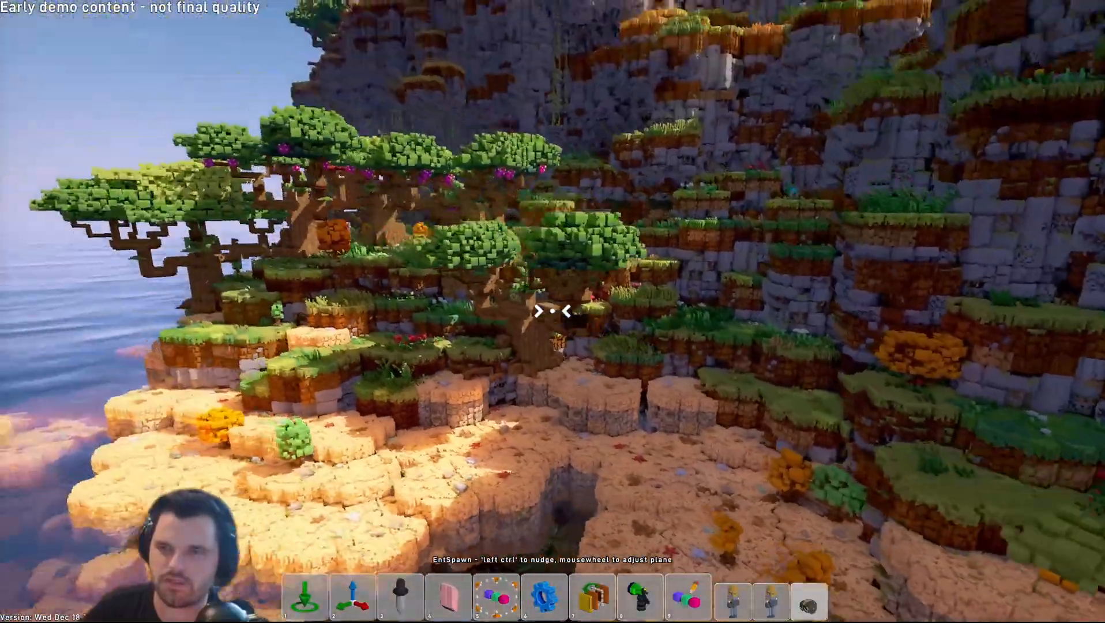
key(w)
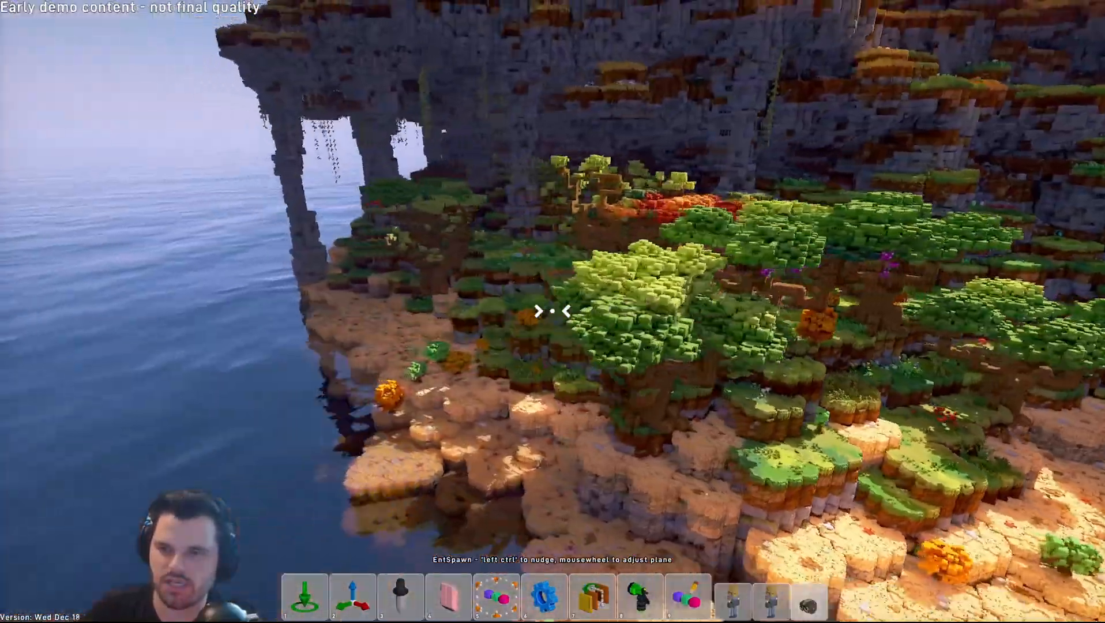
key(s)
key(w)
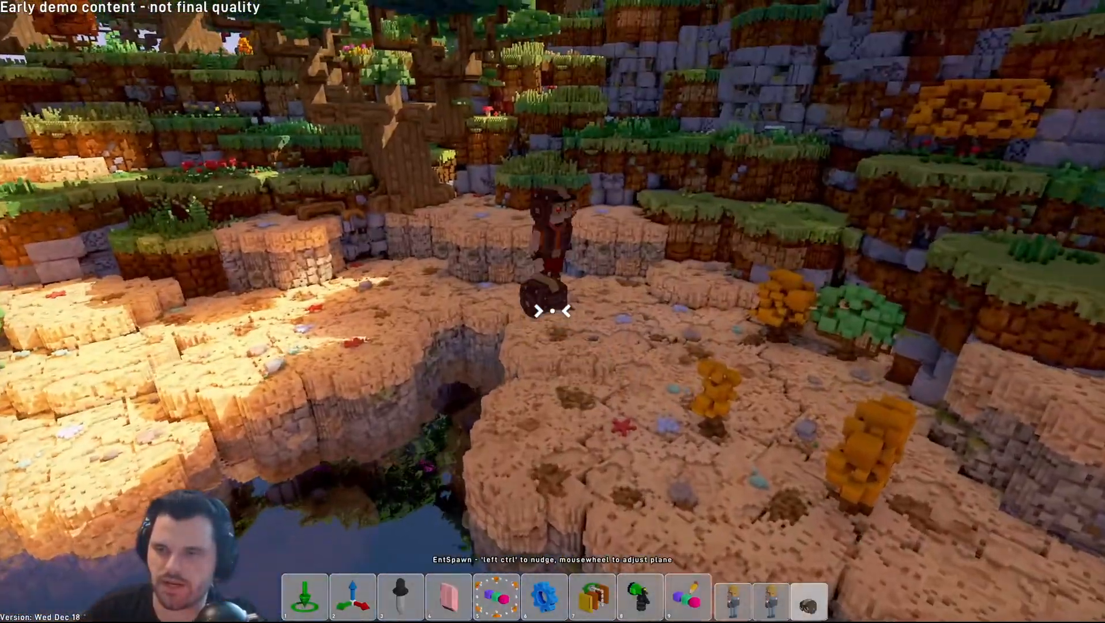
click(553, 311)
key(w)
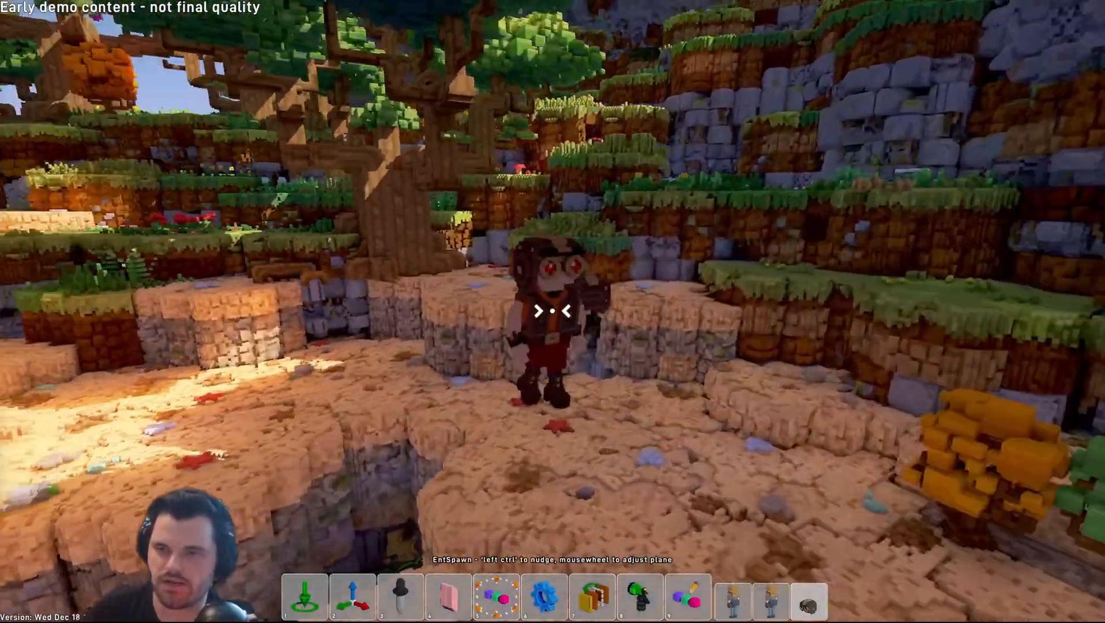
key(2)
key(s)
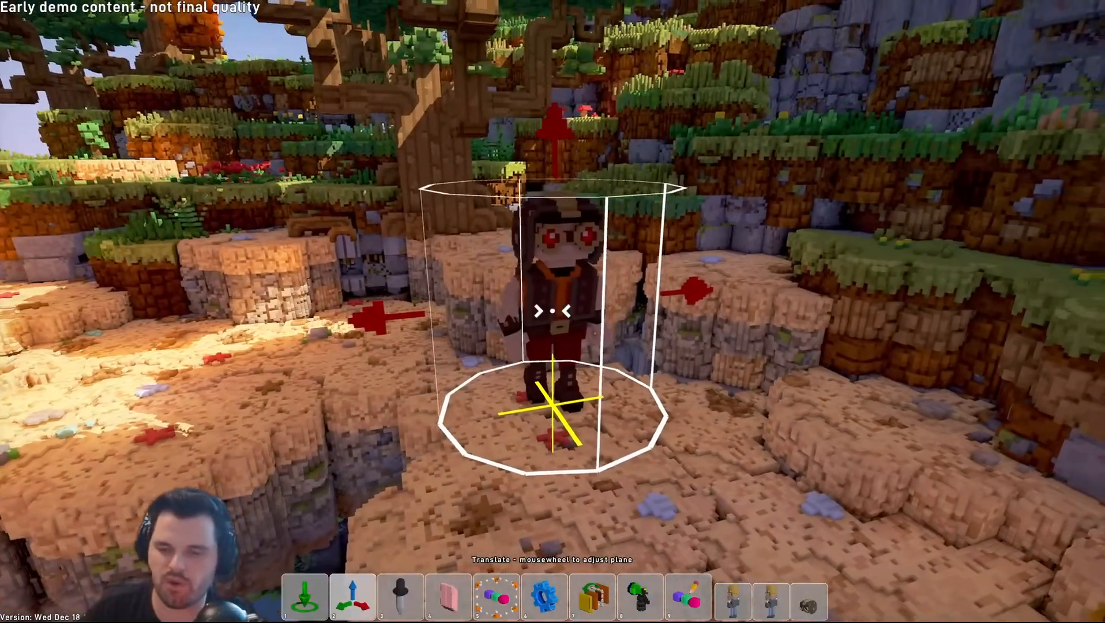
Step: Add an action host from the Empty template and enter the new NPC's name for it
key(4)
key(6)
key(Tab)
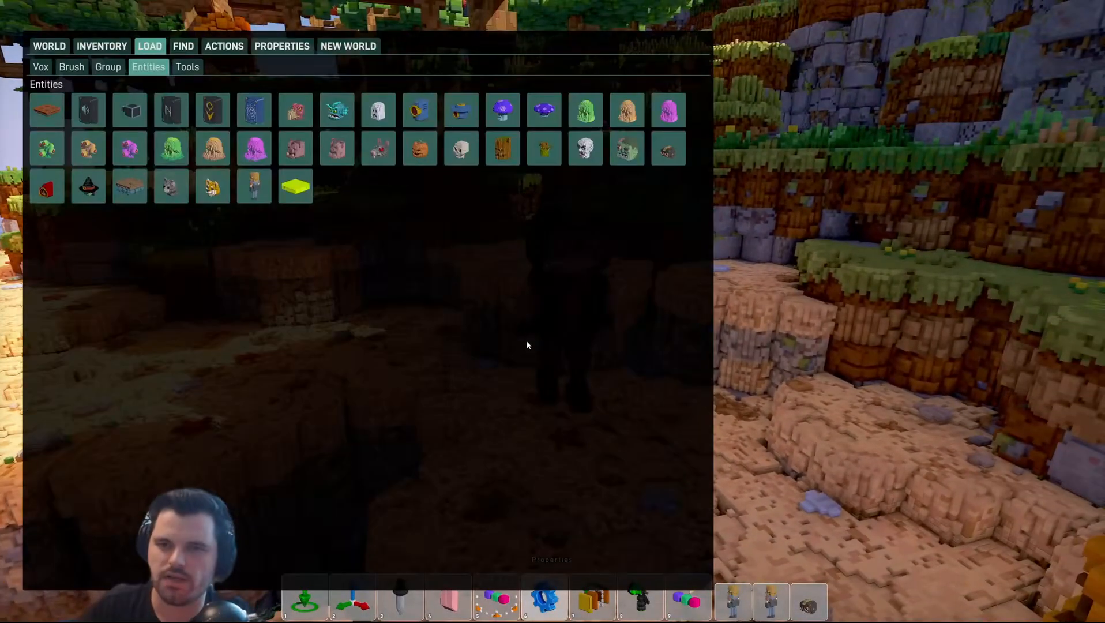
click(215, 51)
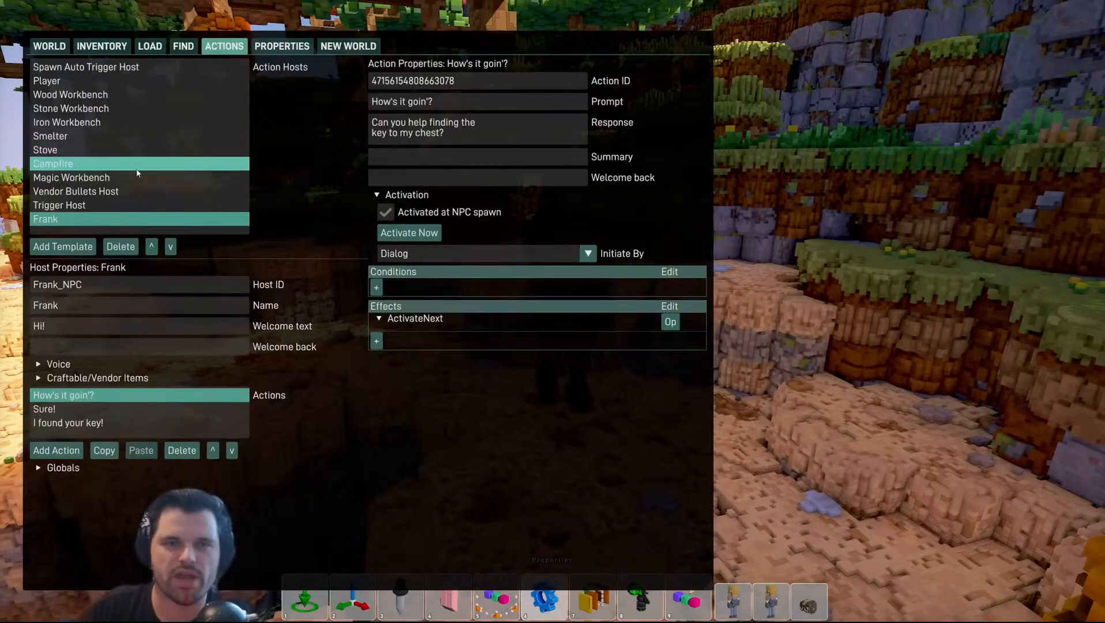
click(62, 247)
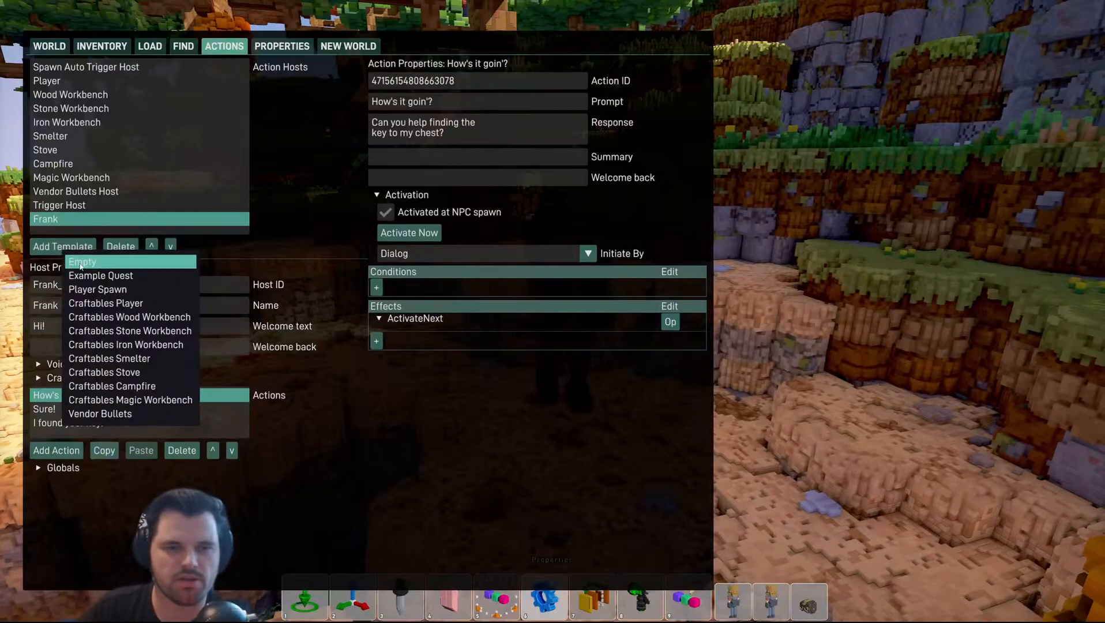
click(78, 262)
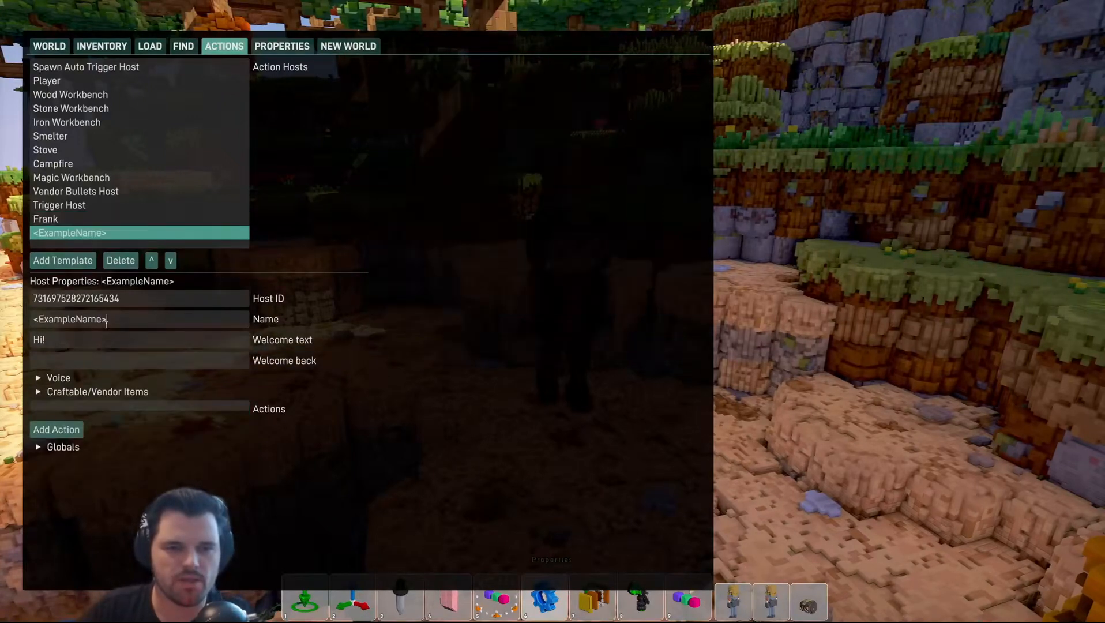
double_click(106, 324)
text(UJ)
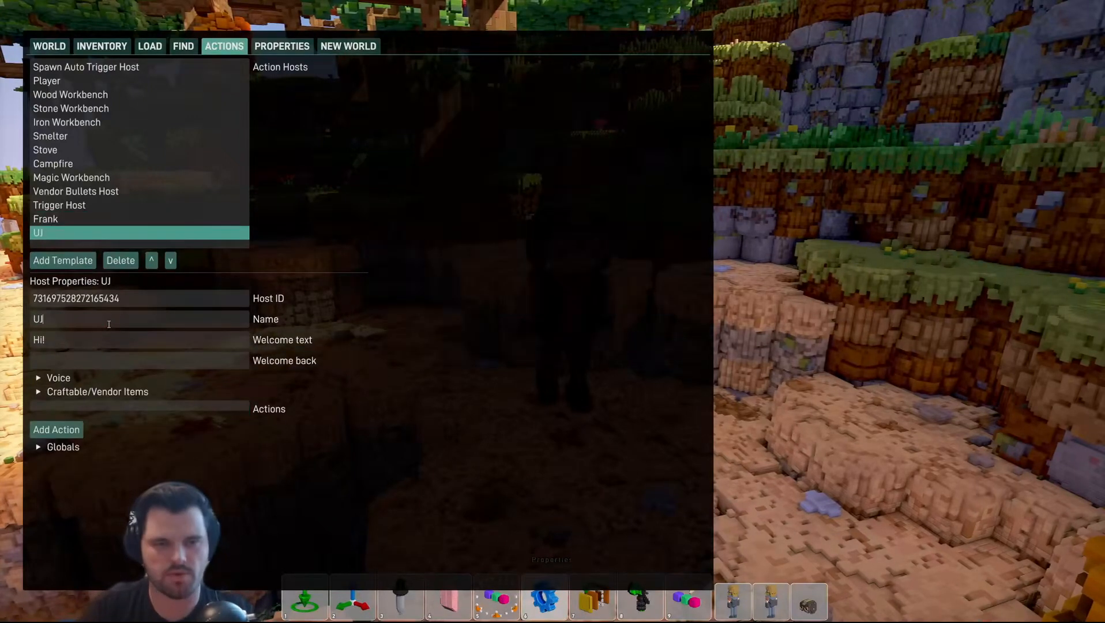
key(BackSpace)
key(BackSpace)
text(Julian)
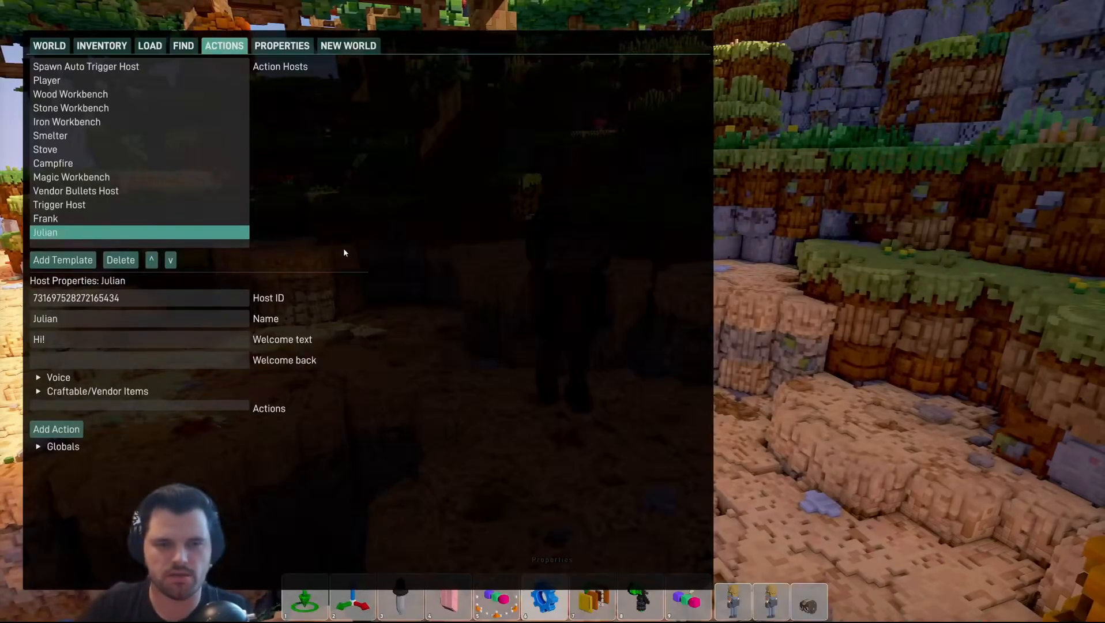
Step: Choose the female 1 voice for the new action host
click(64, 379)
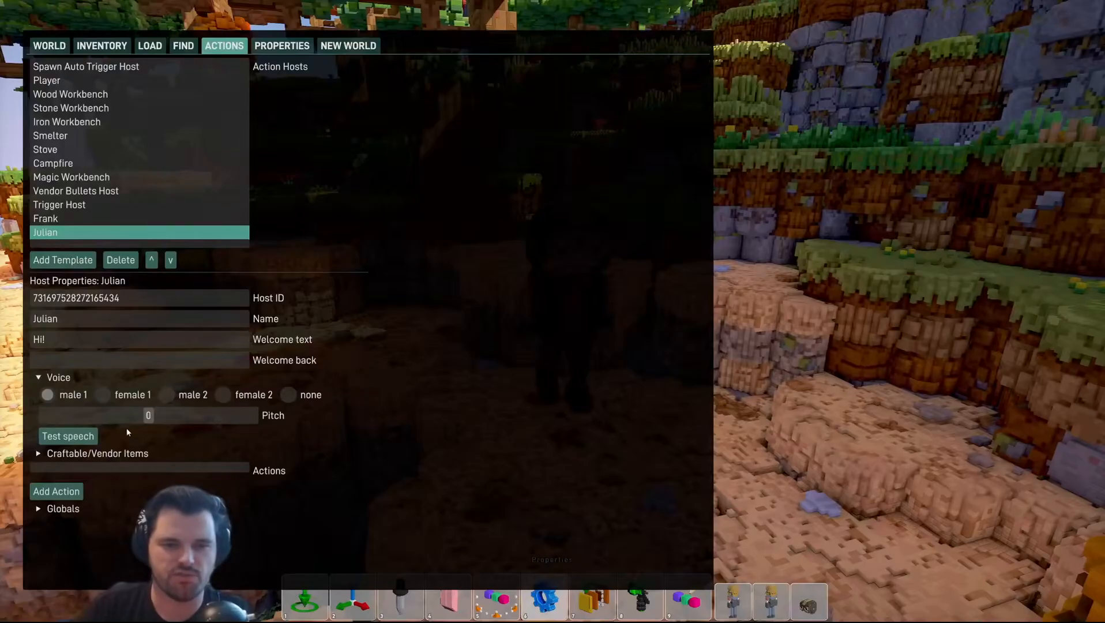
click(102, 394)
click(70, 379)
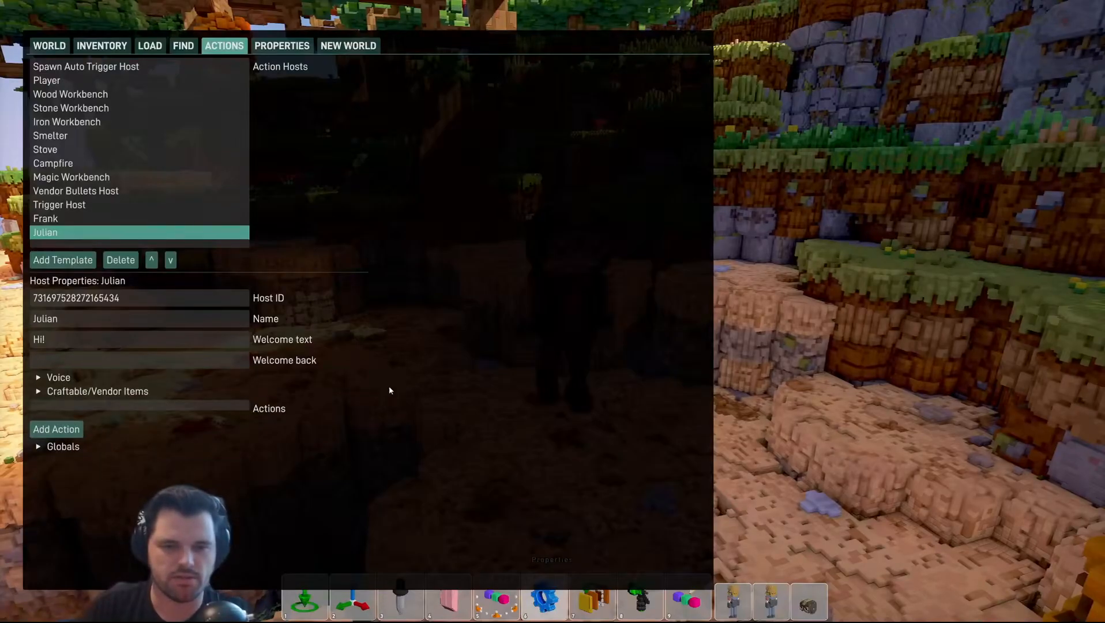
Step: Add an action to the new host and set the host's welcome text to "Help!"
click(56, 429)
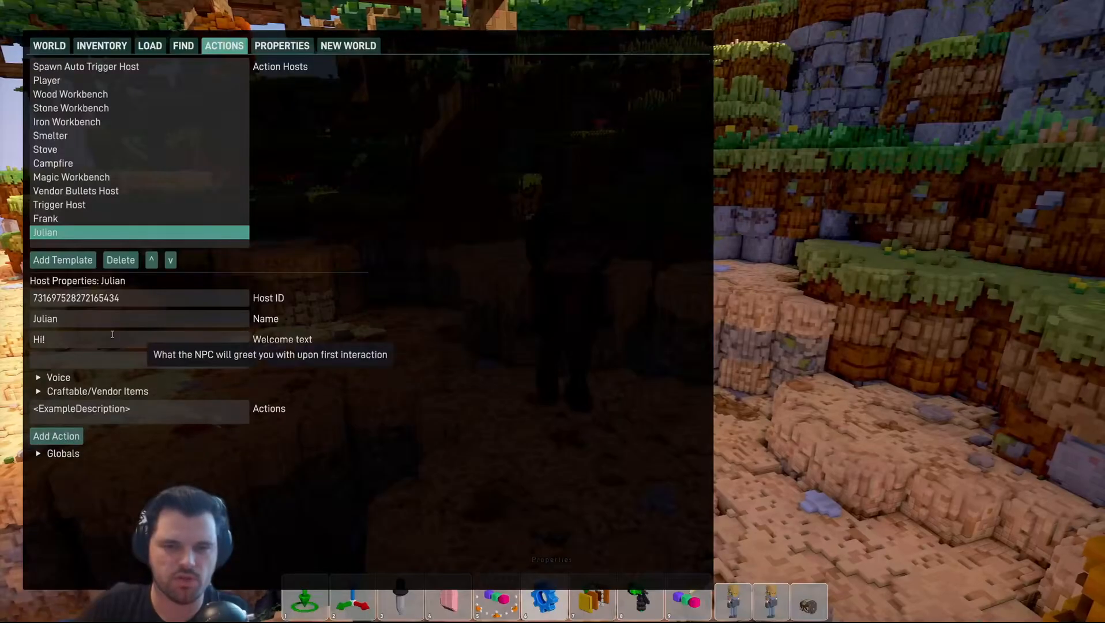
double_click(61, 344)
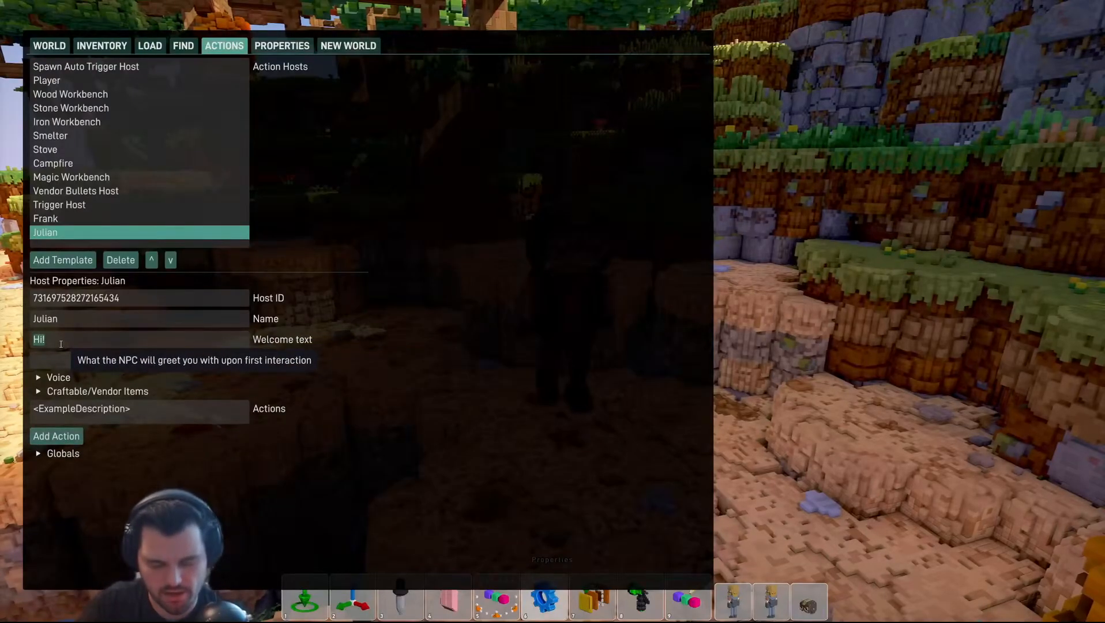
text(Oh)
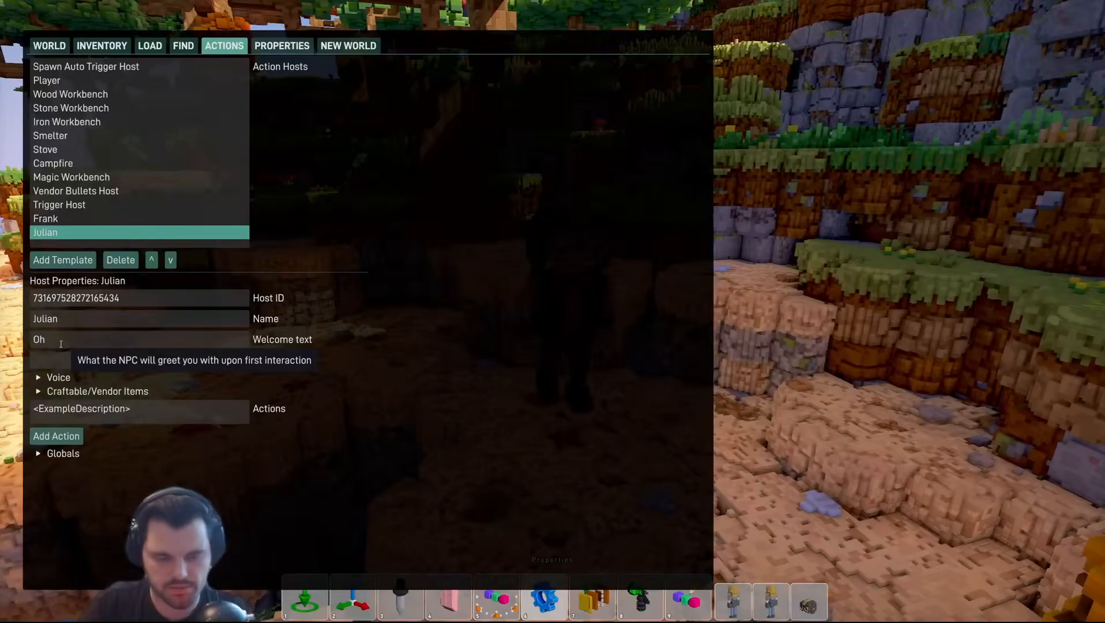
key(BackSpace)
key(BackSpace)
key(BackSpace)
text(He)
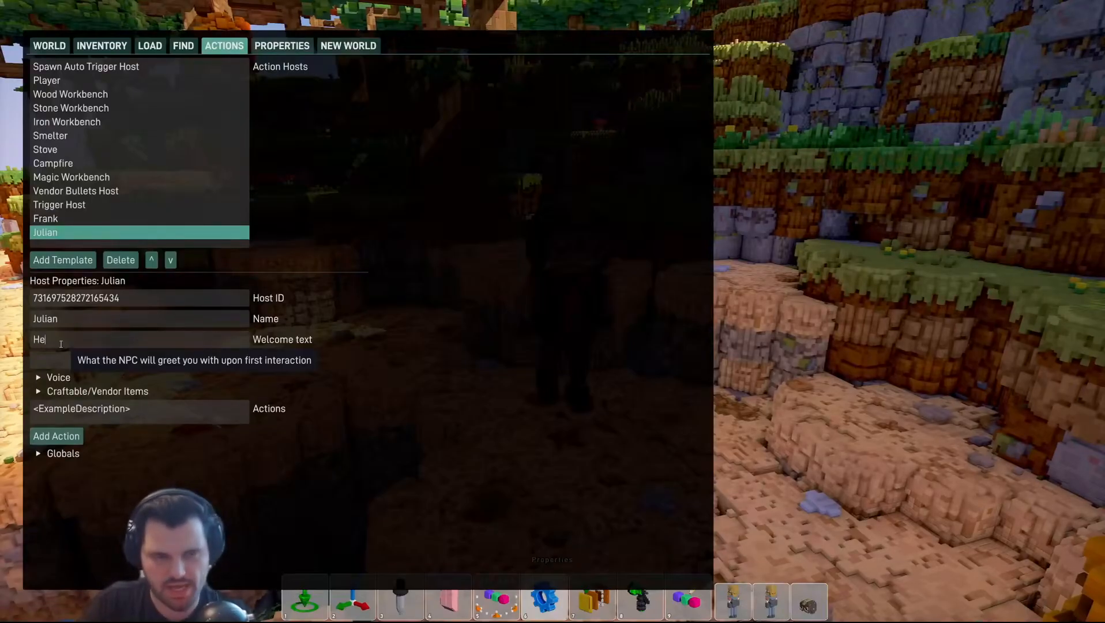
text(lp!)
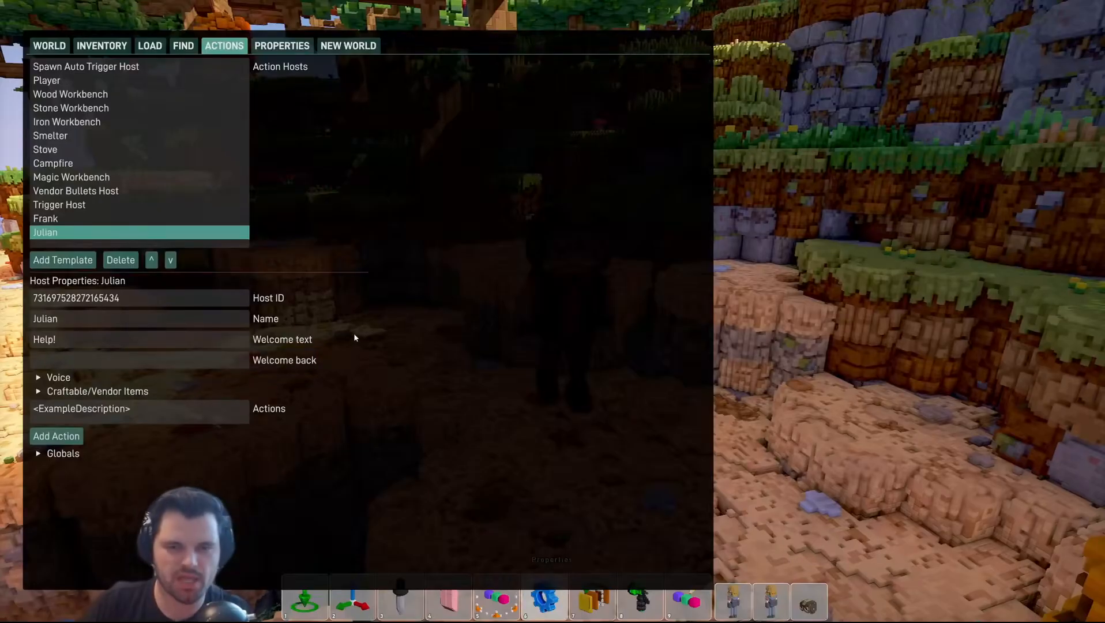
Step: Set the new action's prompt to "What do you need help with?" and its response to "Kill those monsters over there!"
click(88, 408)
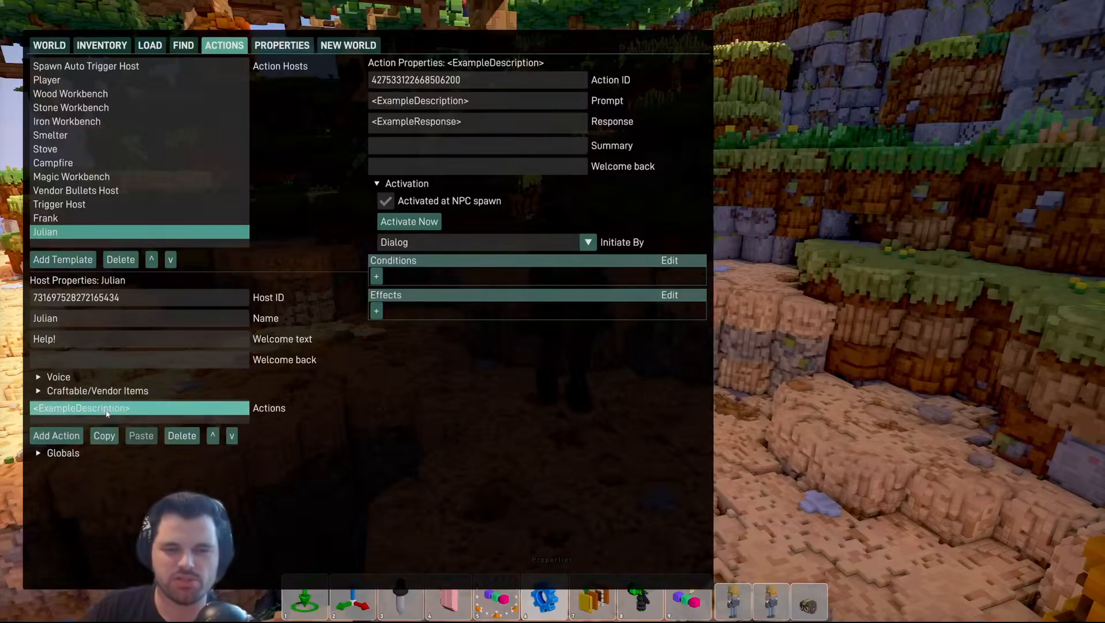
click(480, 104)
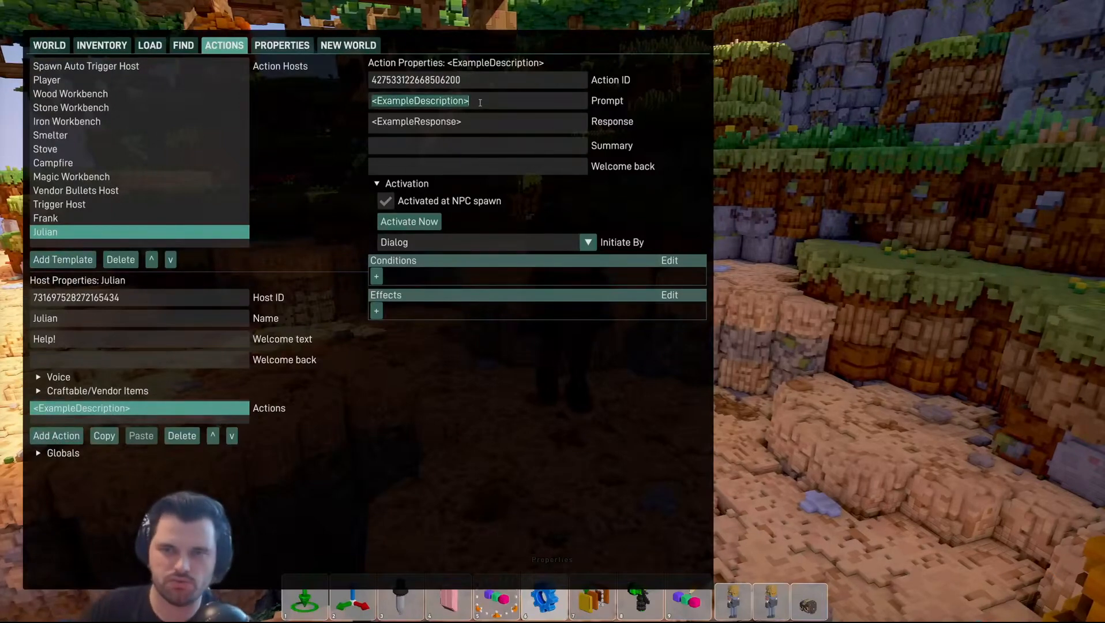
text(Wh)
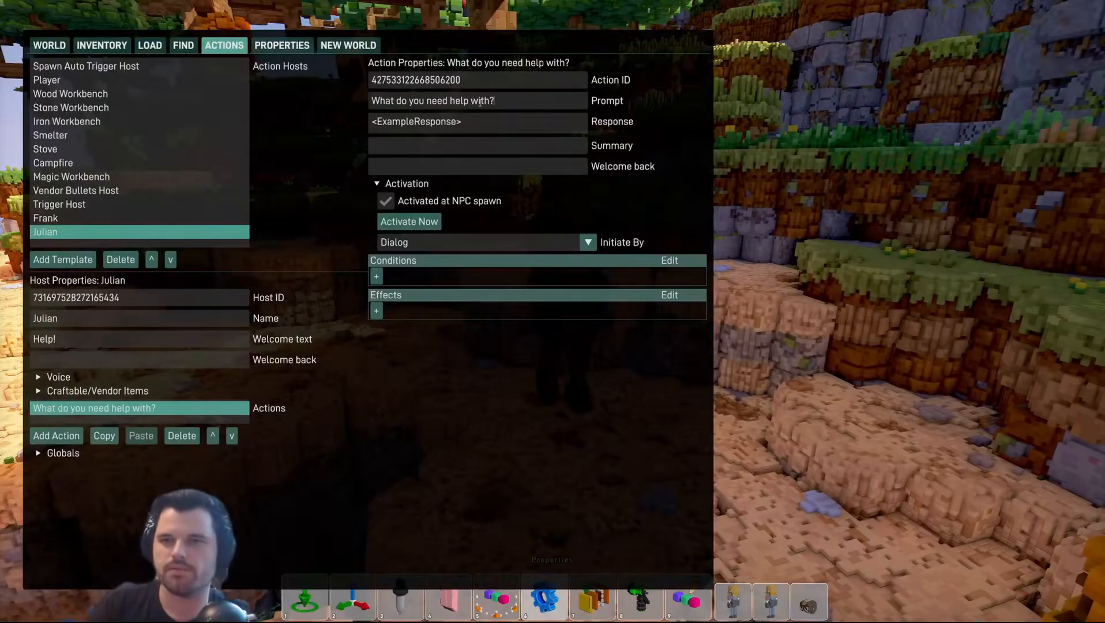
click(487, 119)
text(Kill those monsters)
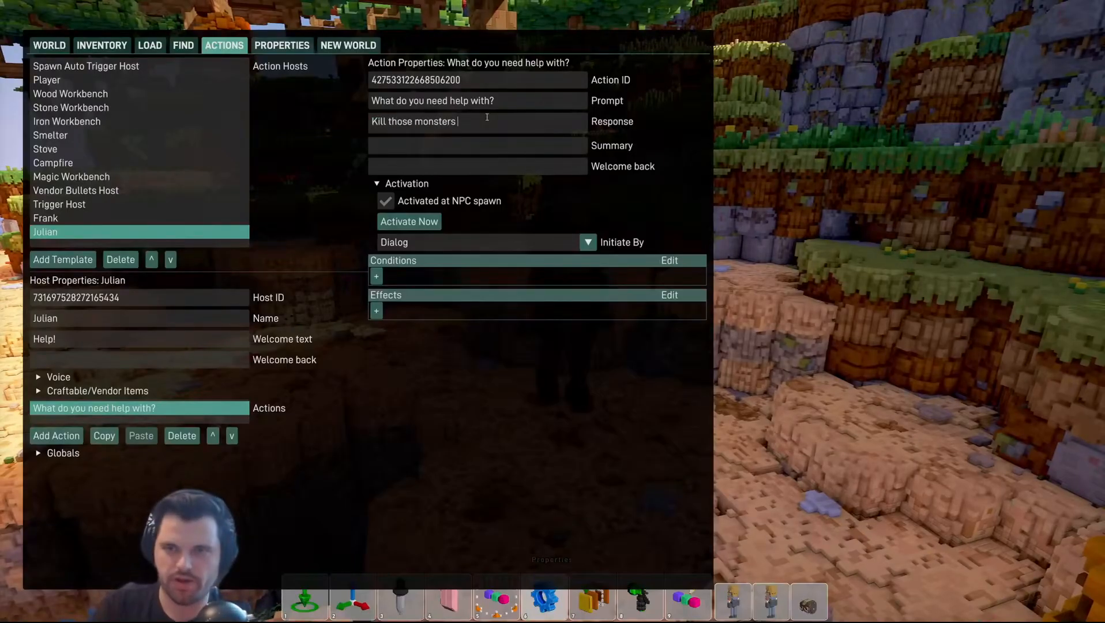
text(ver there!)
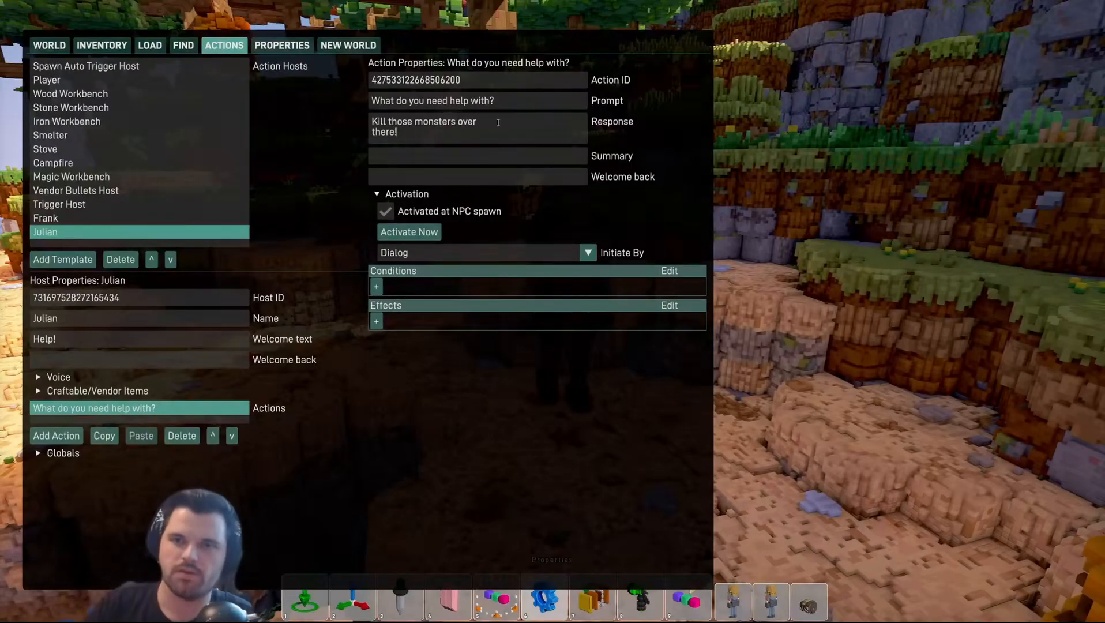
Step: Add a second action to the new host with the prompt "I killed the monsters!" and the response "Yaaaaaaay!"
click(295, 191)
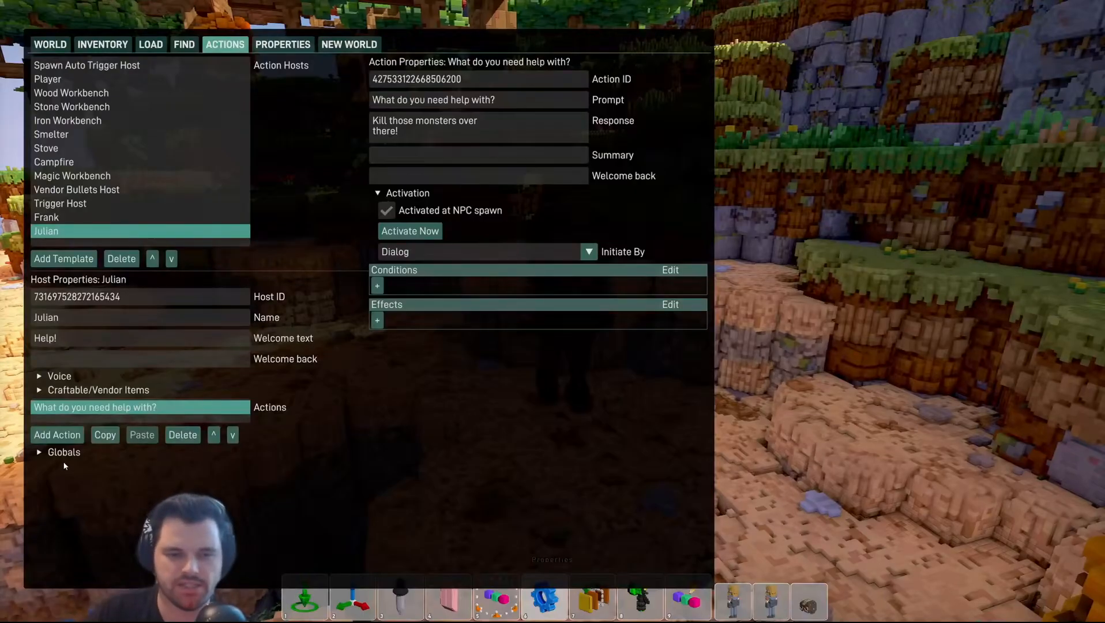
click(58, 435)
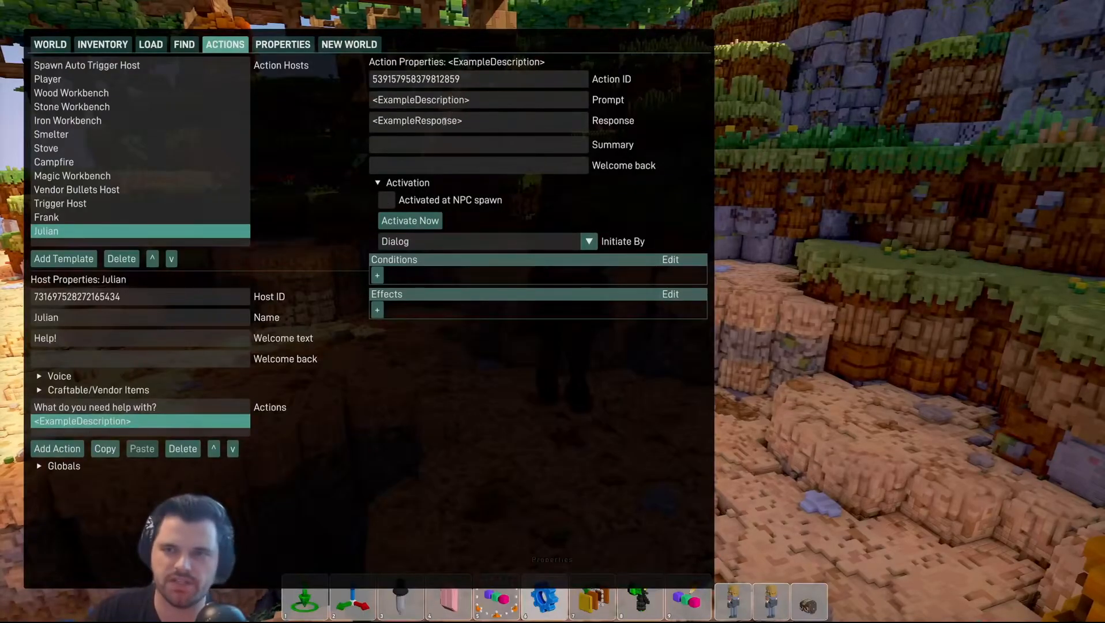
click(471, 100)
text(I killed the monsters!)
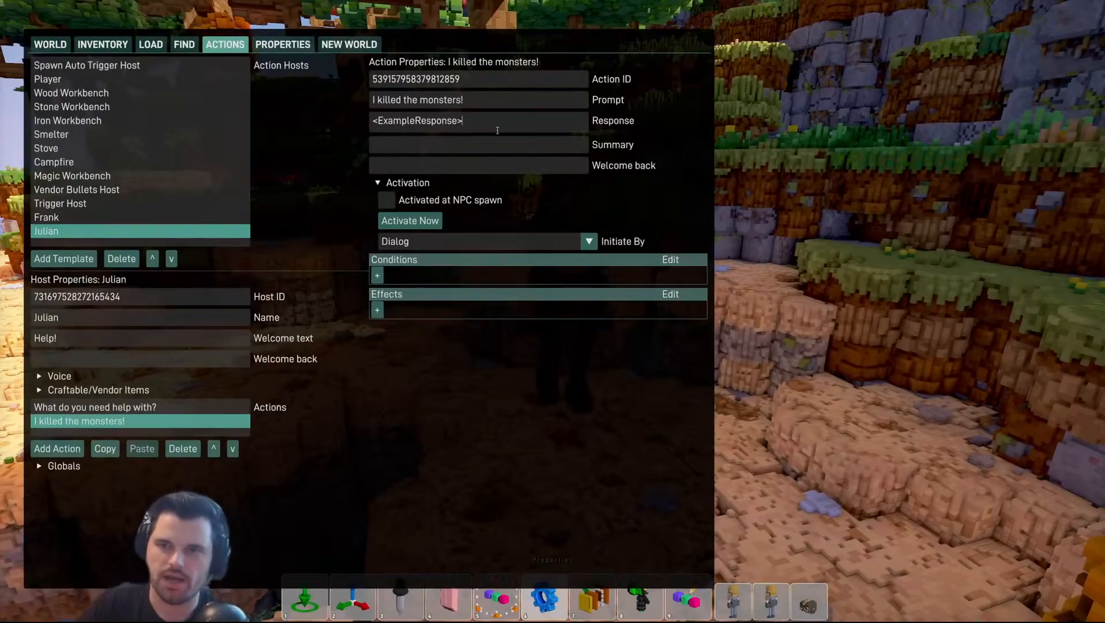
click(497, 128)
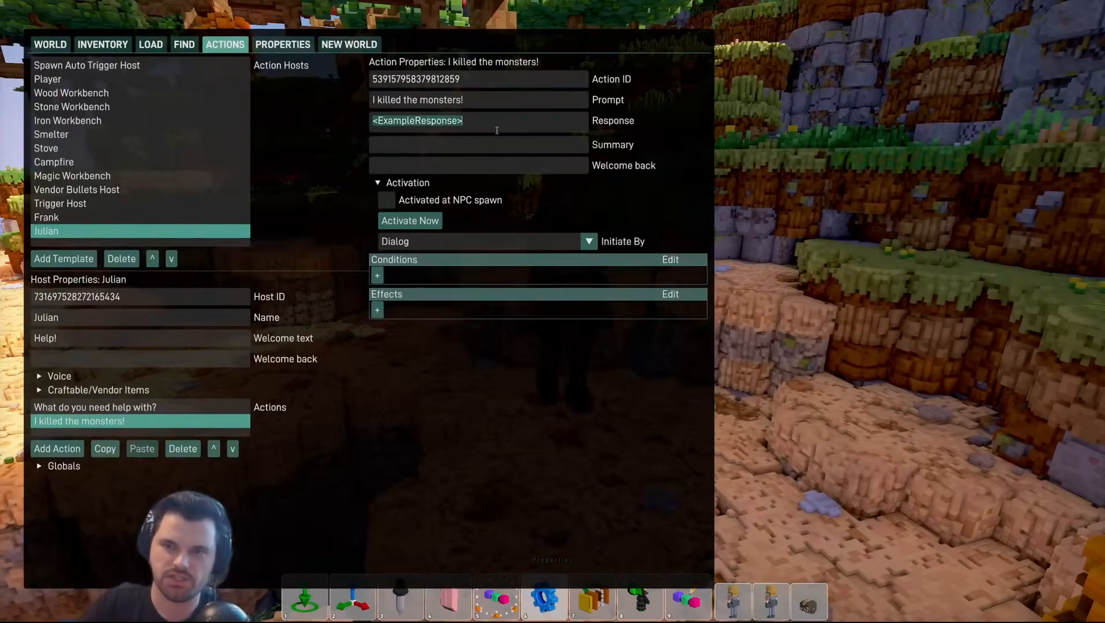
text(Yaaaaaaay!)
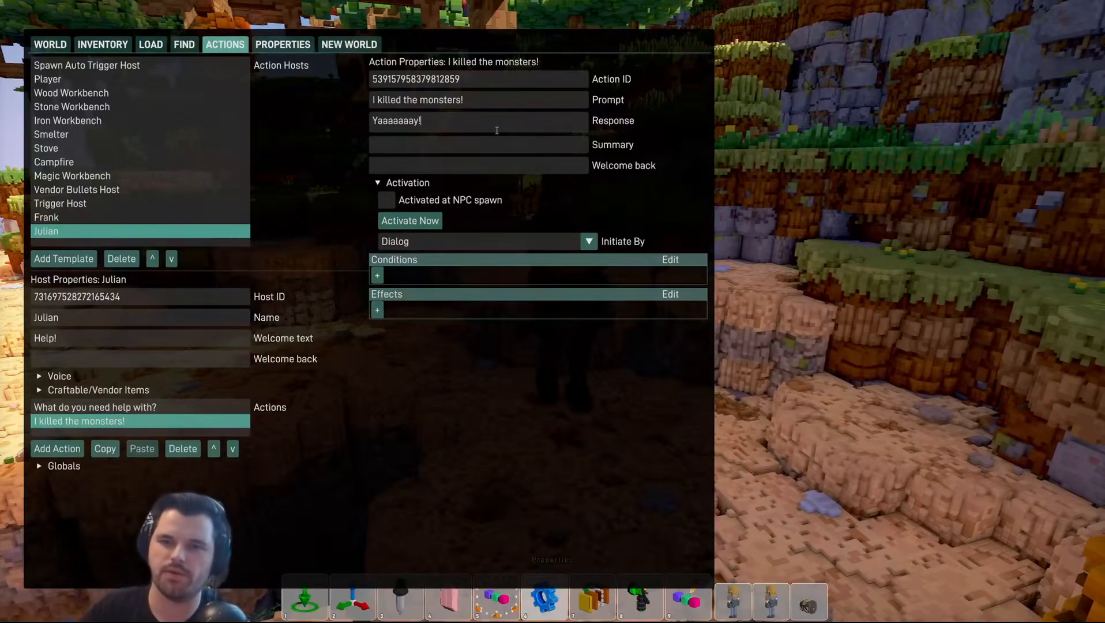
Step: Add an ActivateNext effect to the "What do you need help with?" action and set its summary to "Kill those monsters!"
click(151, 409)
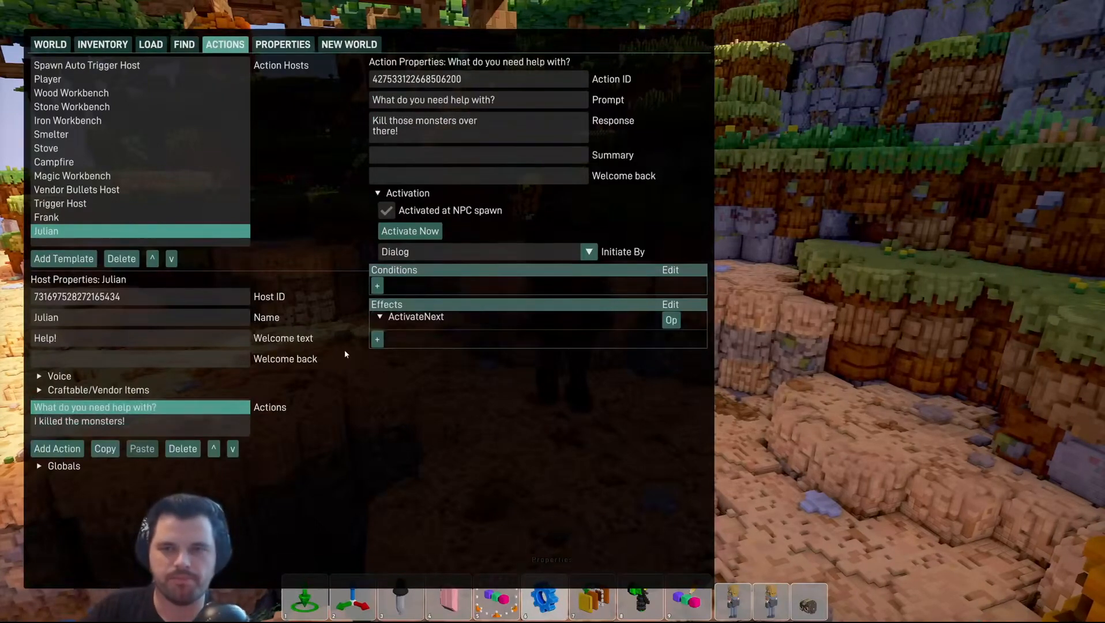
click(521, 156)
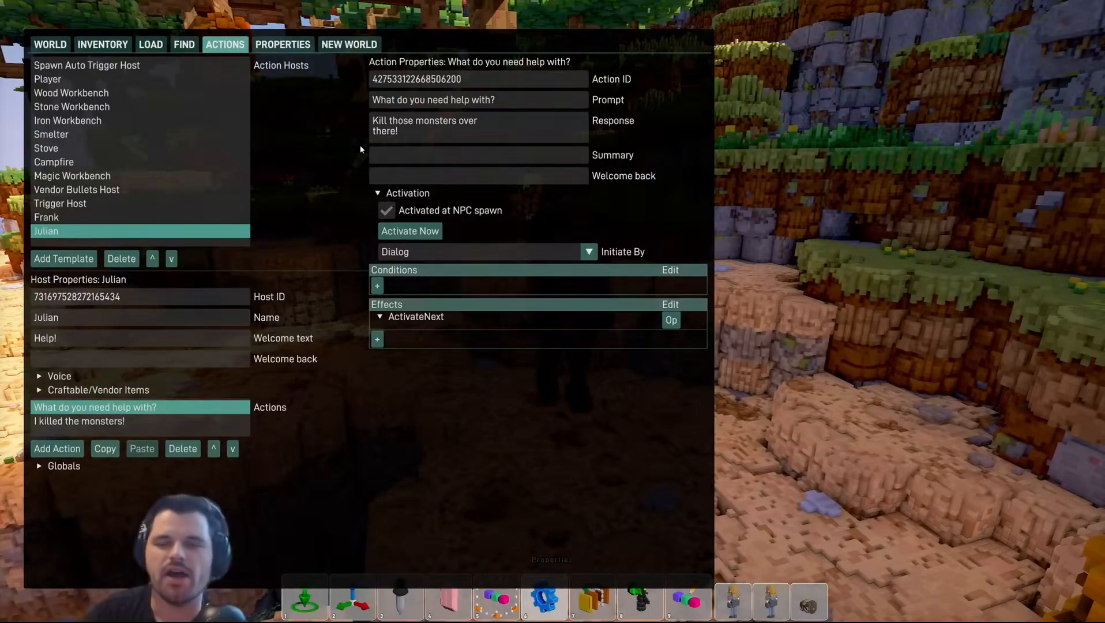
mouse_move(383, 178)
click(399, 158)
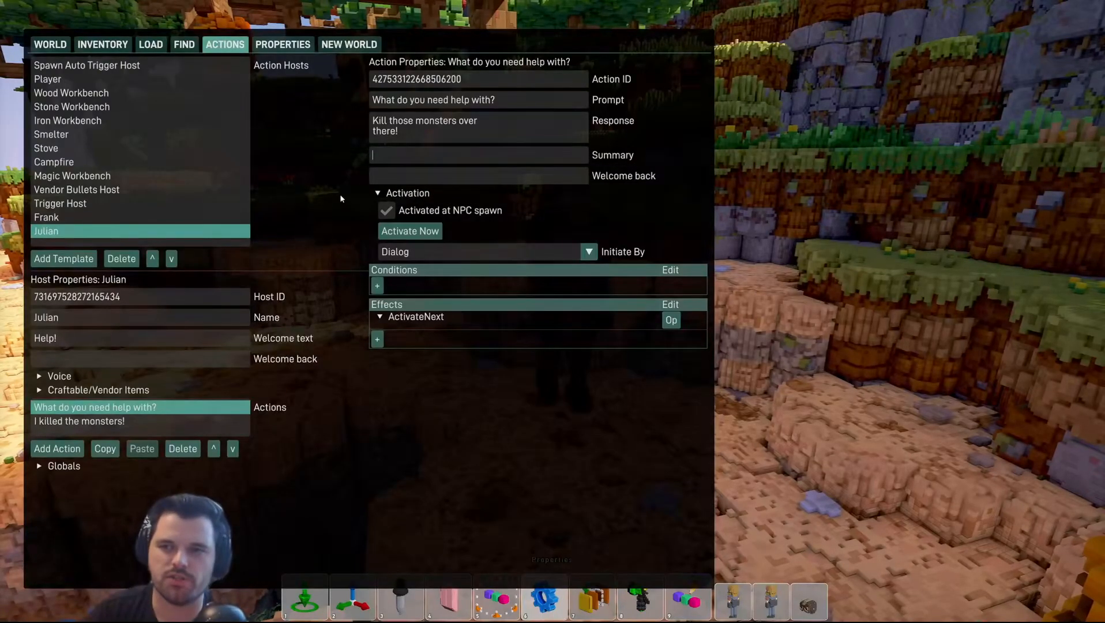
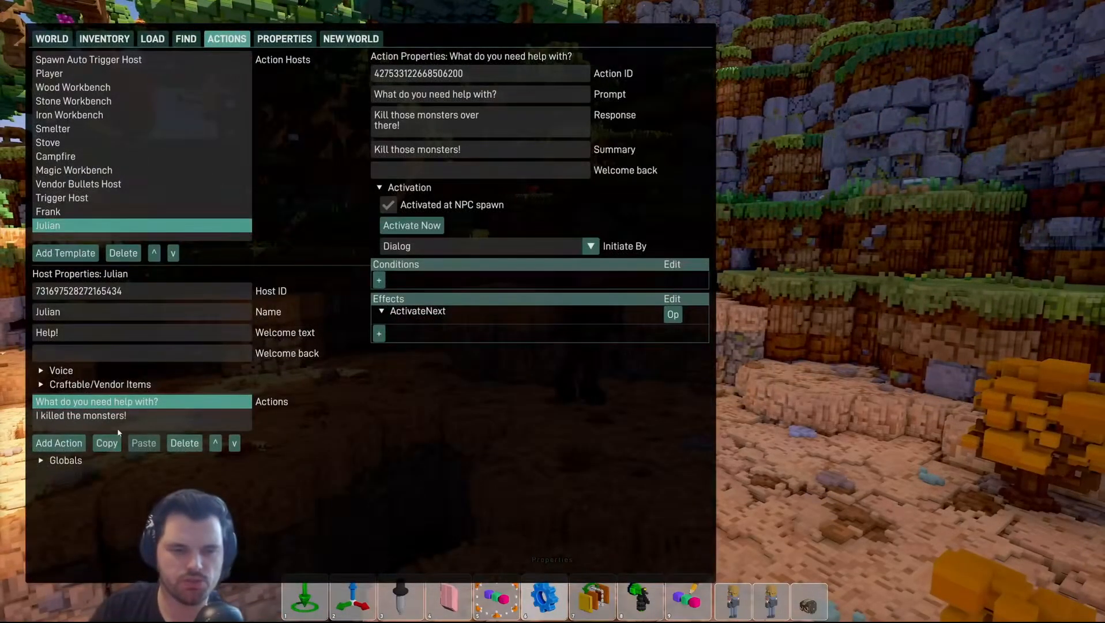
Step: Give the "I killed the monsters!" action a RequireWorldChange condition of Kill all monsters and a GiveXP effect of 250 (small quest)
click(116, 416)
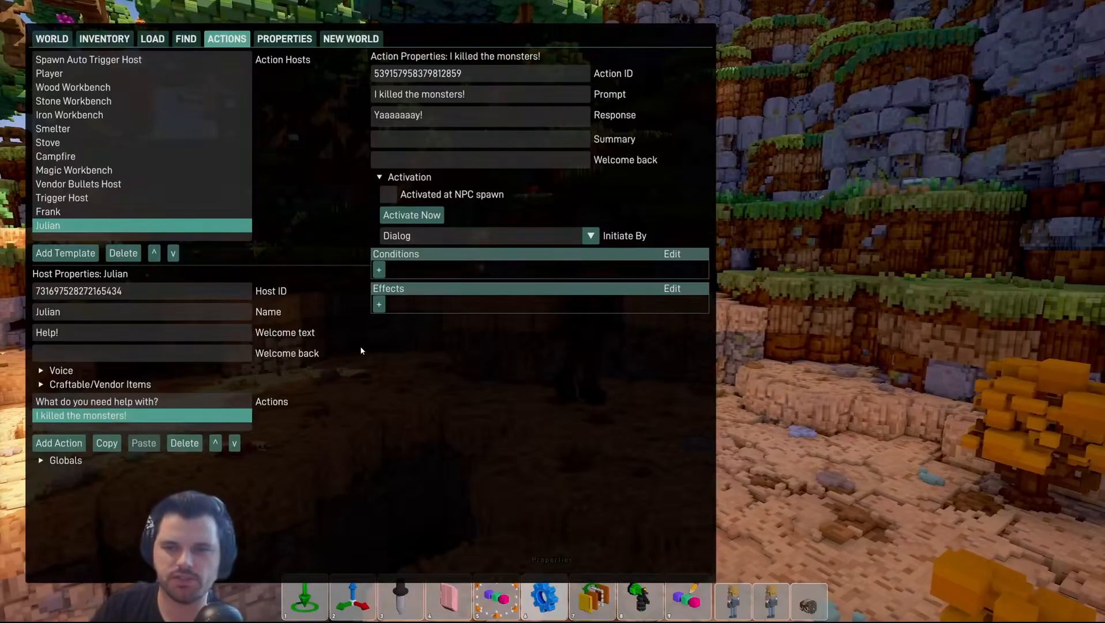
click(379, 270)
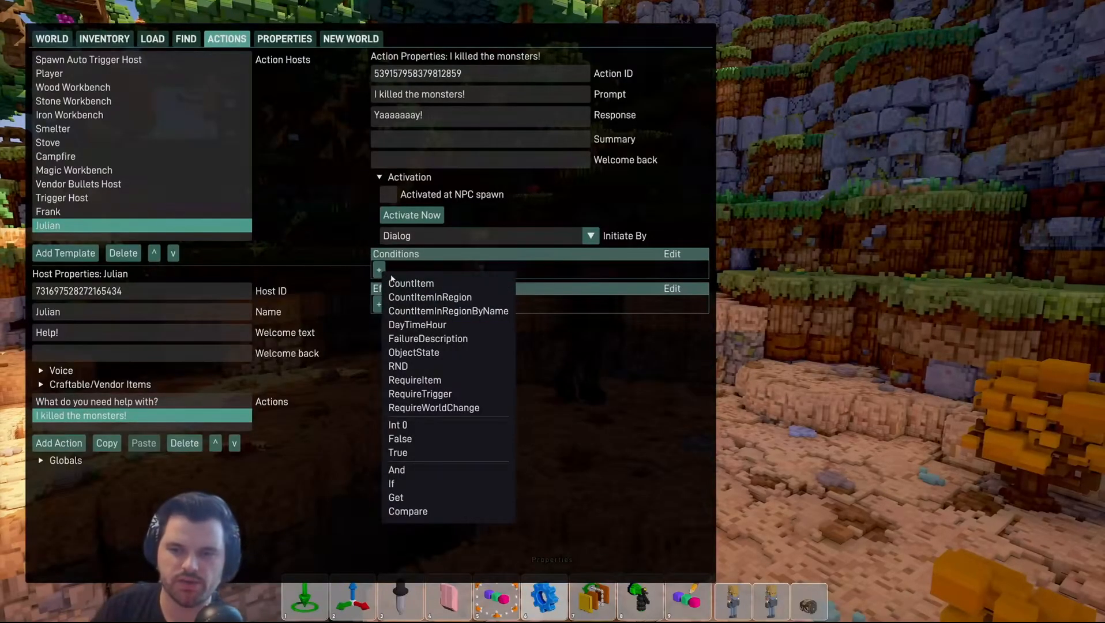
click(445, 408)
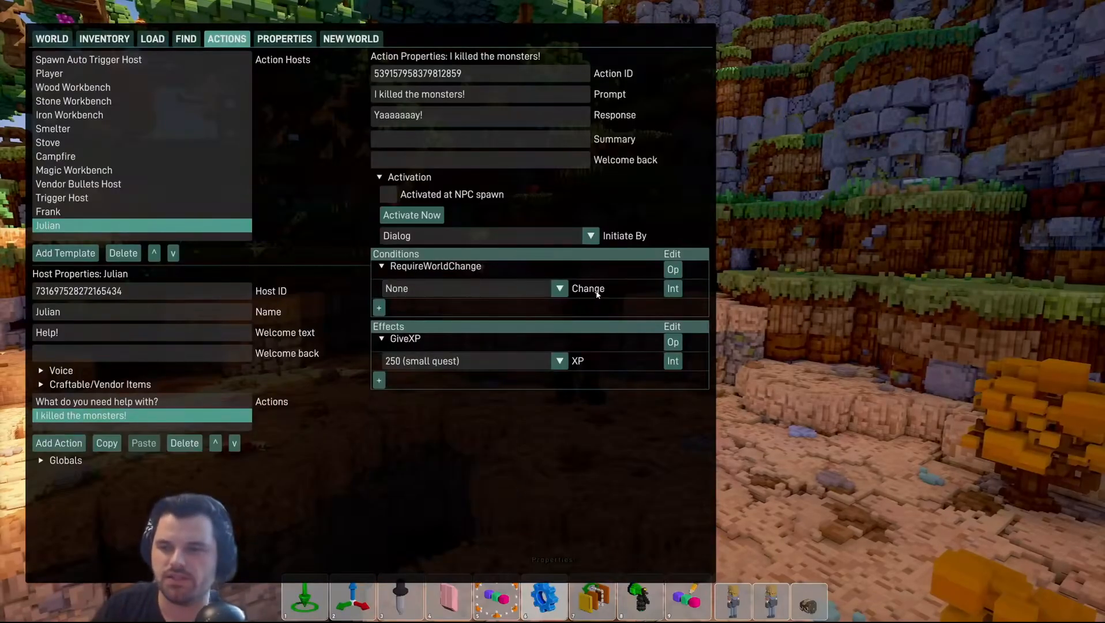
click(559, 289)
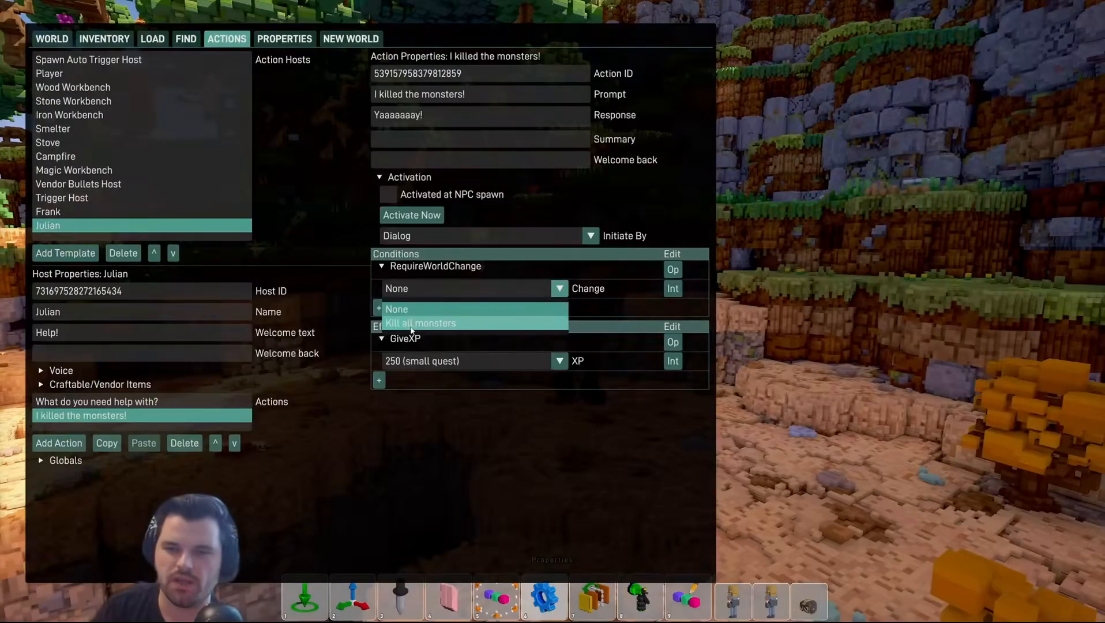
click(412, 328)
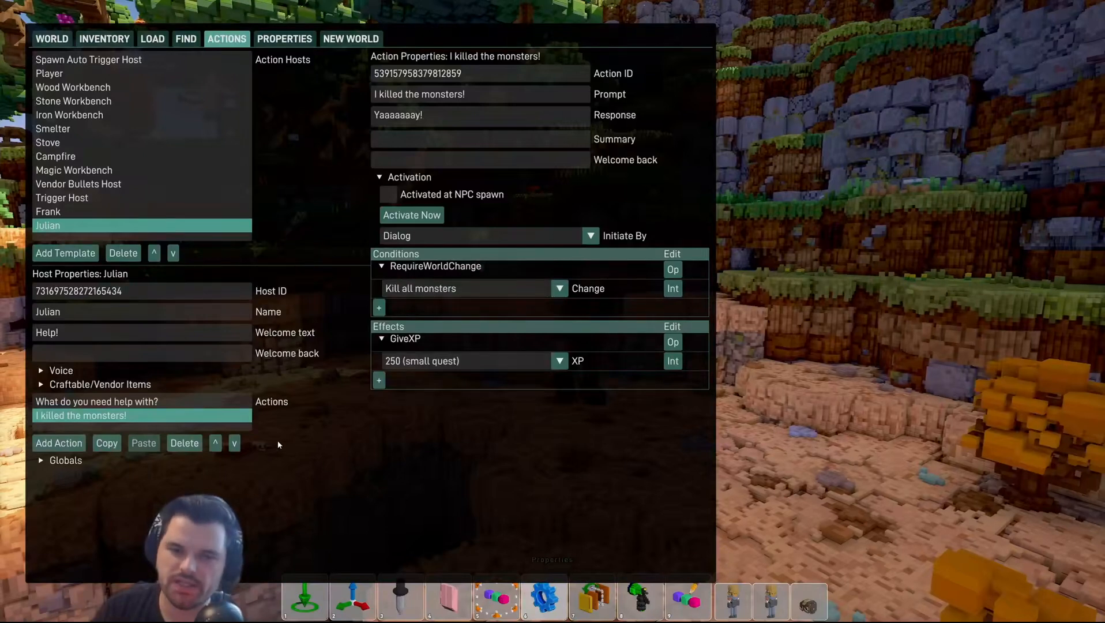
Step: Copy the action ID of "What do you need help with?" and assign it to the first small ooze in the grassy clearing
click(154, 404)
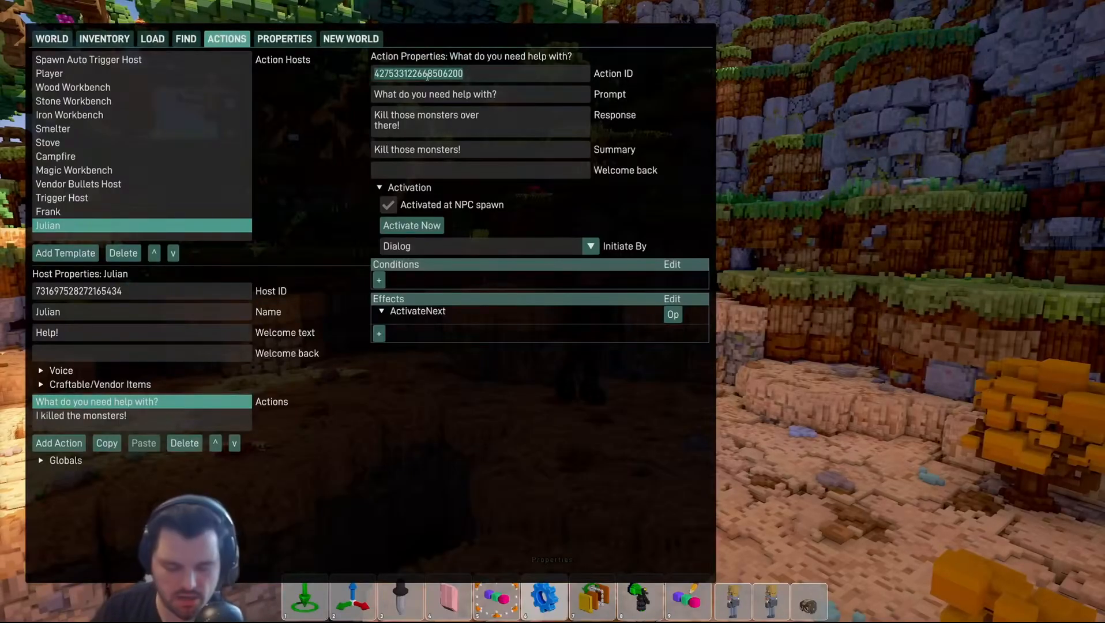
key(Escape)
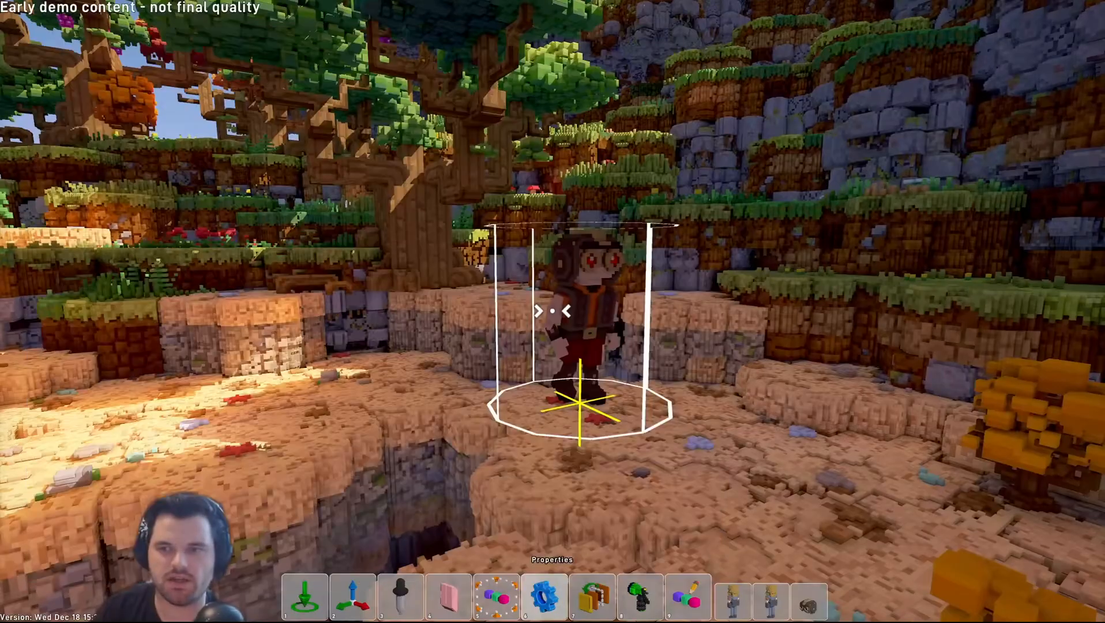
key(w)
key(w)
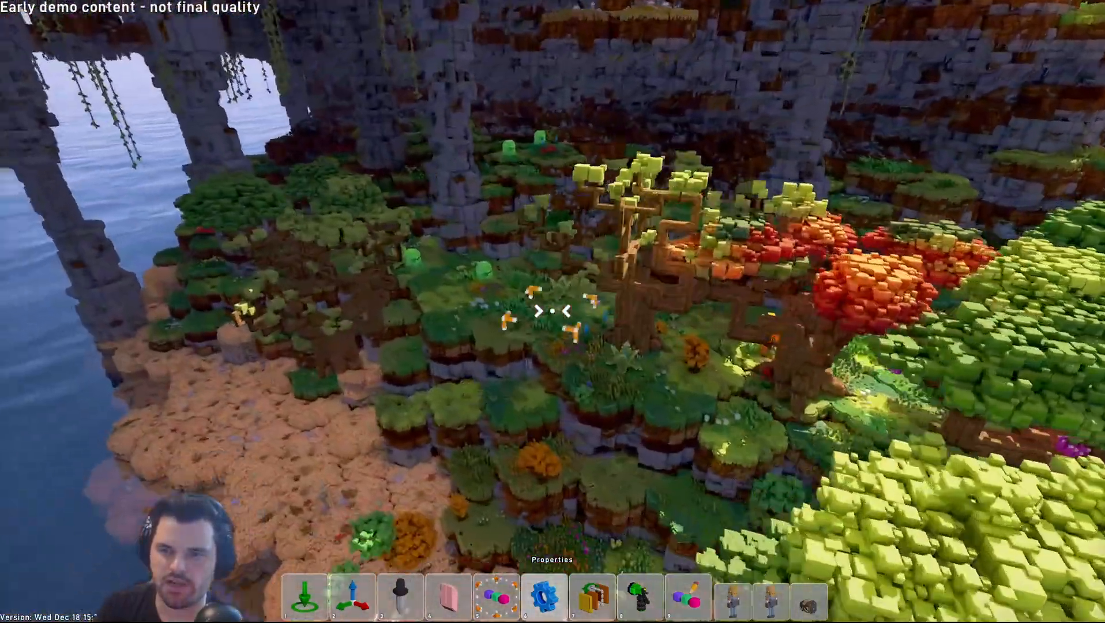
key(s)
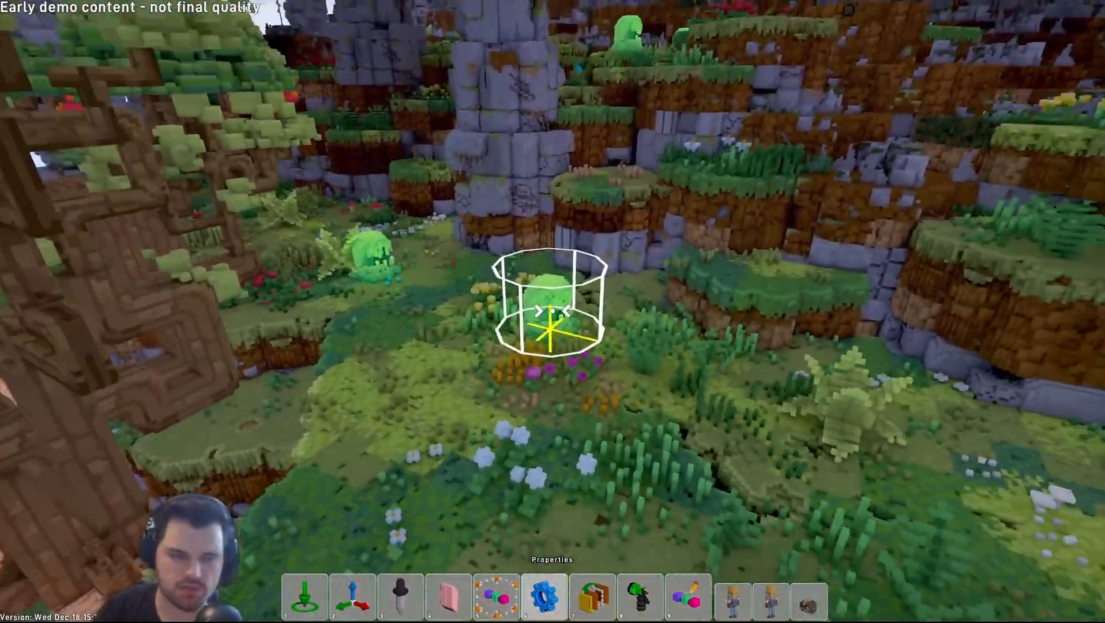
key(w)
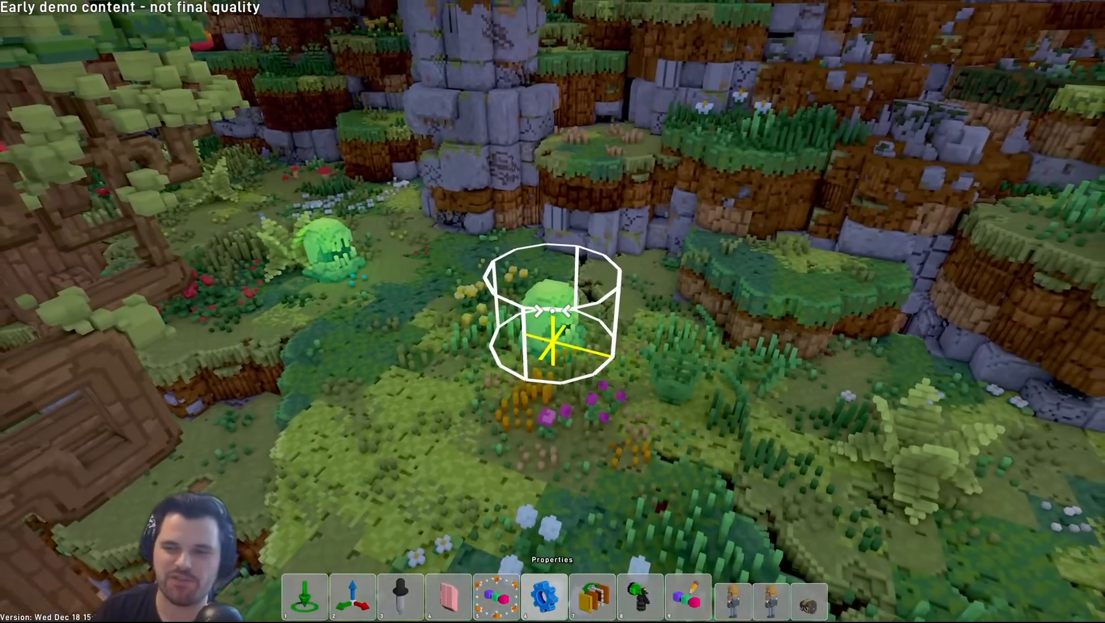
click(552, 341)
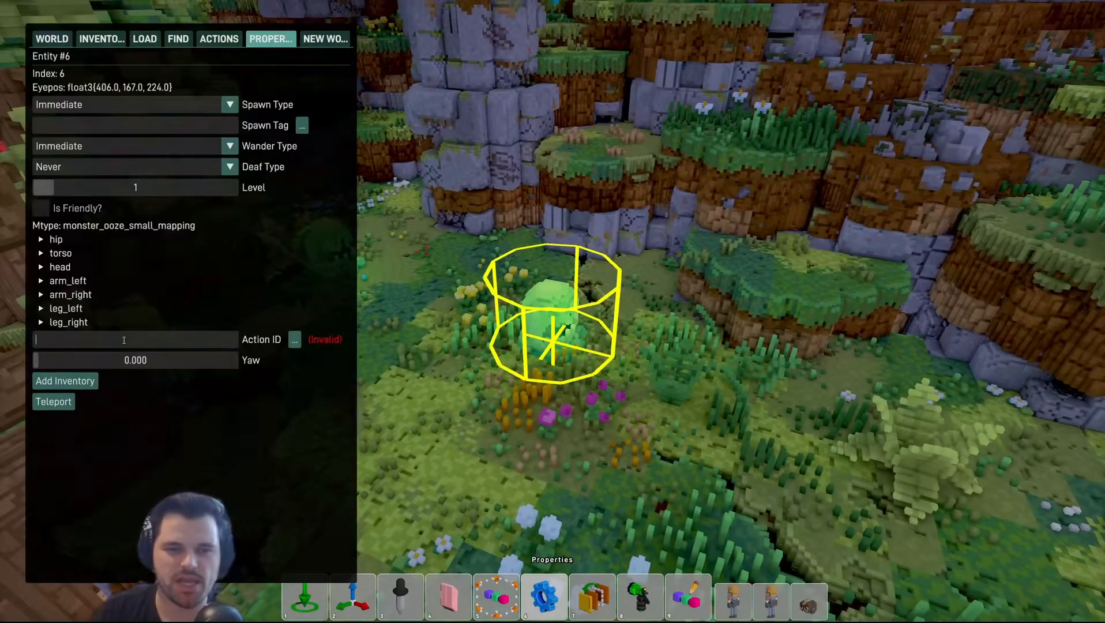
key(ctrl+v)
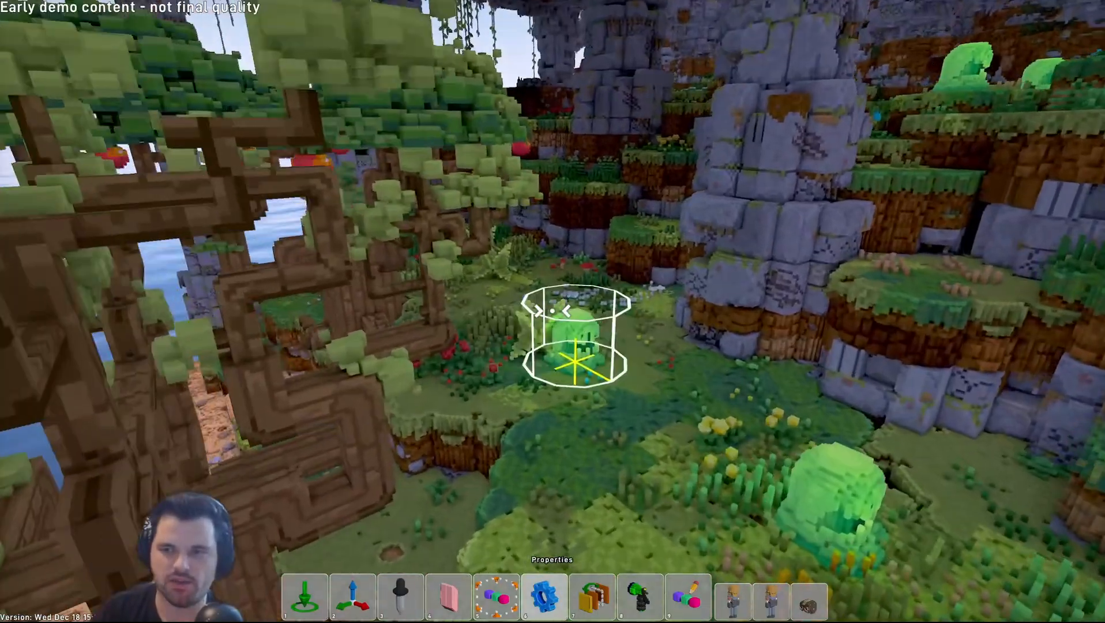
Step: Assign the same copied action ID to the other three small ooze monsters, in the clearing and on the ledge above
click(552, 311)
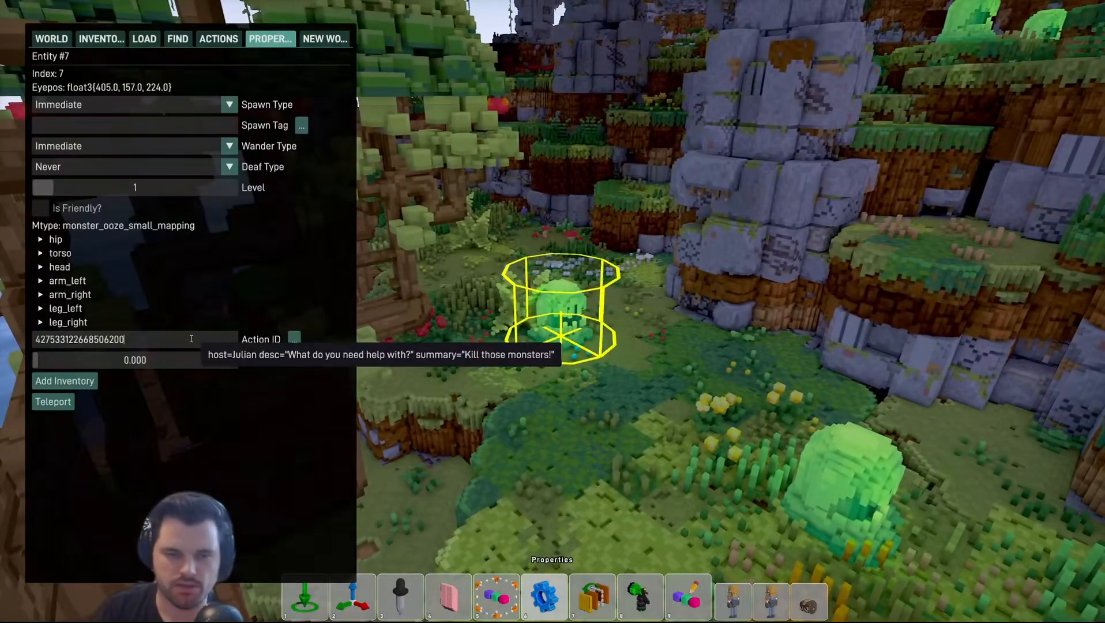
key(Escape)
key(w)
click(553, 311)
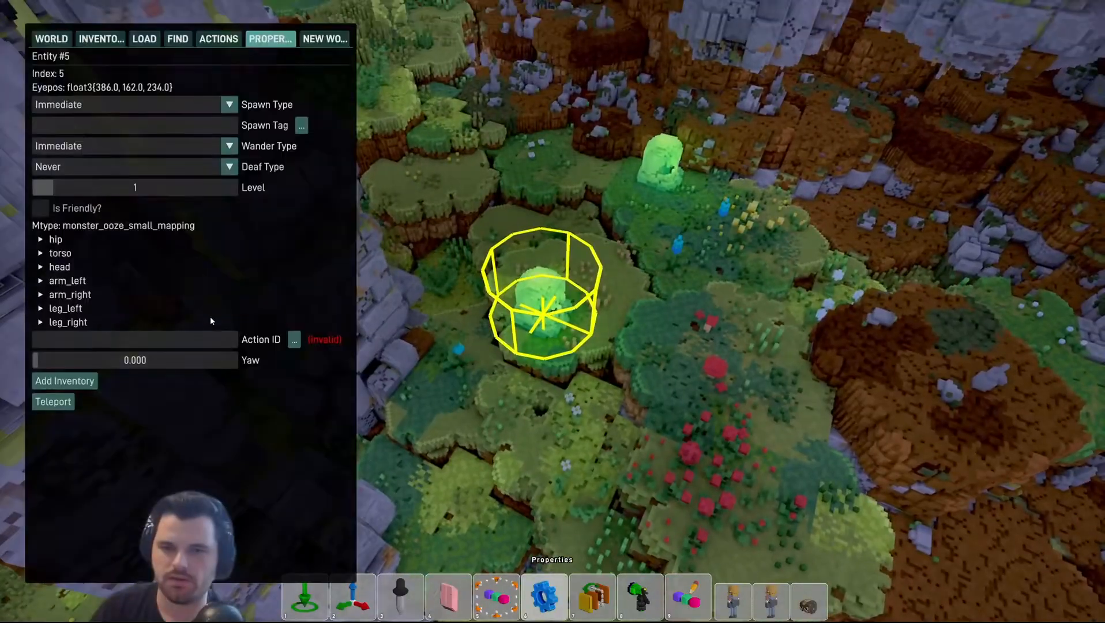
key(ctrl+v)
key(Escape)
key(w)
click(553, 311)
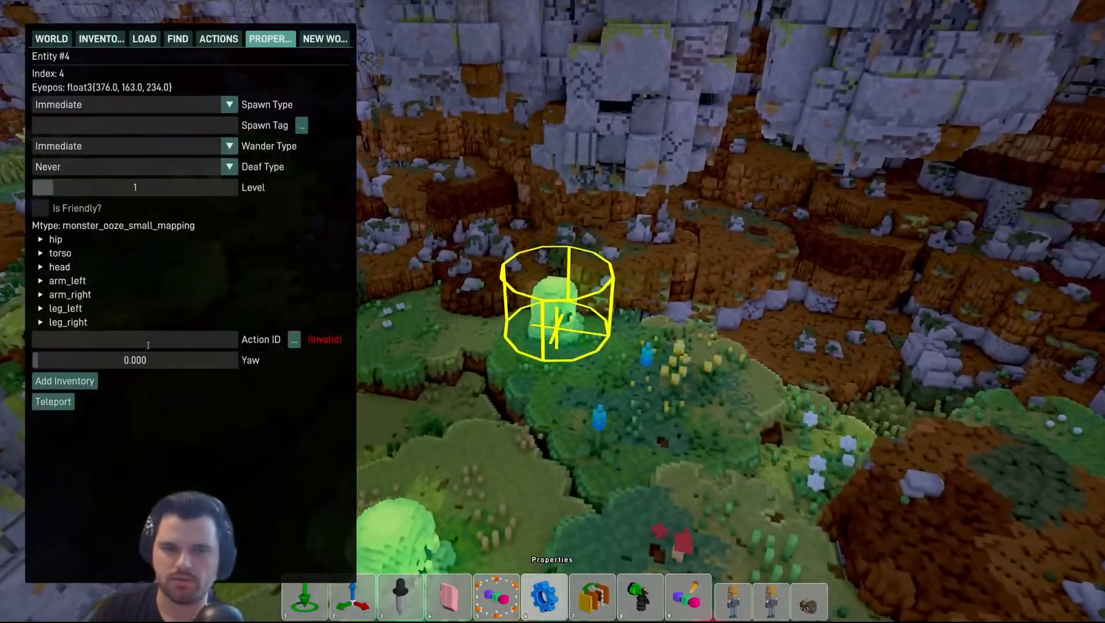
click(150, 340)
key(ctrl+v)
key(Escape)
Step: Return from the oozes to the NPC on the shore and save the world
key(w)
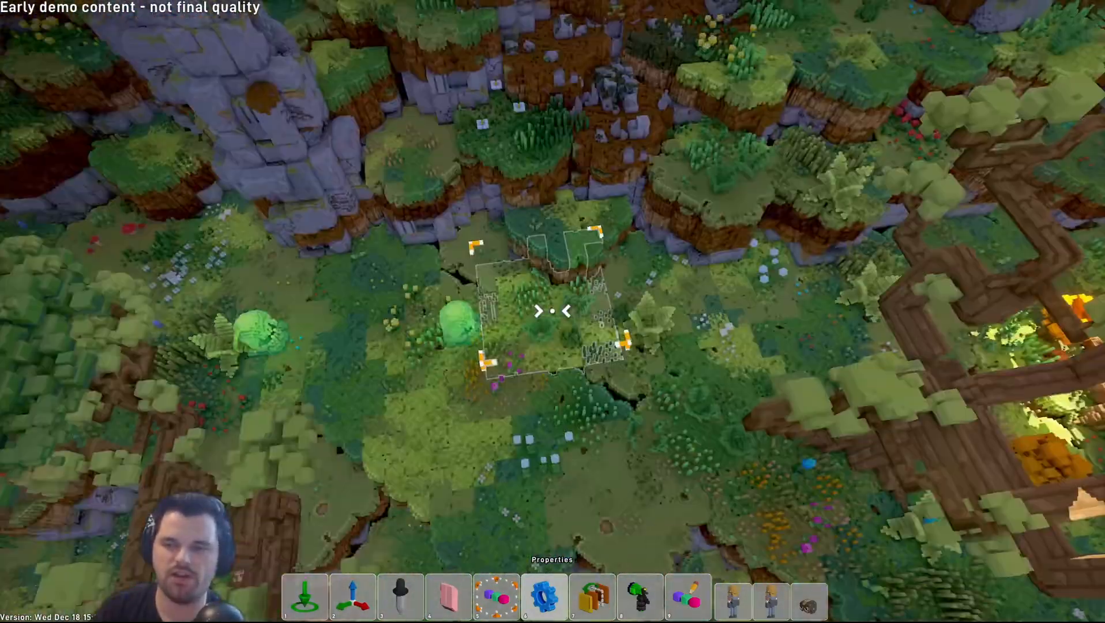
key(w)
key(s)
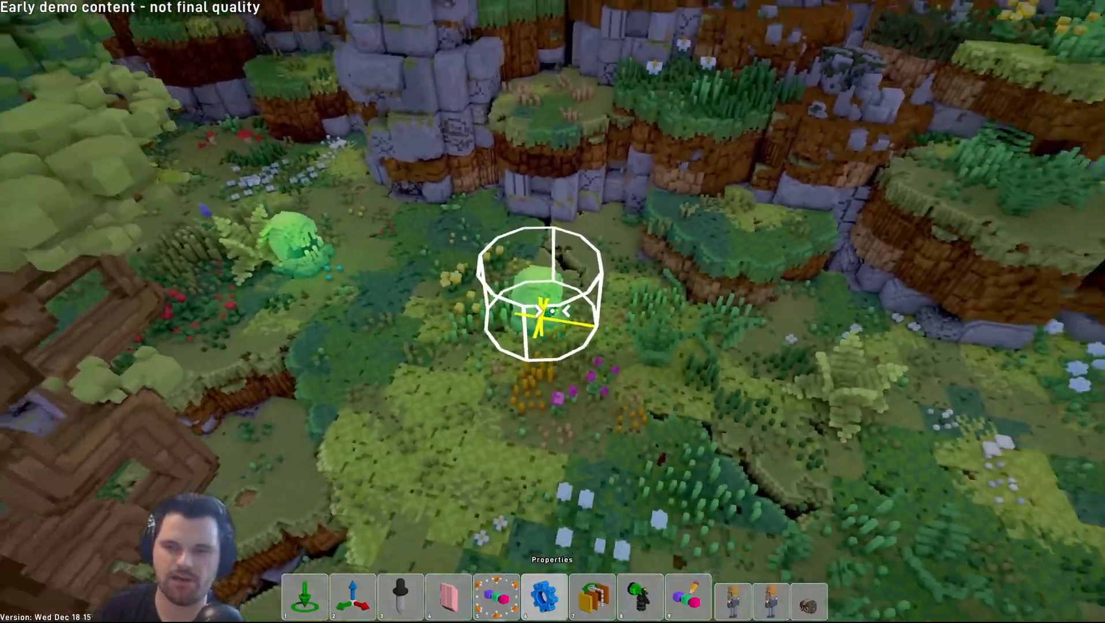
key(s)
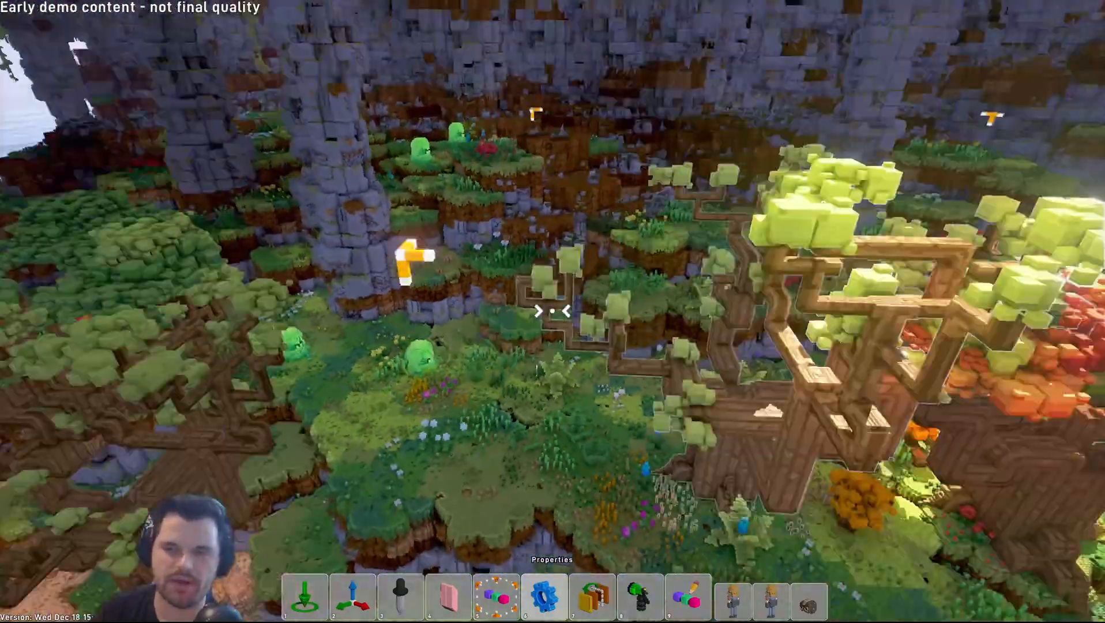
key(d)
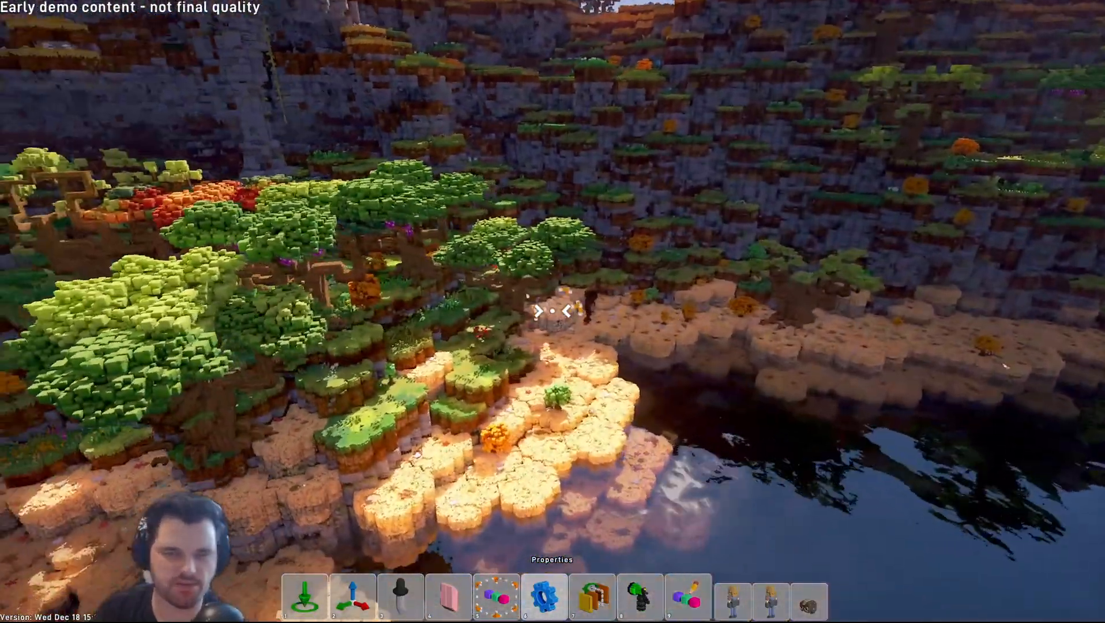
key(w)
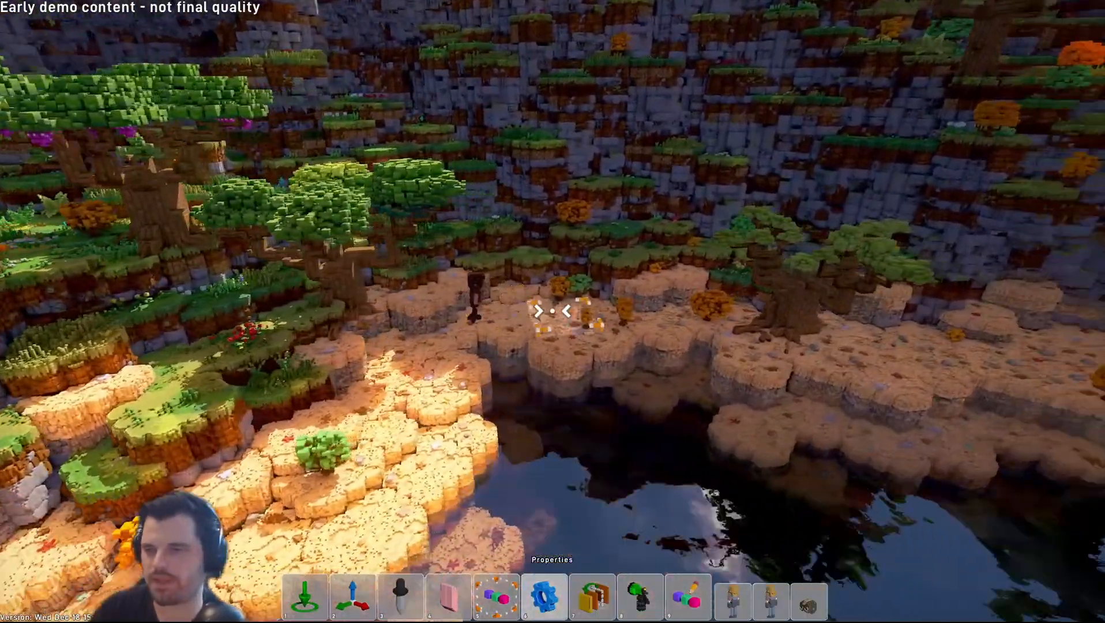
key(d)
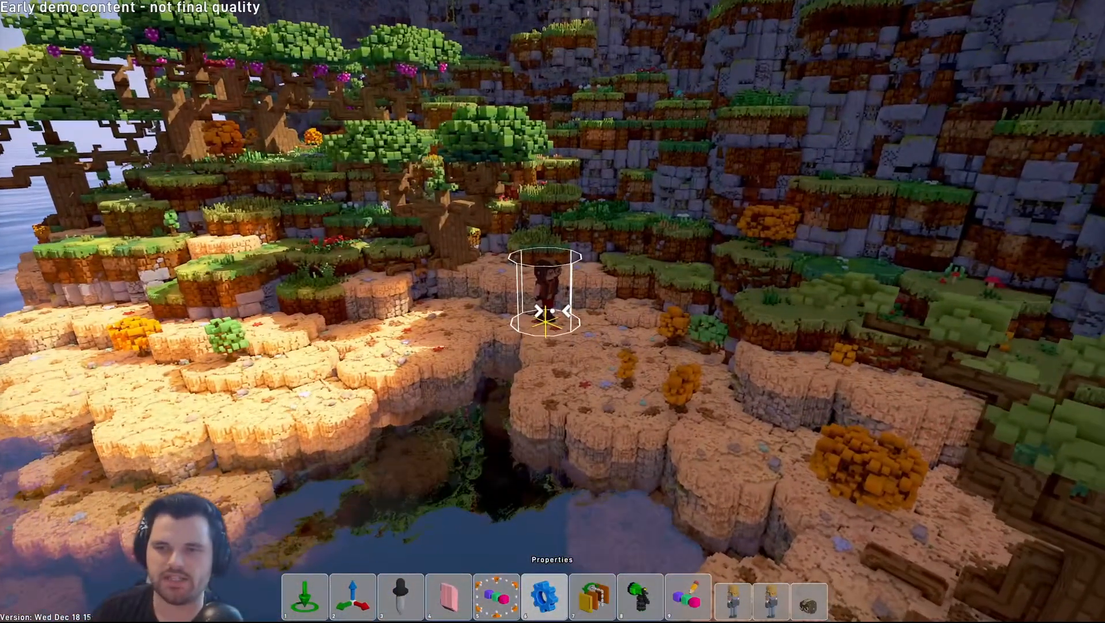
key(ctrl+s)
Step: Check the shore NPC's properties and replace its action host's Host ID with the NPC's name followed by "_NPC"
key(w)
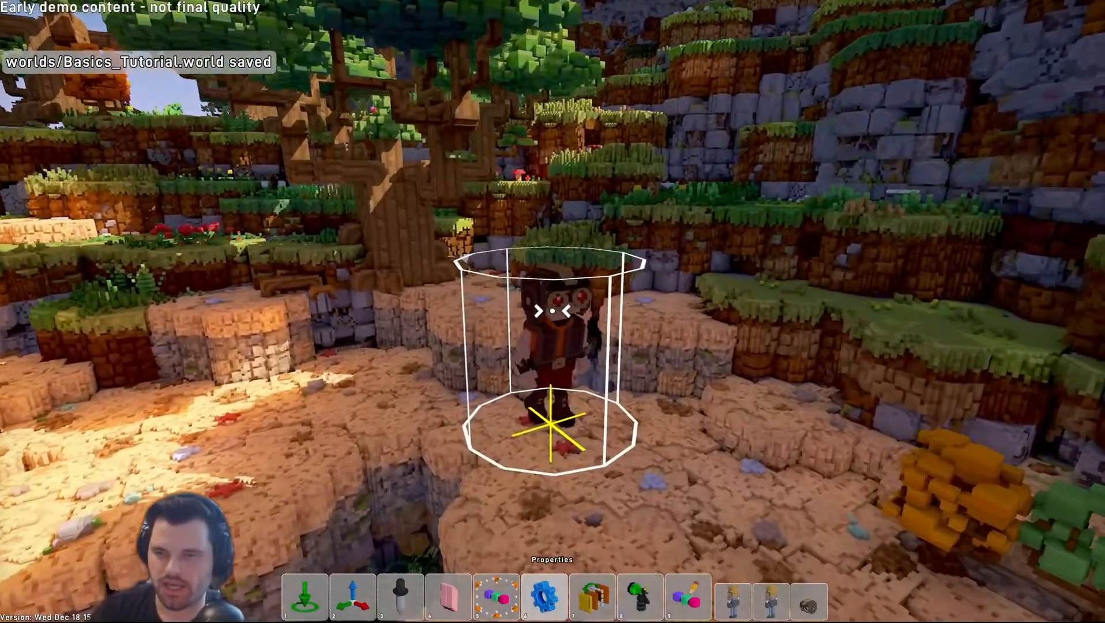
click(552, 311)
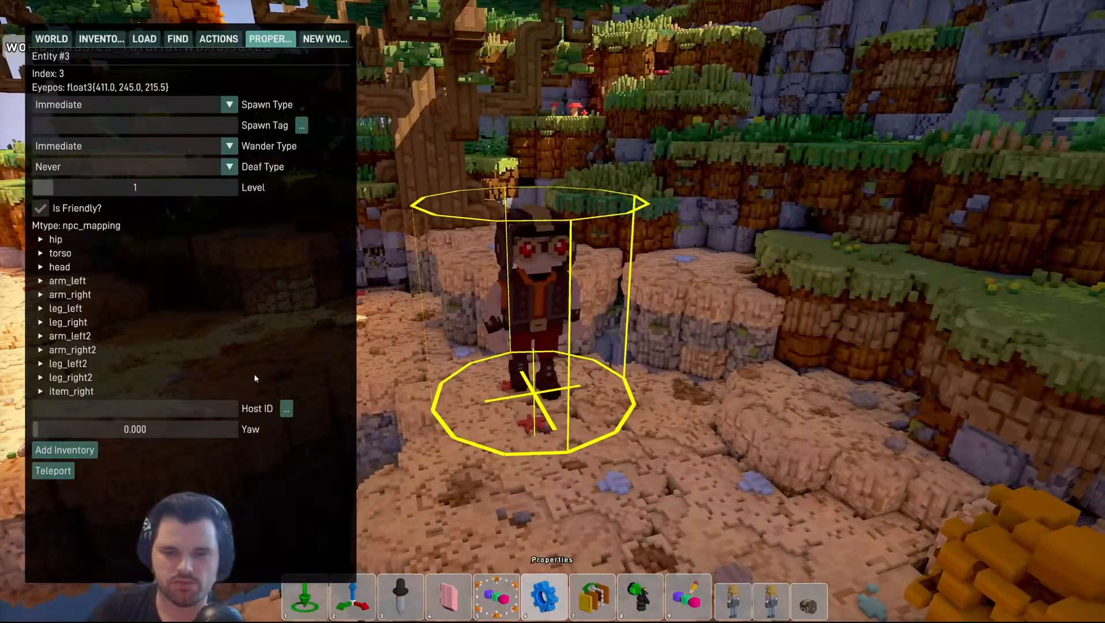
key(Escape)
key(s)
click(552, 311)
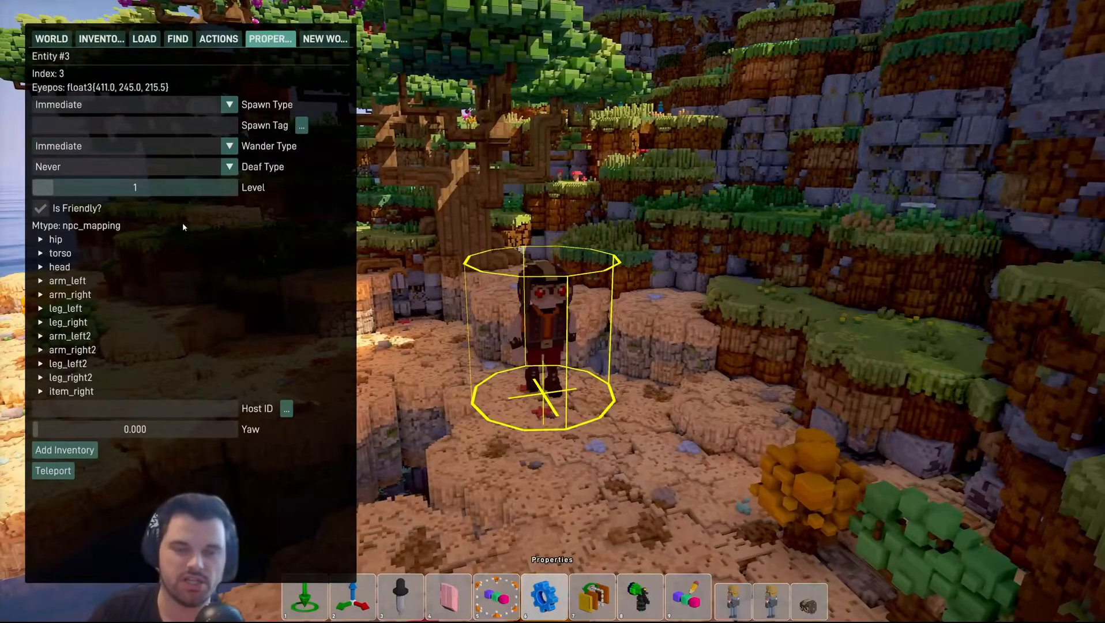
click(222, 43)
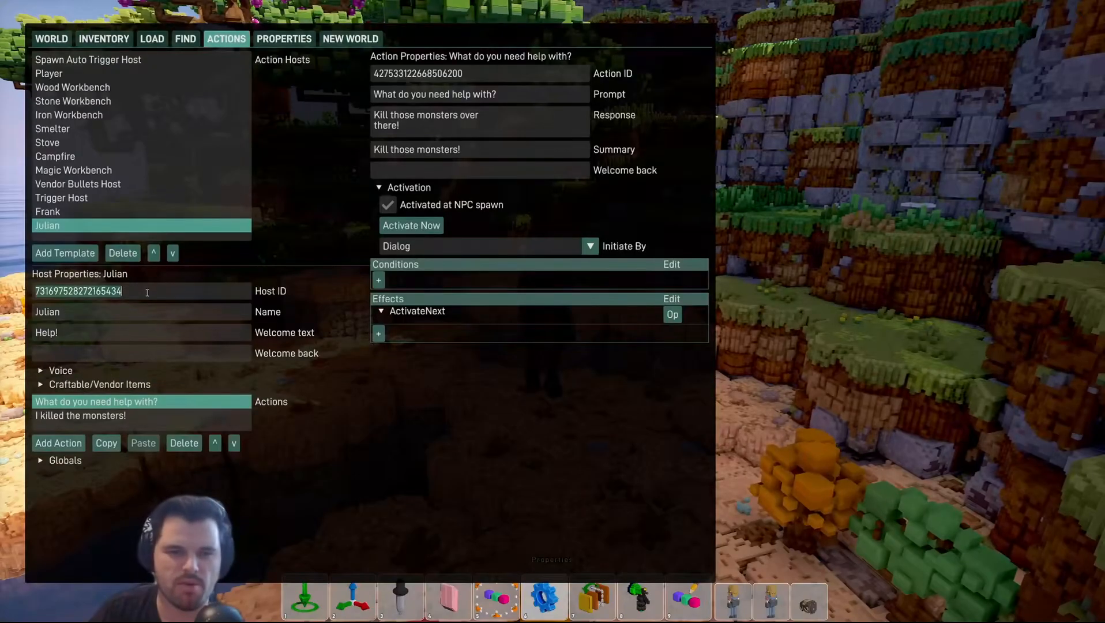
text(Julian_NPC)
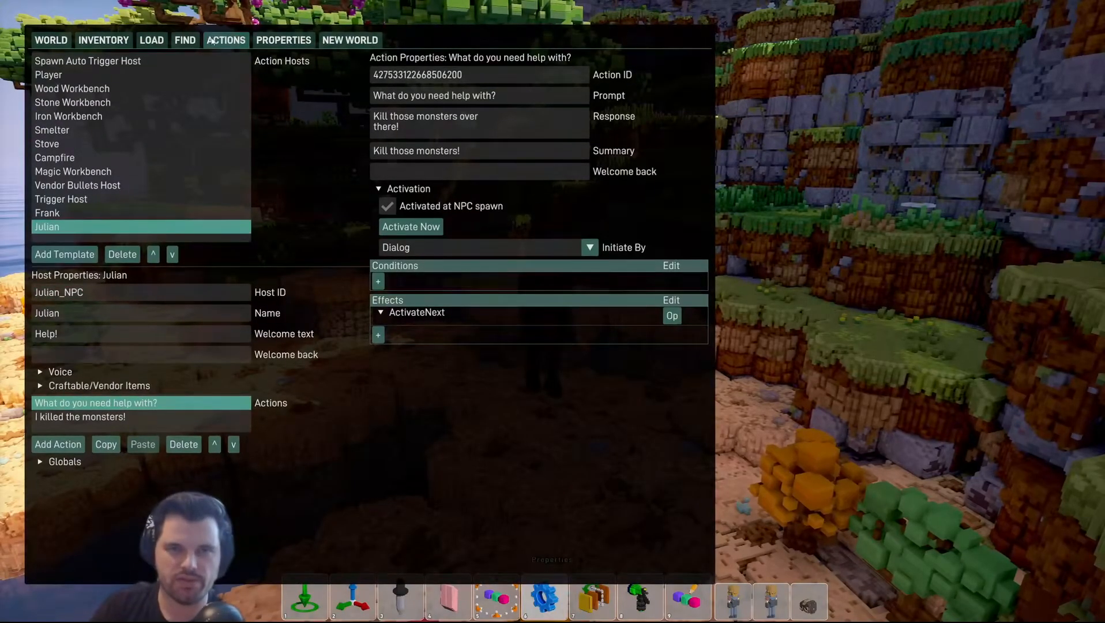
Step: Assign the shore NPC the host ID made of its name followed by "_NPC" and reset its quest state
click(184, 41)
click(281, 40)
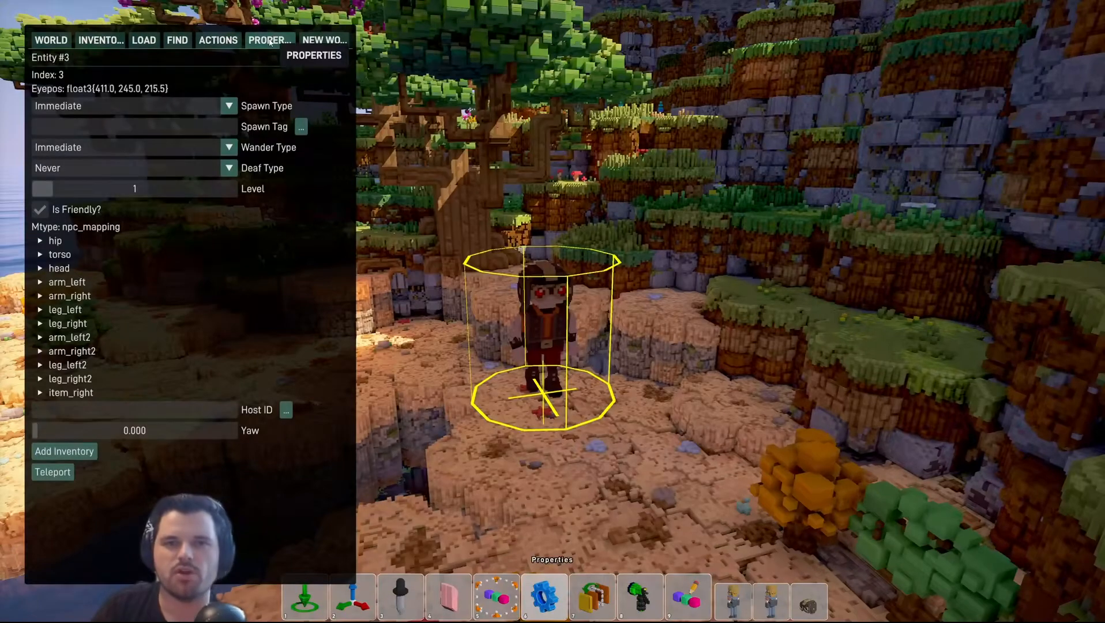
key(Escape)
key(s)
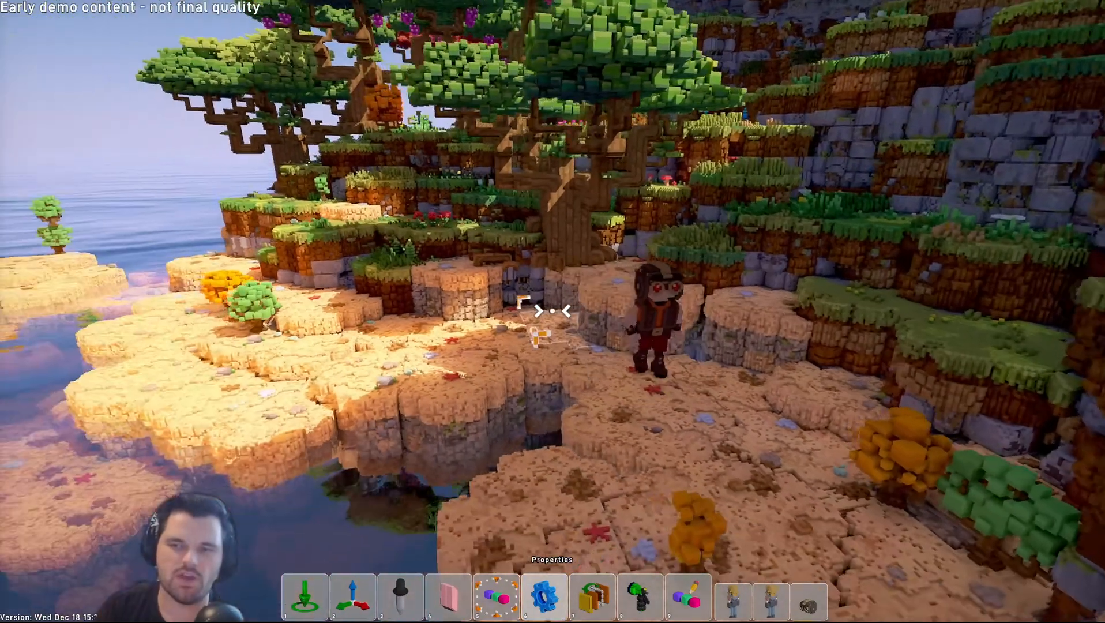
key(w)
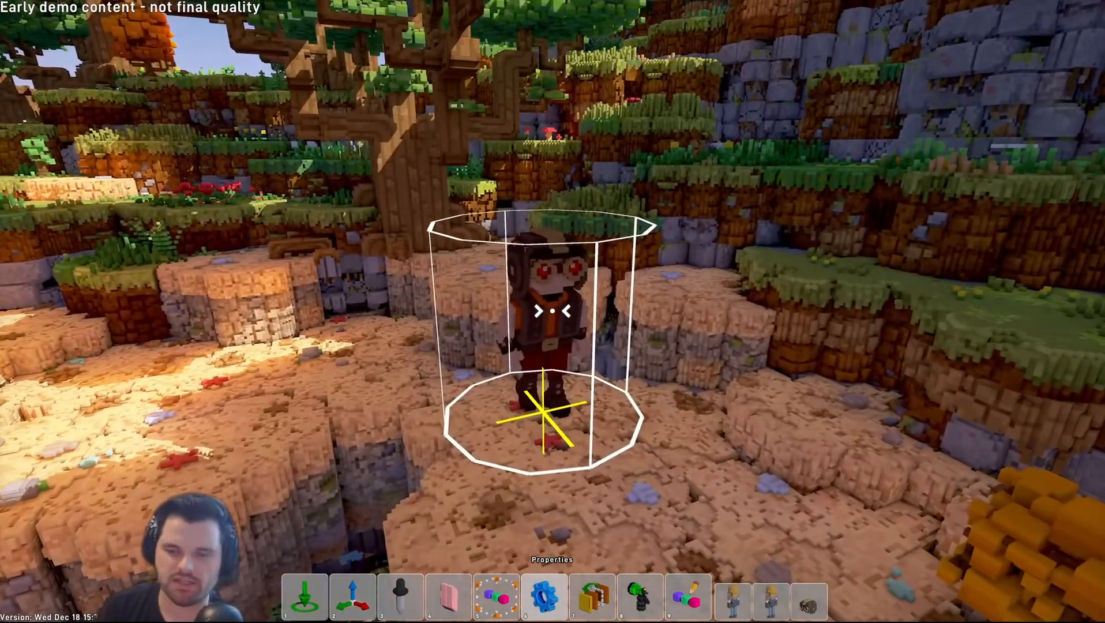
click(552, 312)
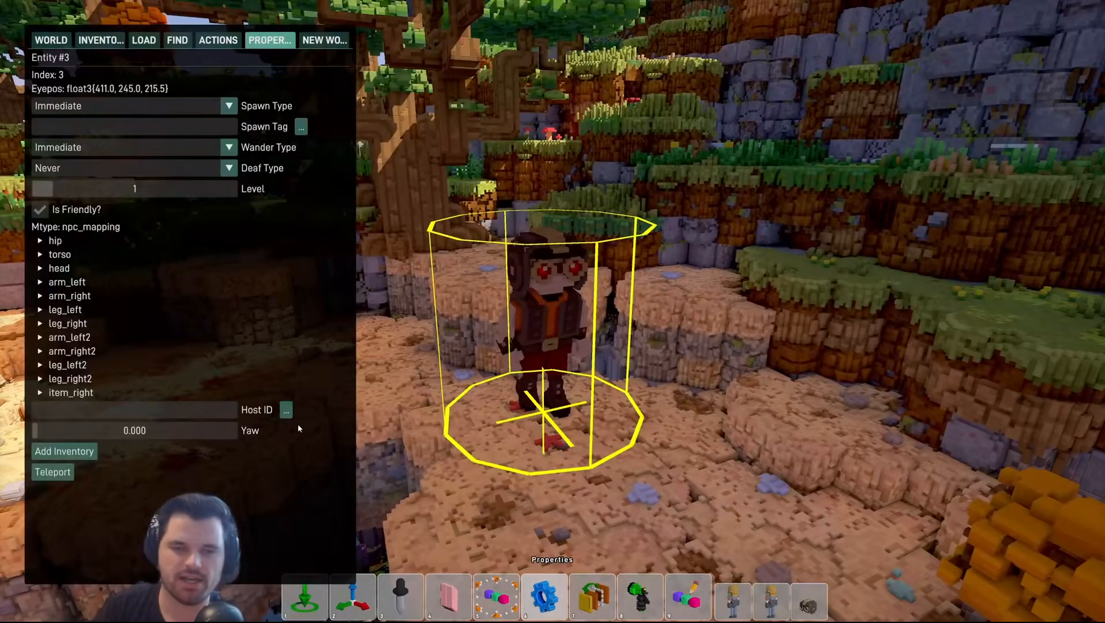
click(171, 411)
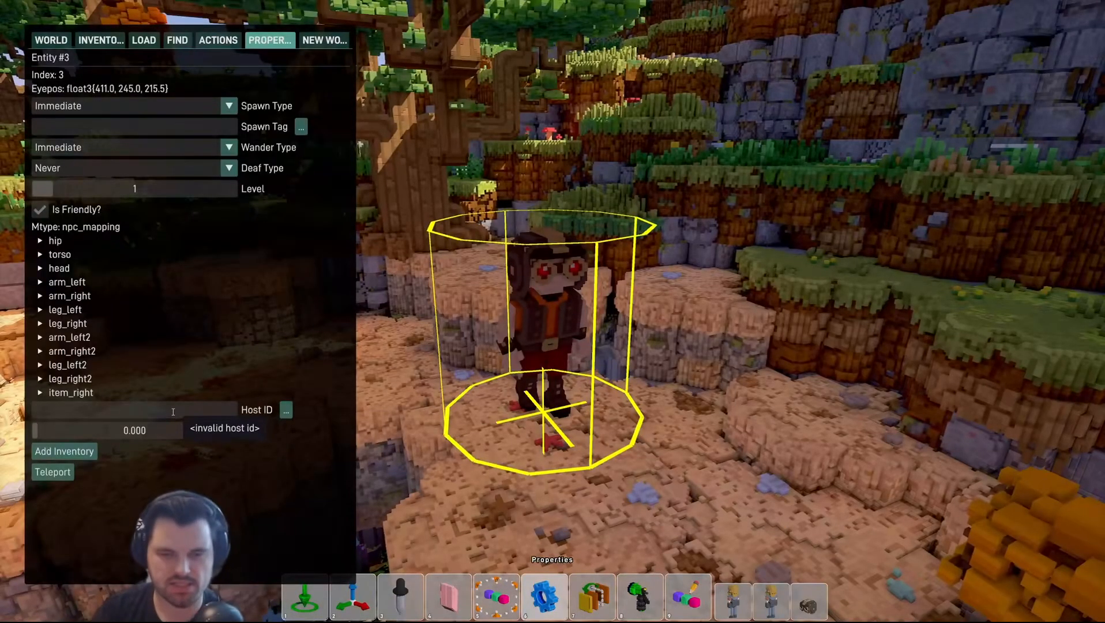
text(Julian_NPC)
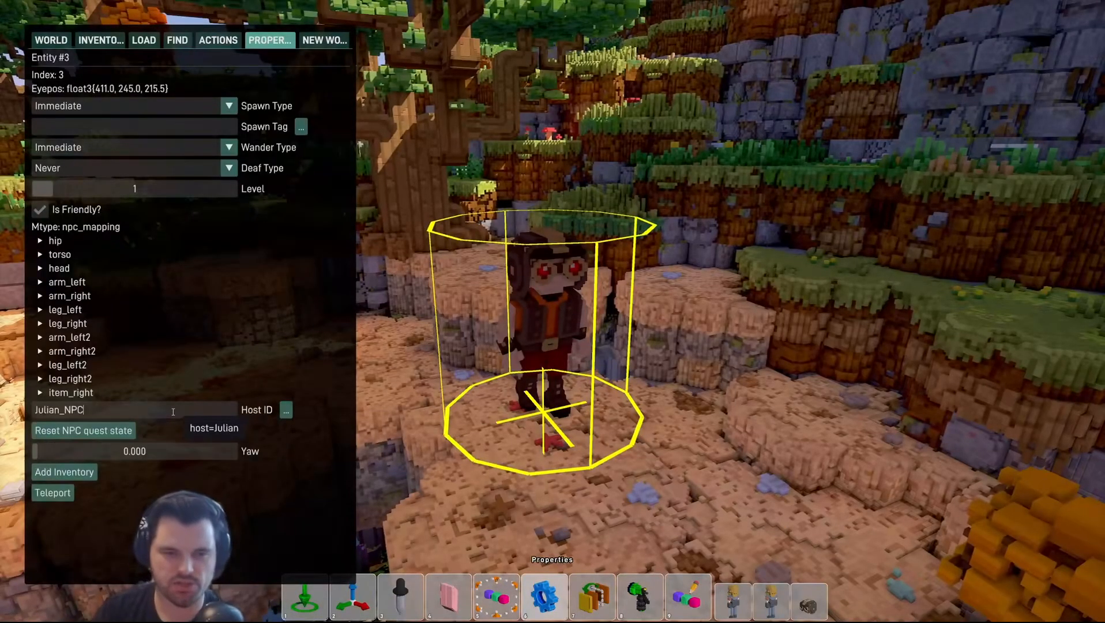
click(80, 431)
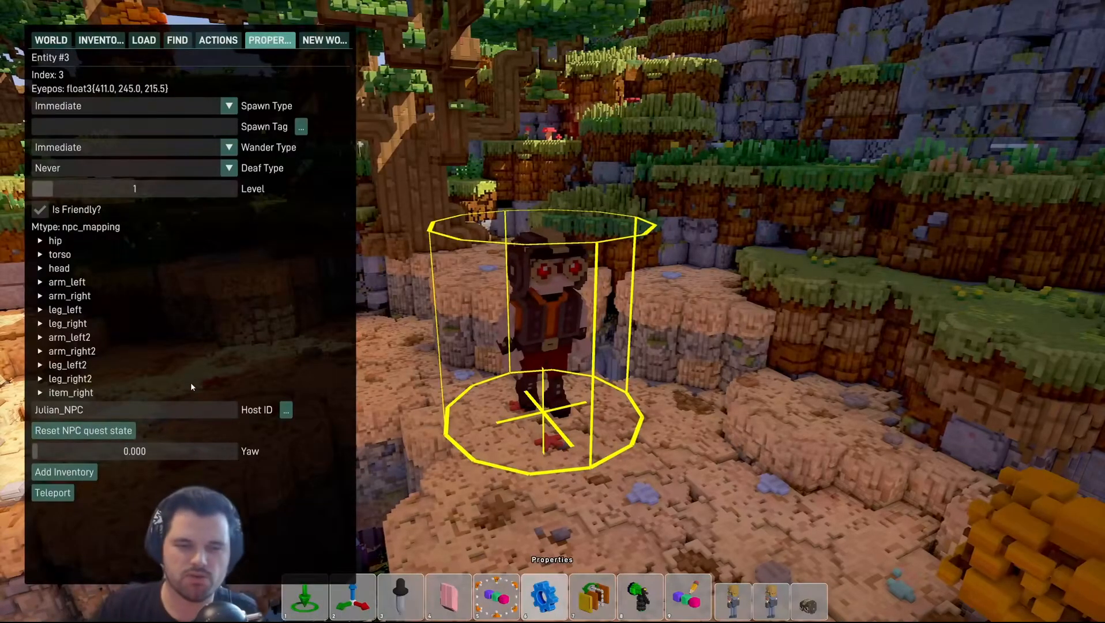
Step: Start a playtest and accept the shore NPC's monster quest by asking "What do you need help with?"
key(Escape)
key(s)
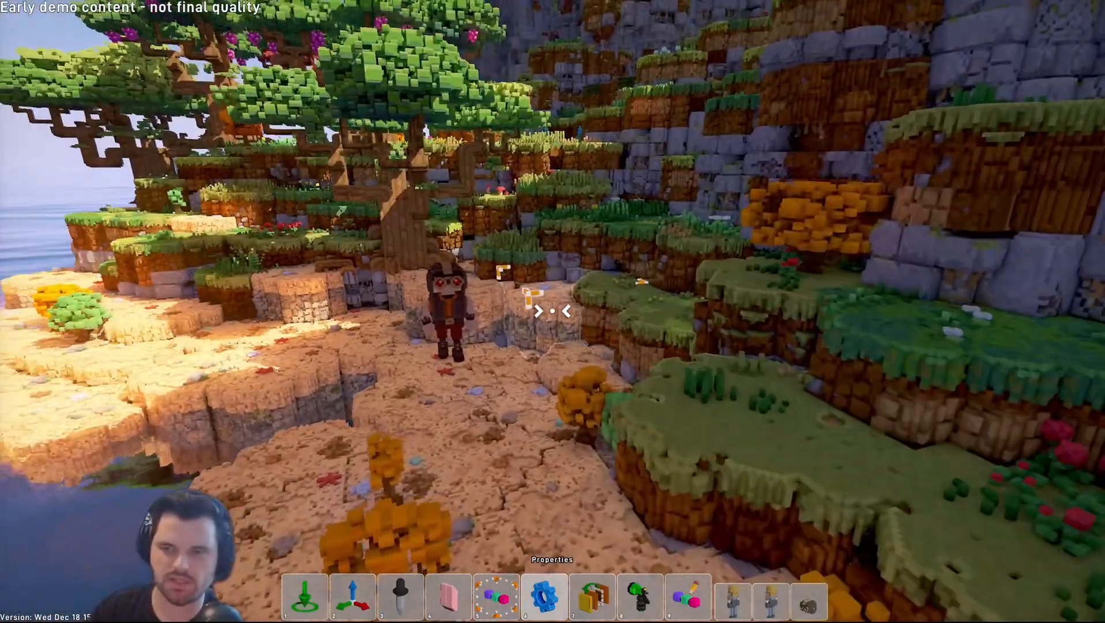
key(w)
click(552, 311)
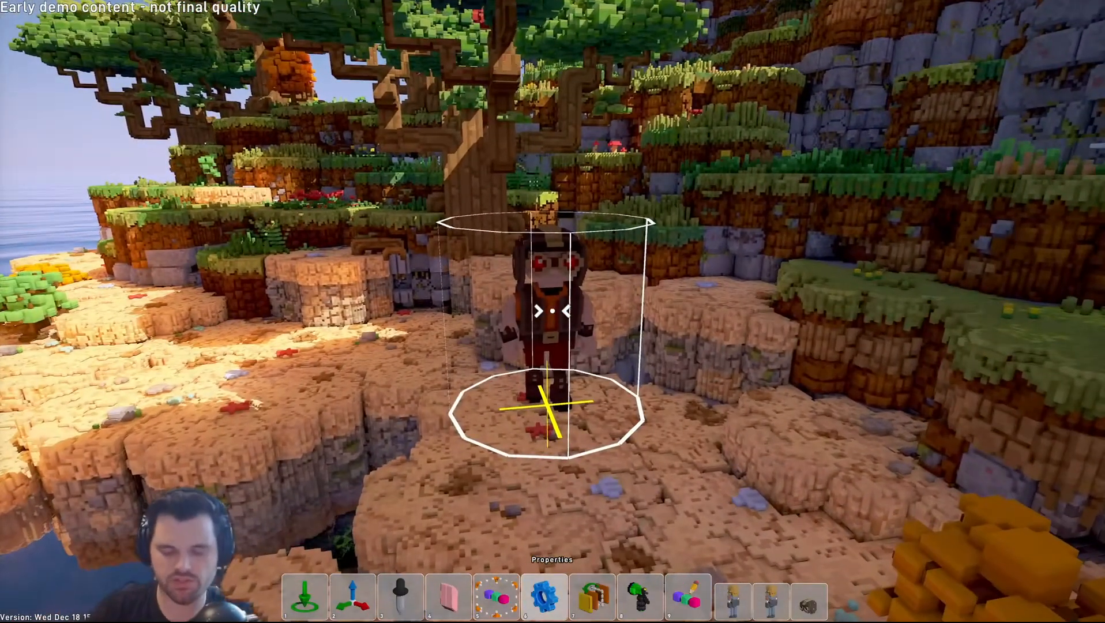
key(F5)
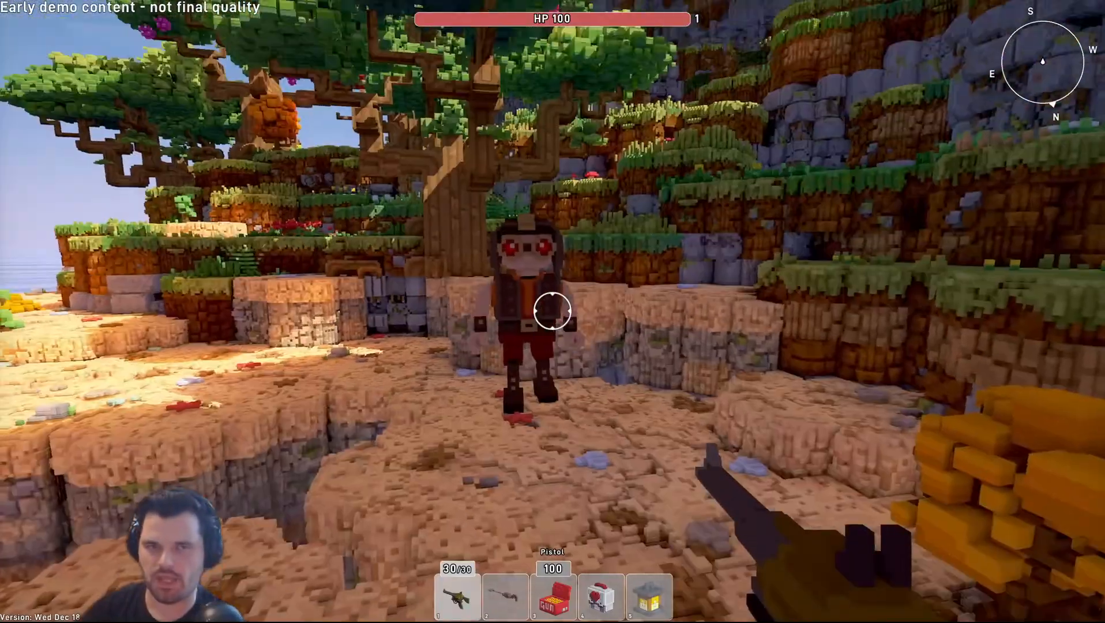
key(w)
key(e)
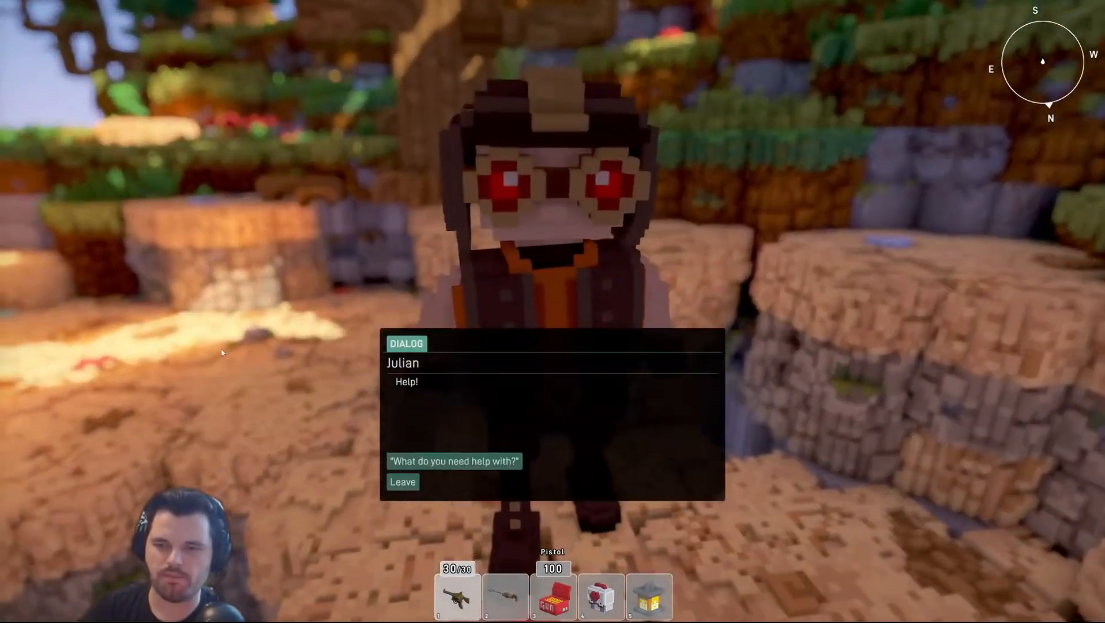
click(472, 466)
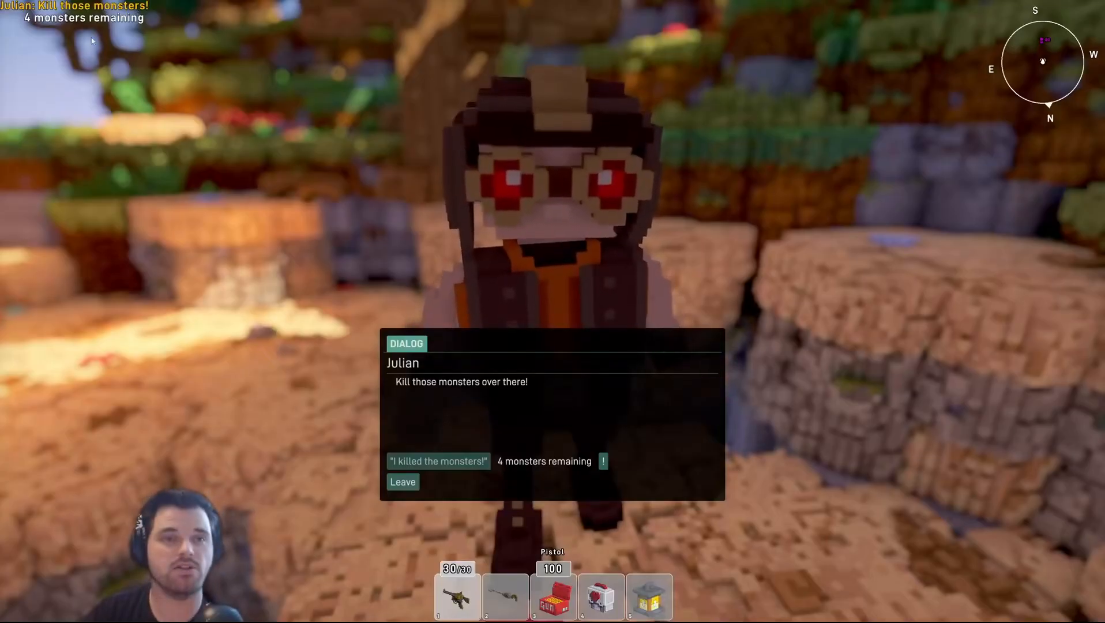
click(403, 482)
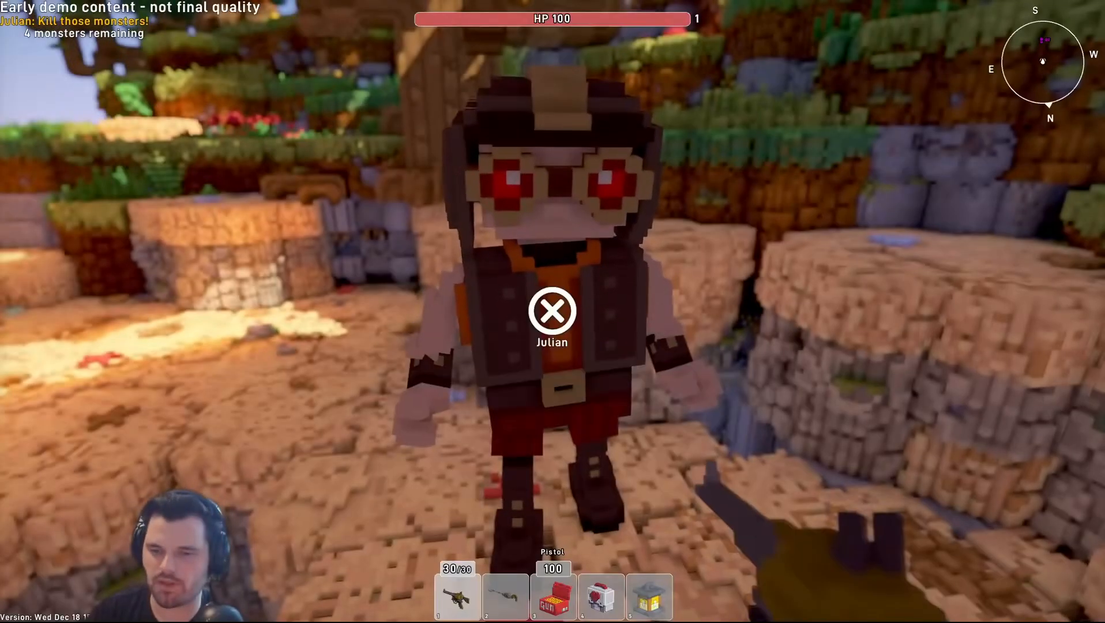
Step: Climb from the shore over the grassy terraces to the oozes in the clearing
key(s)
key(w)
key(w)
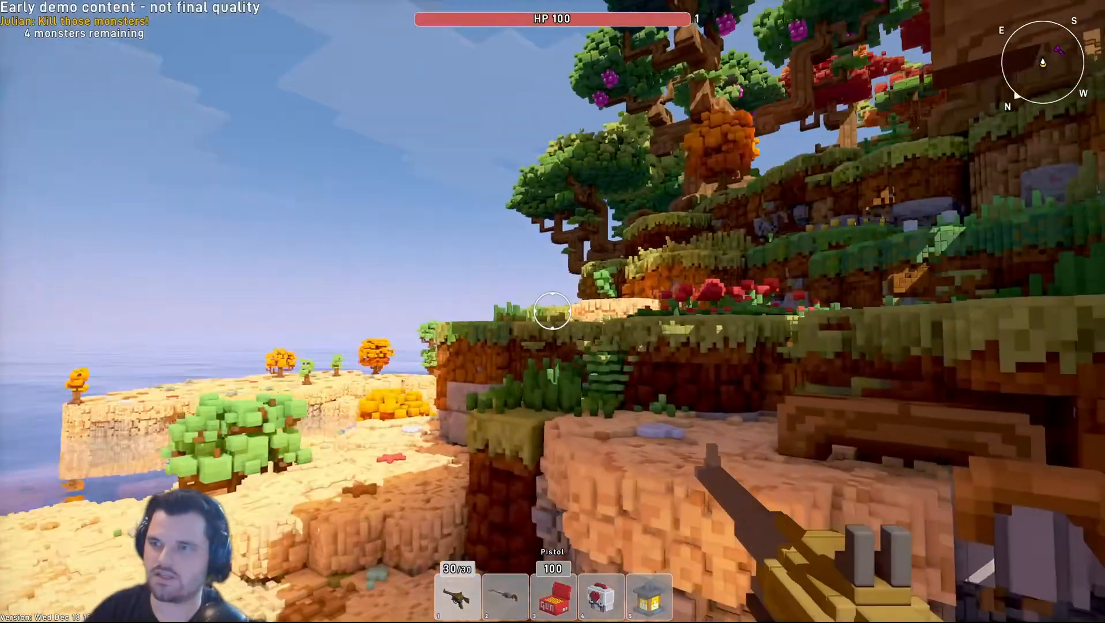
key(space)
key(w)
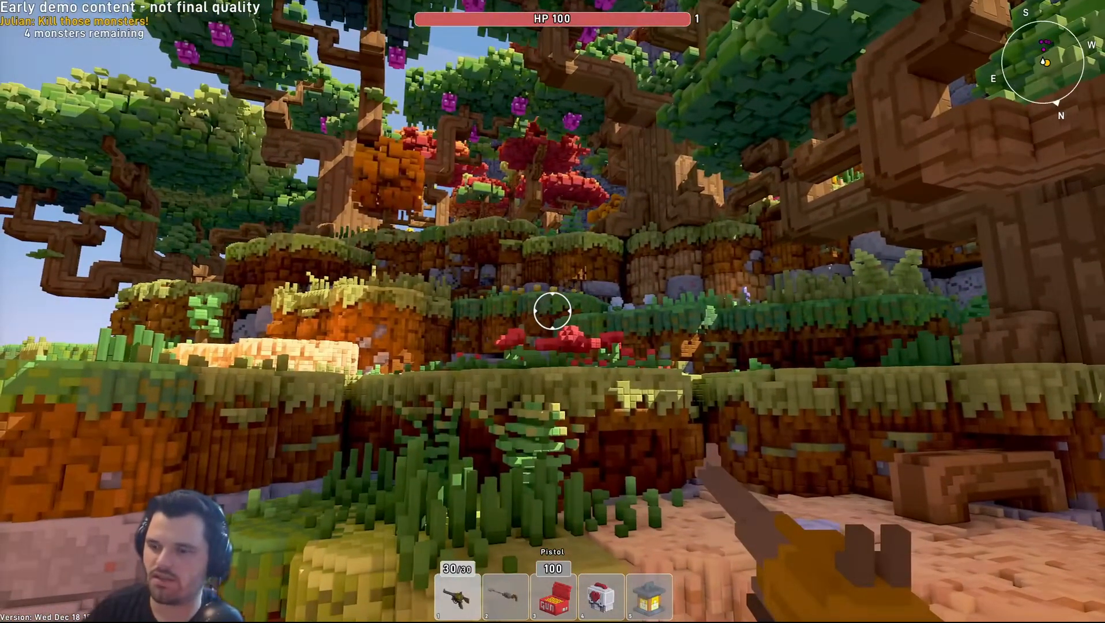
key(w)
key(space)
key(space)
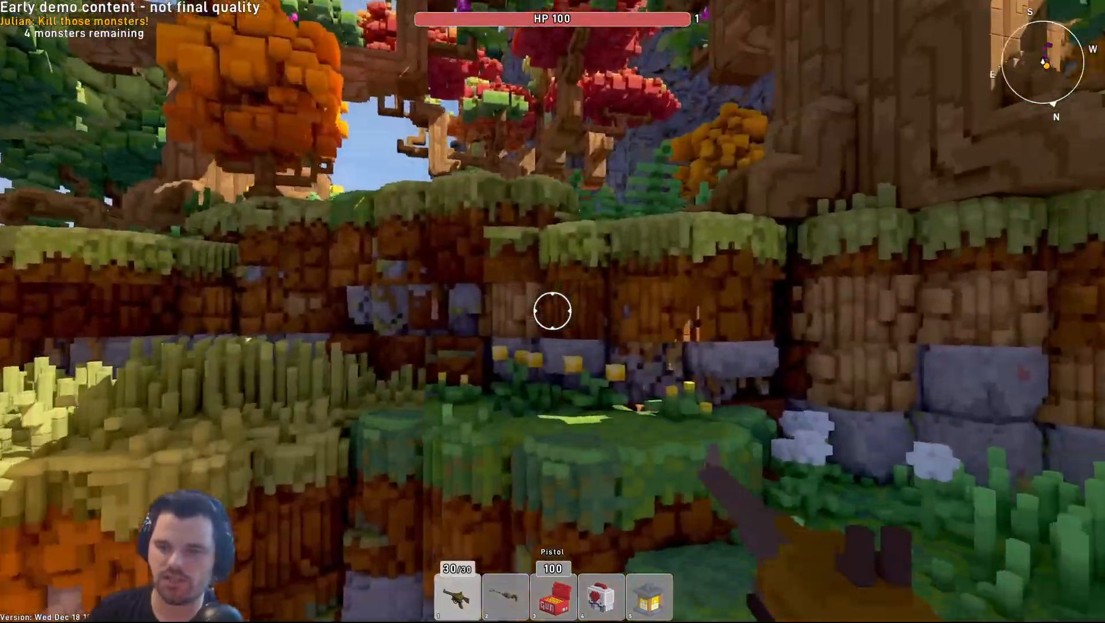
key(space)
key(w)
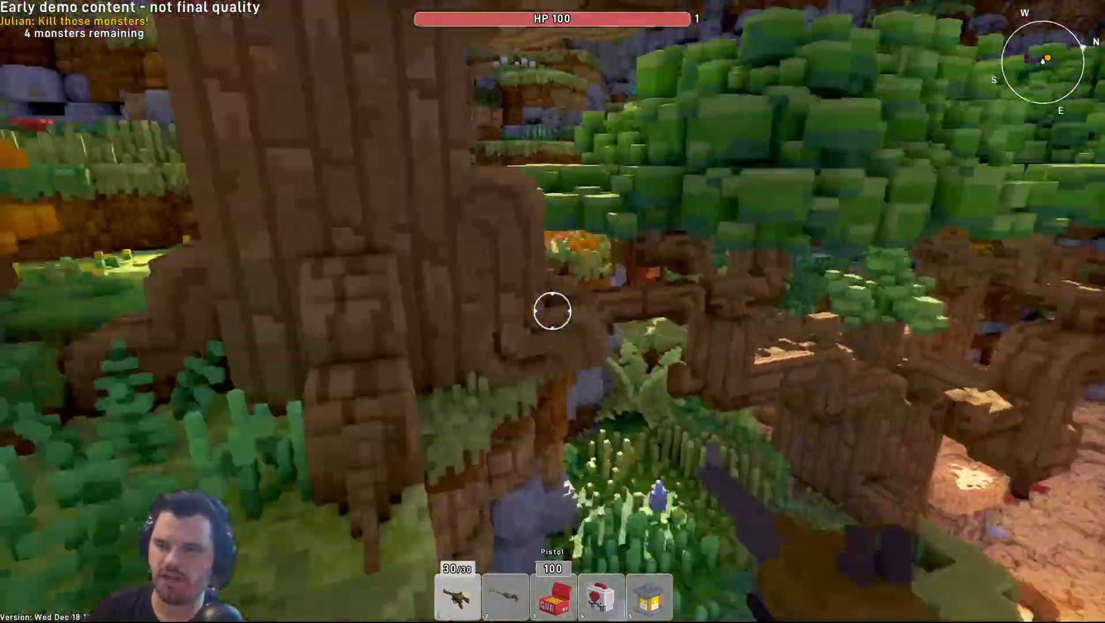
key(w)
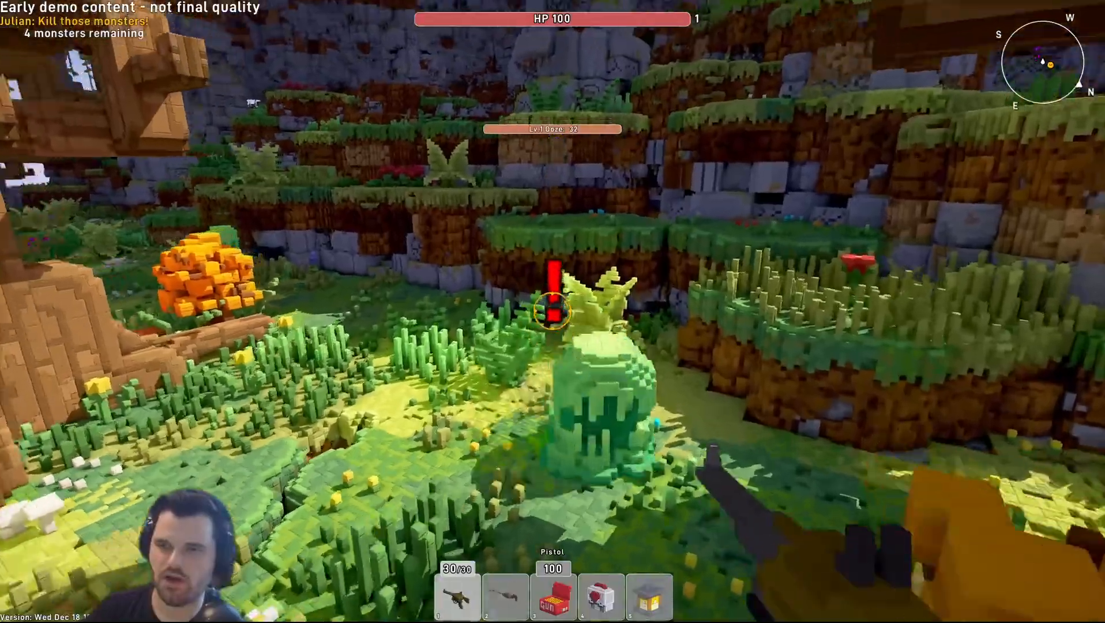
Step: Shoot the first two quest oozes in the grassy clearing with the pistol
click(552, 312)
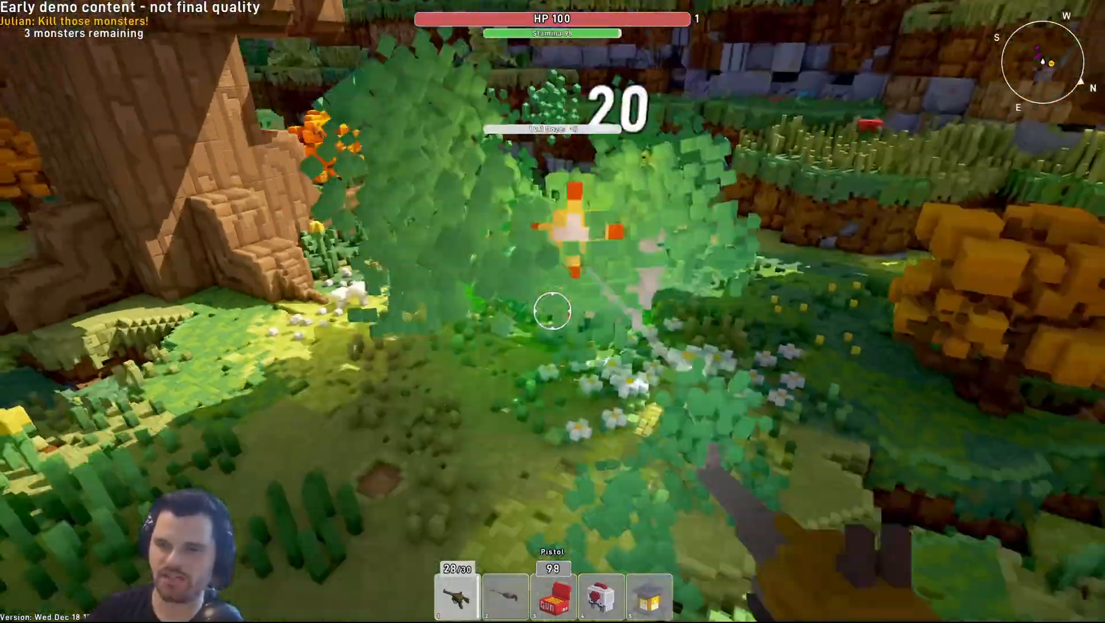
key(w)
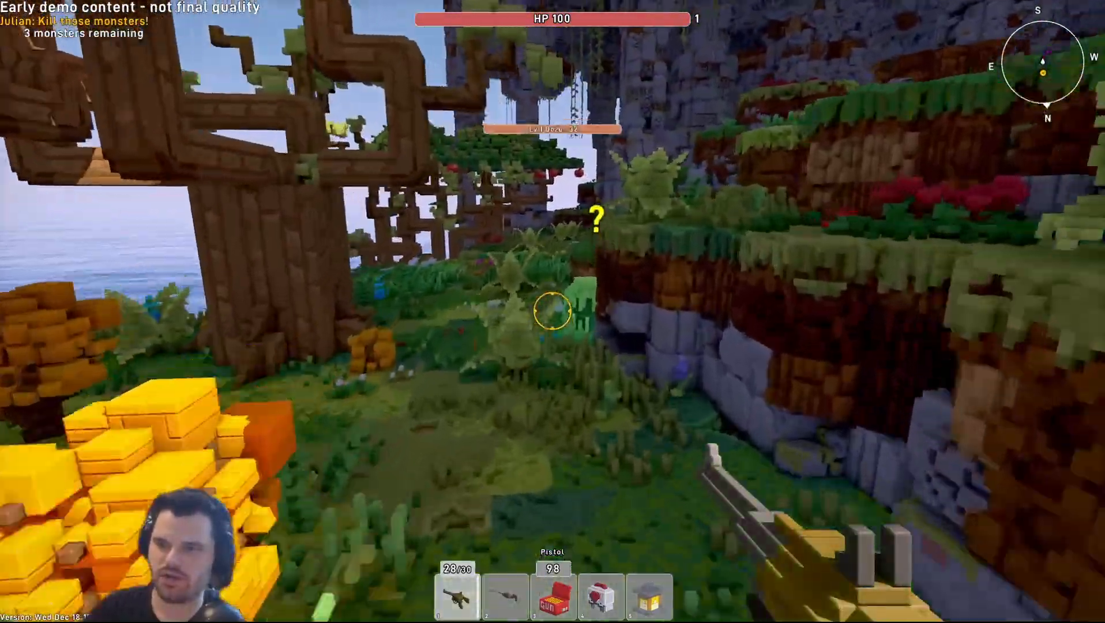
click(552, 311)
key(s)
click(552, 311)
click(552, 311)
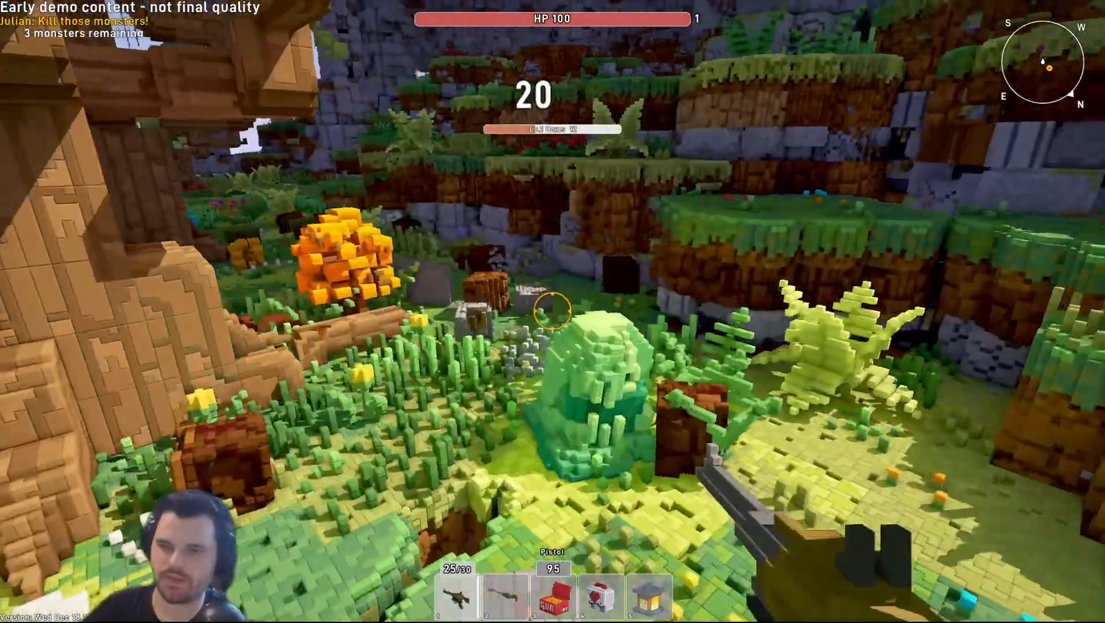
click(552, 312)
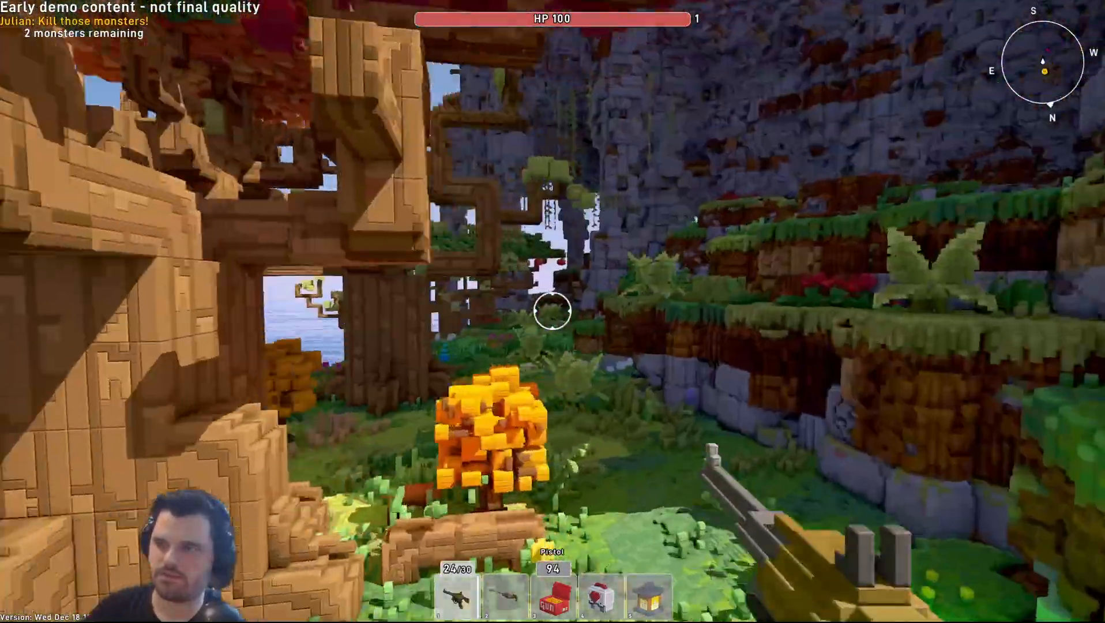
Step: Move on to the rocky ledge and shoot the last two quest oozes
key(w)
key(space)
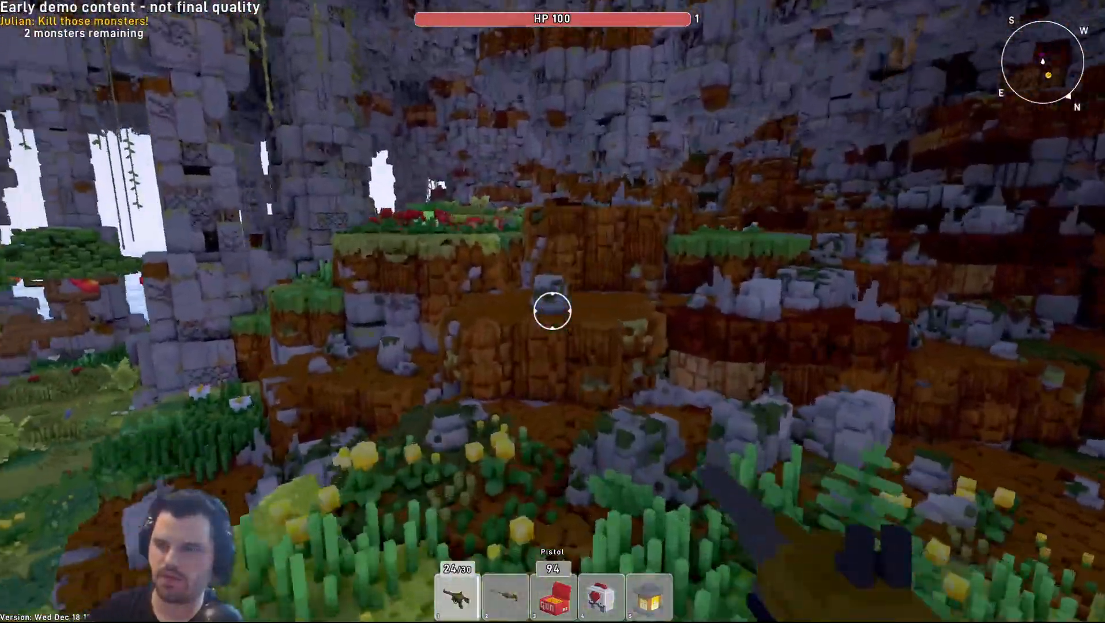
click(552, 311)
click(552, 311)
click(552, 311)
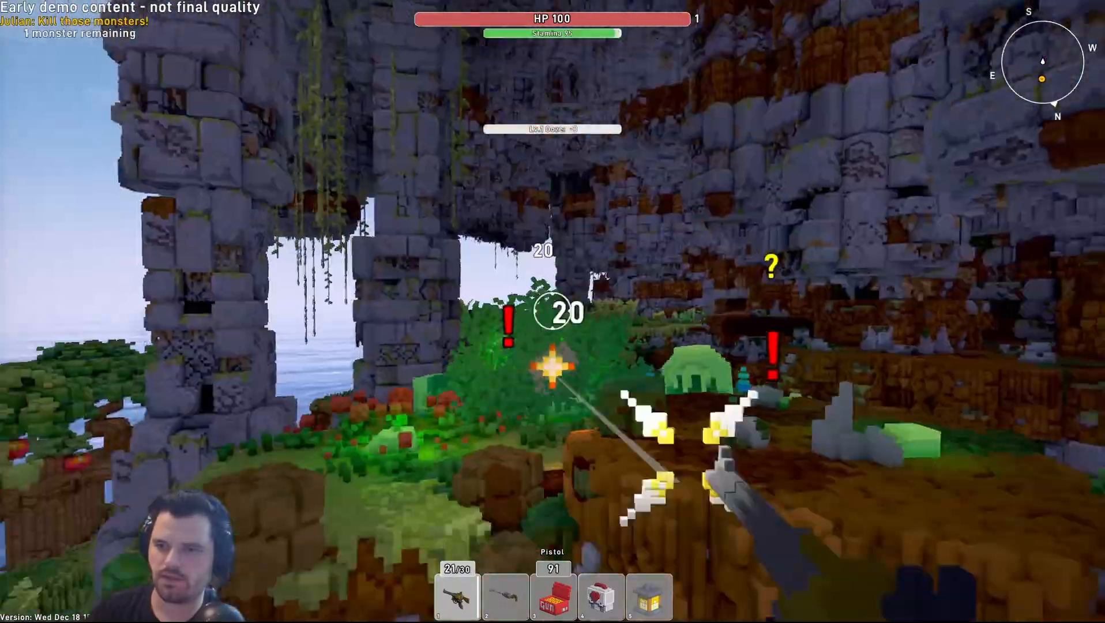
click(552, 311)
click(552, 311)
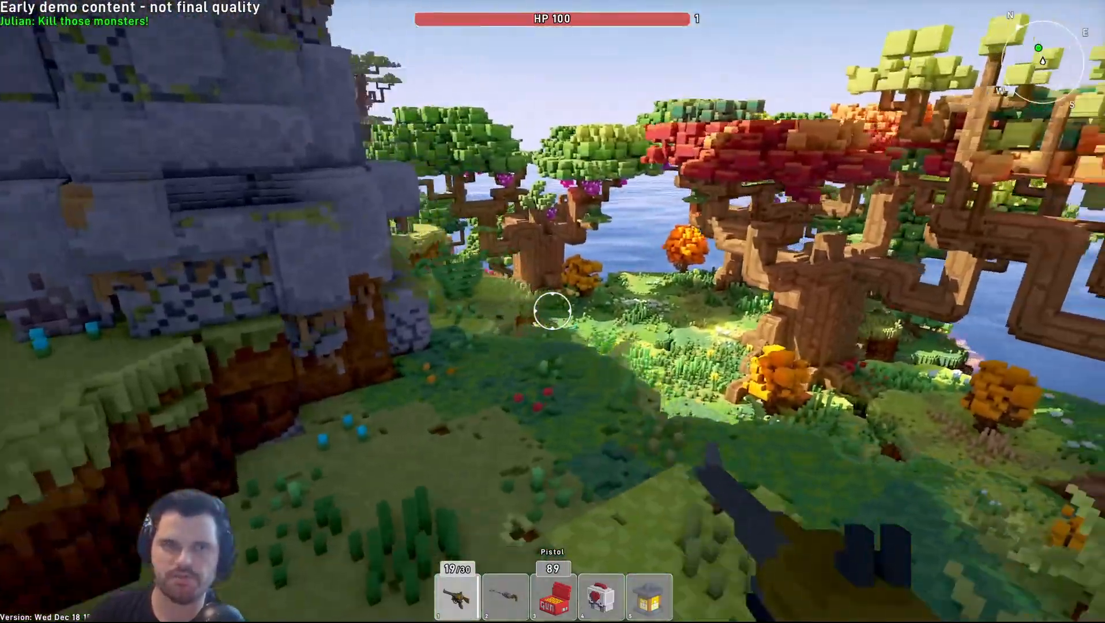
Step: Return to the shore NPC, turn in the quest with "I killed the monsters!" and leave the dialog
key(i)
key(i)
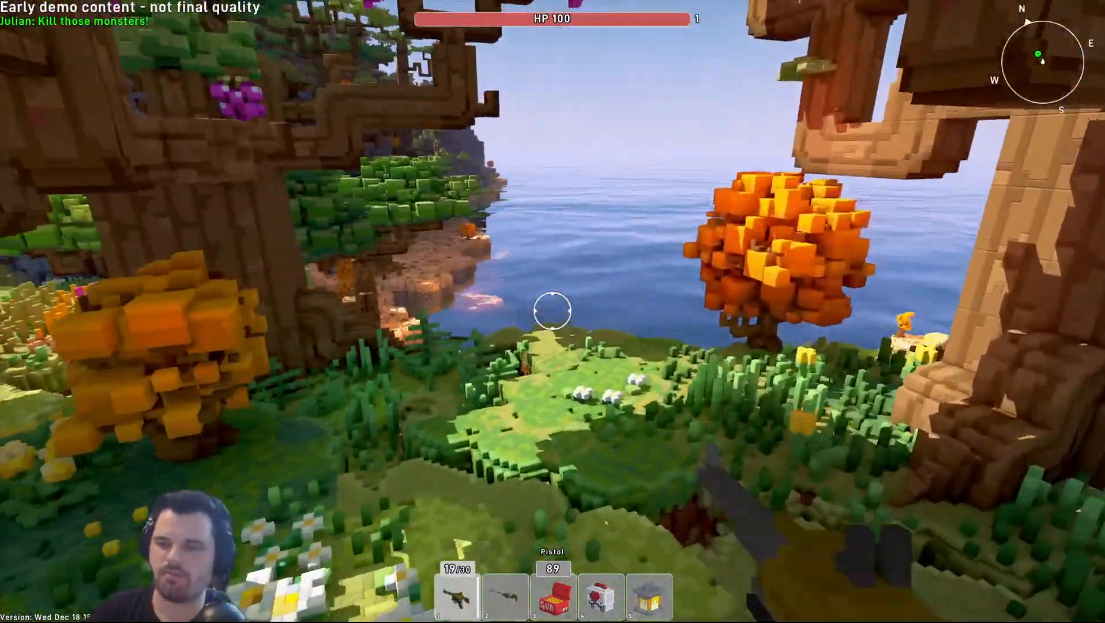
key(w)
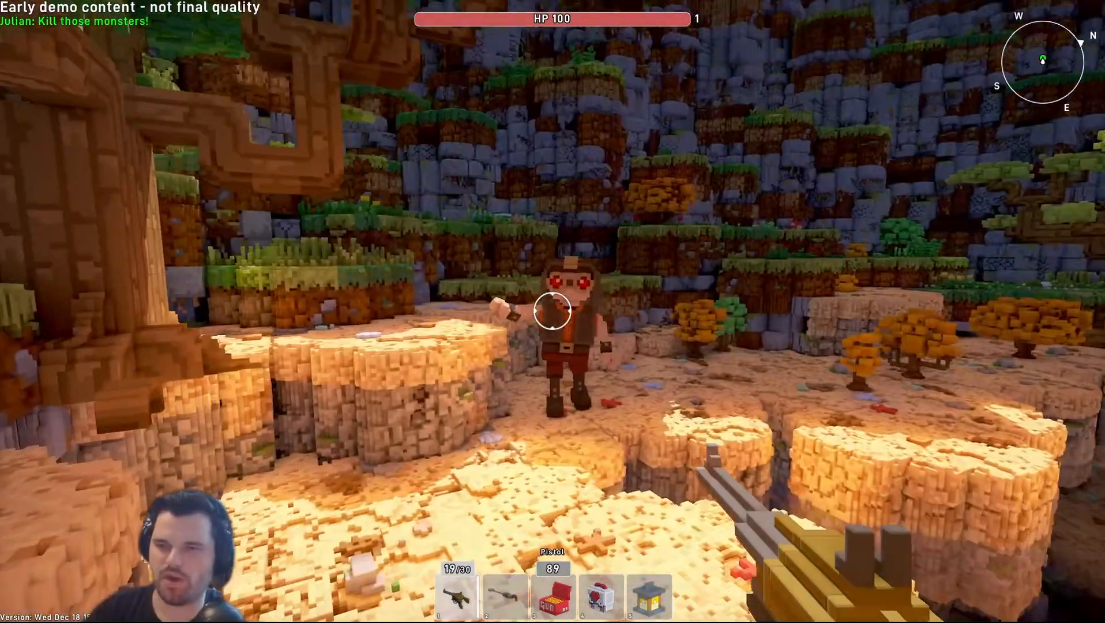
key(e)
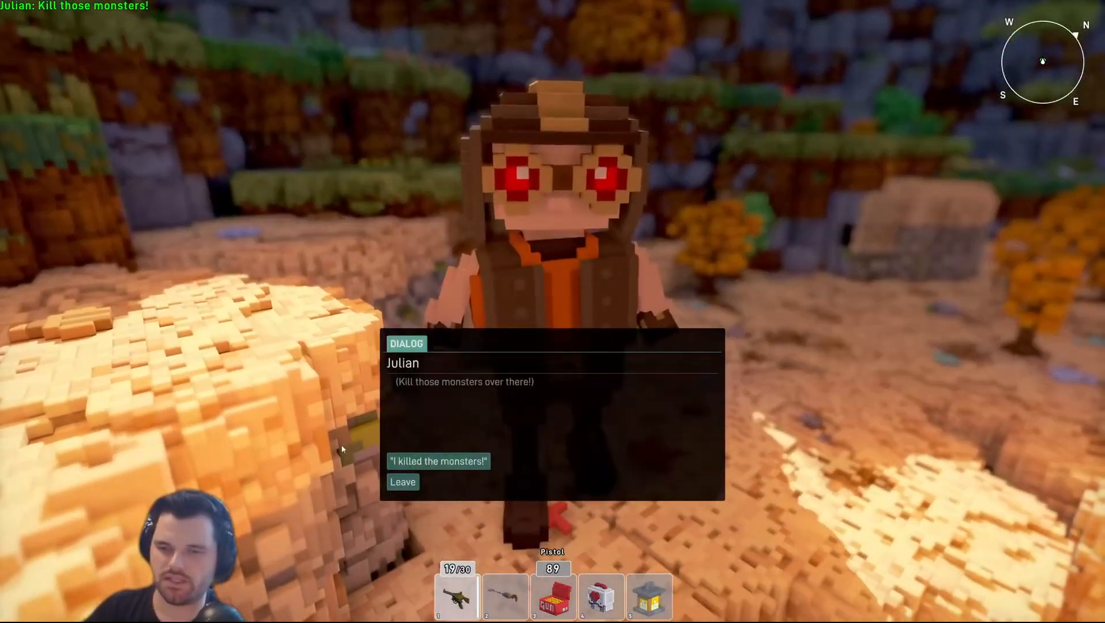
click(440, 464)
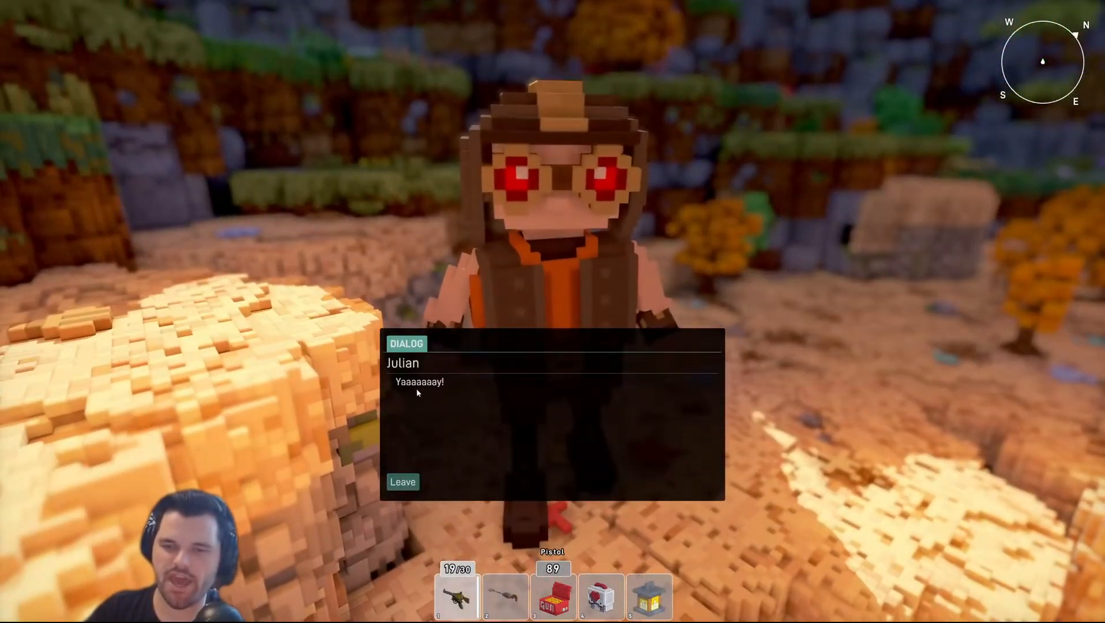
click(403, 481)
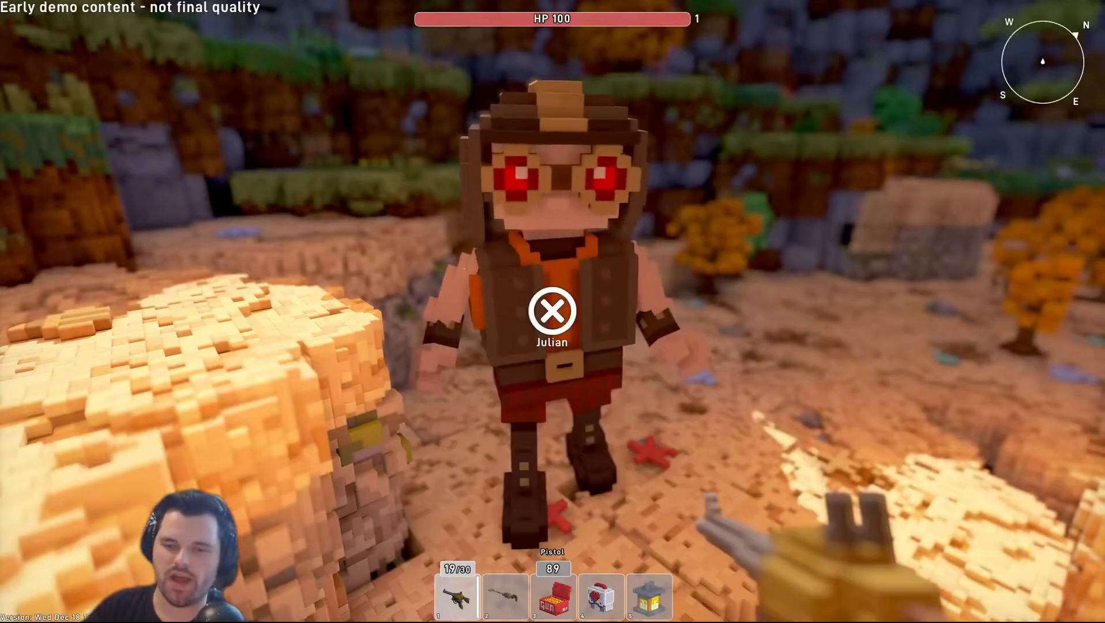
Step: Switch back to edit mode and open the shore NPC's "I killed the monsters!" action
key(s)
key(s)
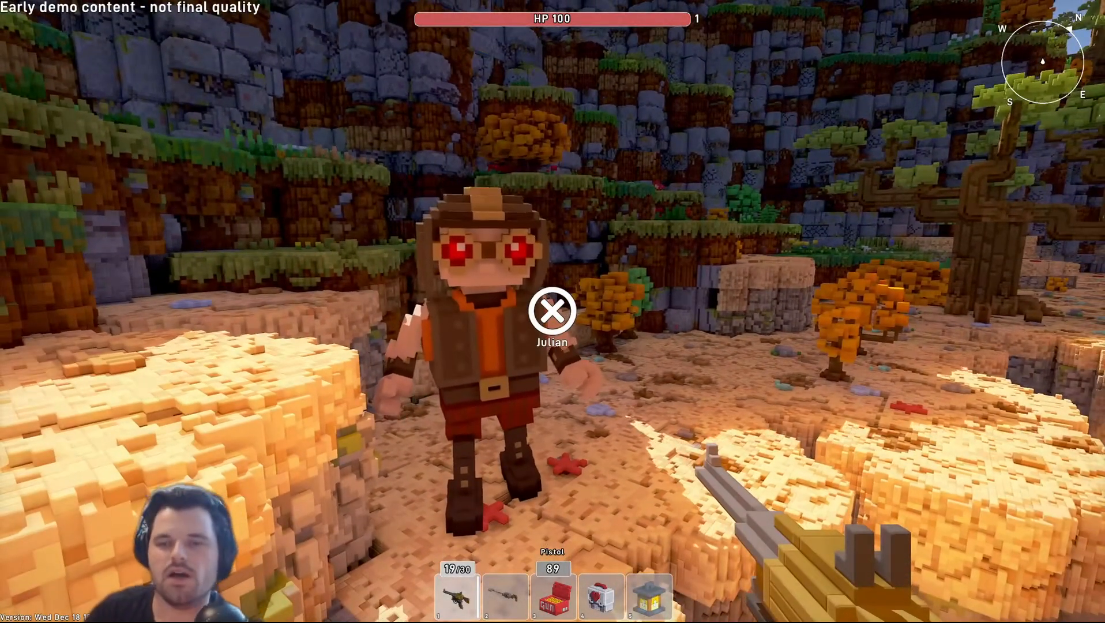
key(F1)
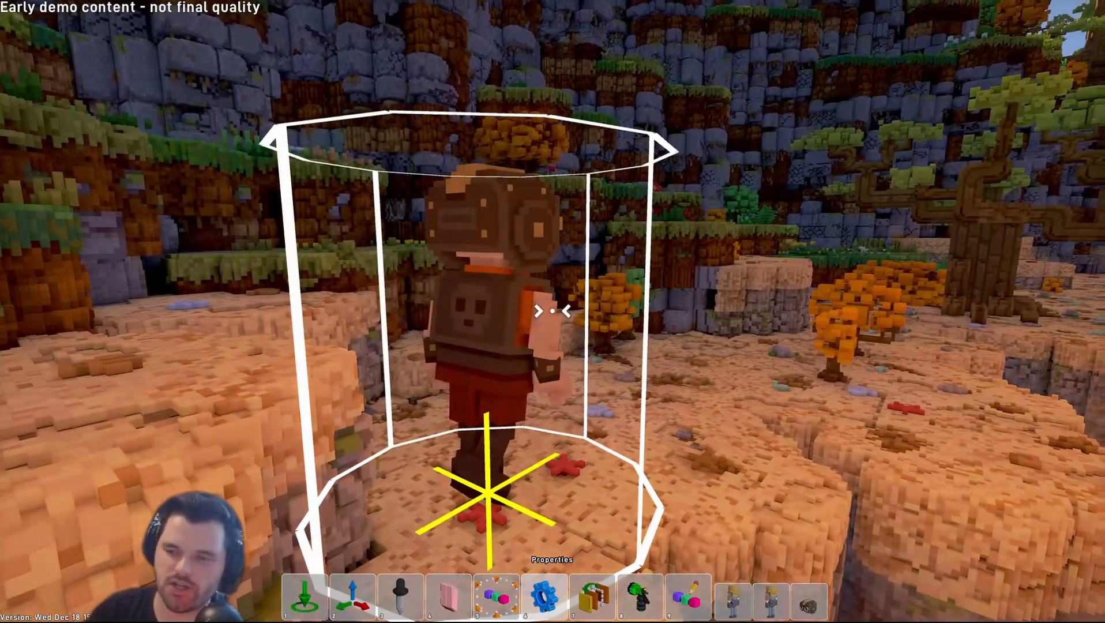
key(d)
key(Tab)
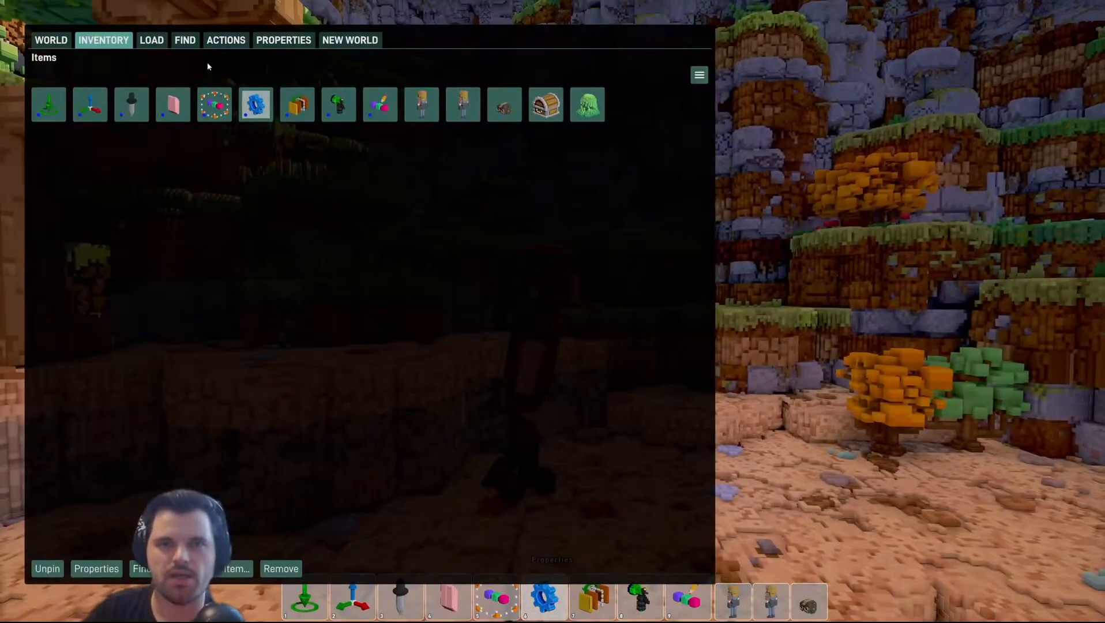
click(226, 41)
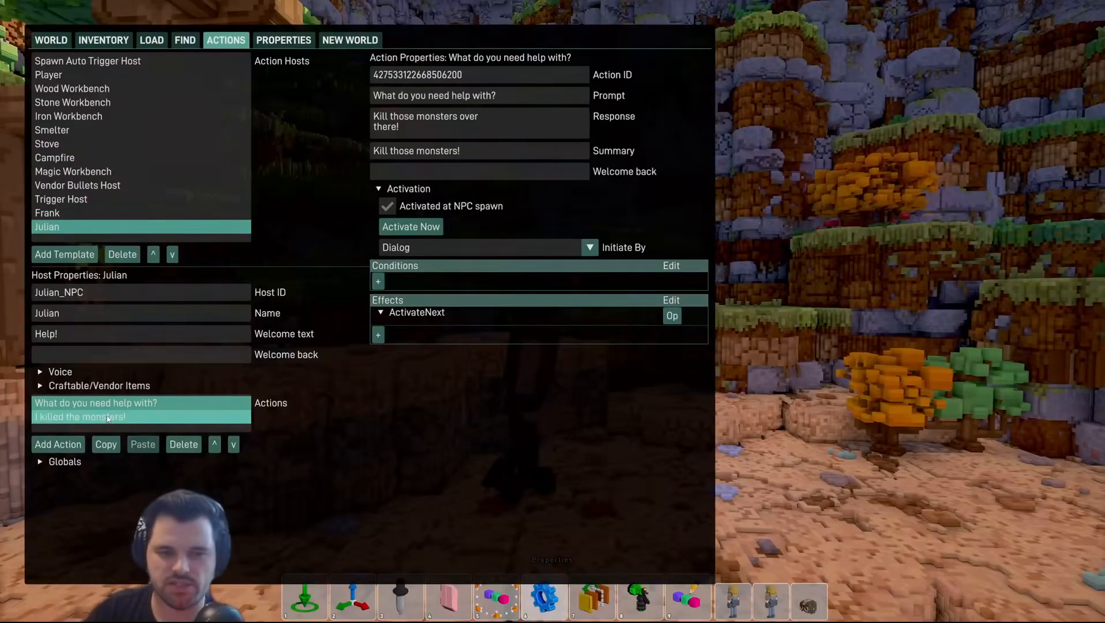
click(129, 419)
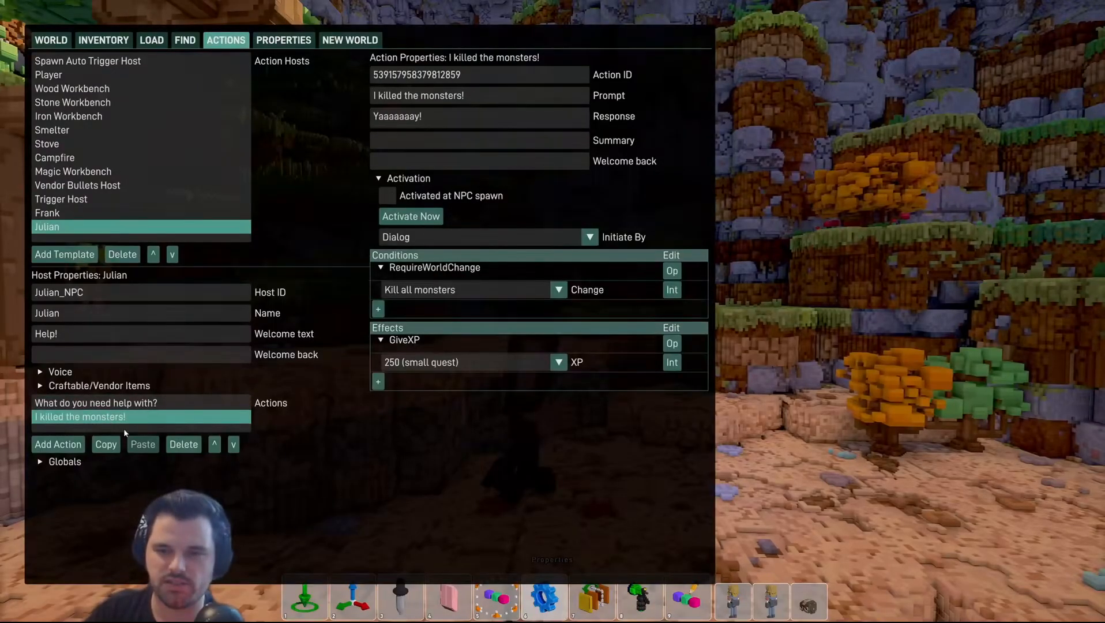
Step: Review the XP amounts available for the GiveXP effect of "I killed the monsters!" and keep 250 (small quest)
click(422, 364)
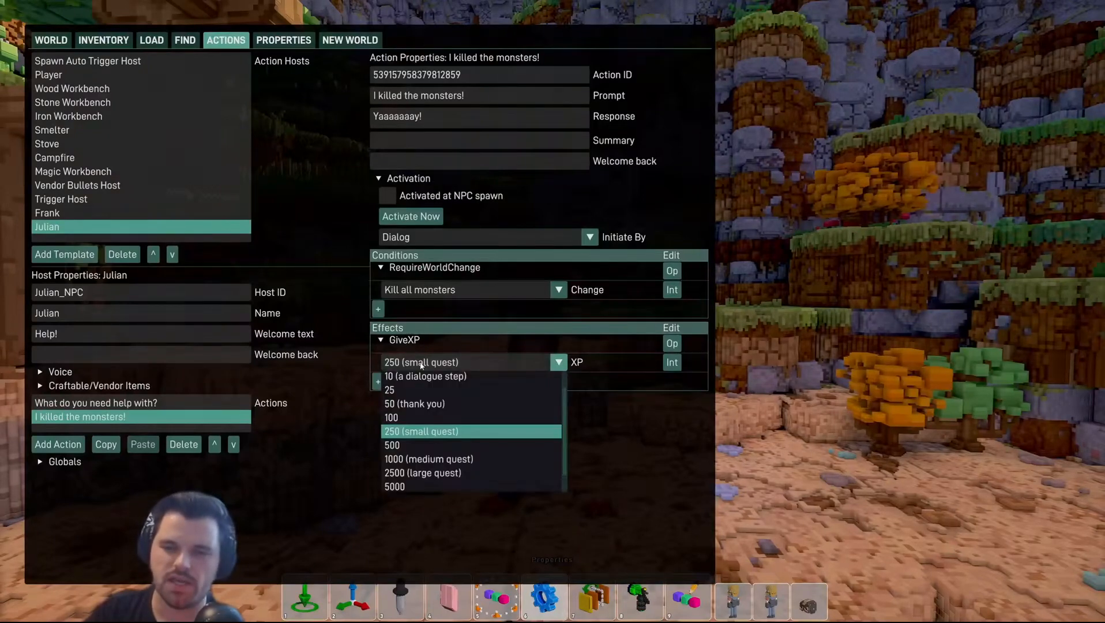
click(421, 360)
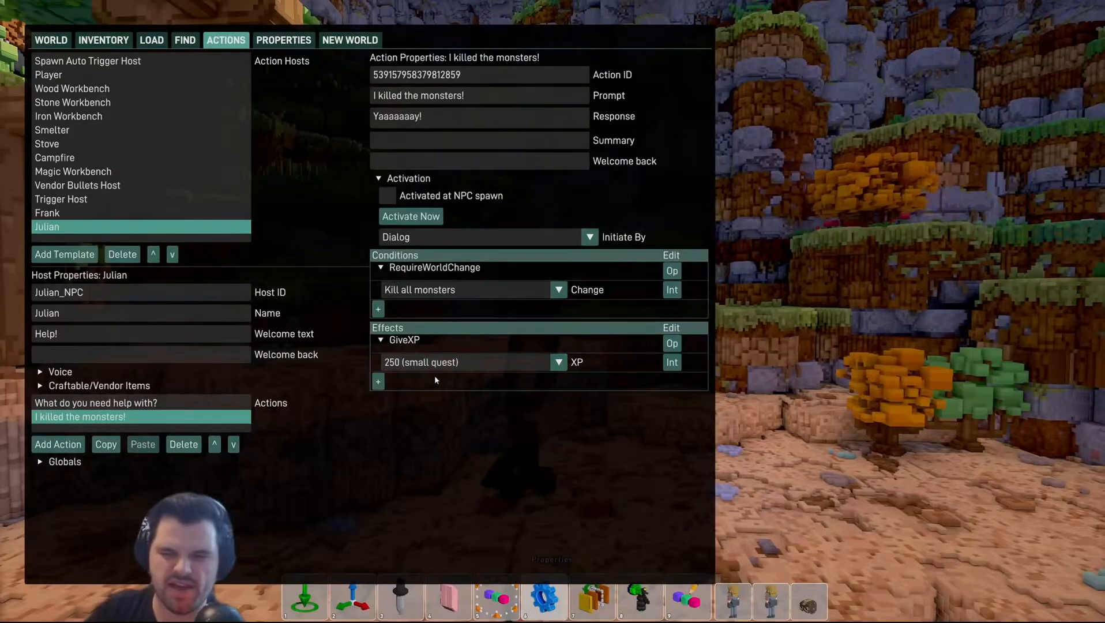
click(512, 362)
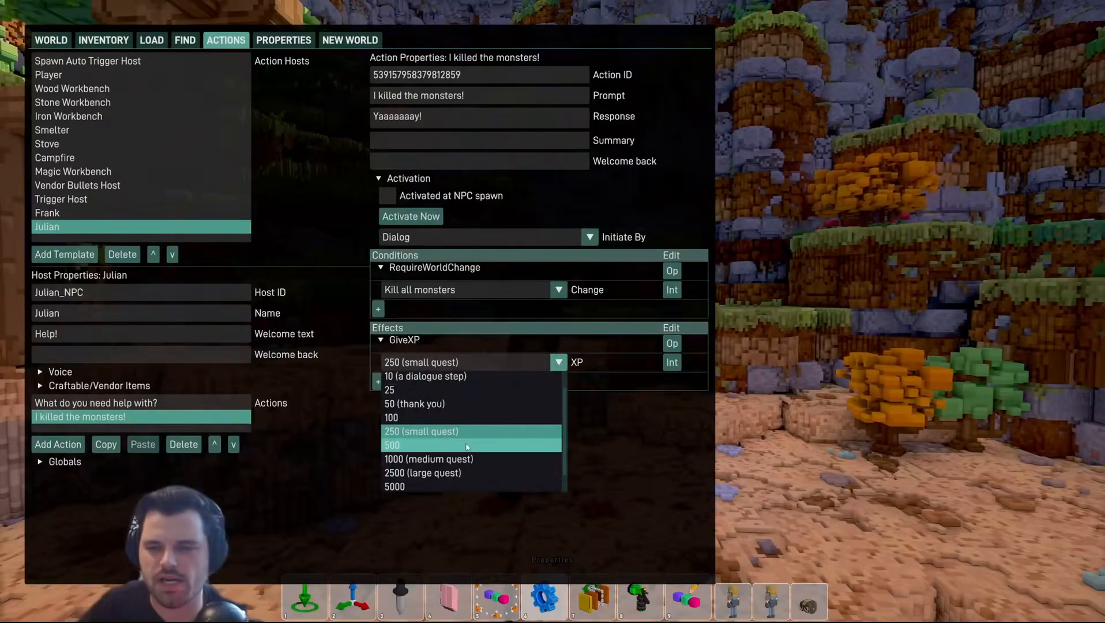
scroll(461, 469, down, 1)
scroll(473, 417, up, 2)
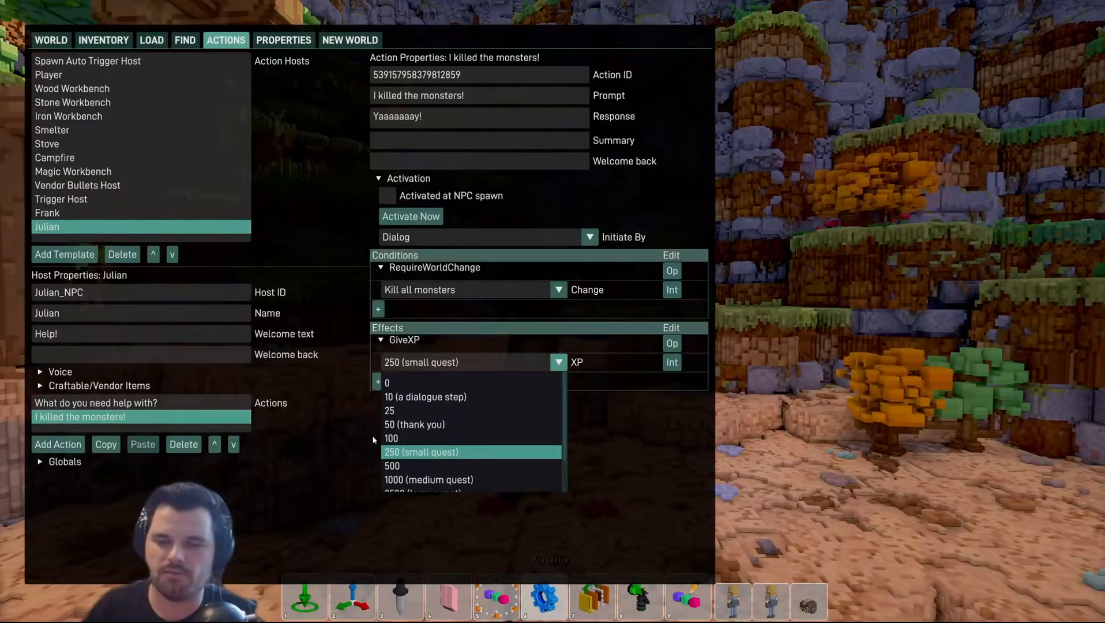
click(415, 456)
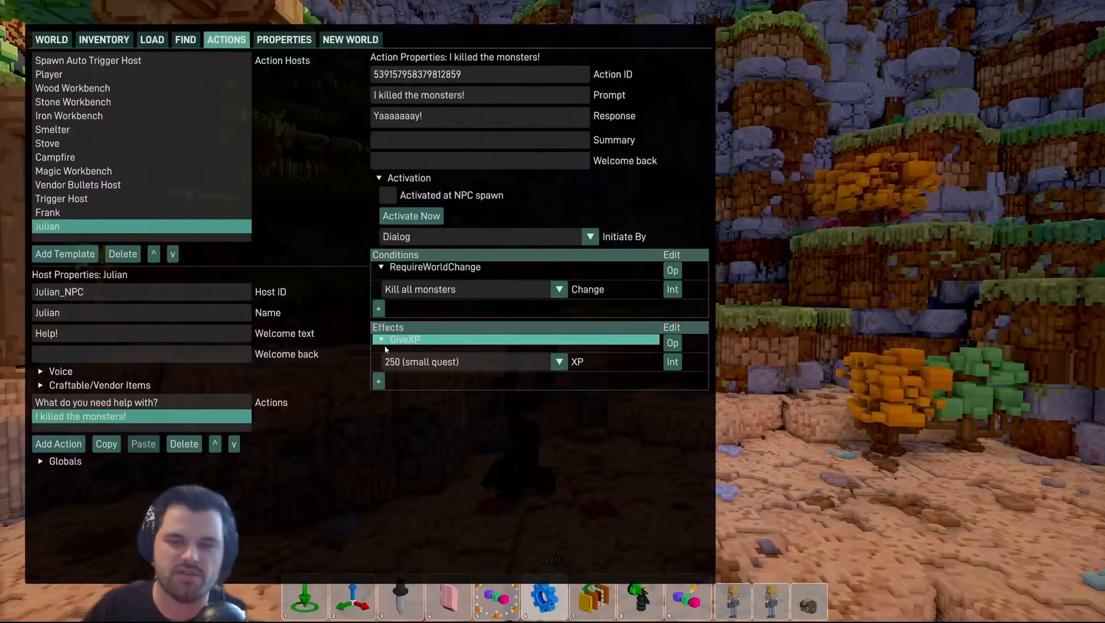
Step: Add a GiveItem effect that hands out a Health Pack to the "I killed the monsters!" action
click(378, 383)
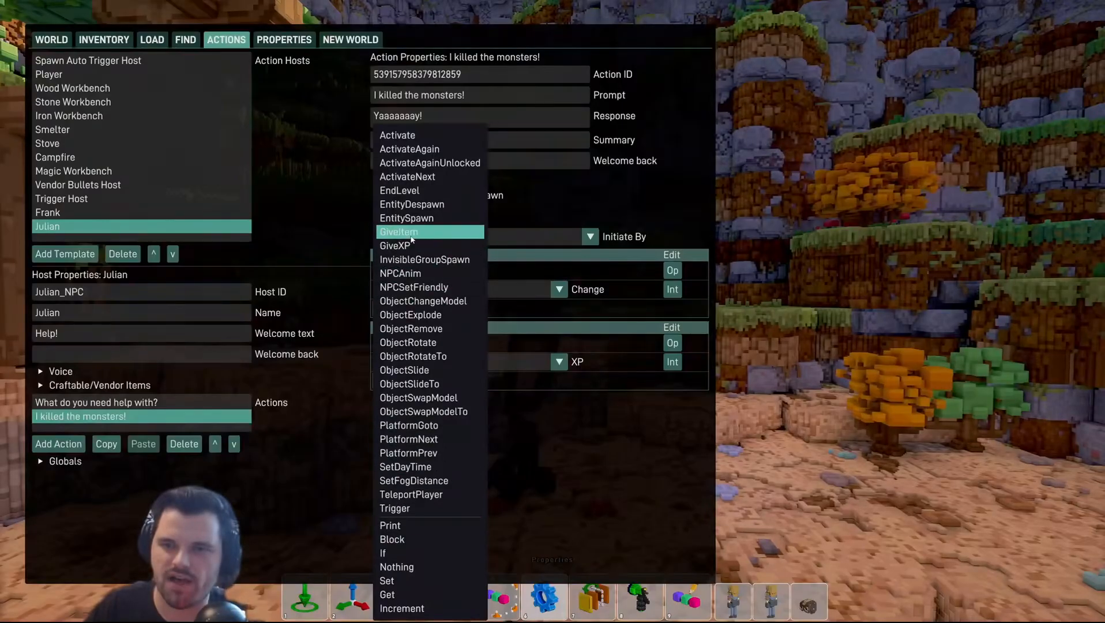
click(438, 231)
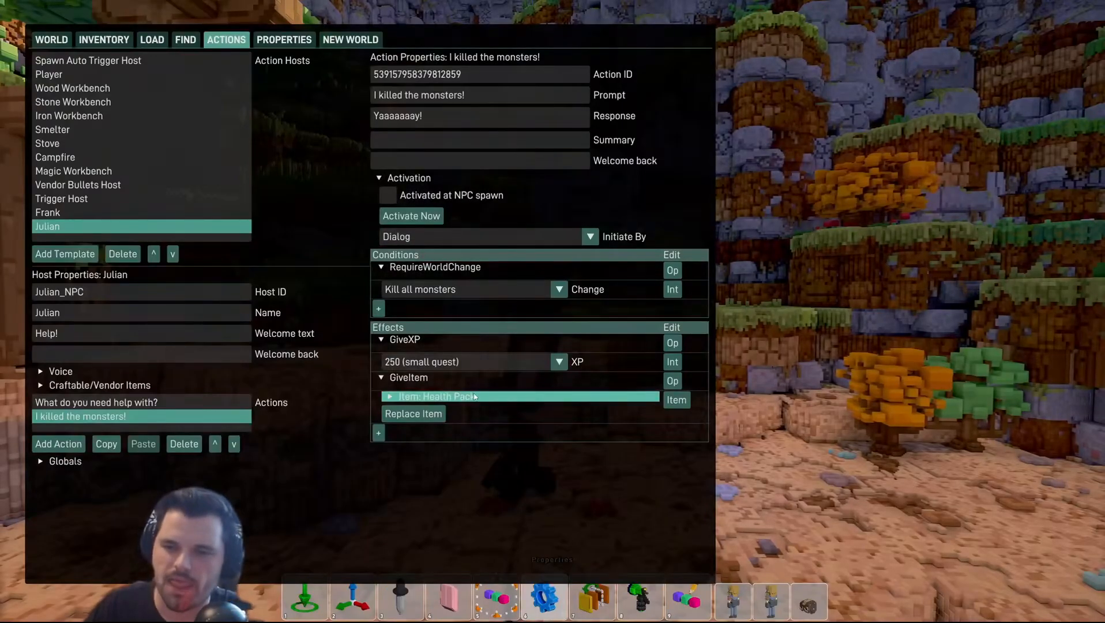
click(434, 398)
click(434, 398)
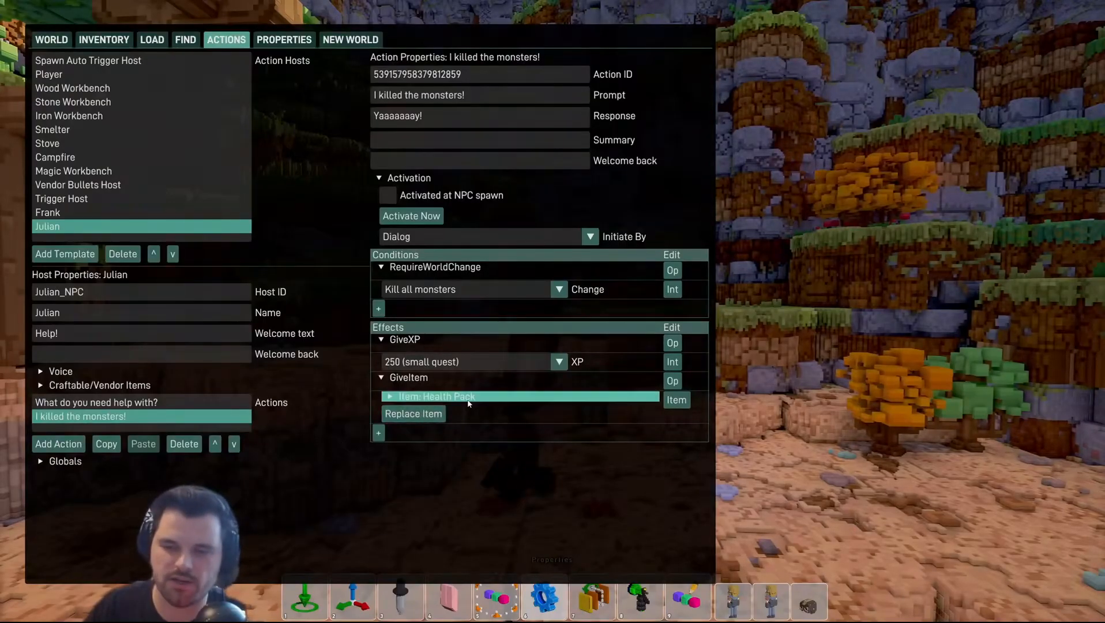
key(Escape)
key(s)
key(d)
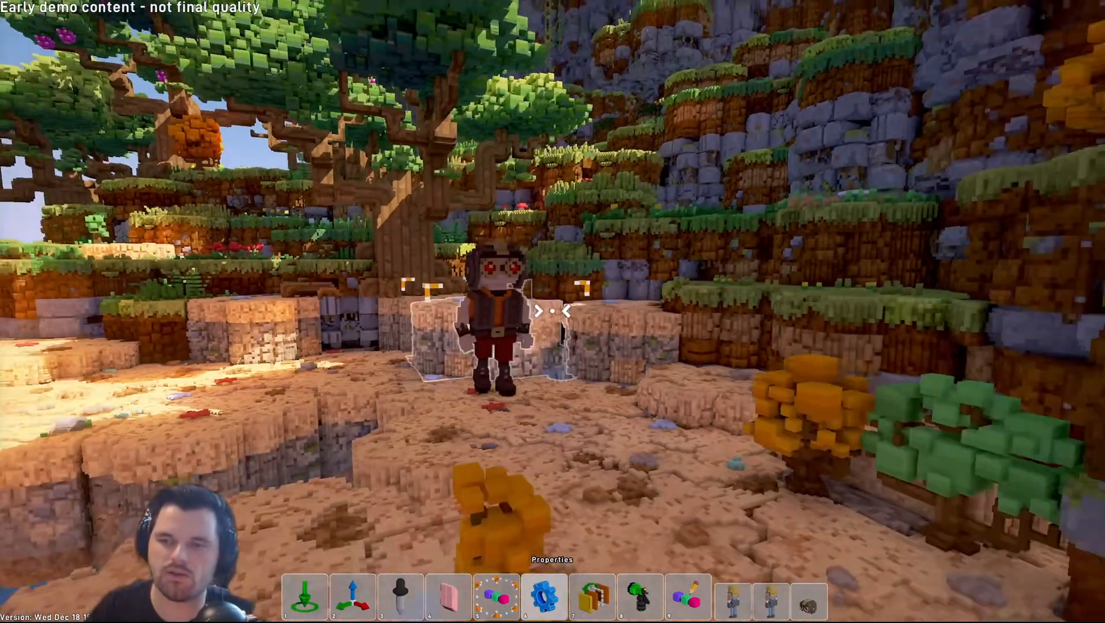
key(w)
key(a)
key(s)
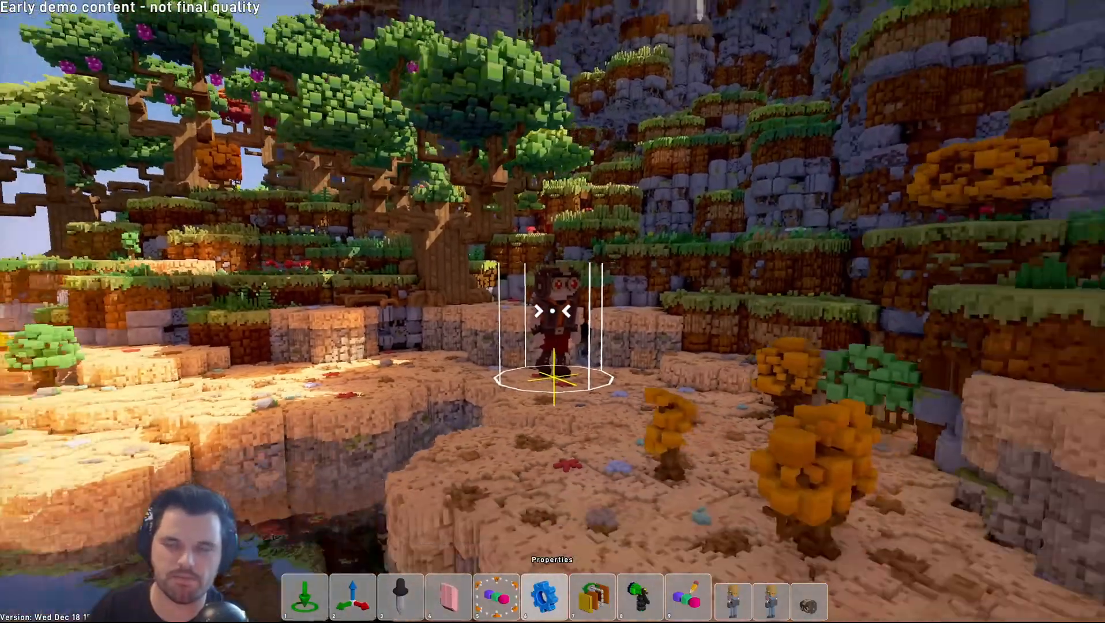
key(a)
key(w)
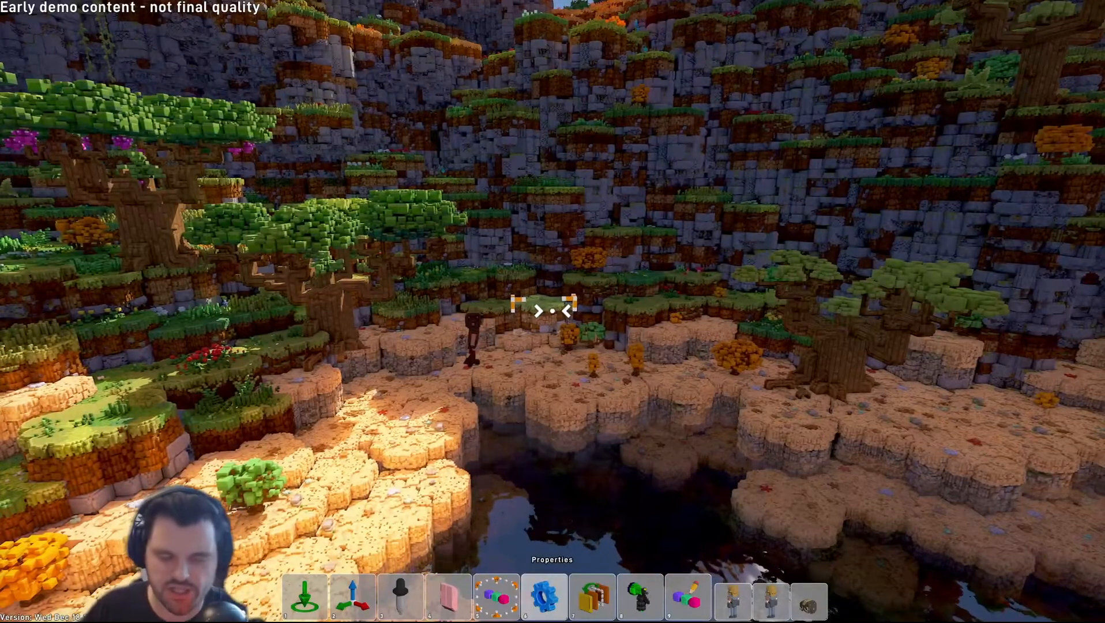
key(w)
Step: Add an Activate effect below the Health Pack reward in the shore NPC's "I killed the monsters!" action
key(Tab)
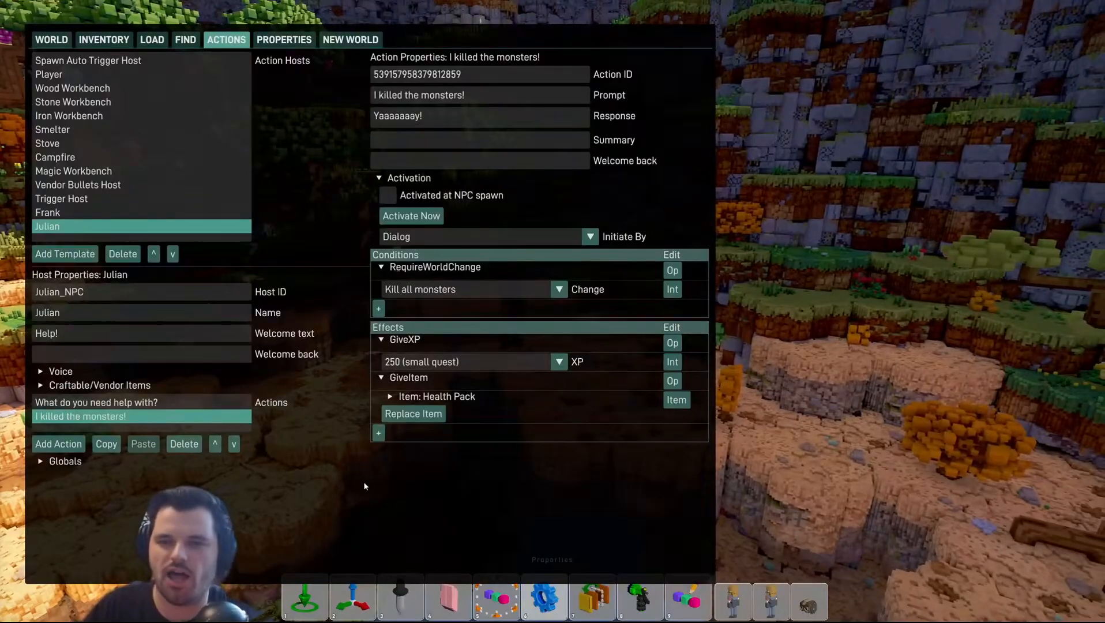
click(378, 432)
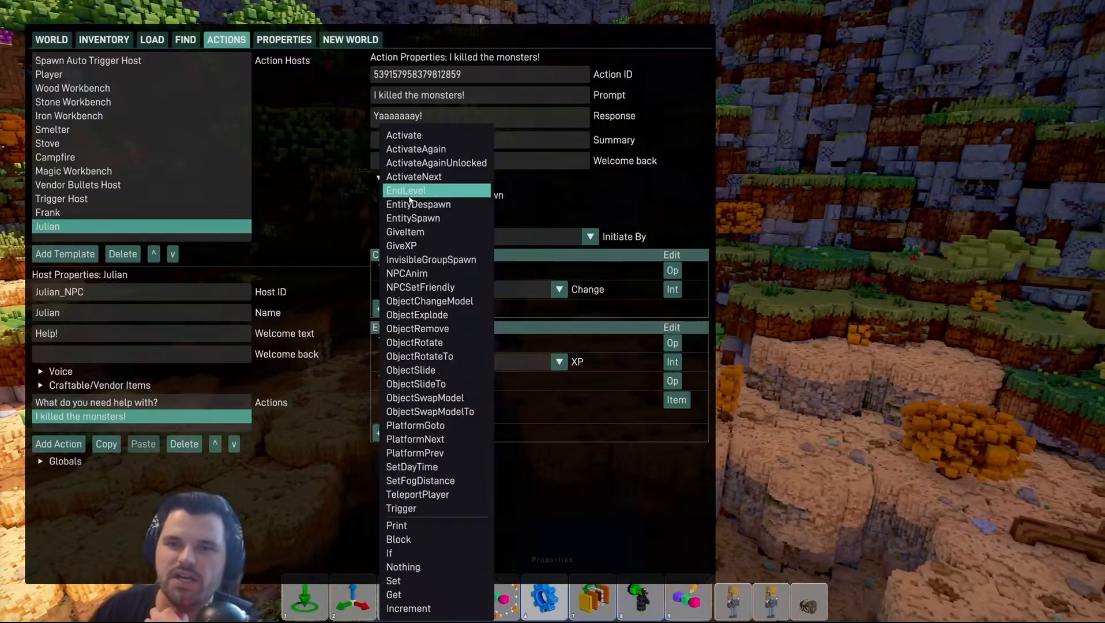
click(404, 135)
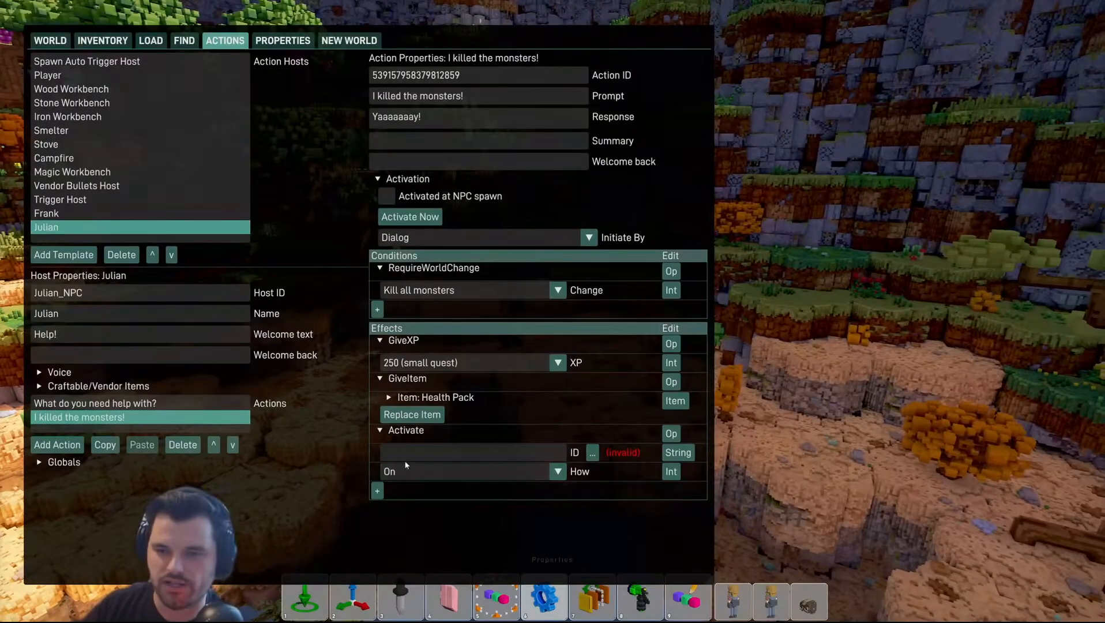
Step: Fly across the island to the bearded NPC standing inside the brick house
key(Escape)
key(w)
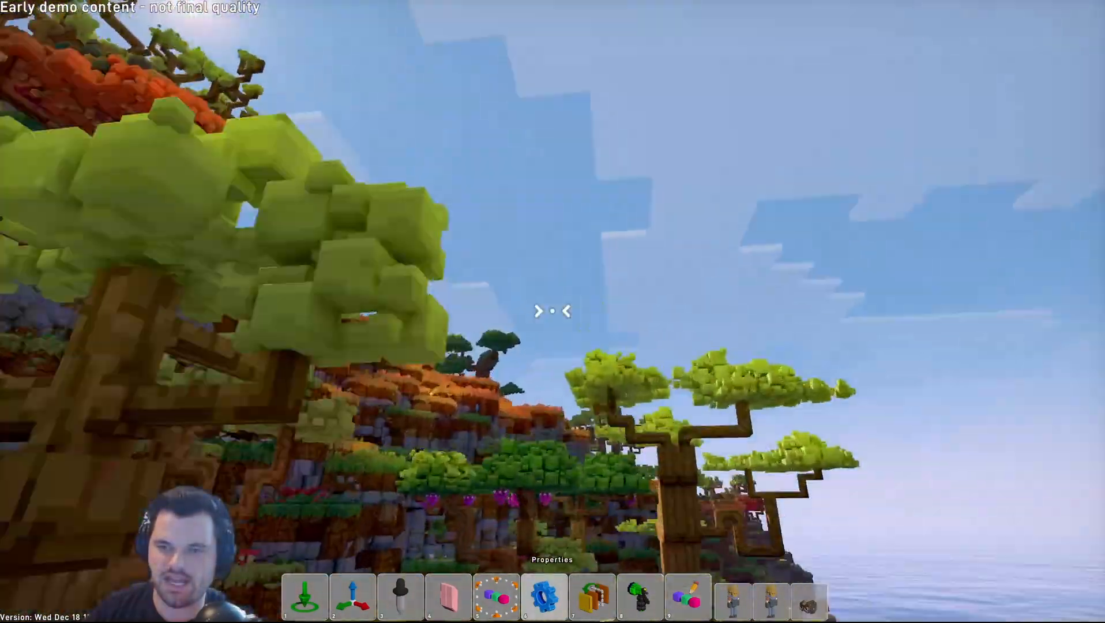
key(w)
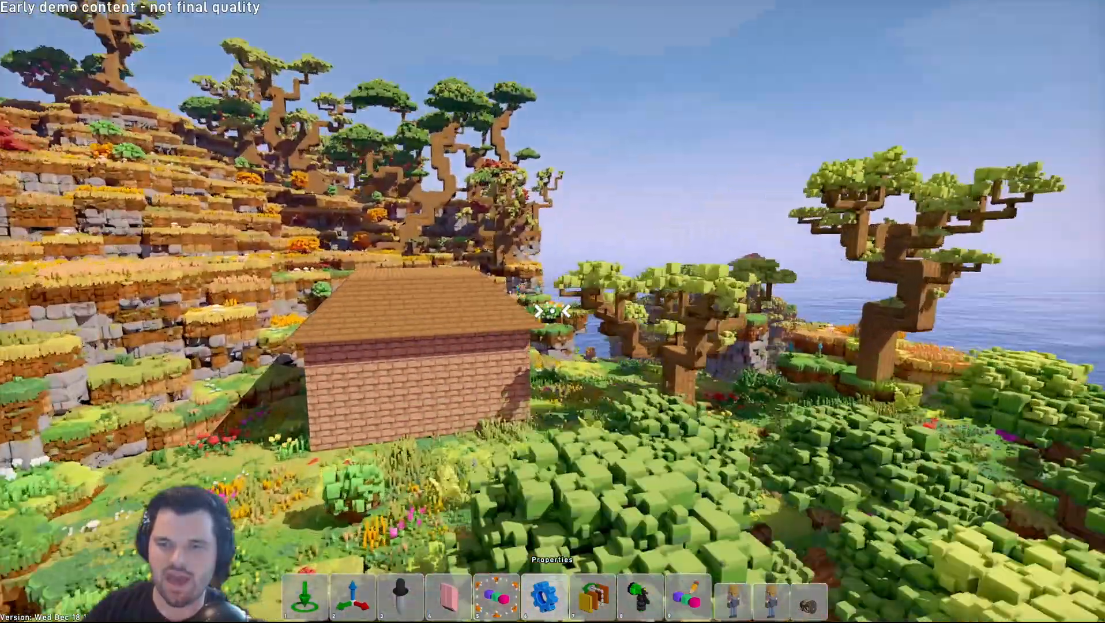
key(w)
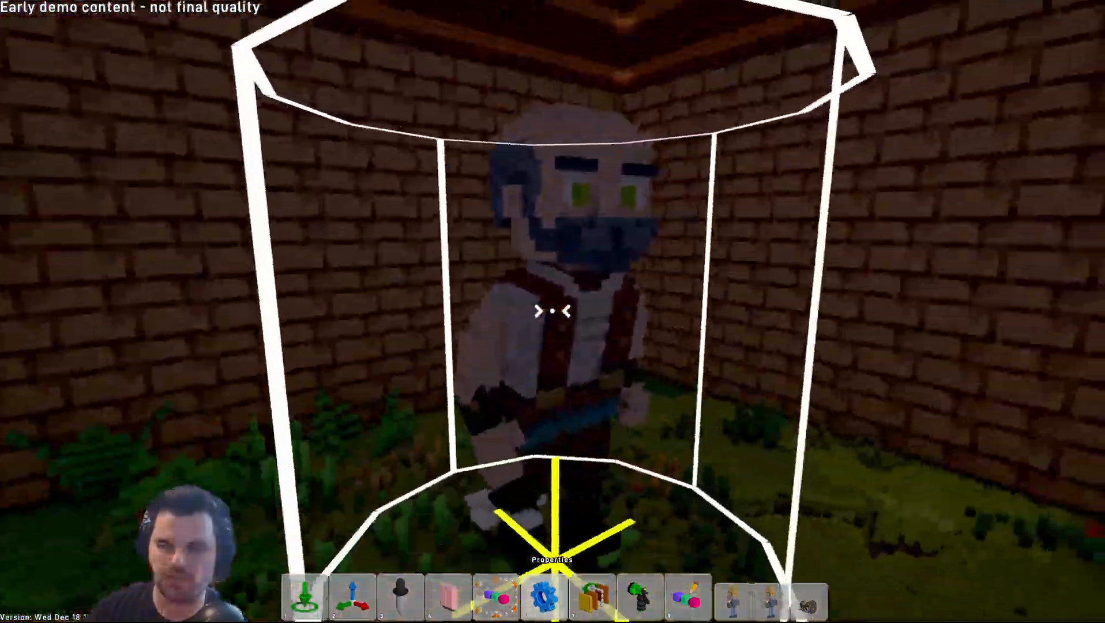
key(s)
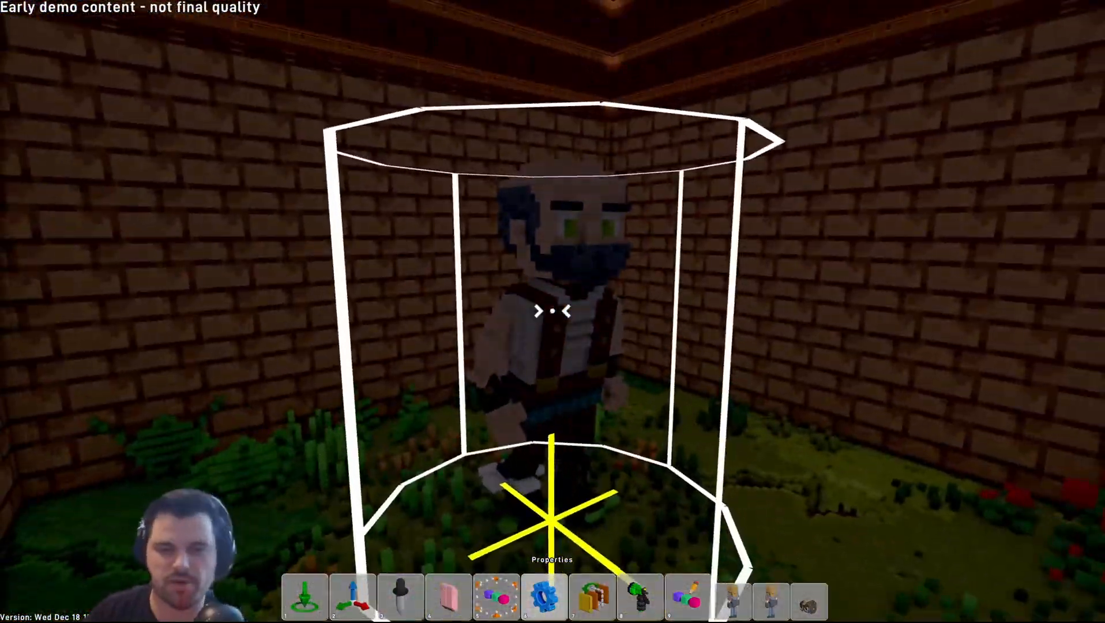
Step: Add a new action to the house NPC, with a prompt telling him that the player helped the shore NPC out
key(Tab)
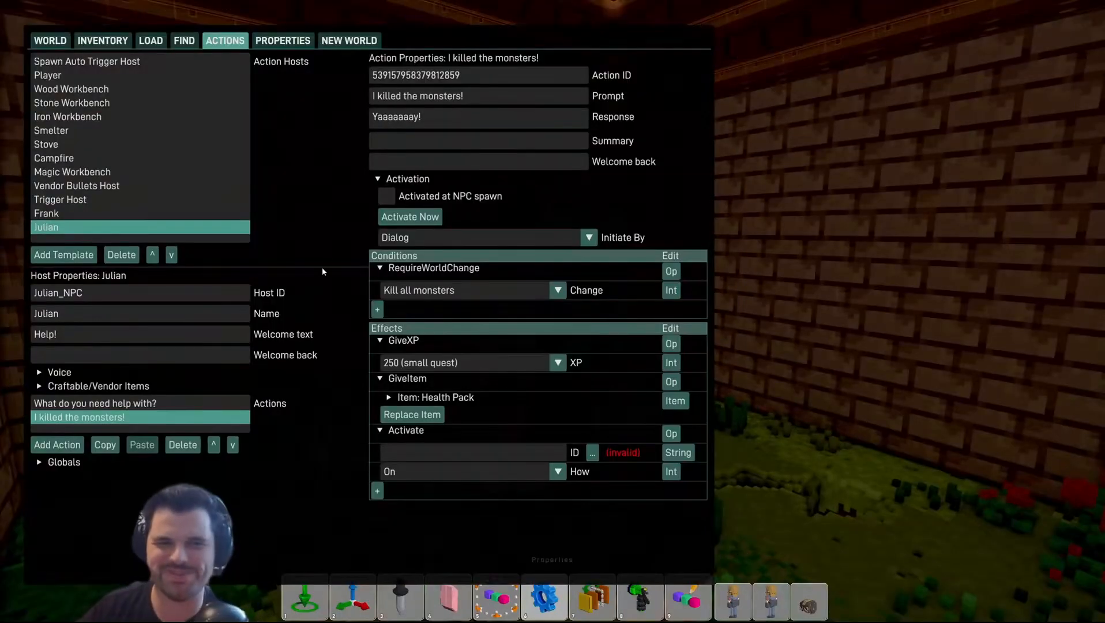
click(57, 219)
click(68, 451)
click(68, 449)
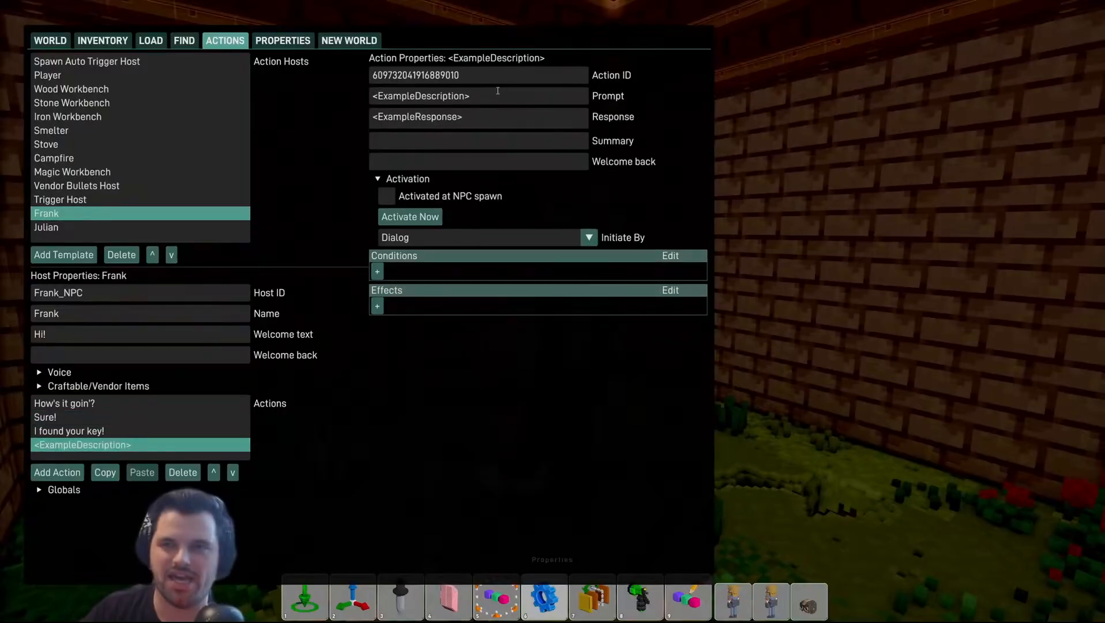
click(492, 92)
text(Hey, I helped that Julian out)
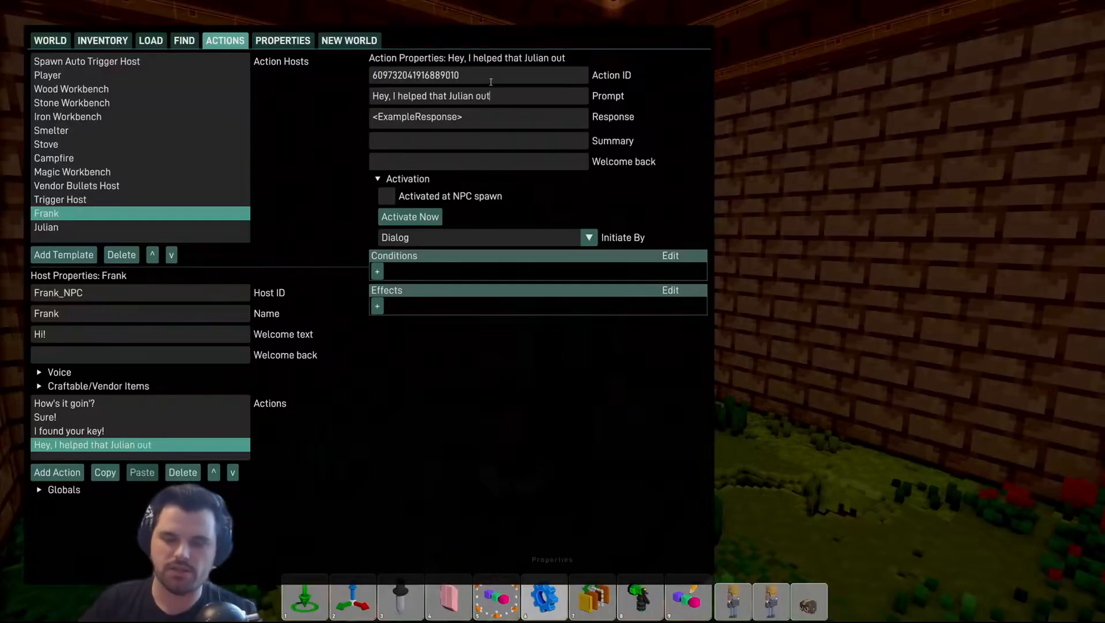
Step: Set the new action's response to "Woah.. No way, that's great!"
click(475, 117)
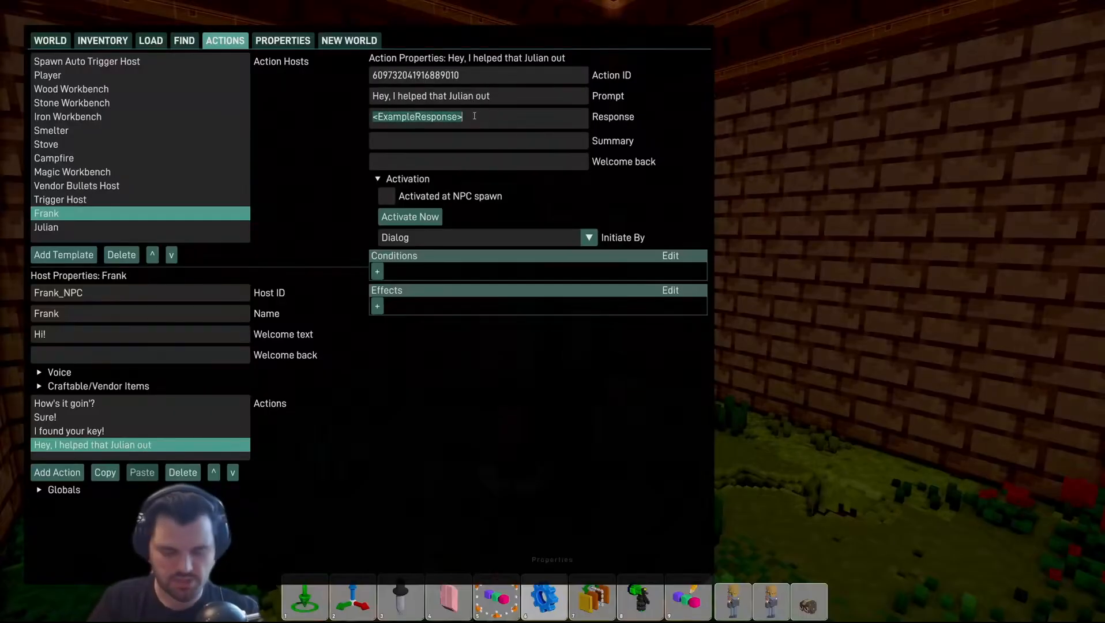
text(Woah.. No way, that's)
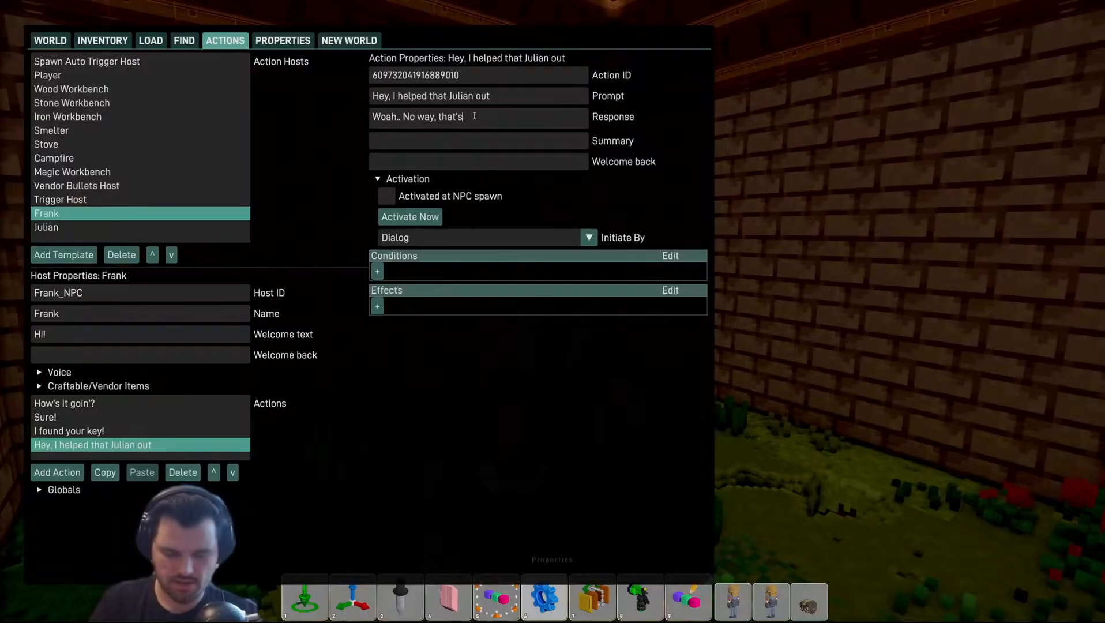
text(great!)
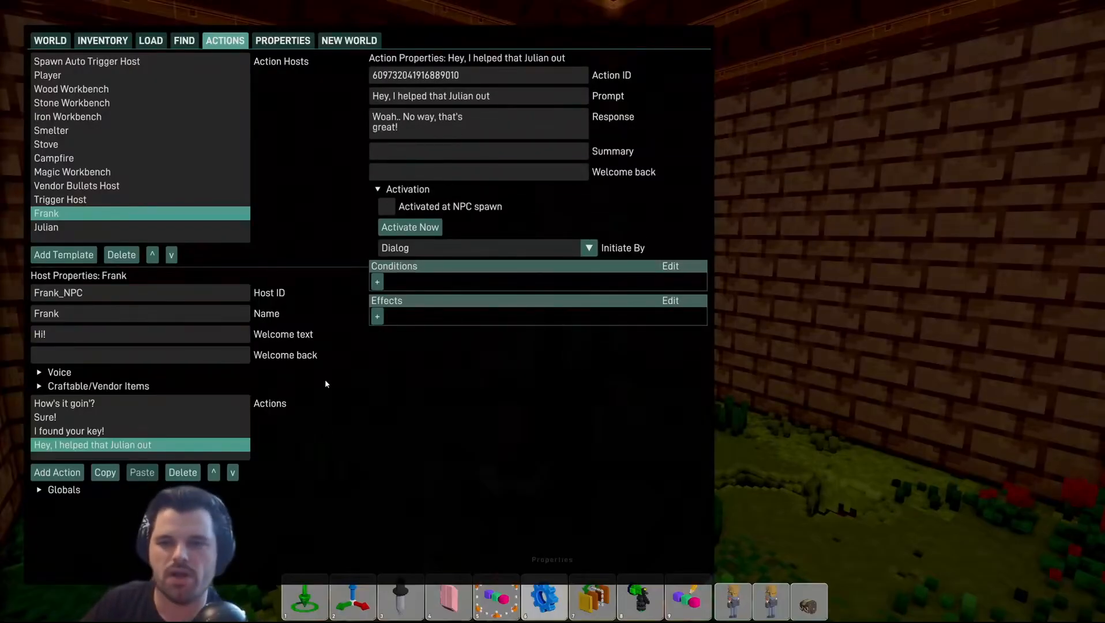
Step: Remove the ActivateNext effect from the house NPC's "I found your key!" action
click(81, 431)
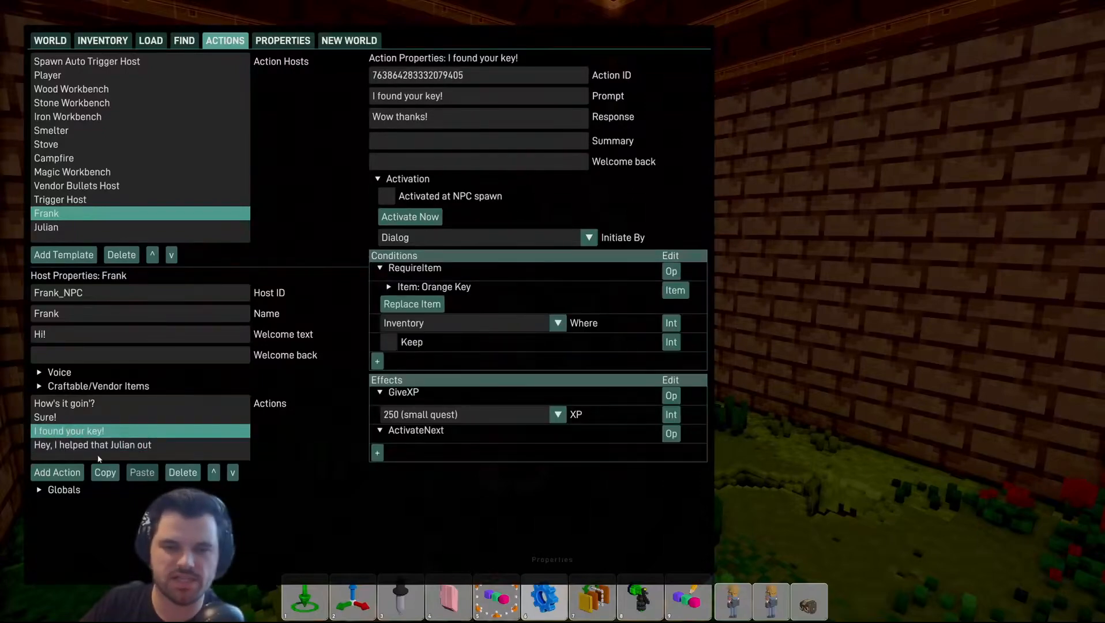
click(99, 444)
click(104, 431)
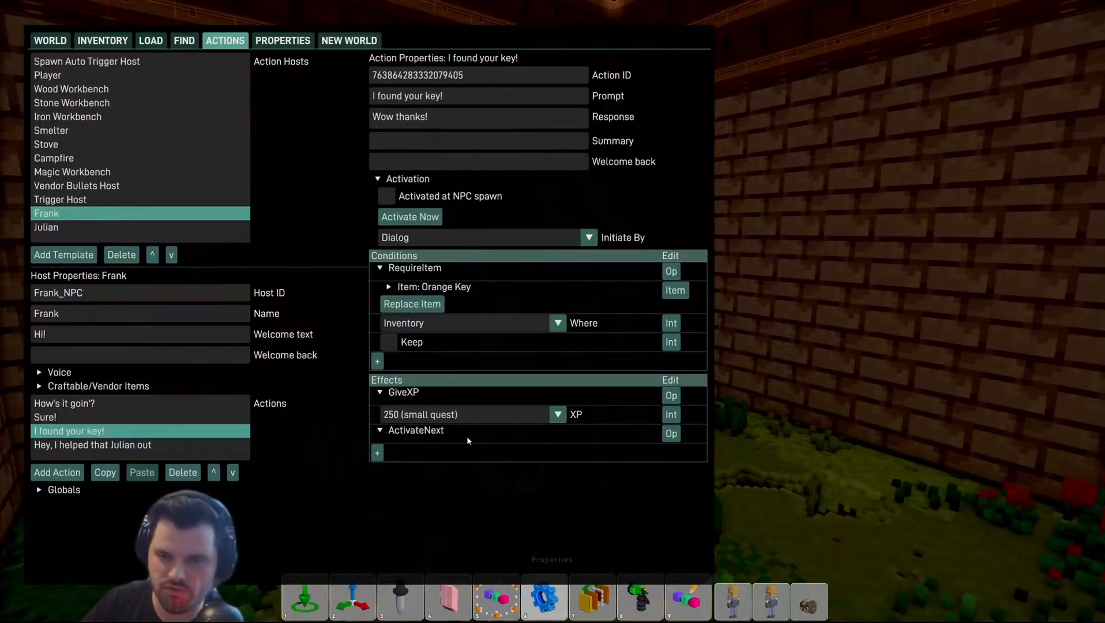
click(671, 433)
click(735, 133)
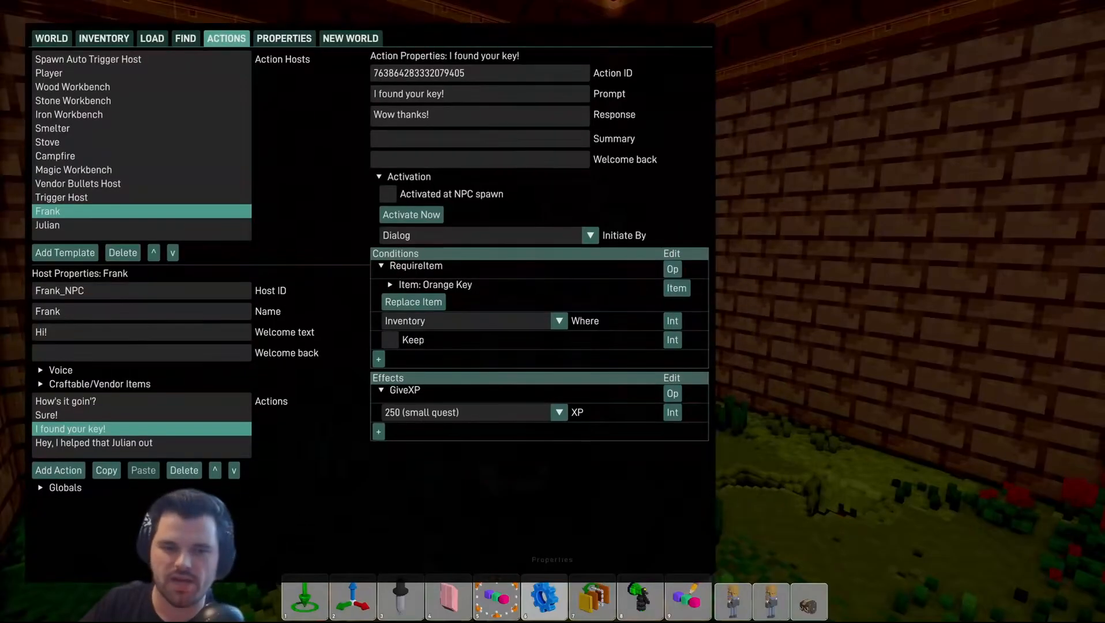
Step: Copy the action ID of the house NPC's new action and reopen the shore NPC's "I killed the monsters!" action
click(70, 446)
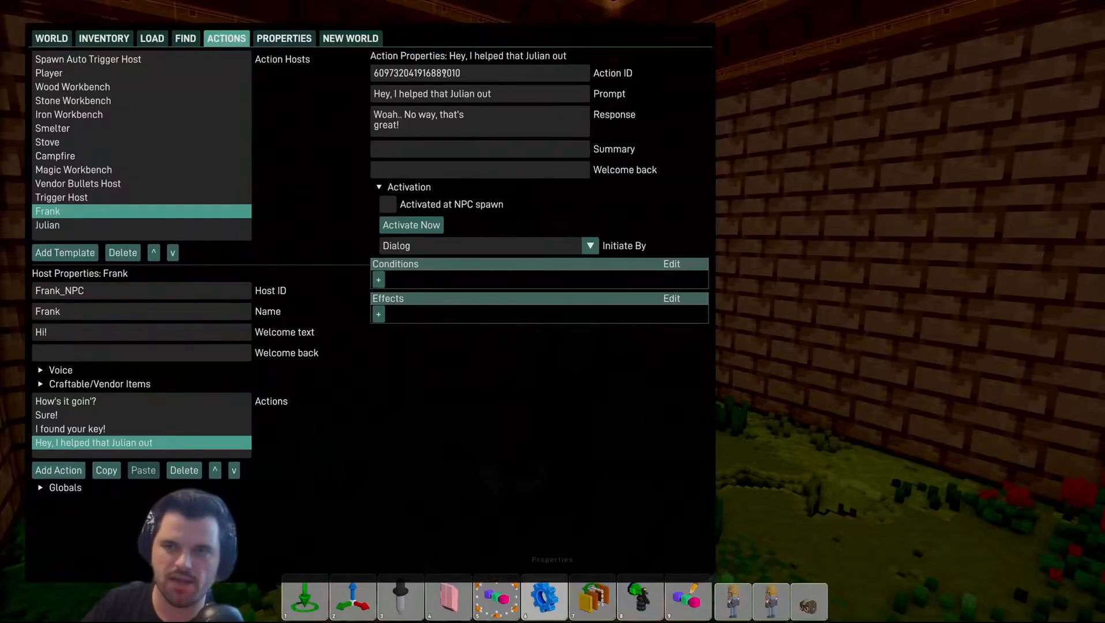
double_click(443, 73)
key(ctrl+c)
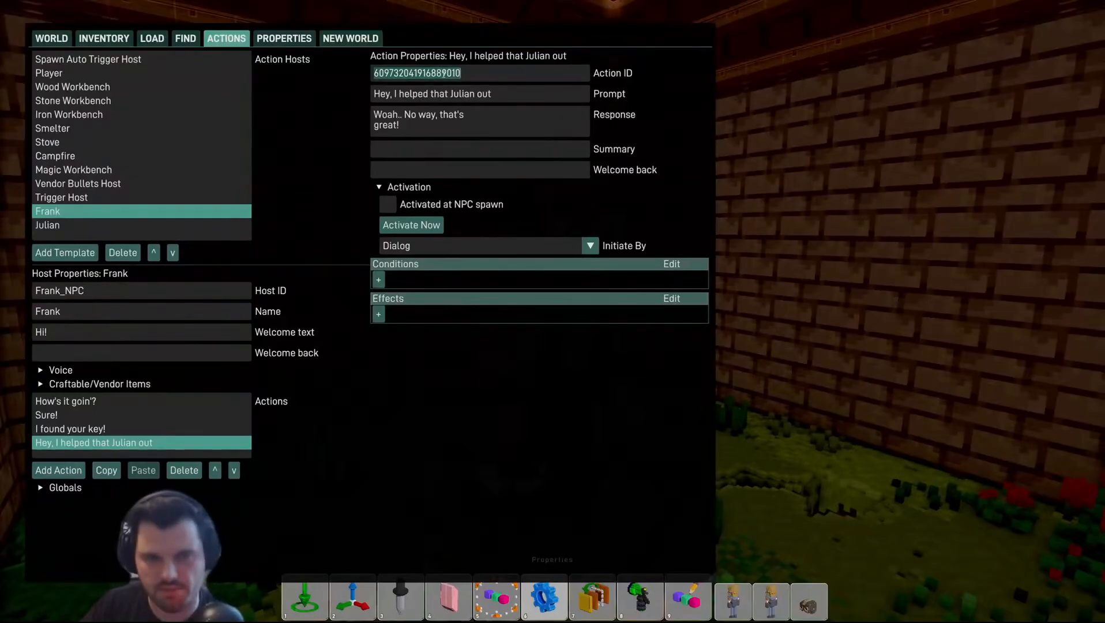
click(49, 225)
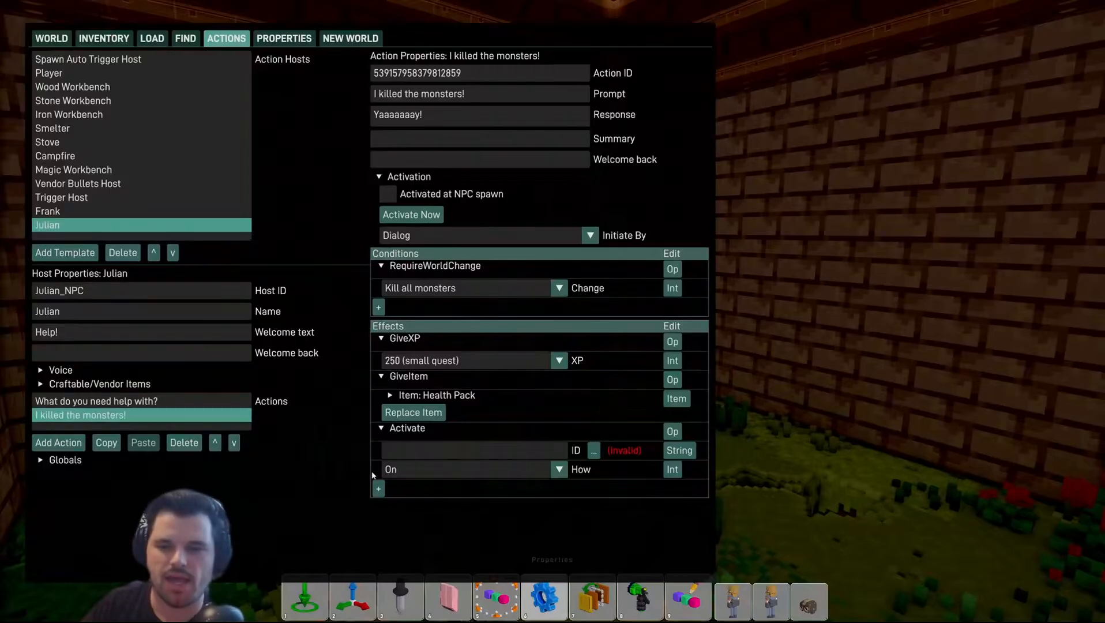
Step: Remove the Activate effect with the empty ID from the "I killed the monsters!" action
click(665, 431)
click(686, 111)
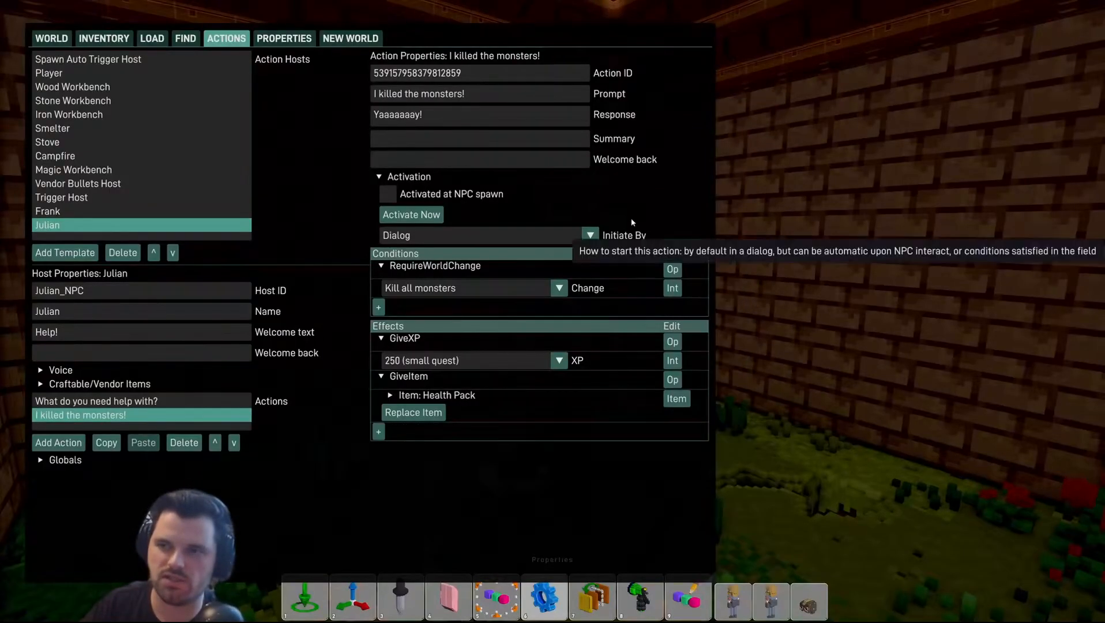
Step: Add an Activate effect targeting the copied action ID and keep its How option set to On
click(378, 434)
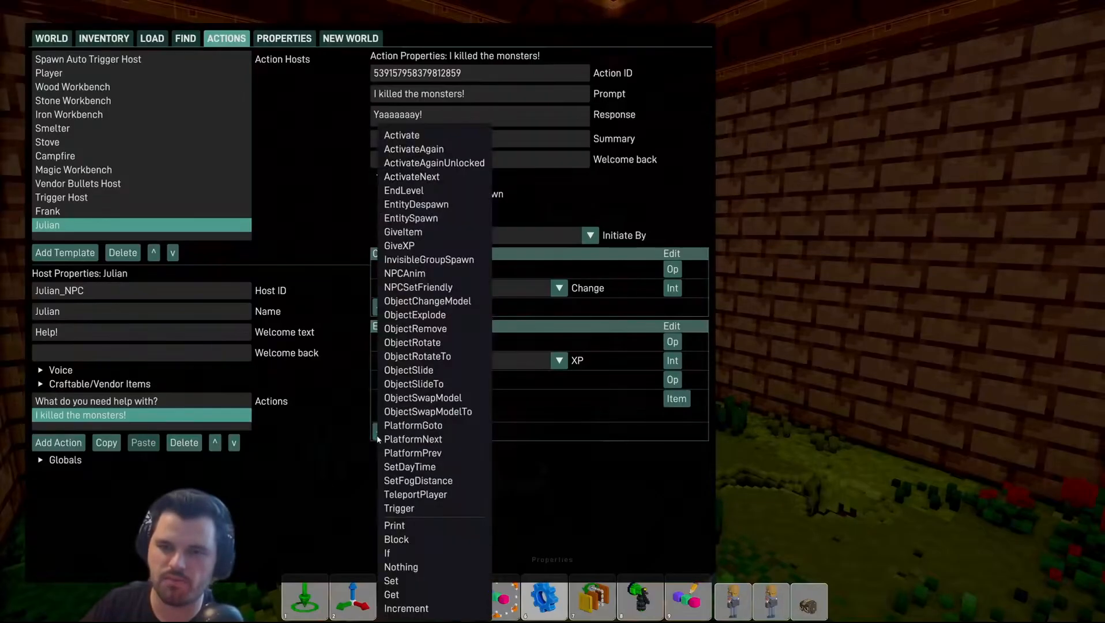
click(414, 137)
key(ctrl+v)
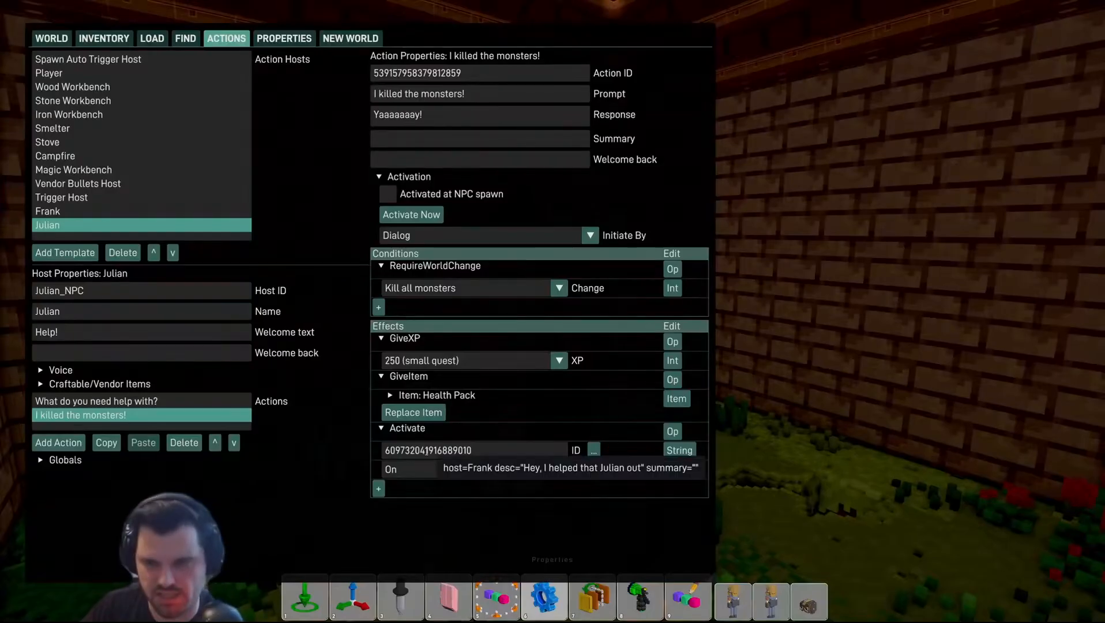
click(396, 471)
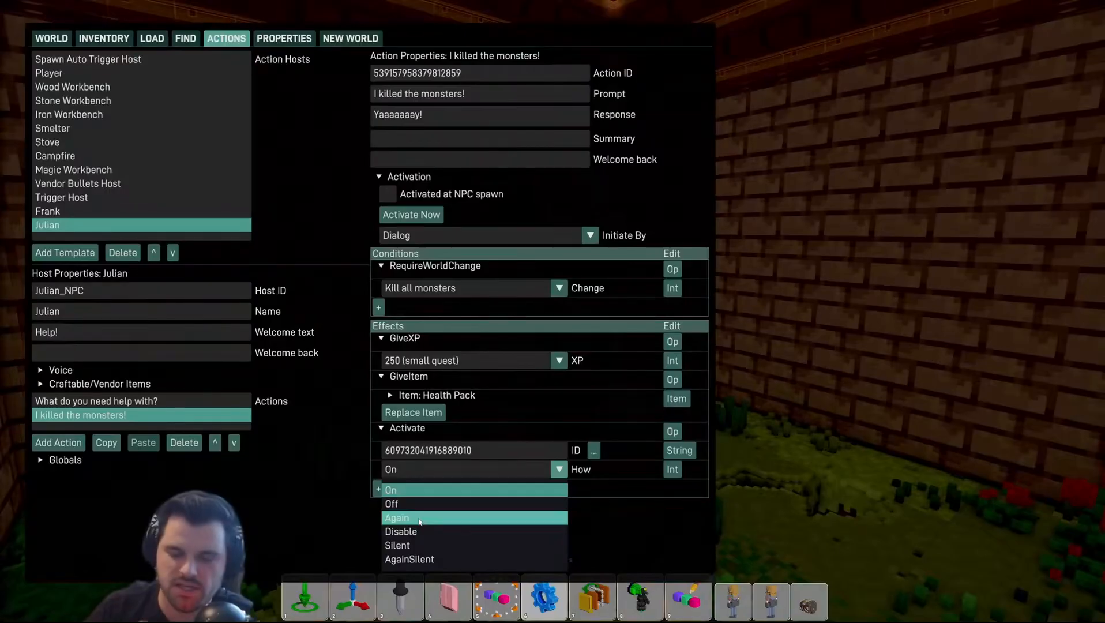
click(322, 537)
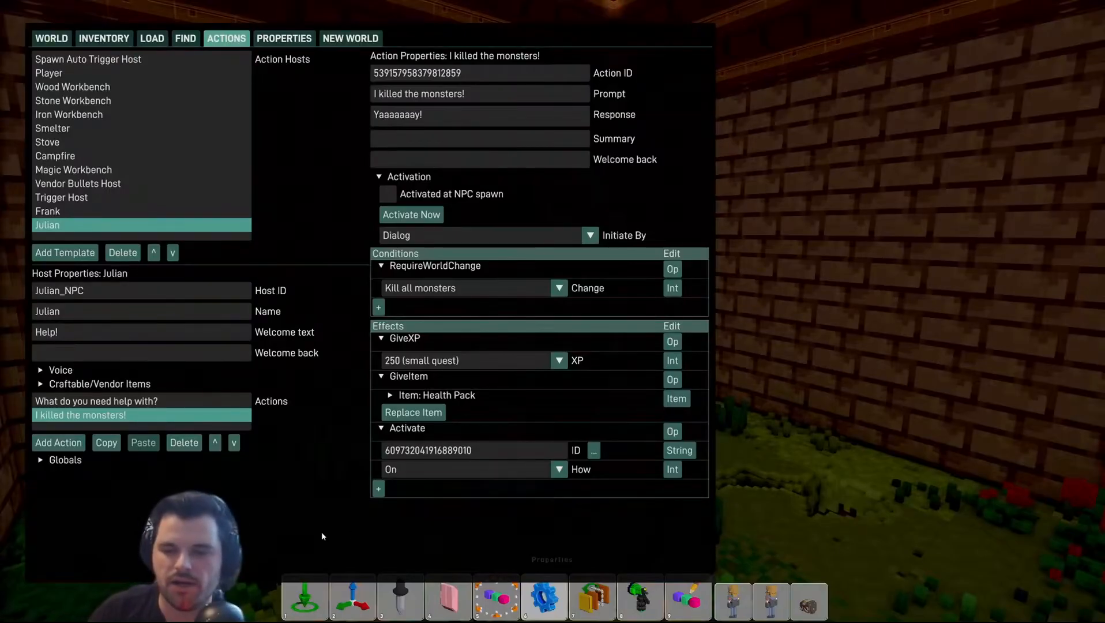
Step: Open the house NPC's new dialog action about having helped the shore NPC to review it
key(Escape)
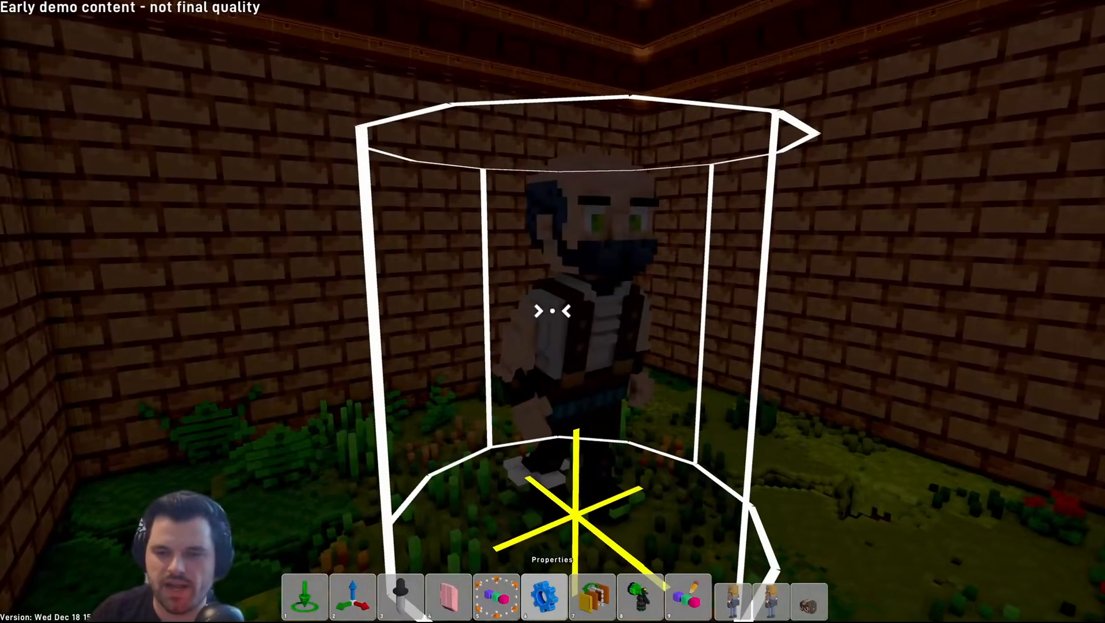
key(Tab)
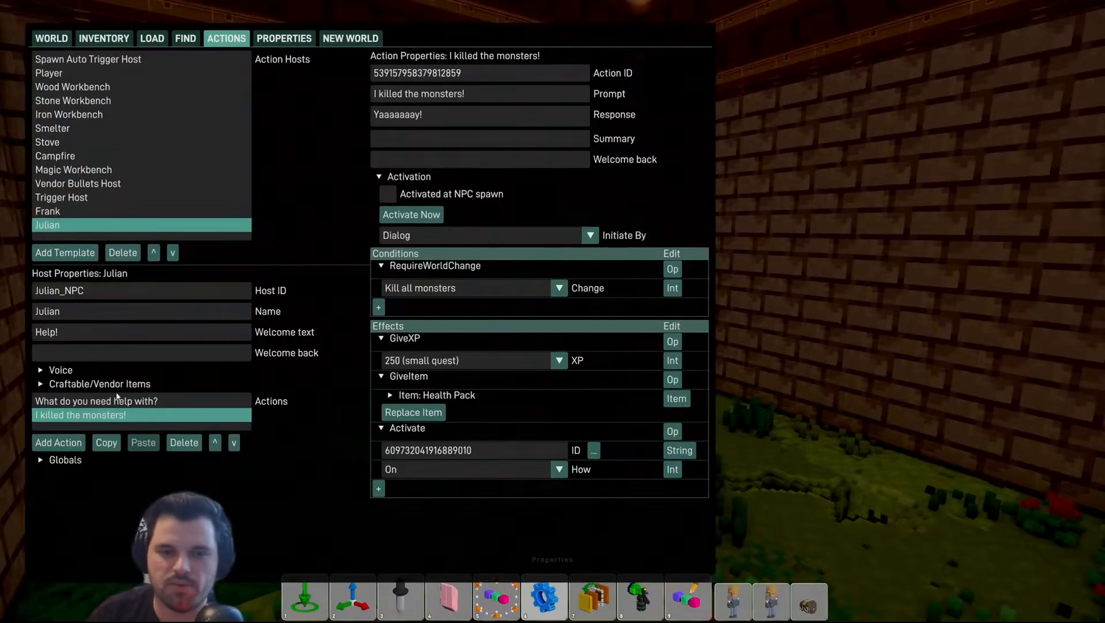
click(46, 211)
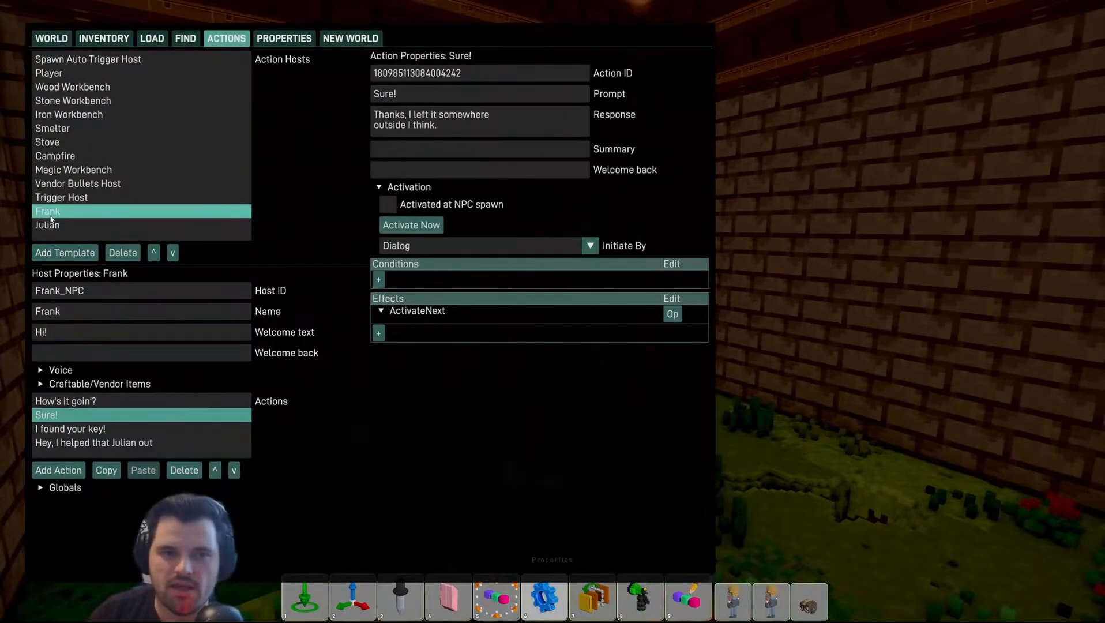
click(98, 443)
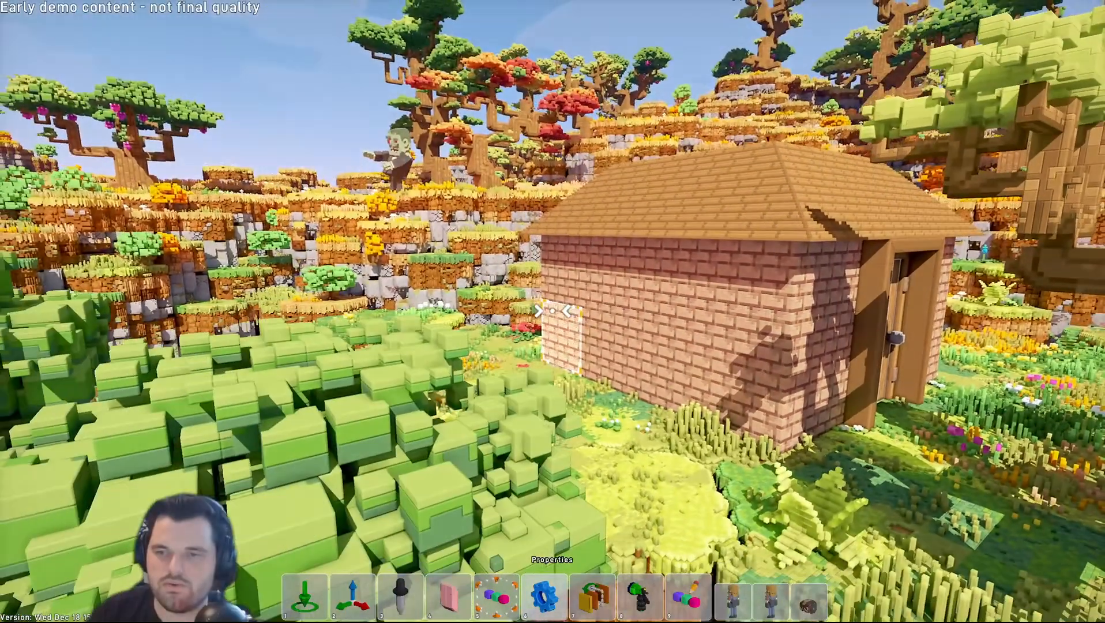
Step: Look over the list of existing worlds that can be opened for editing
key(Escape)
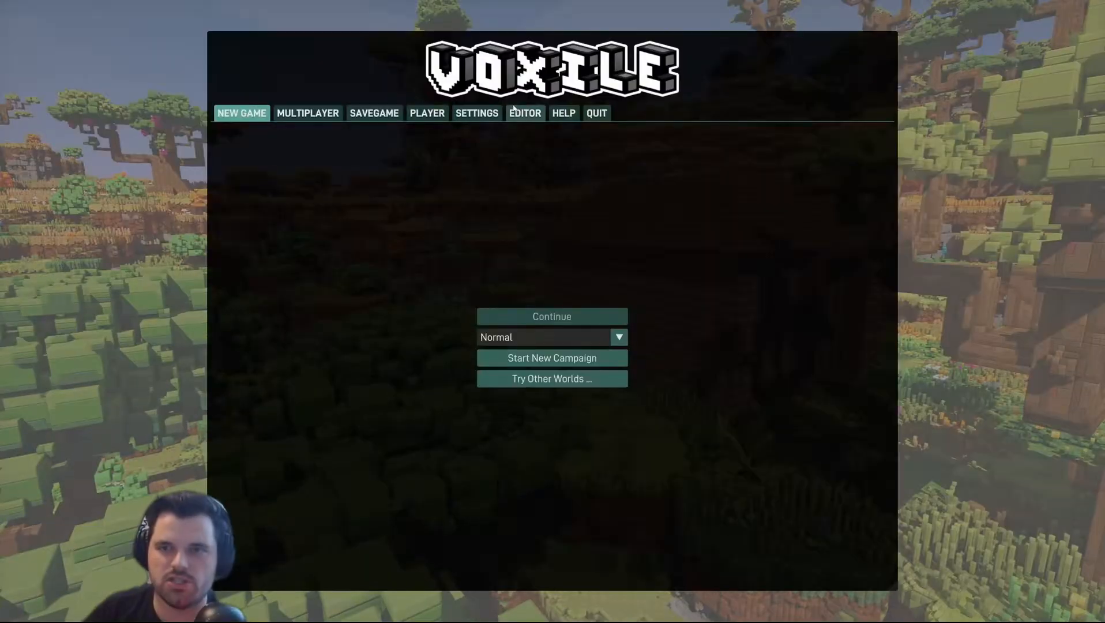
click(522, 113)
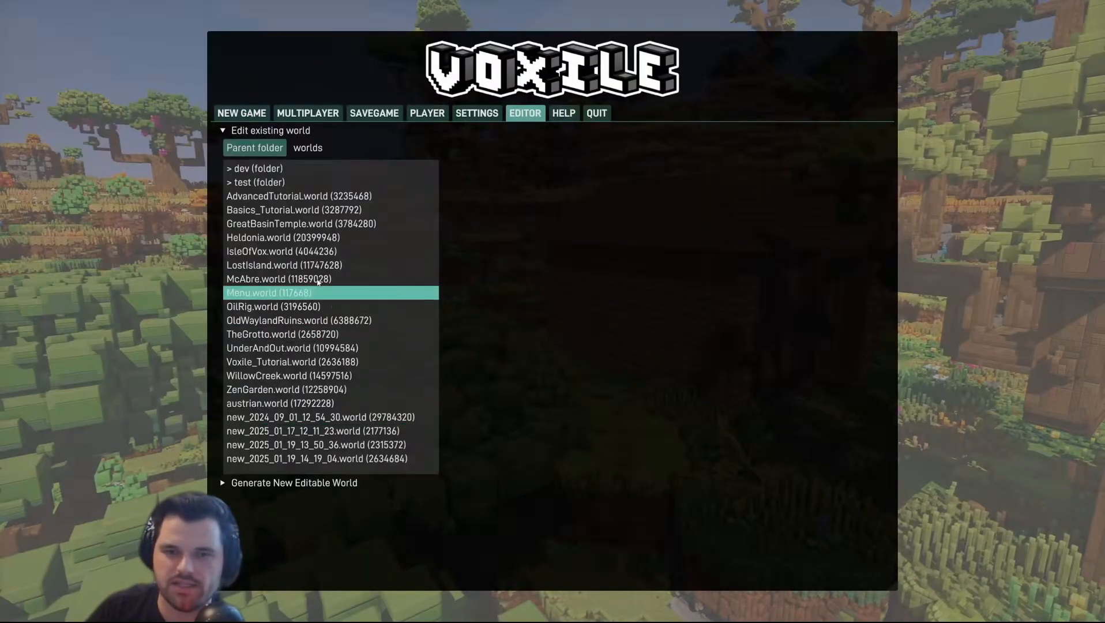
click(295, 214)
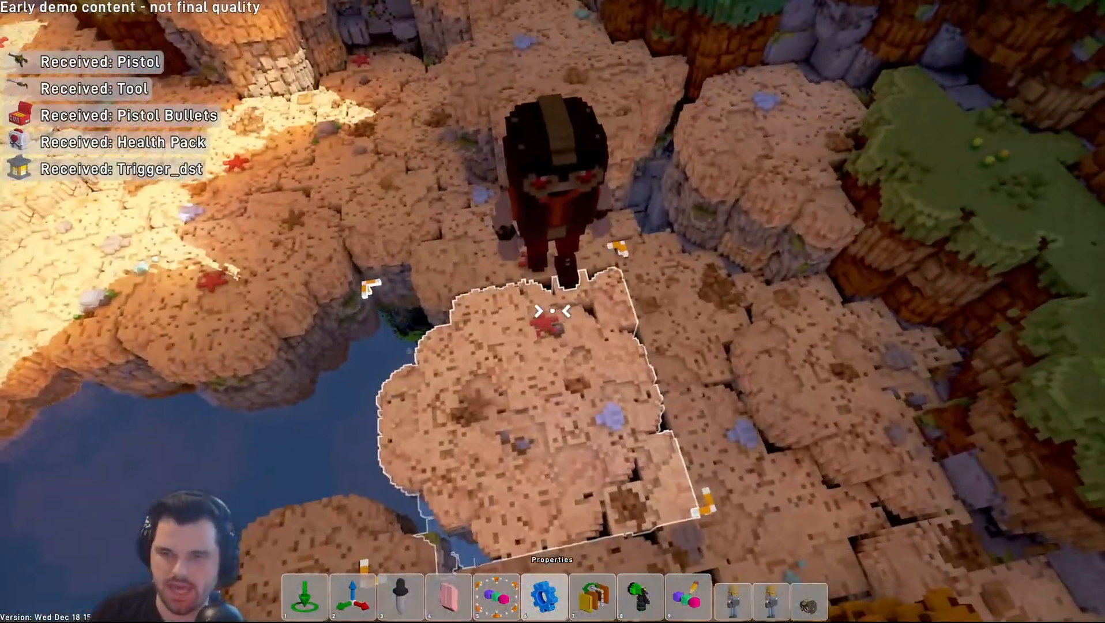
Step: Start a playtest beside the shore NPC, ask "What do you need help with?" to accept the monster quest, and leave the dialog
key(Tab)
key(e)
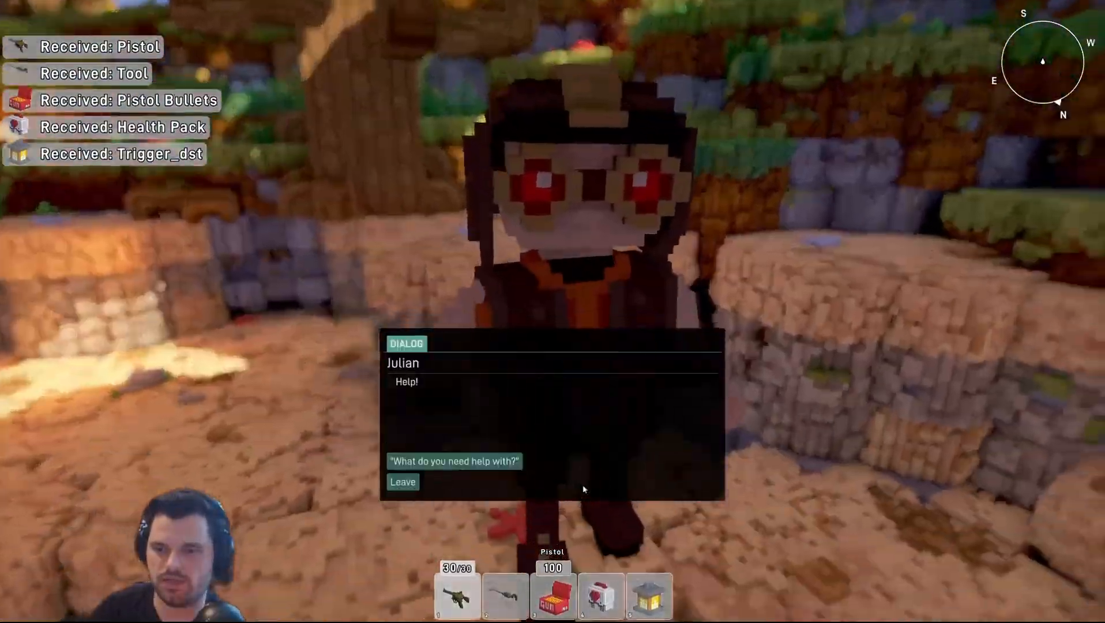
click(455, 461)
click(402, 482)
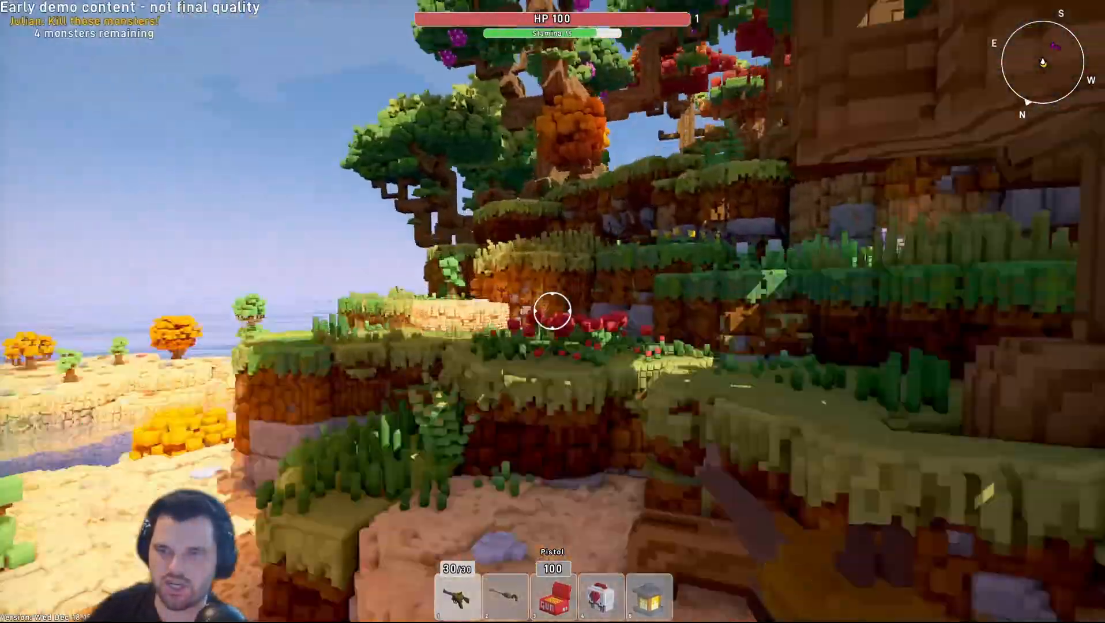
Step: Travel to the green monsters and shoot them with the pistol for the shore NPC's quest
key(w)
key(space)
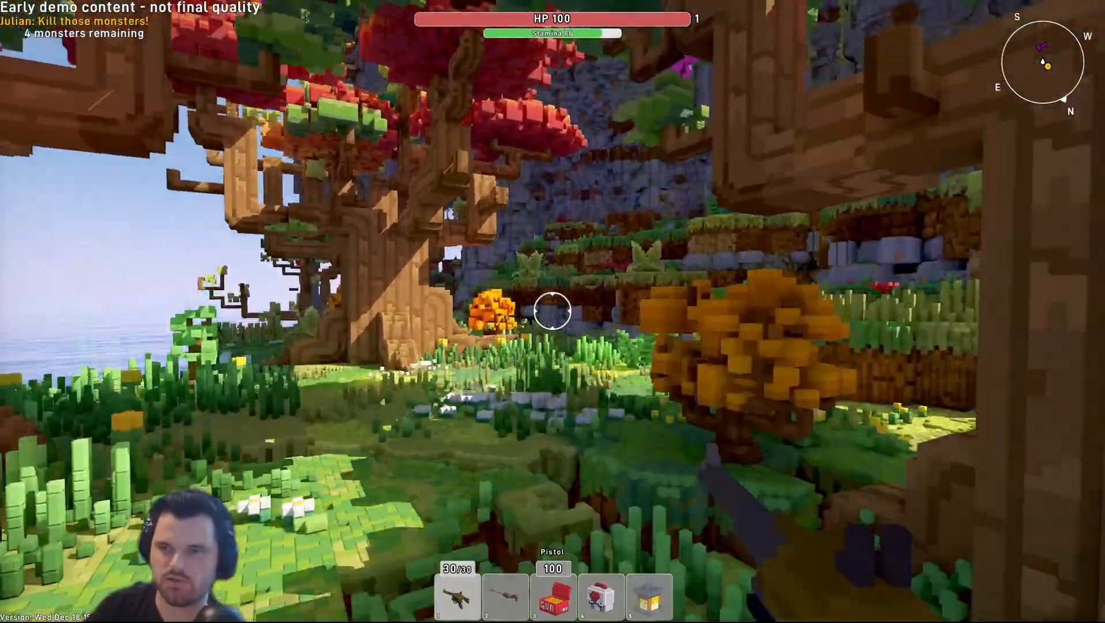
key(w)
key(space)
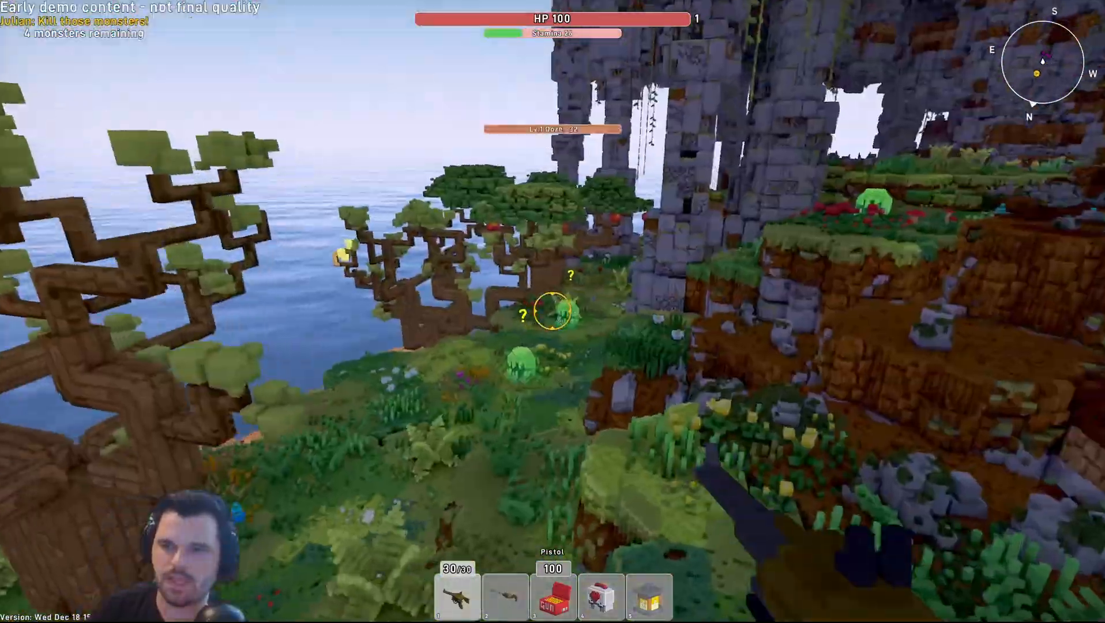
key(w)
click(552, 311)
click(552, 311)
click(553, 311)
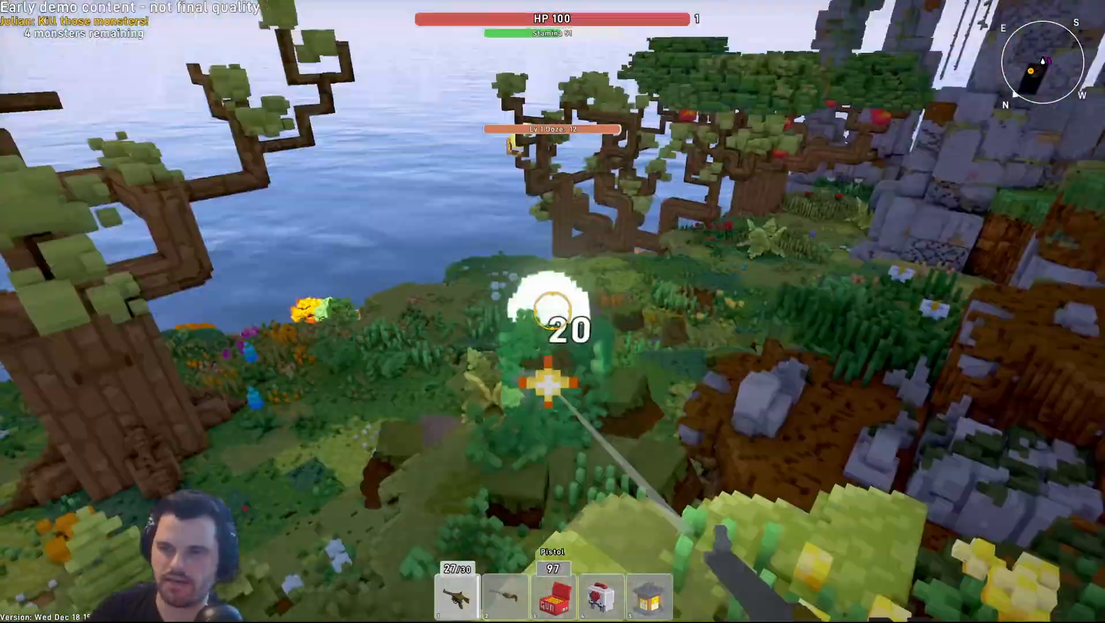
key(s)
click(552, 311)
click(553, 310)
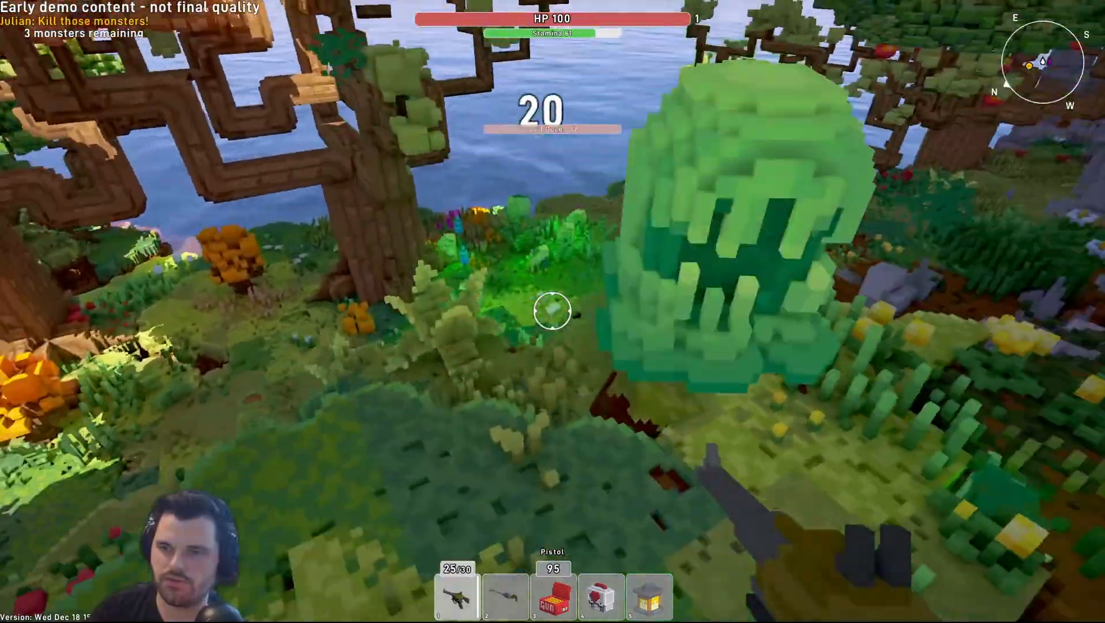
click(552, 311)
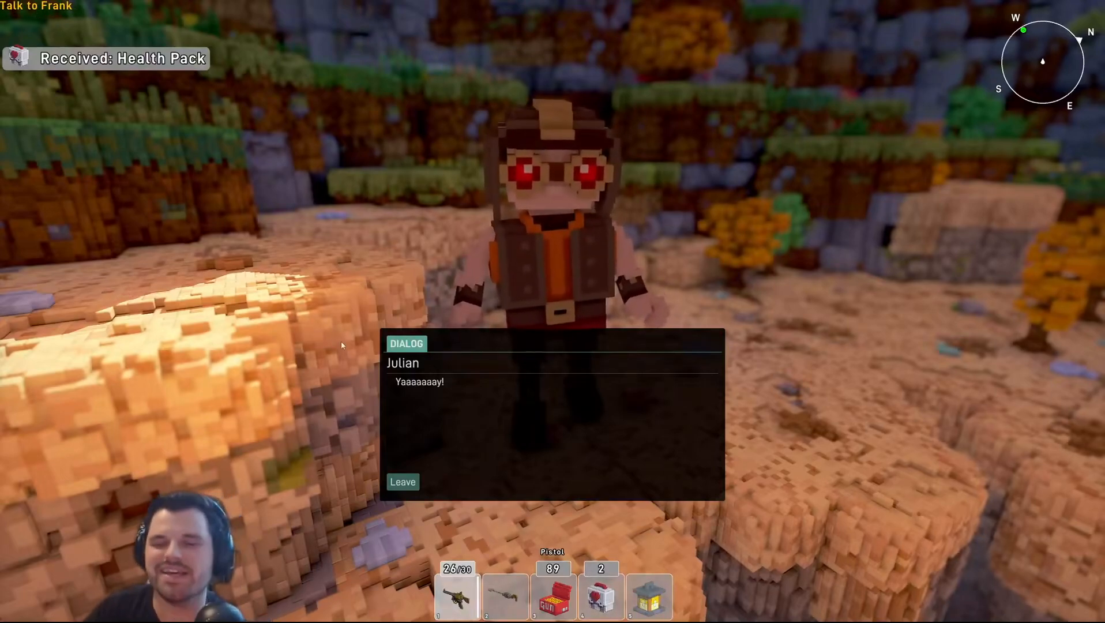
Step: Leave the shore NPC, go to the house NPC and tell him through the newly unlocked dialog option that the shore NPC was helped
click(407, 479)
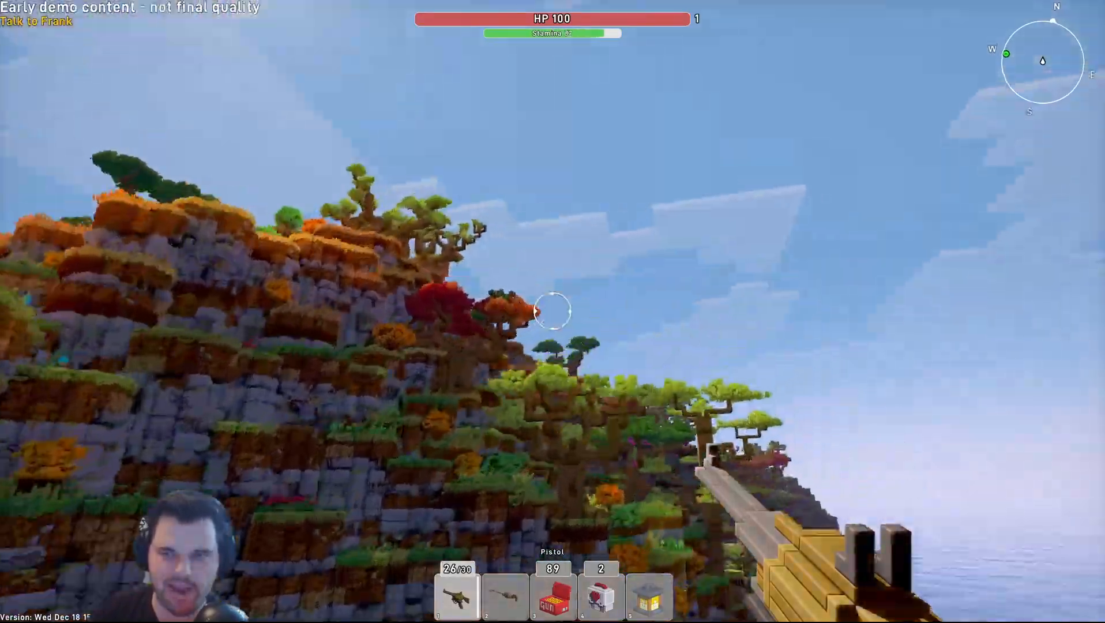
key(w)
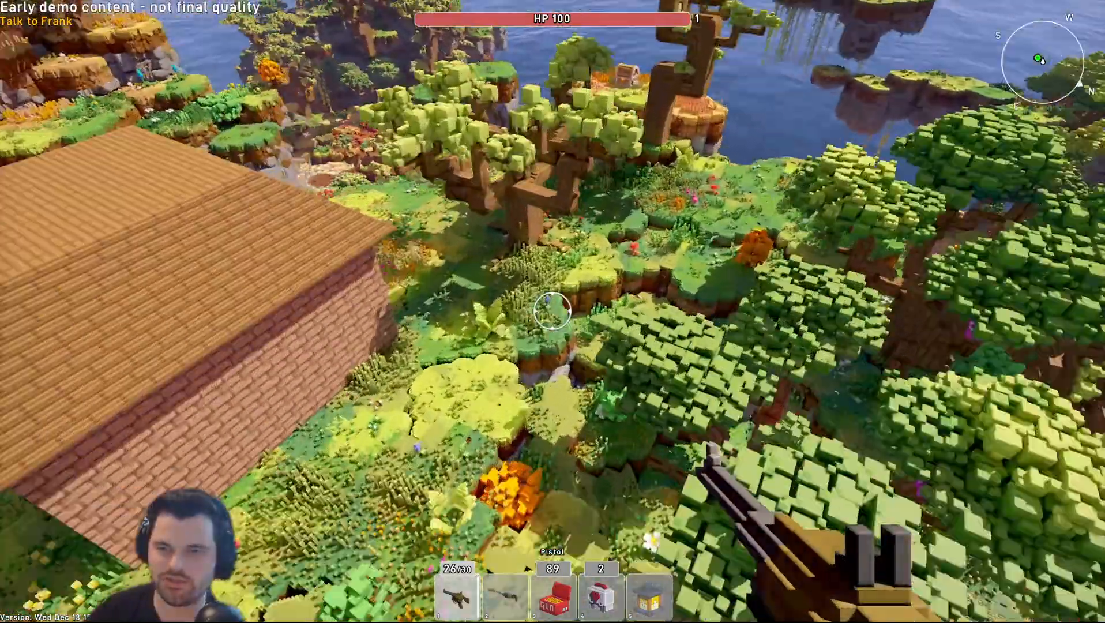
key(w)
key(e)
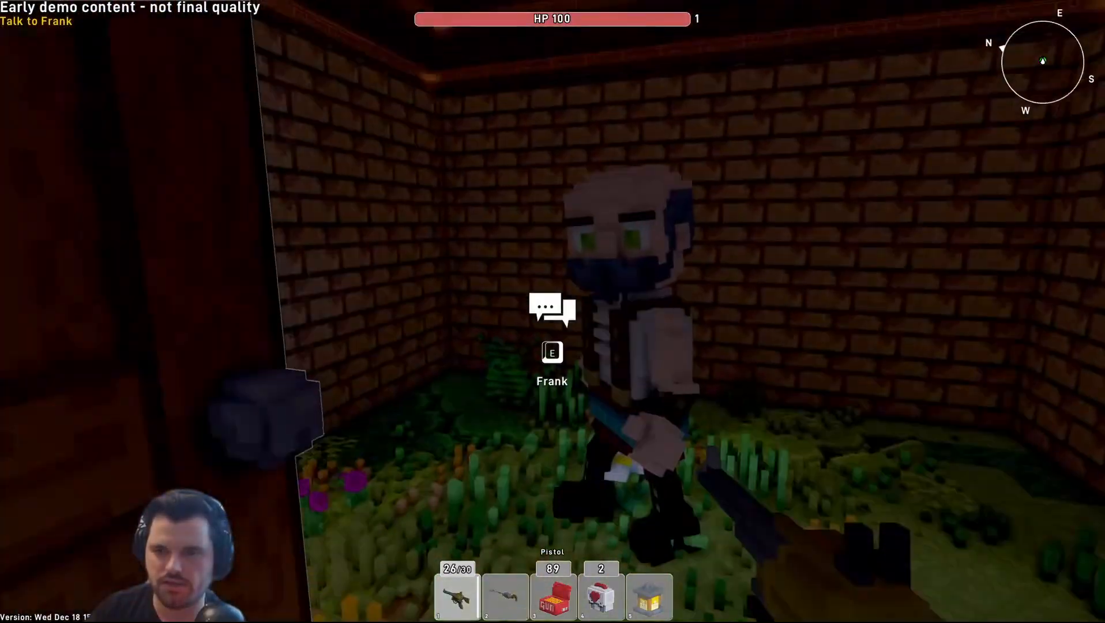
key(e)
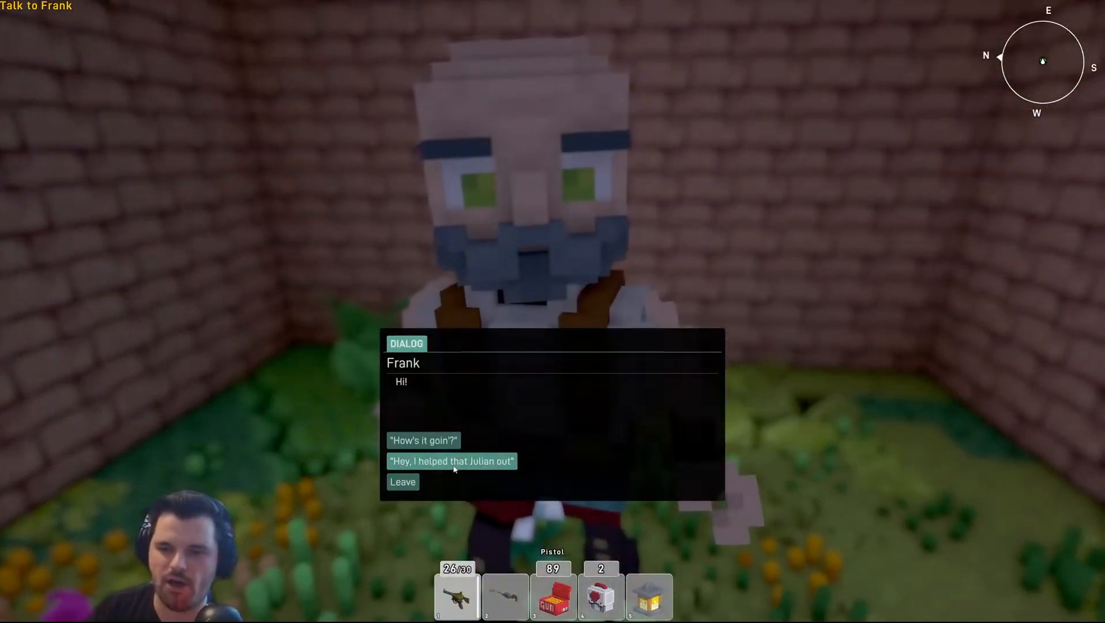
click(479, 462)
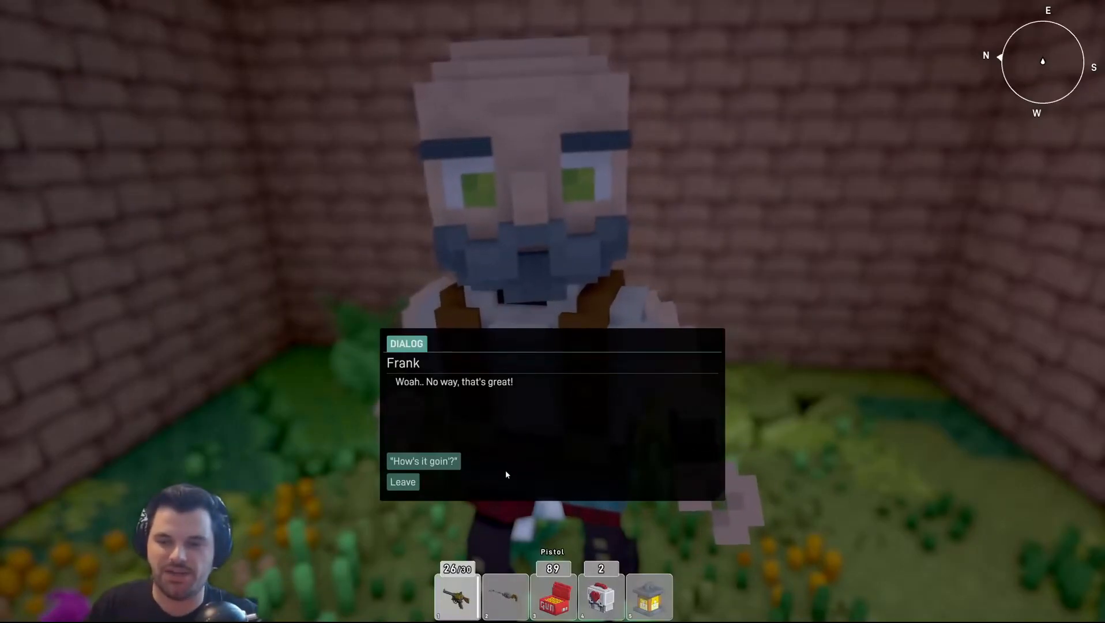
click(402, 482)
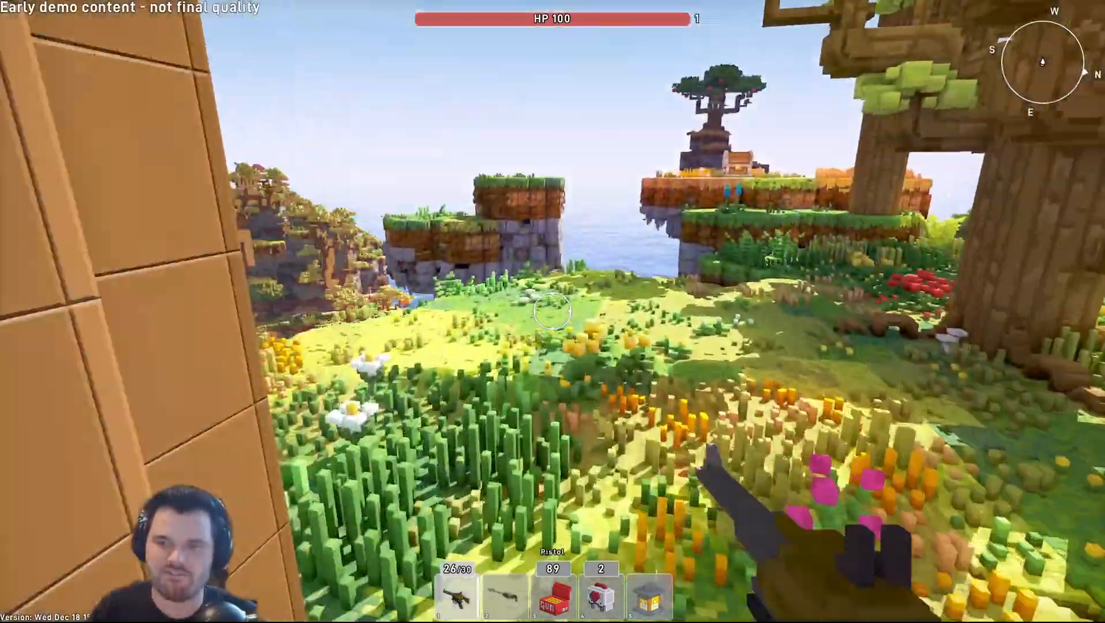
key(w)
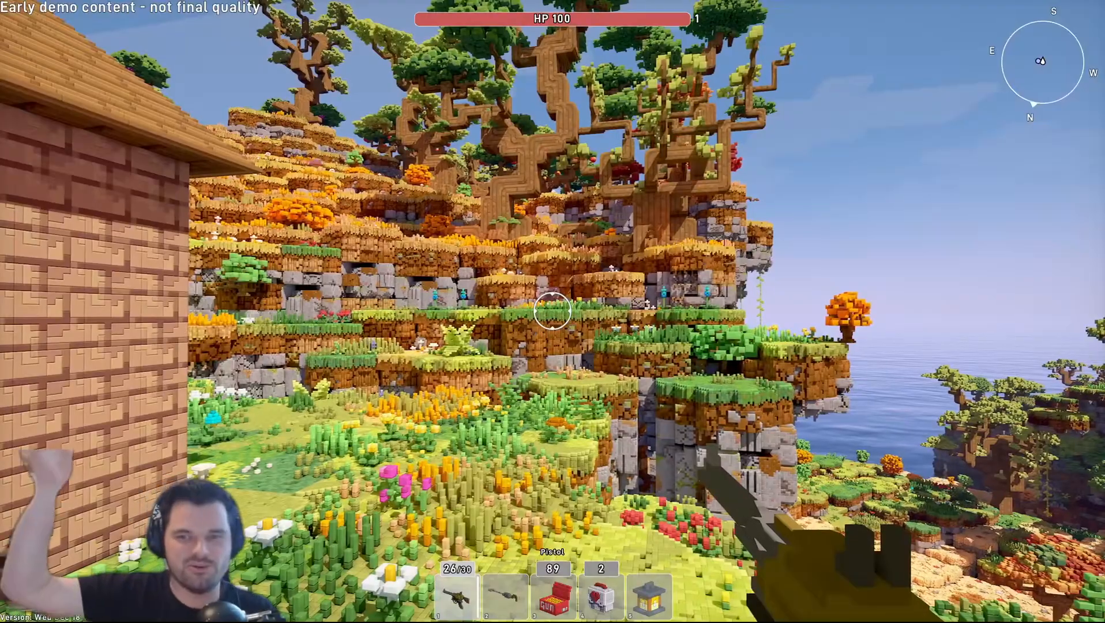
key(w)
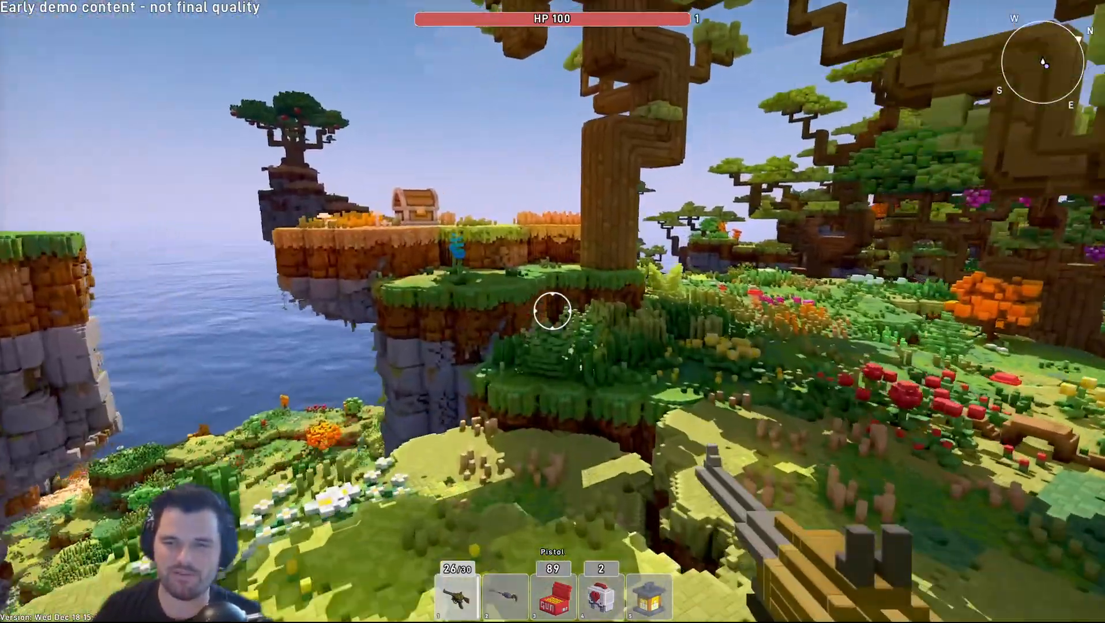
key(space)
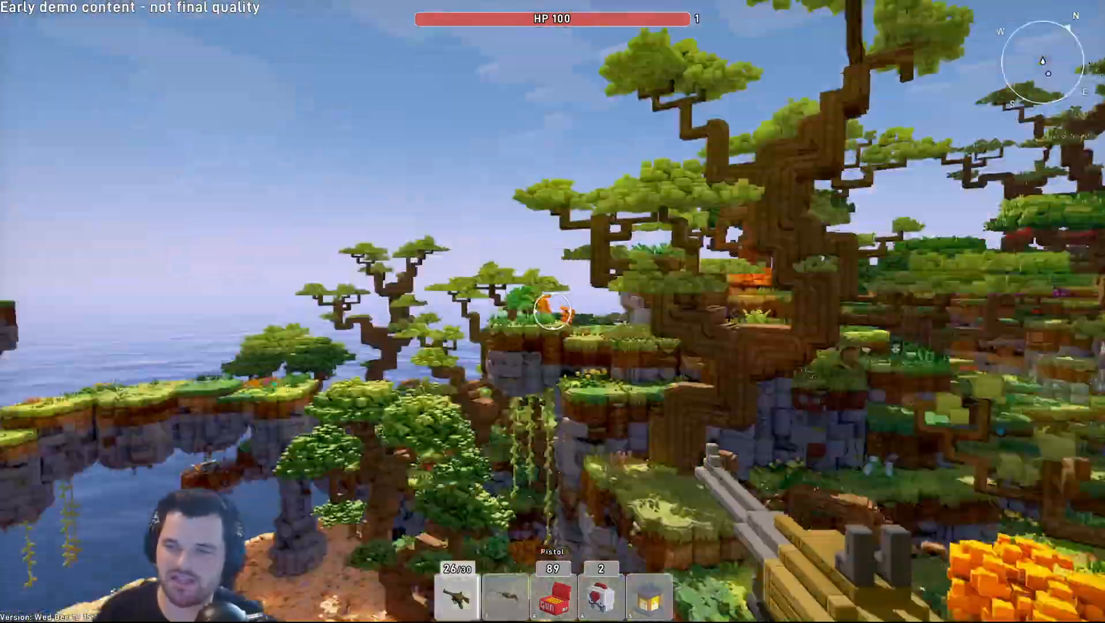
key(w)
key(space)
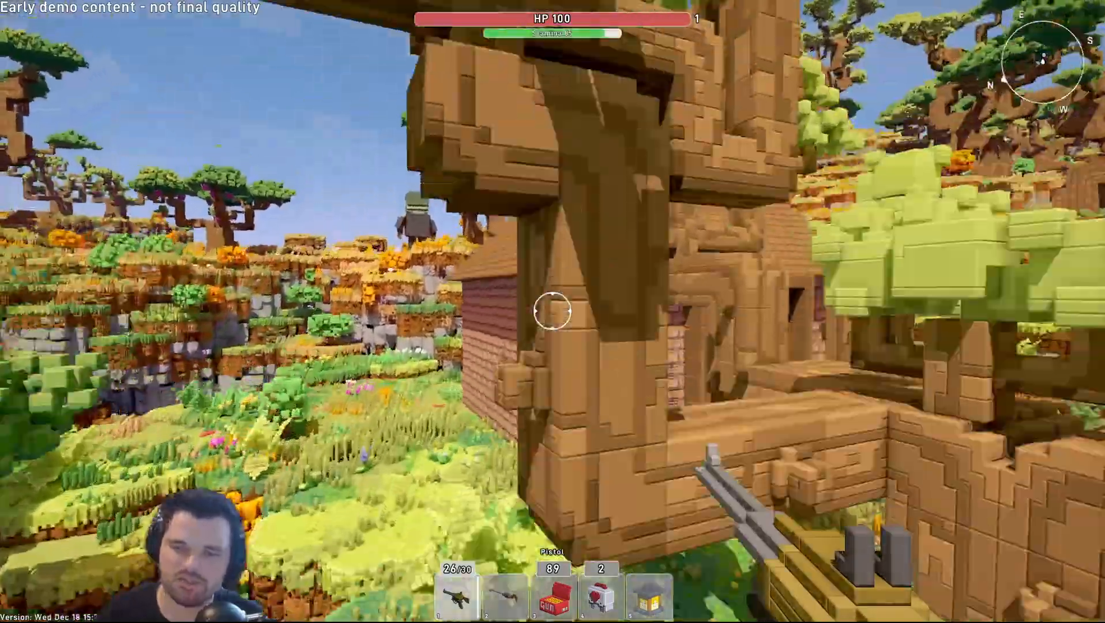
key(w)
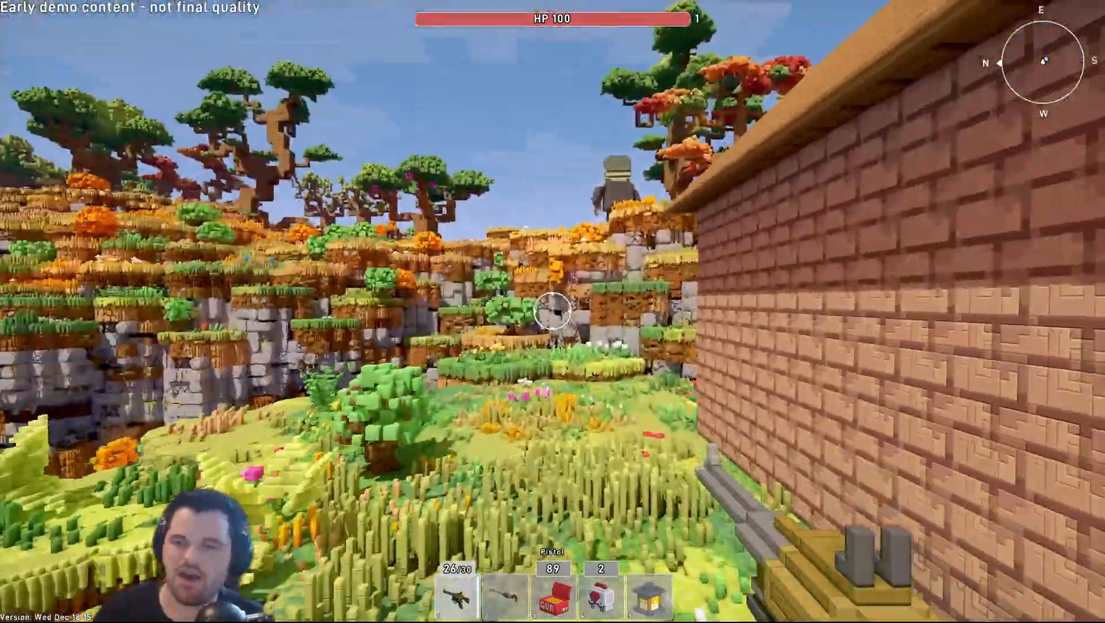
key(w)
key(space)
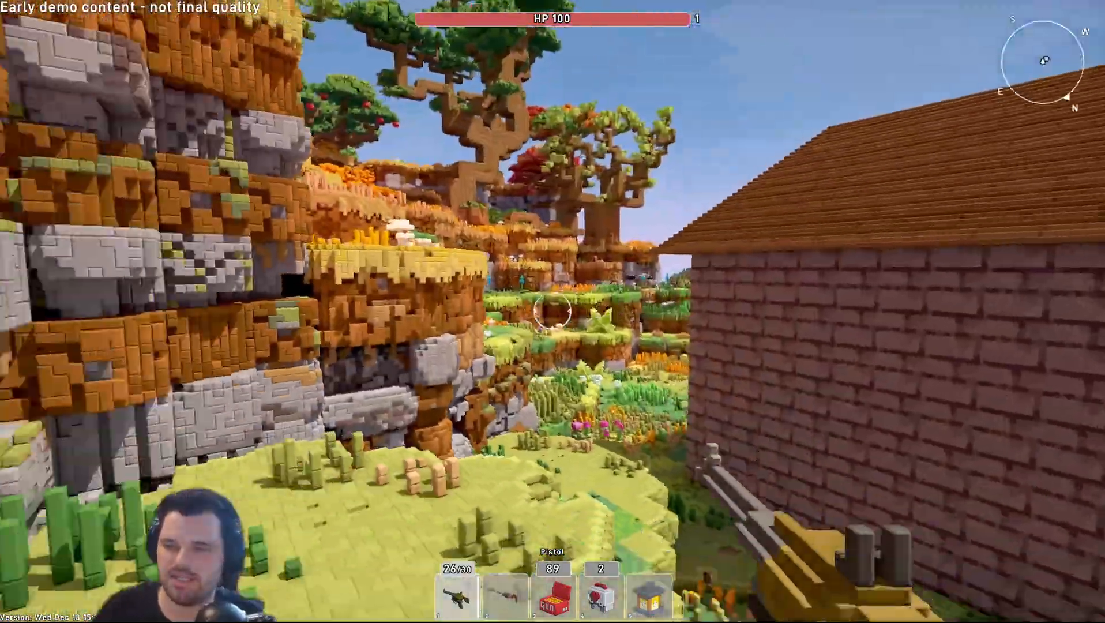
key(space)
key(w)
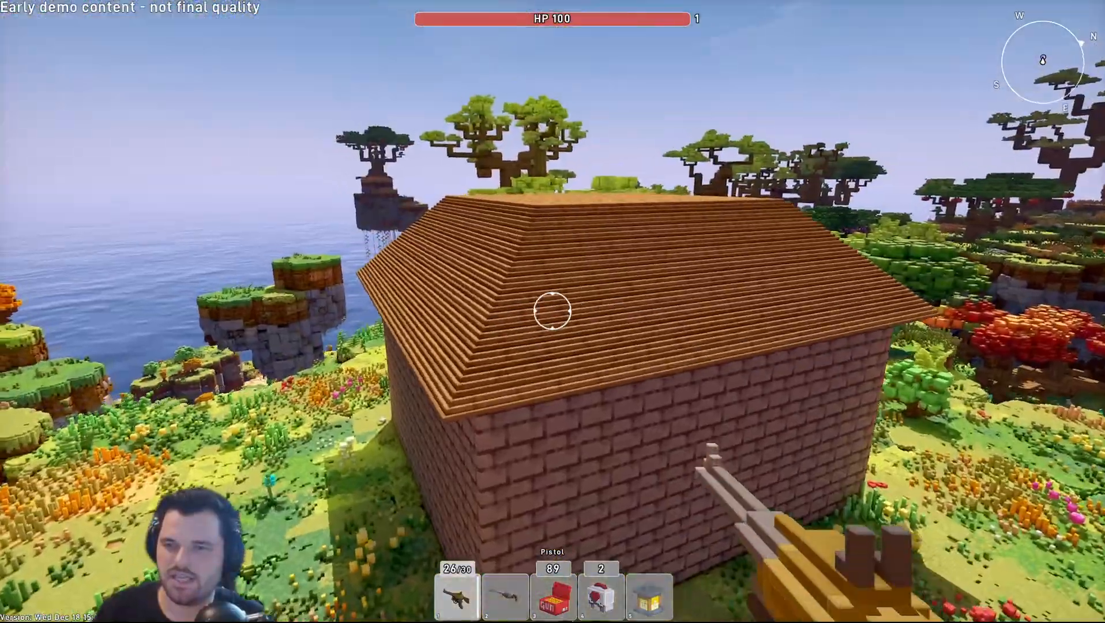
key(space)
Step: Check the editor's list of existing world files and return to the playtest
key(Escape)
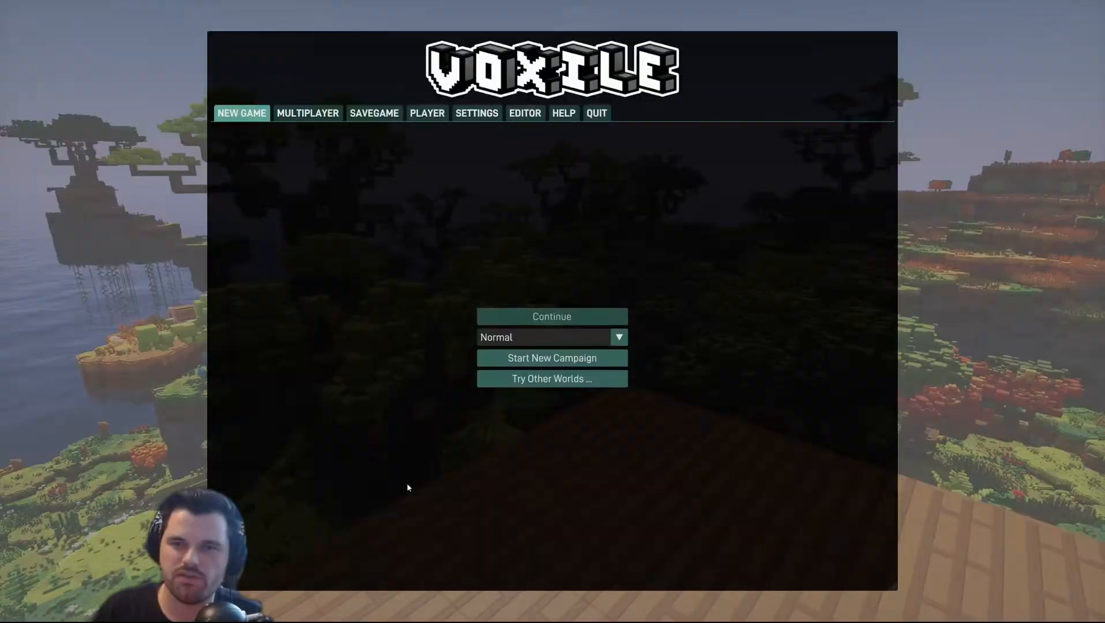
click(522, 114)
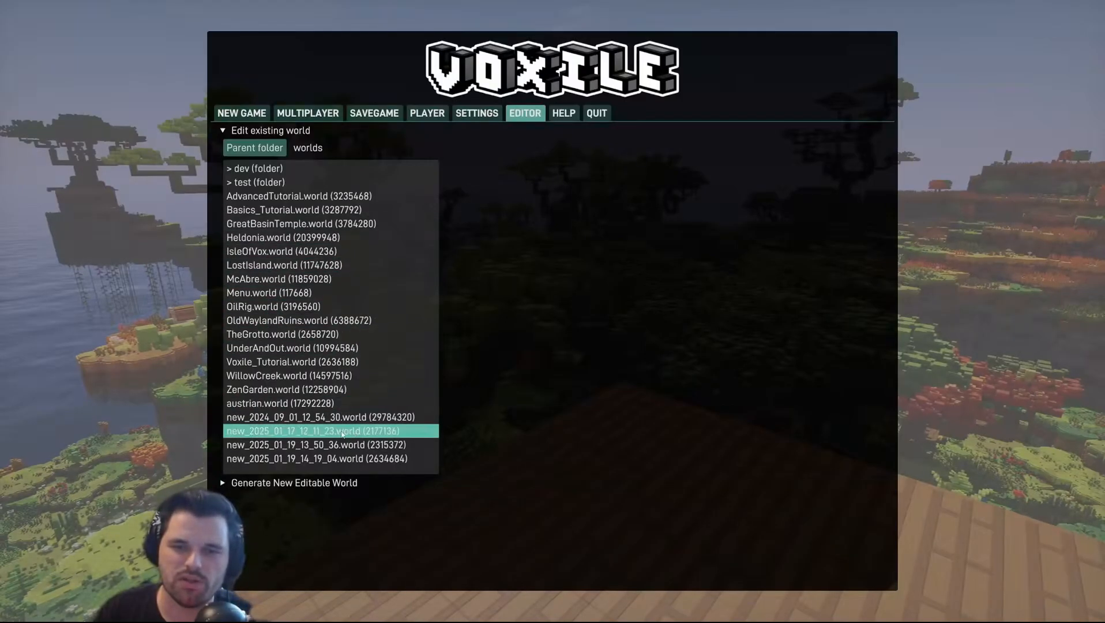
key(Escape)
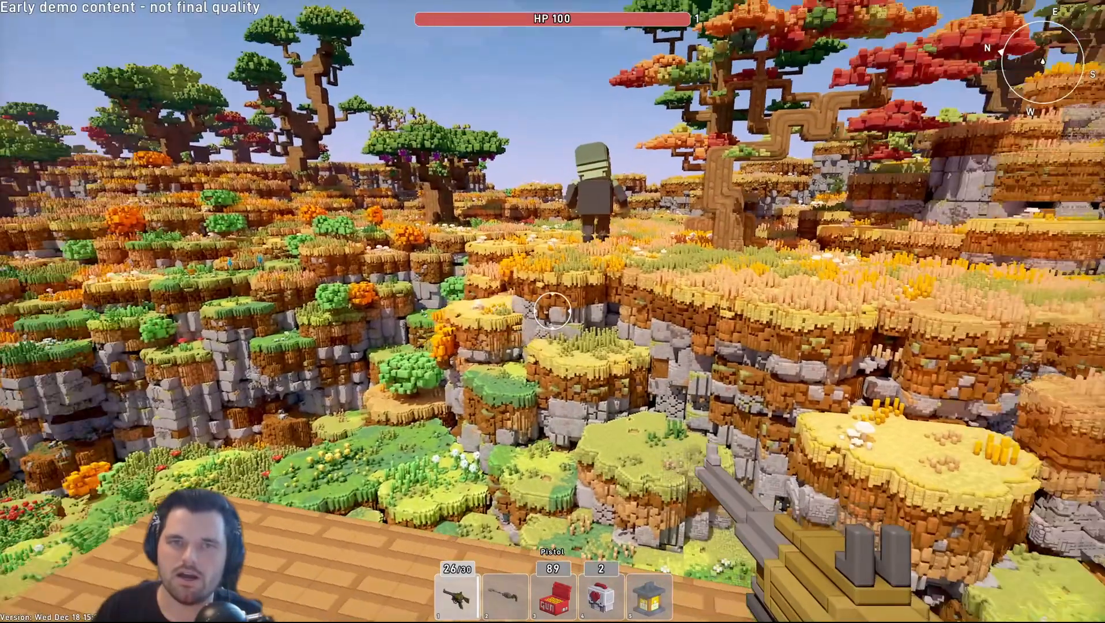